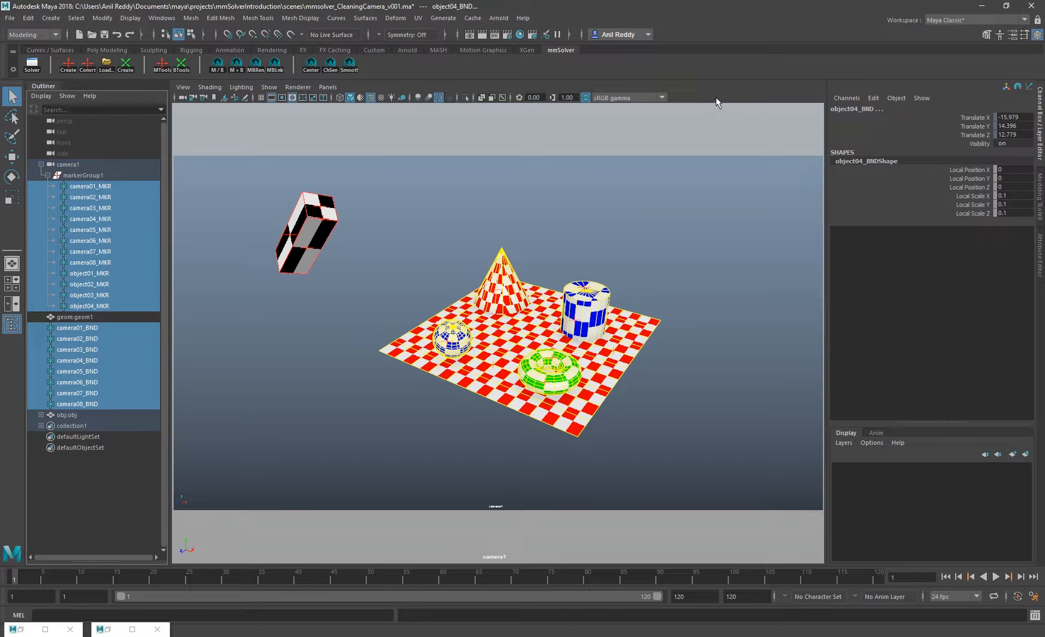
Delete all the selected camera and object markers and bundles, along with the emptied markerGroup1 under camera1
key("Delete")
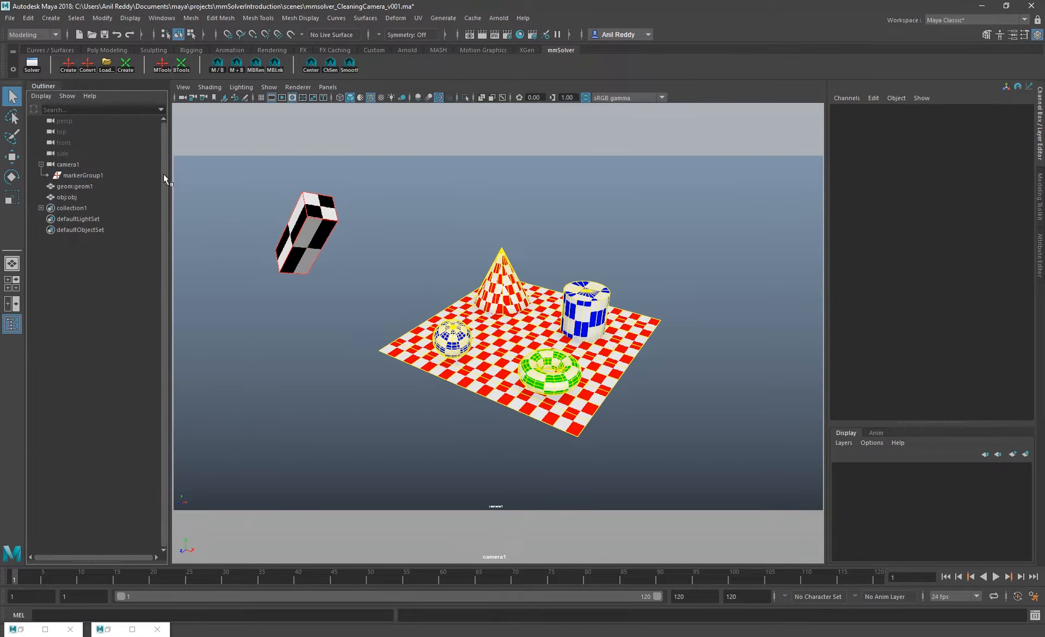
left_click(77, 174)
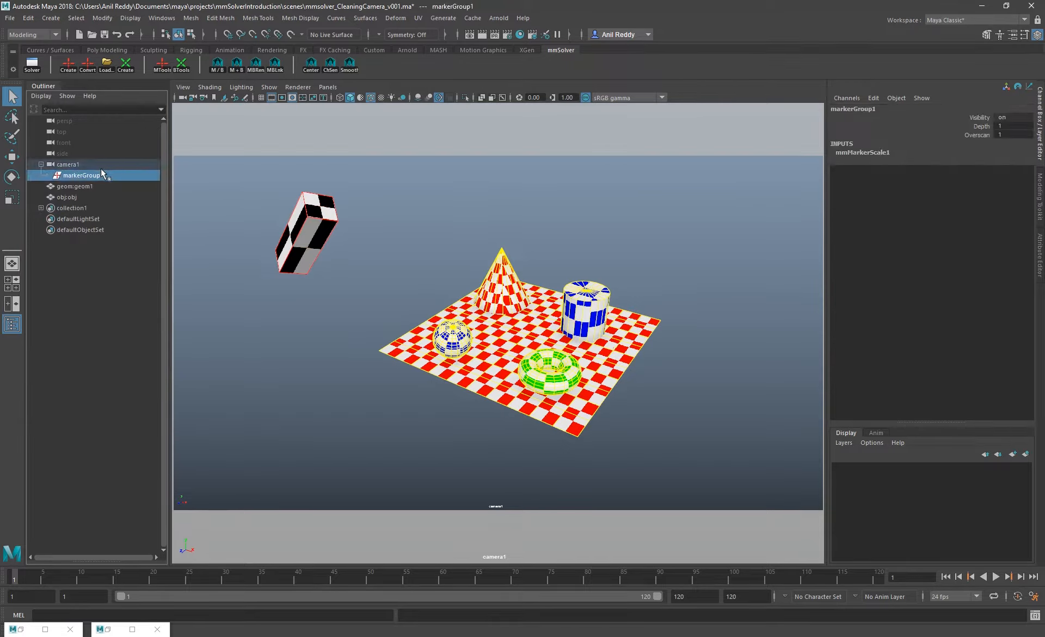
key("Delete")
Turn on selection highlighting in the camera view and check it on the geom1 and obj meshes
left_click(87, 176)
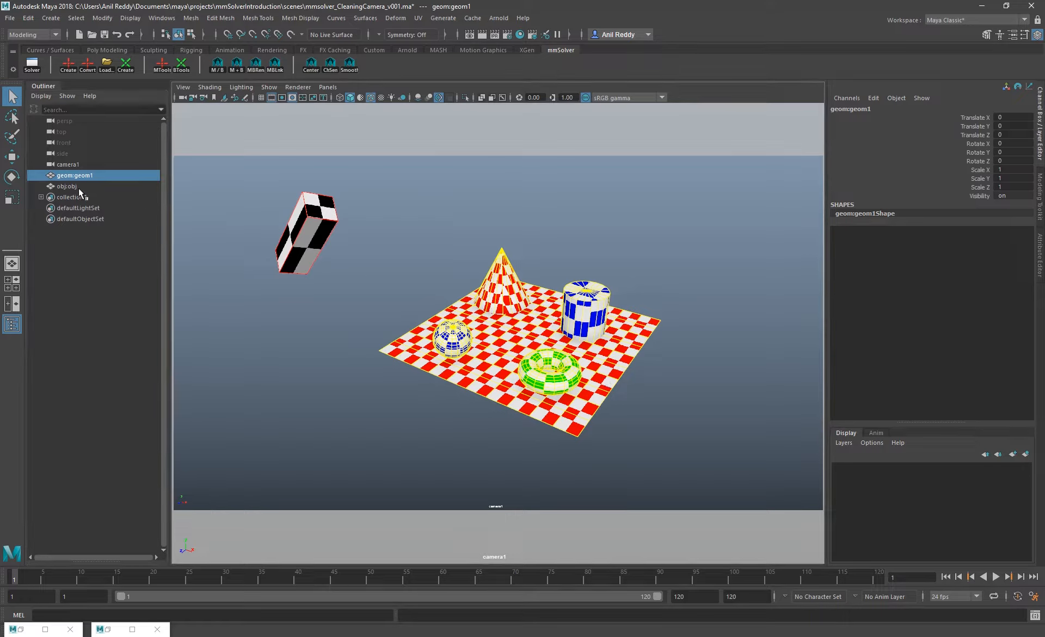
left_click(269, 87)
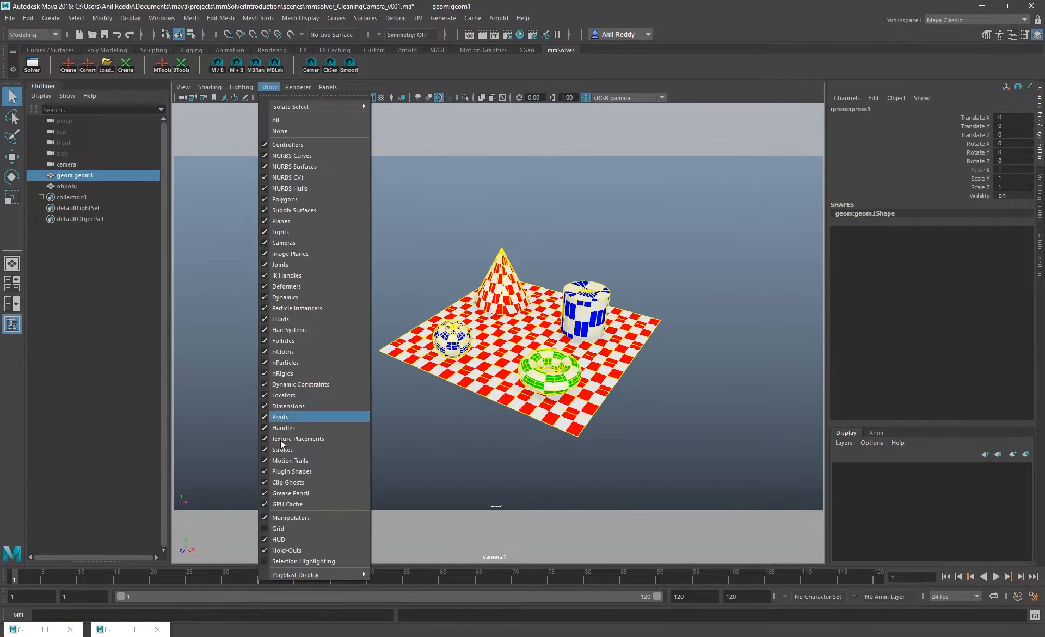
left_click(308, 561)
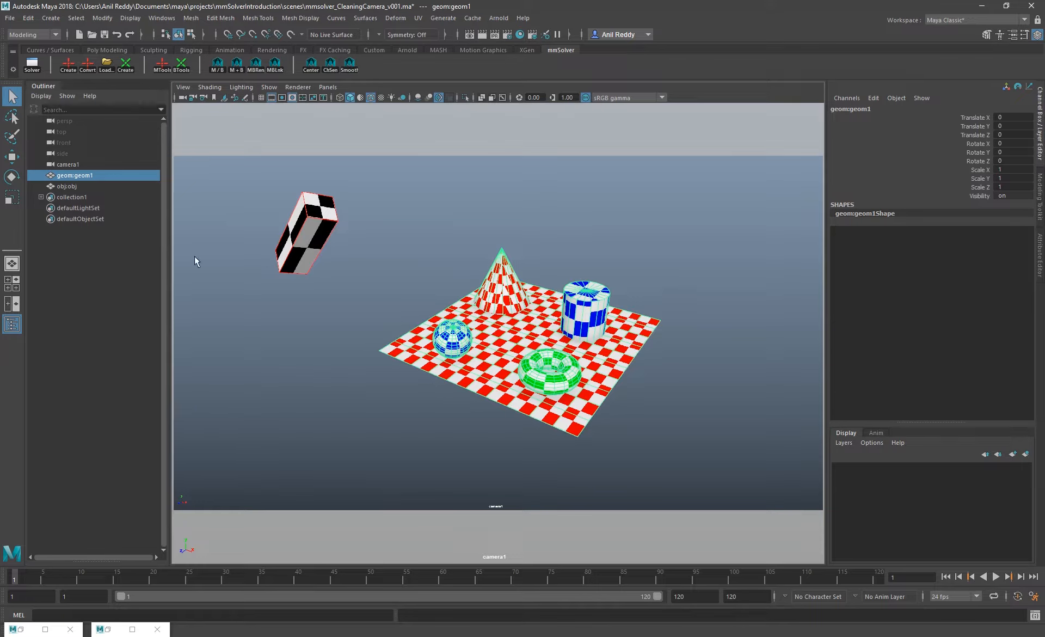
left_click(71, 186)
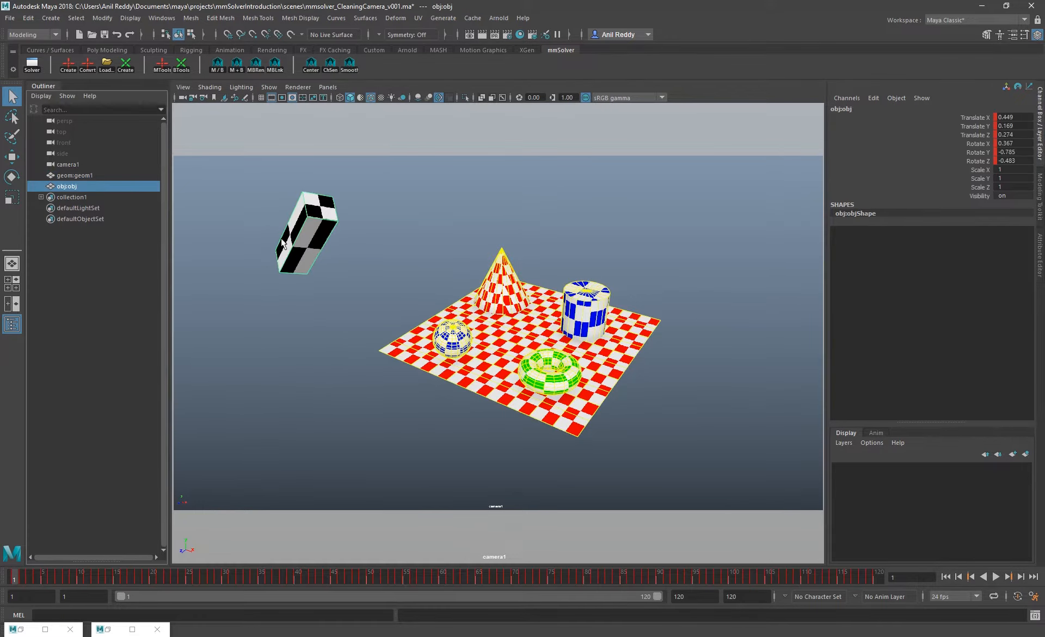
Delete the collection1 solver set from the scene
left_click(73, 197)
key("Delete")
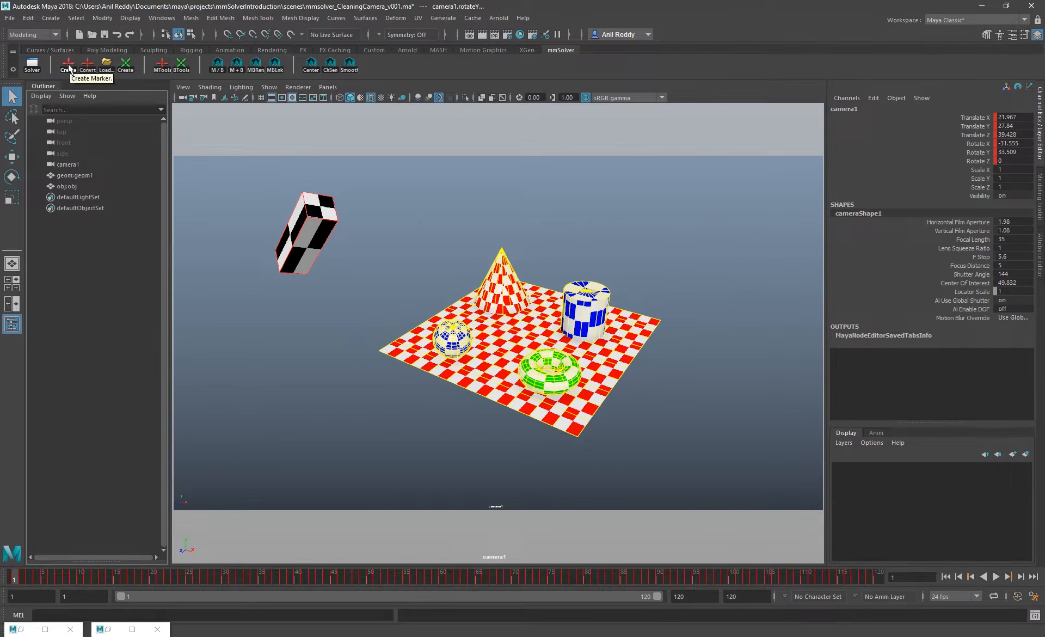
Create an mmSolver marker for camera1 and select the new marker inside its marker group
left_click(68, 67)
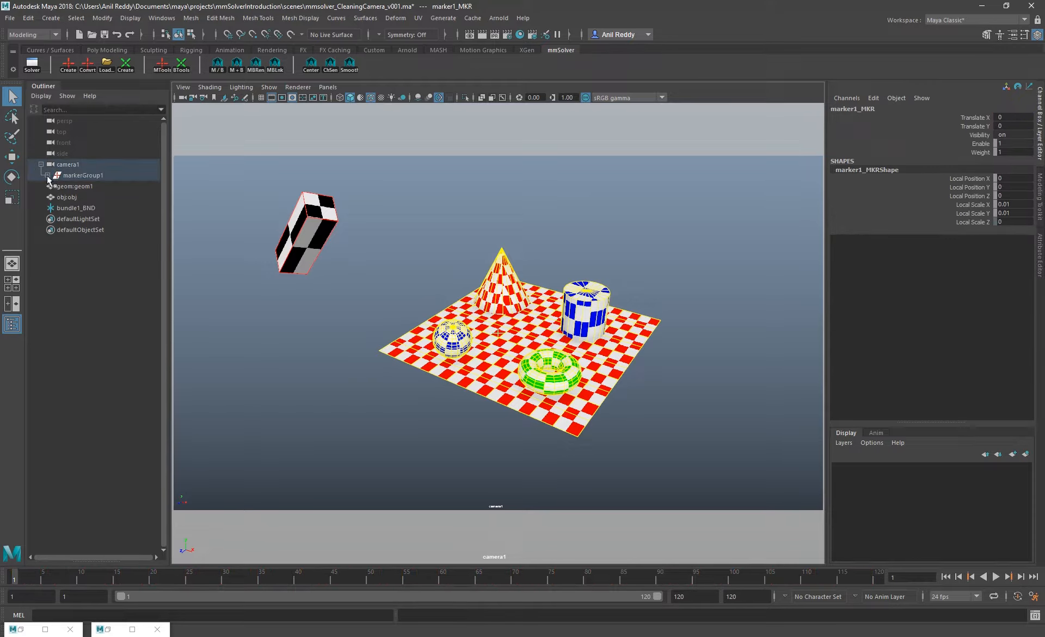
left_click(83, 176)
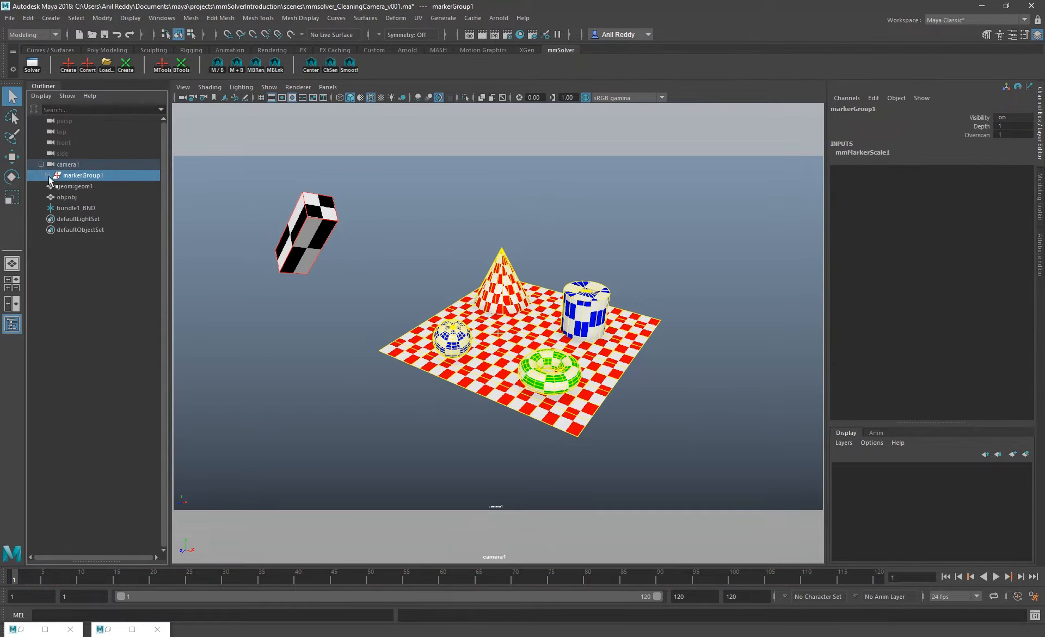
left_click(48, 175)
left_click(84, 185)
Move the marker onto the cone's tip and key its Translate X and Translate Y at frame 1
key("w")
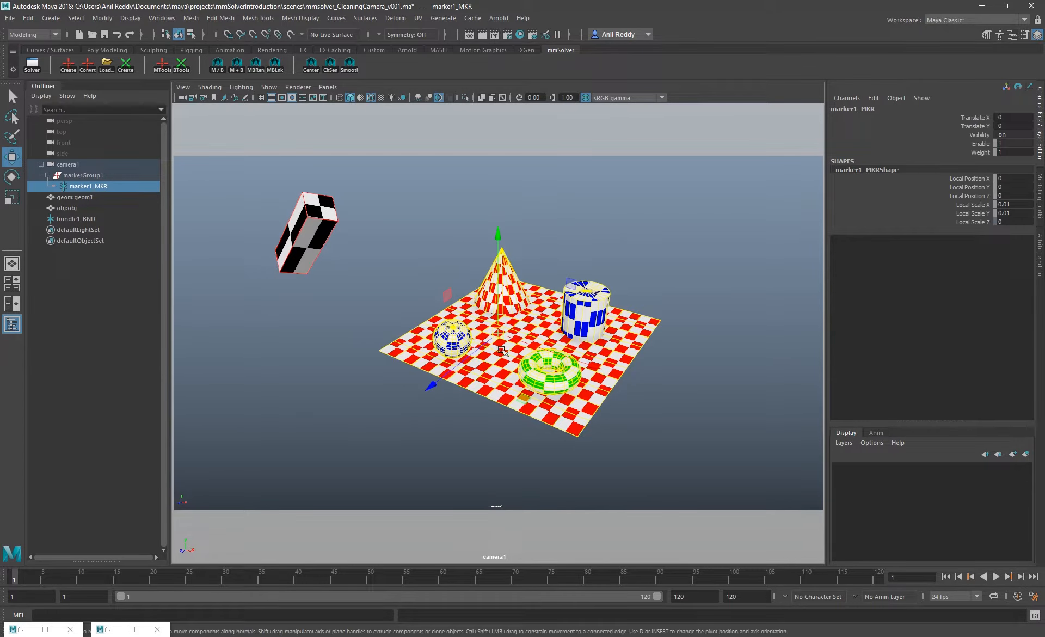
right_click_drag(586, 370, 445, 277)
key("backslash")
mouse_move(498, 333)
left_mouse_down()
mouse_move(218, 184)
mouse_move(502, 247)
left_mouse_up()
key("alt+v")
key("Escape")
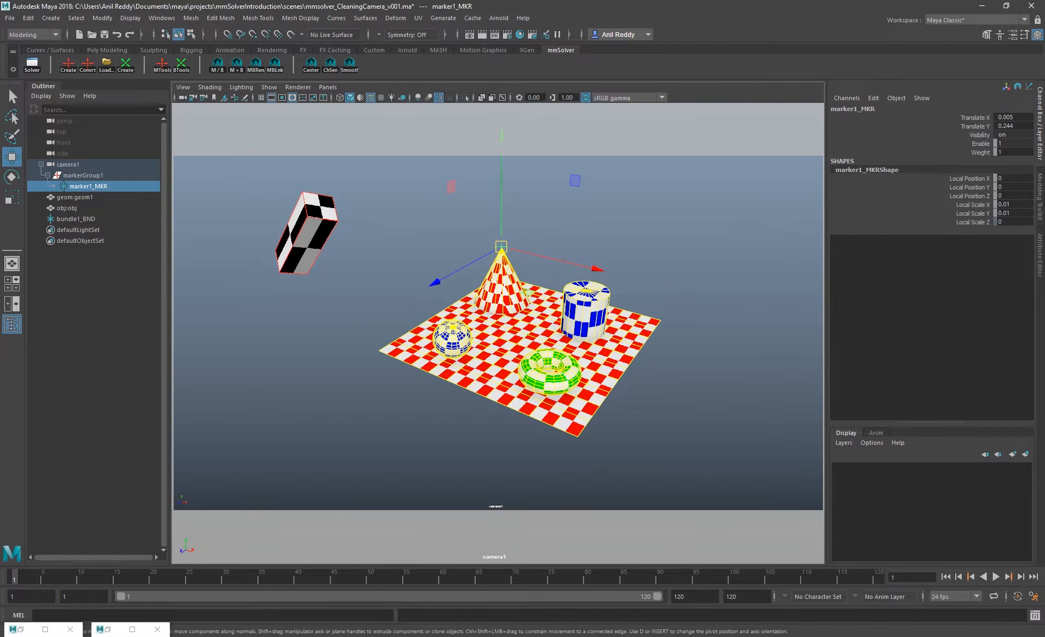
left_click_drag(973, 116, 969, 128)
right_click(969, 125)
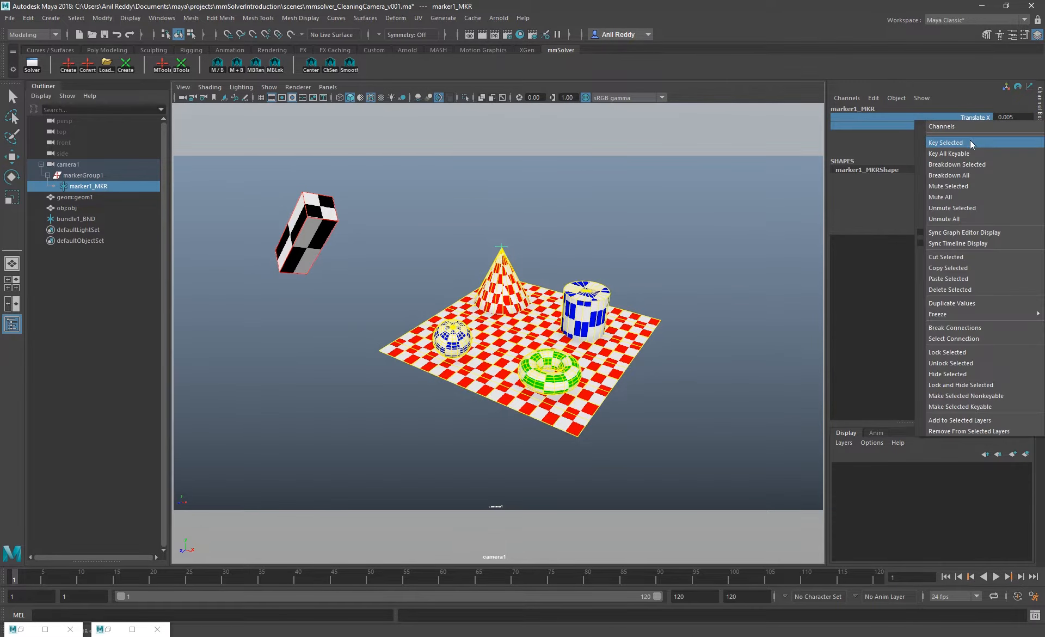
left_click(964, 140)
At frame 90, reposition the marker on the cone's tip and key its Translate X and Translate Y
key("alt+v")
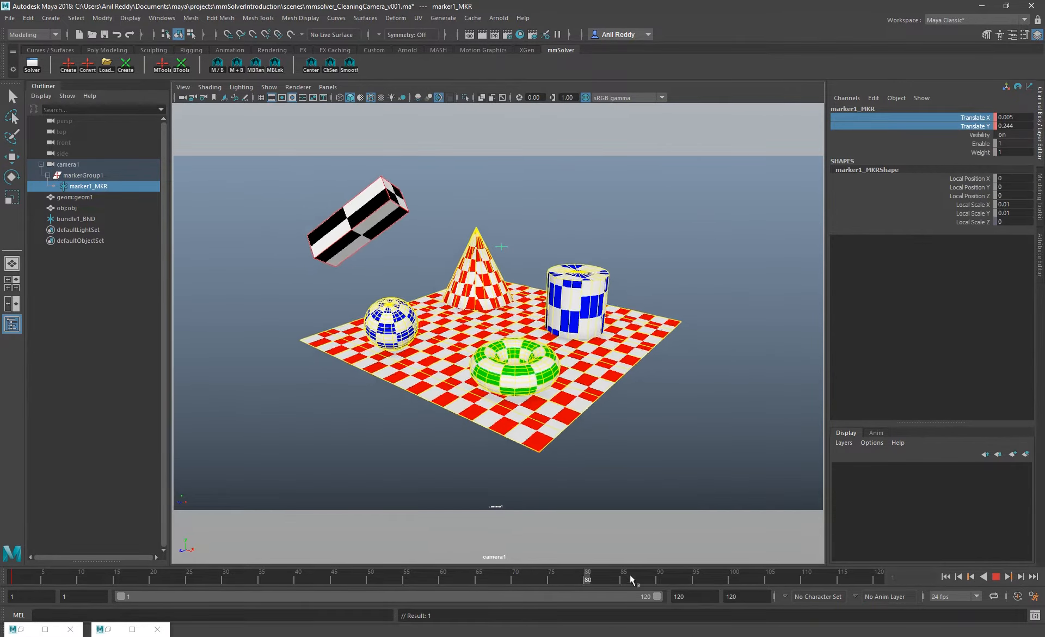
key("Escape")
key("w")
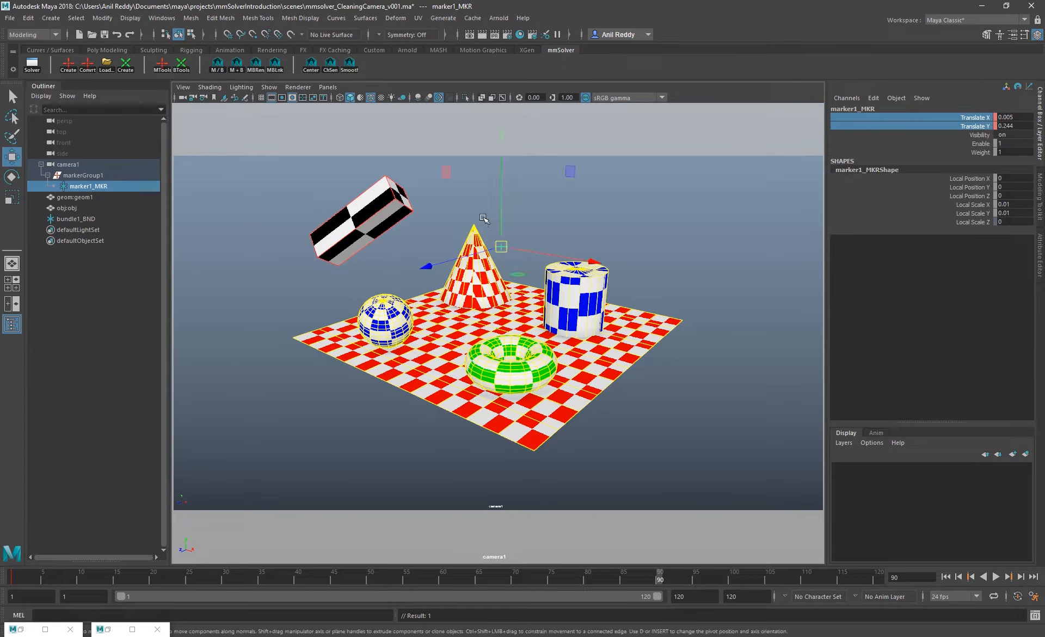
left_click_drag(501, 246, 473, 223)
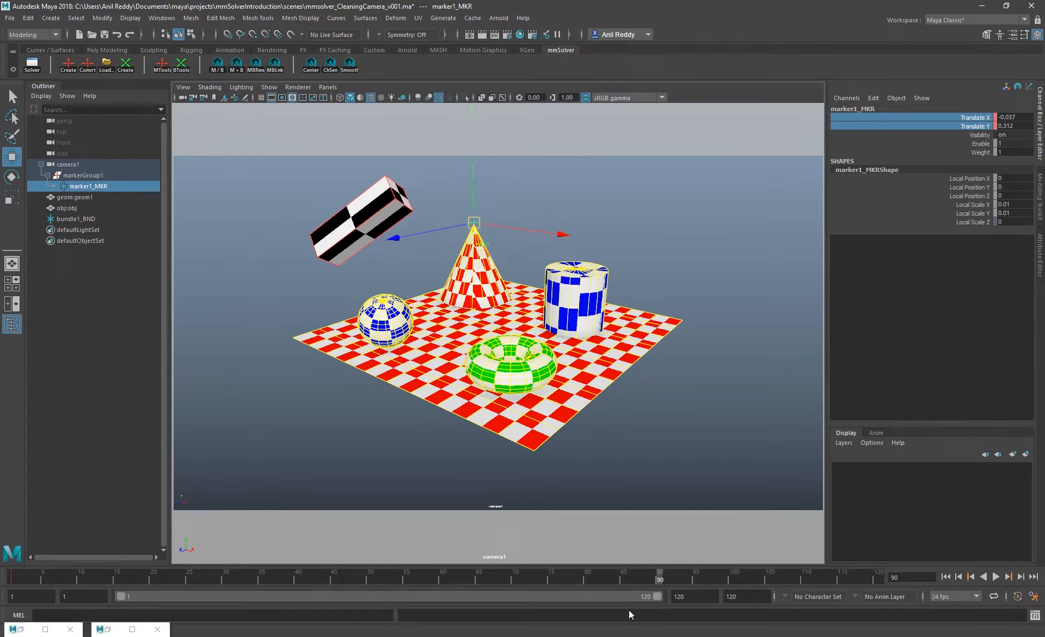
right_click(914, 126)
left_click(945, 142)
At frame 50, align the marker with the cone's tip and key its Translate X and Translate Y
left_click(370, 577)
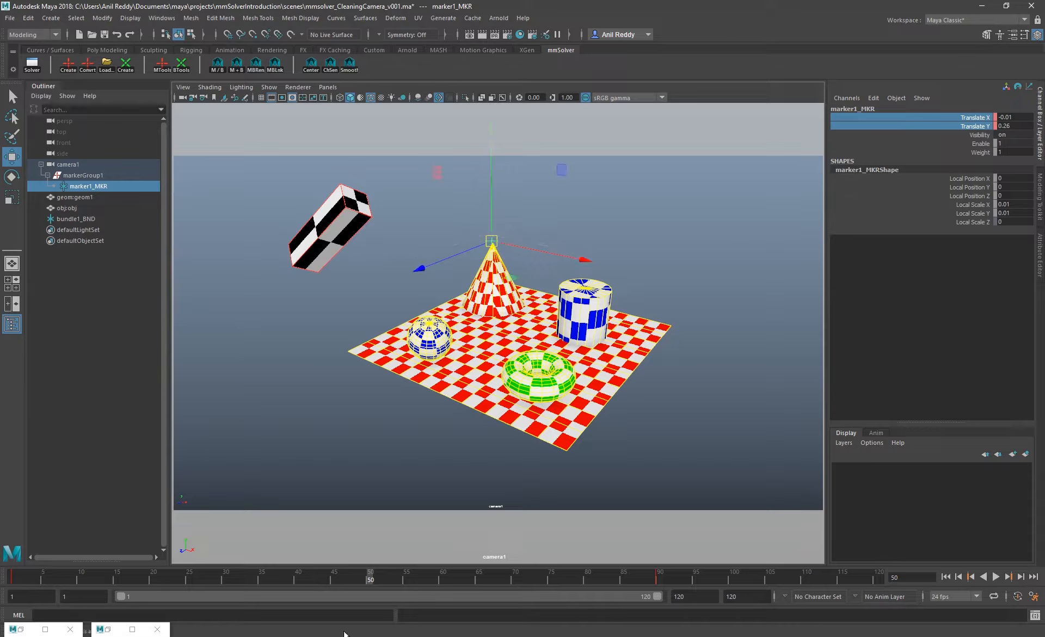
right_click(959, 120)
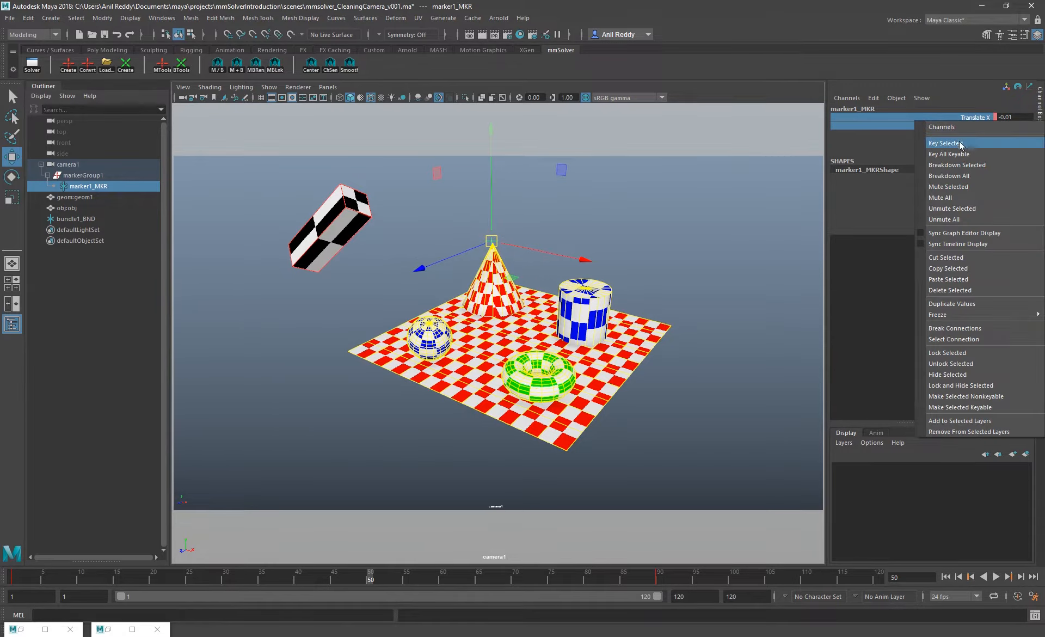
left_click(961, 143)
Play back the shot to check the marker's track, return to frame 1 and turn on automatic keyframing
key("alt+v")
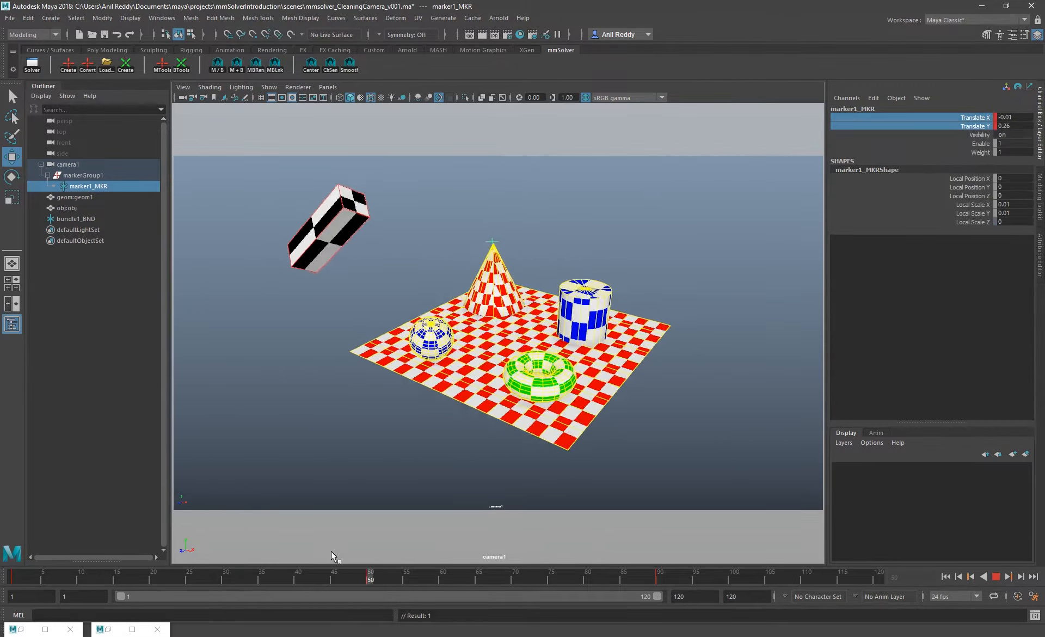
key("alt+v")
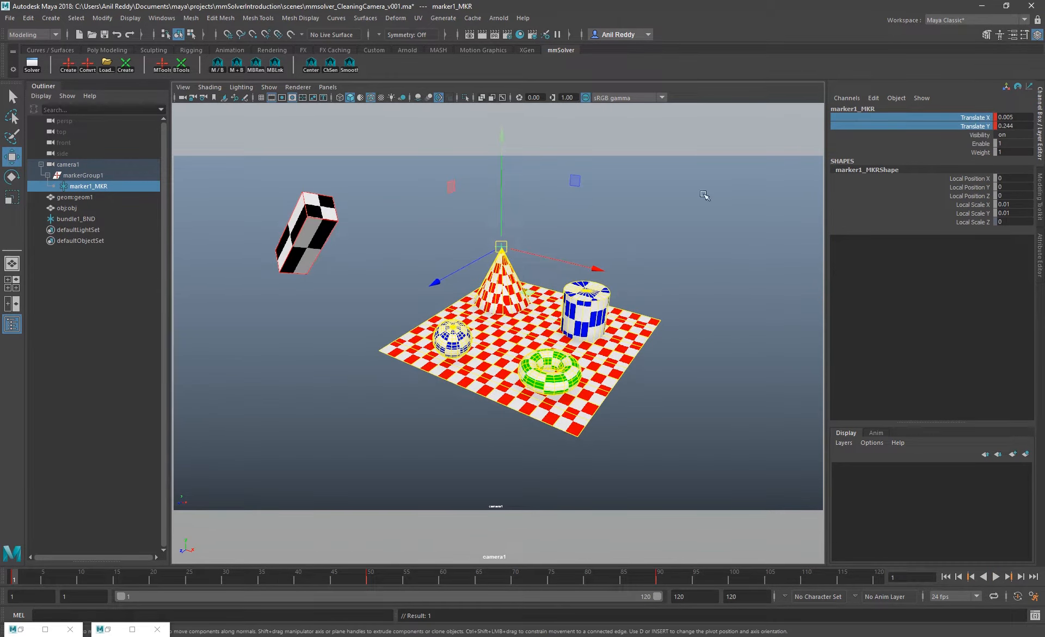
left_click(1018, 596)
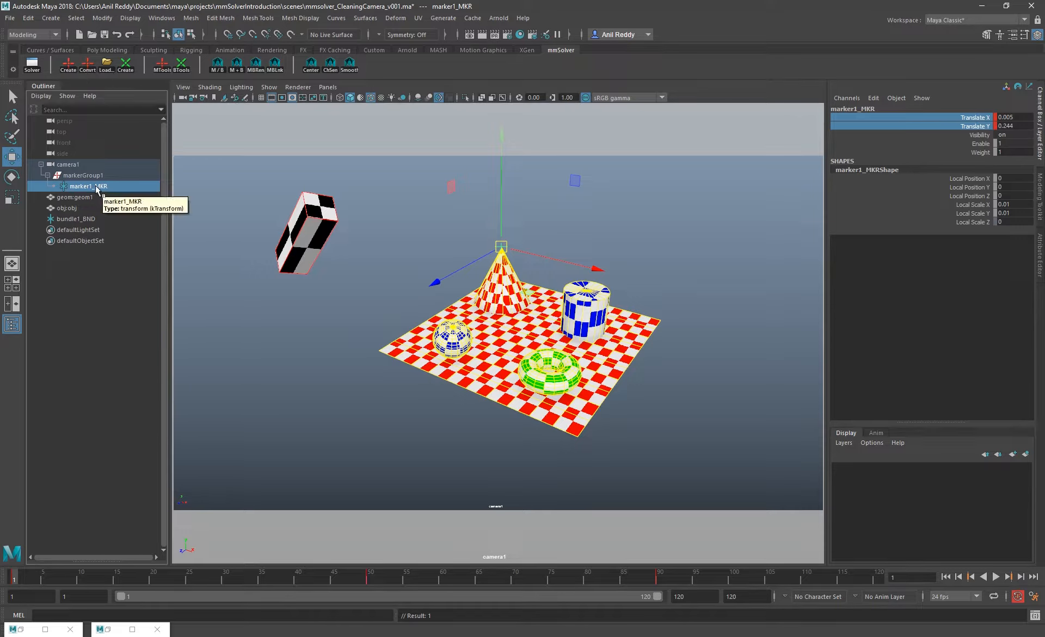
Toggle the selection back and forth between marker1_MKR and its linked bundle1_BND, ending on the marker
left_click(218, 67)
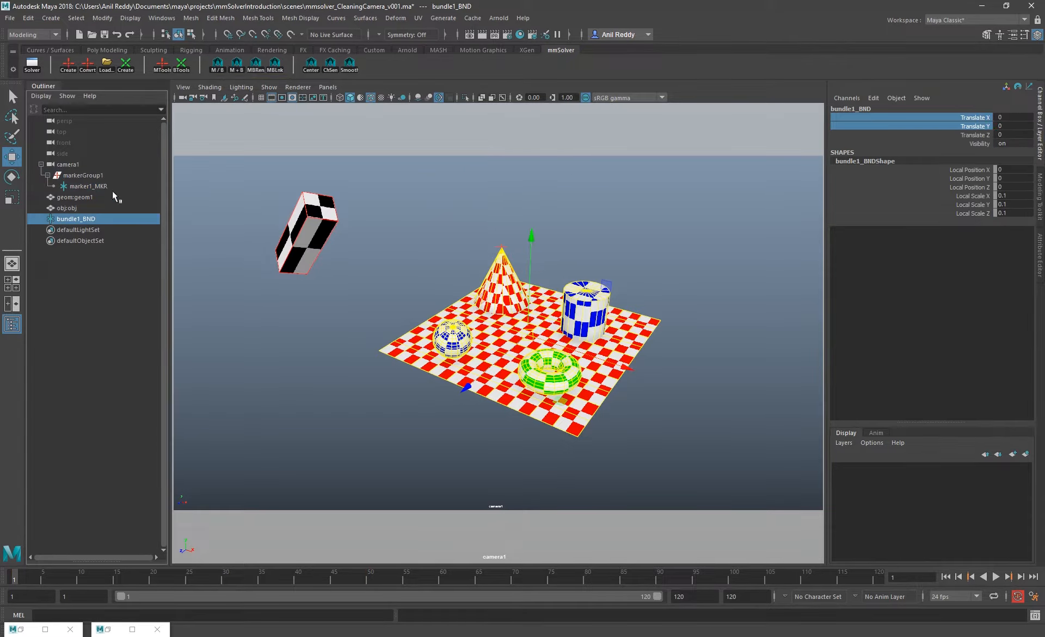
left_click(220, 68)
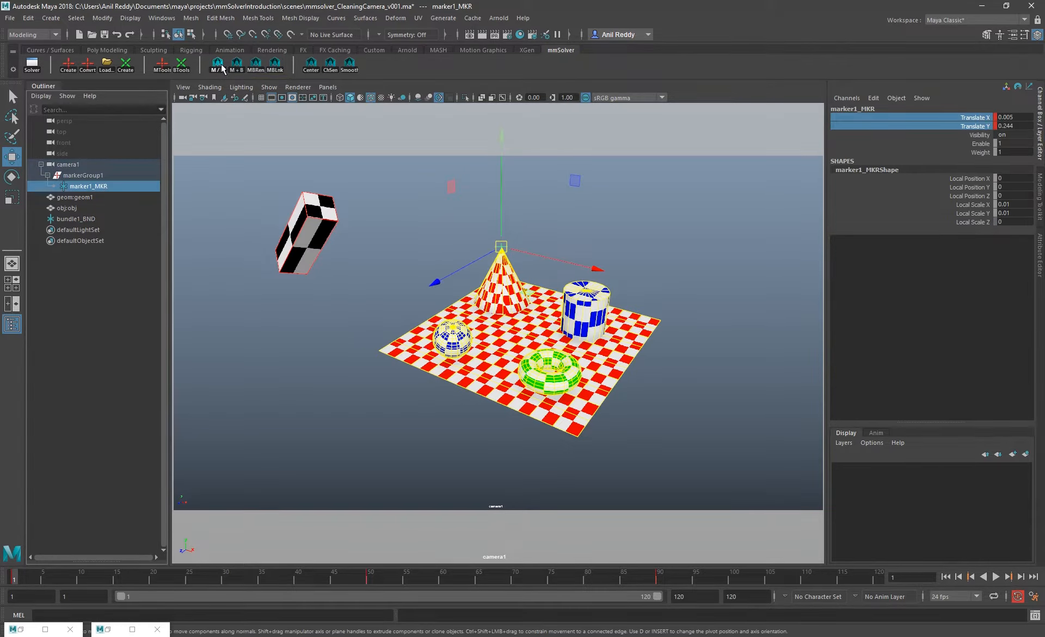
left_click(222, 67)
left_click(221, 68)
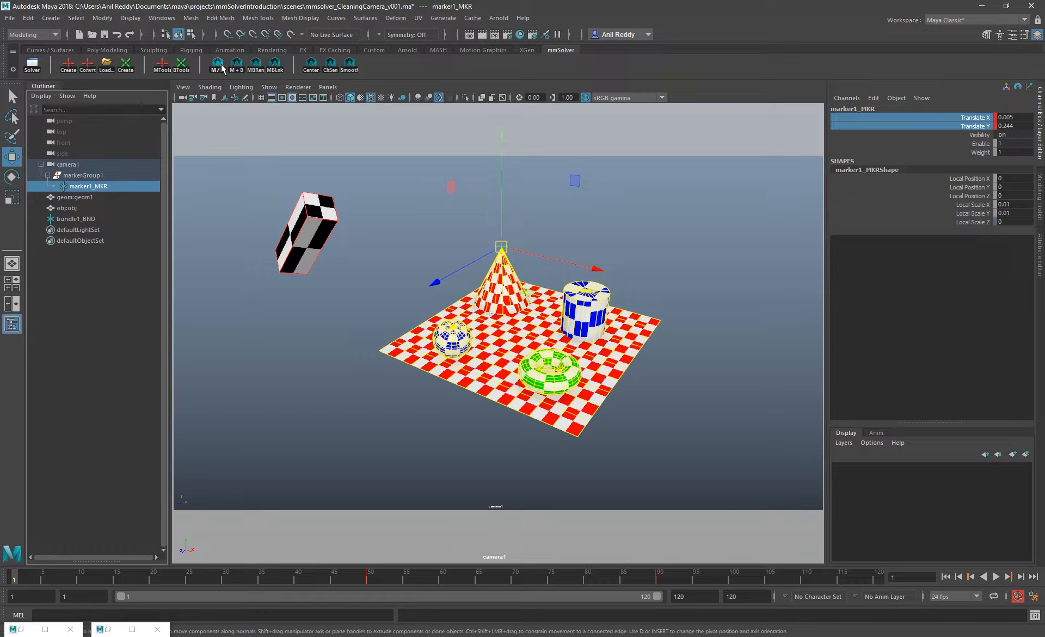
left_click(83, 217)
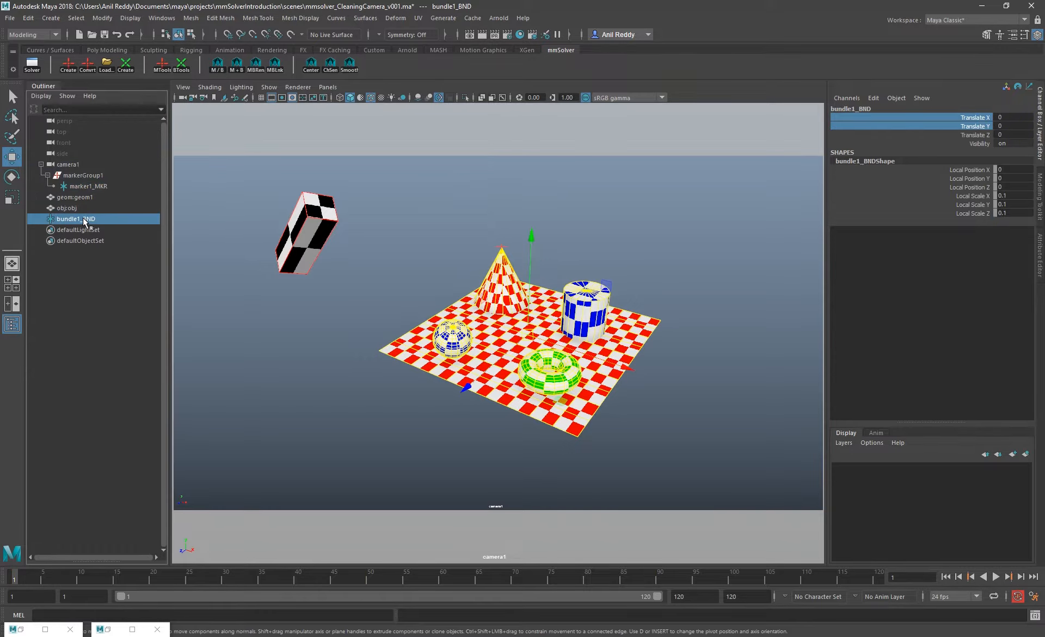
left_click(220, 67)
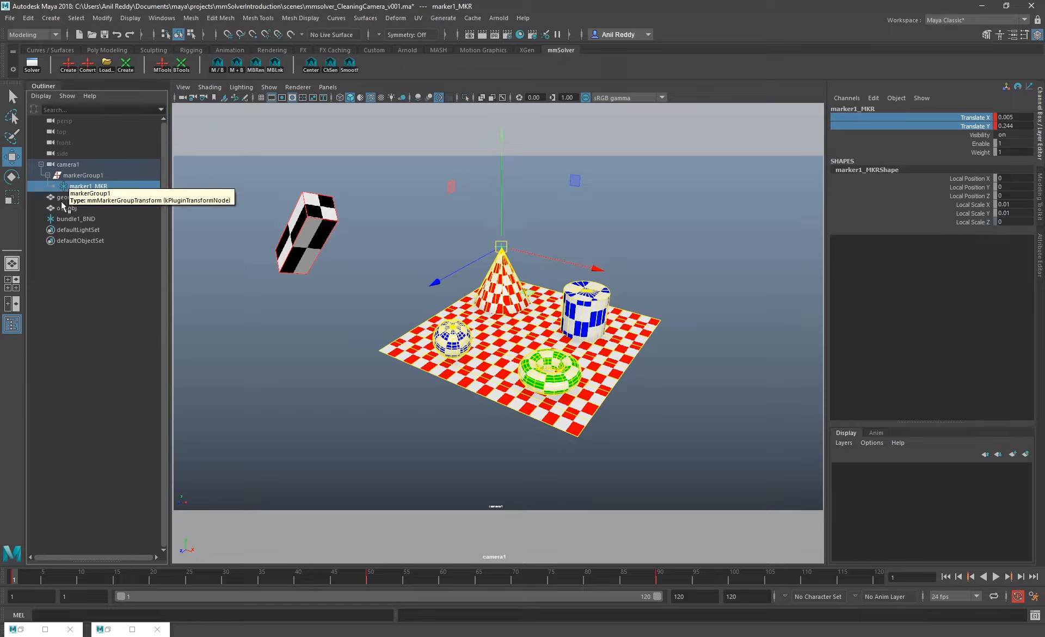
left_click(216, 66)
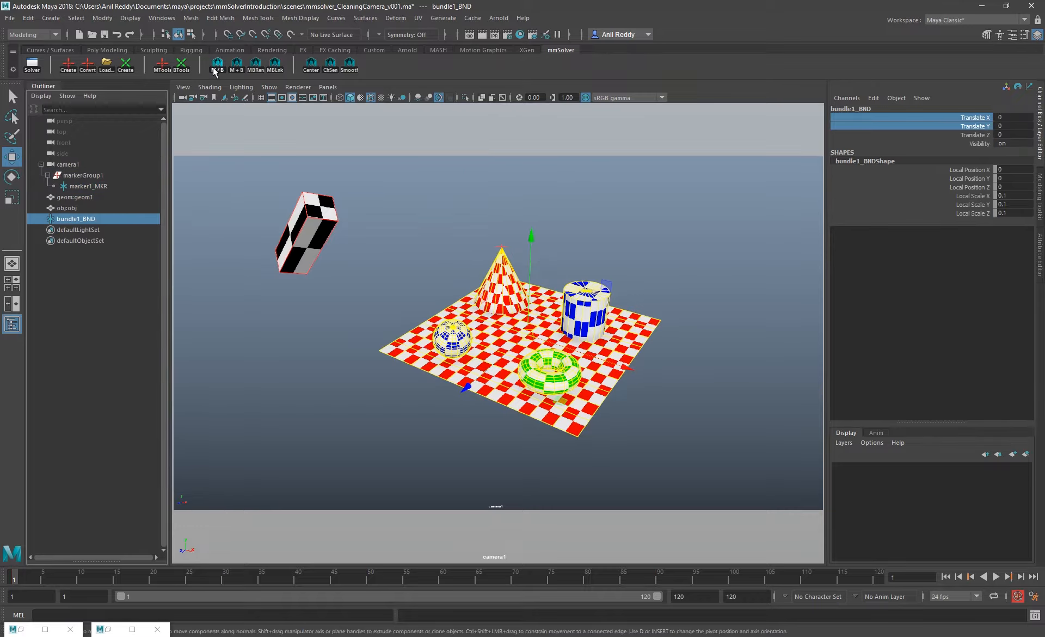
left_click(90, 187)
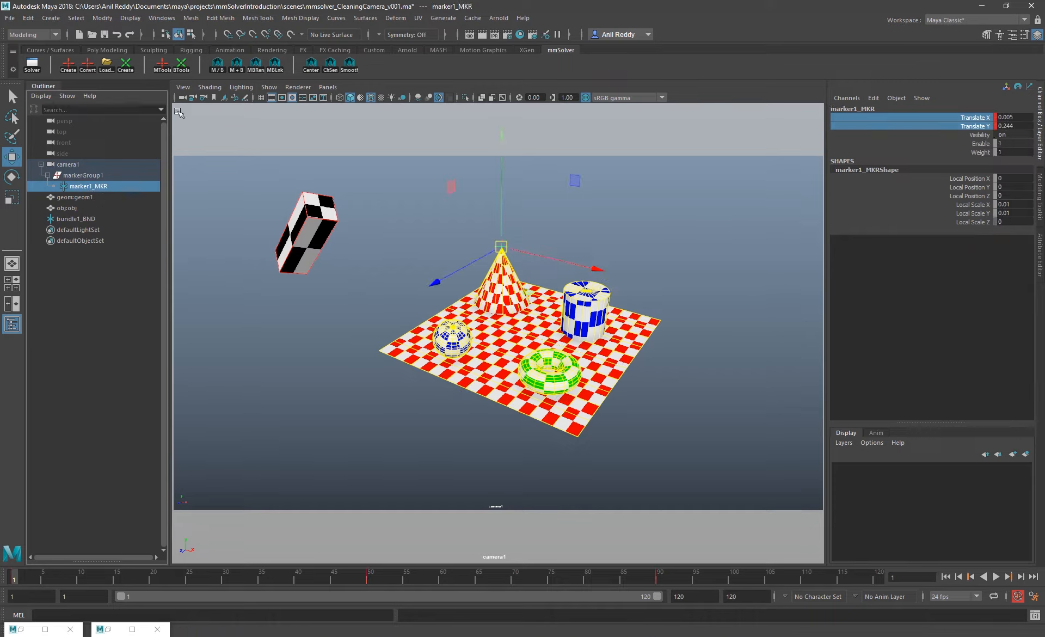
Delete bundle1_BND and try toggling from marker1_MKR to its bundle
left_click(84, 219)
key("Delete")
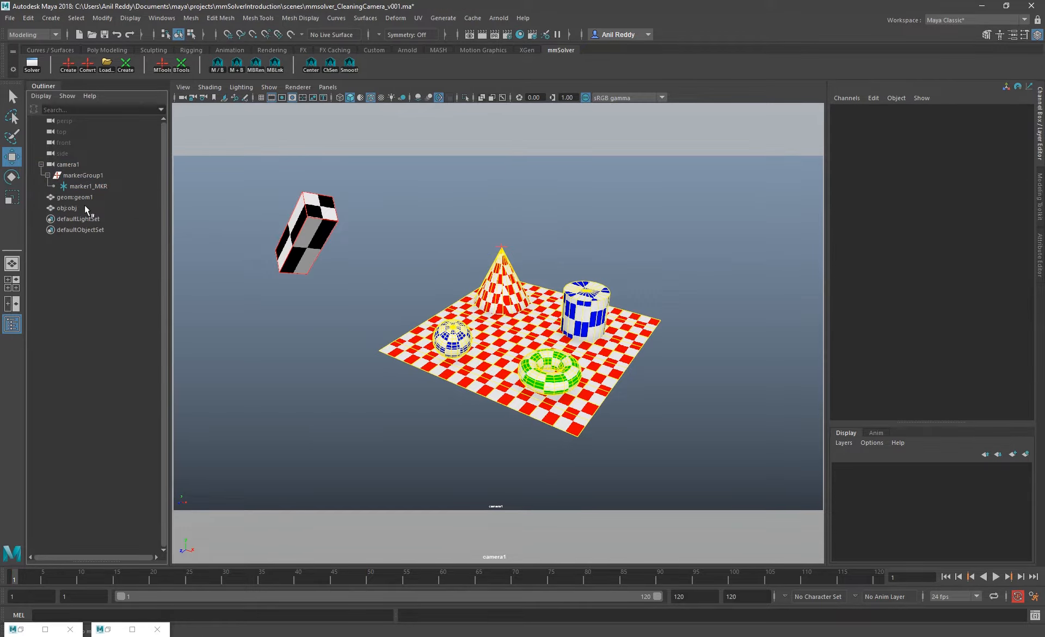
left_click(88, 186)
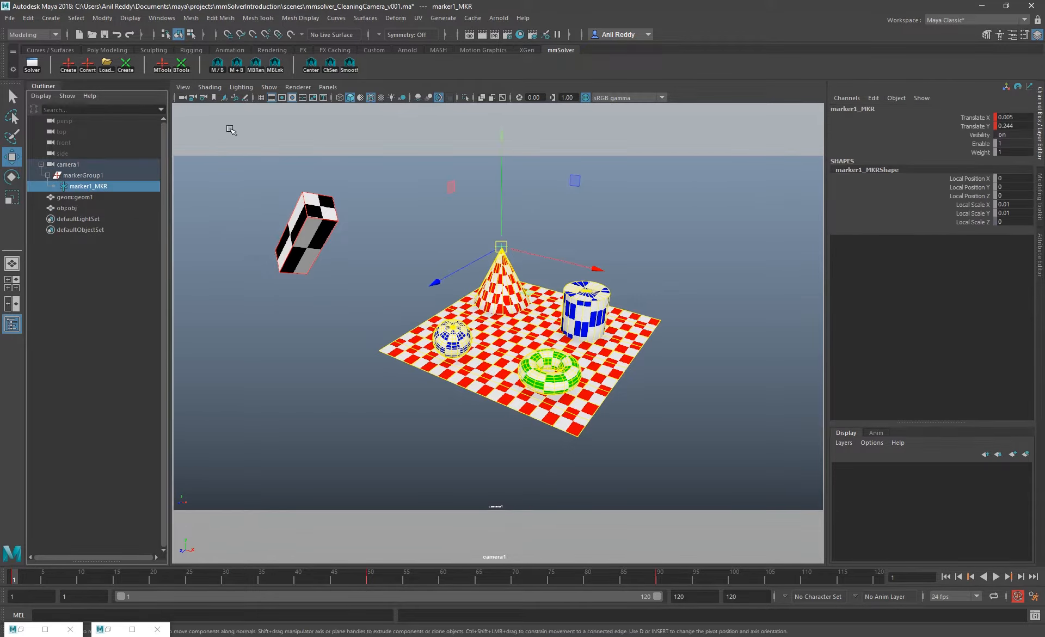
left_click(218, 65)
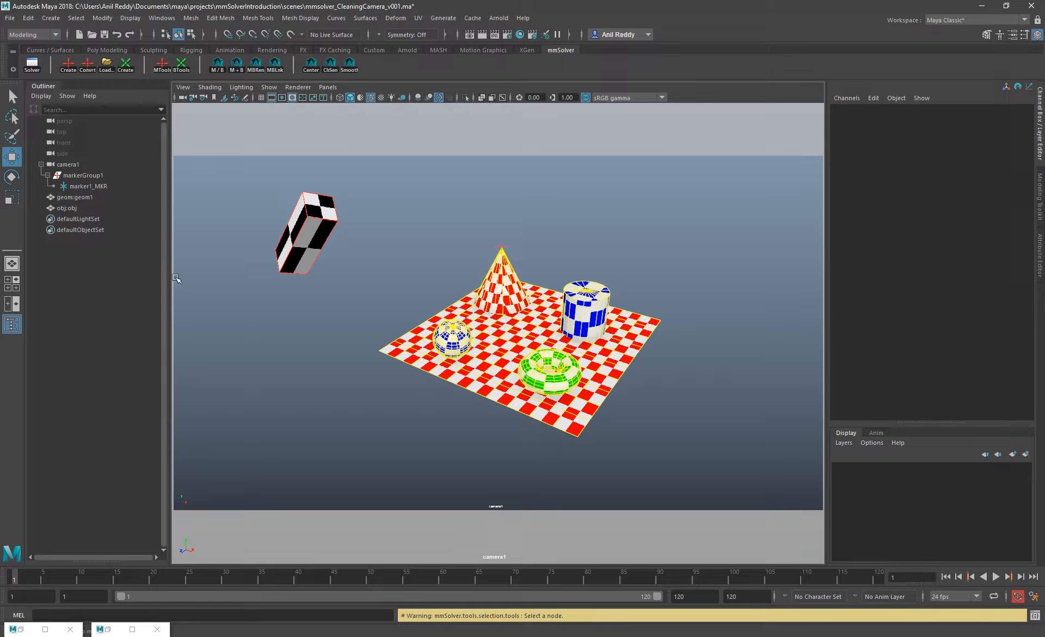
Delete marker1_MKR and its parent markerGroup1 from camera1
left_click(88, 186)
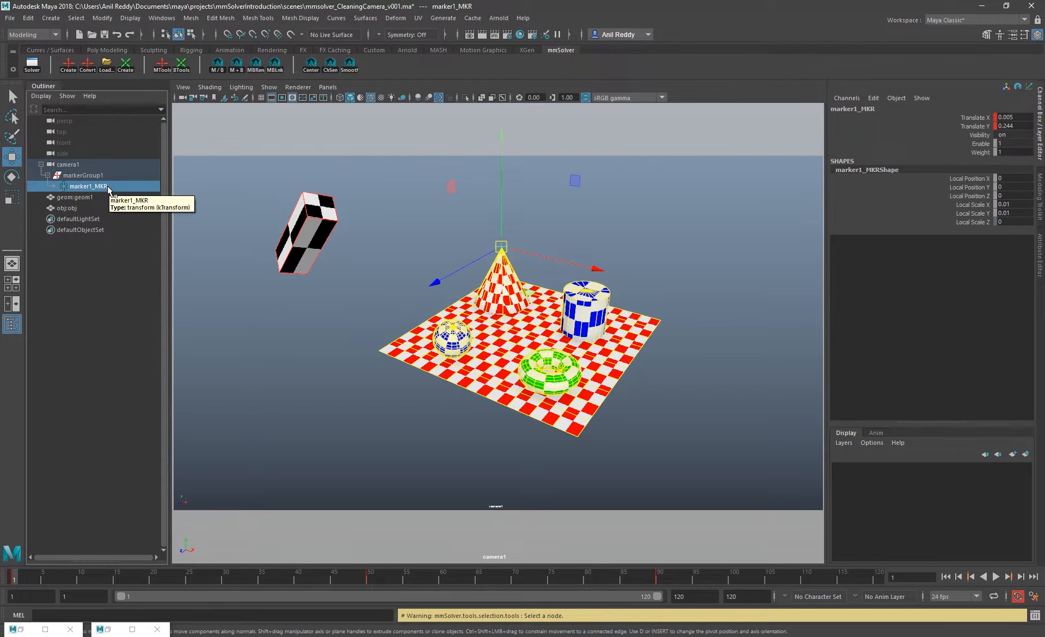
key("Delete")
left_click(93, 175)
key("Delete")
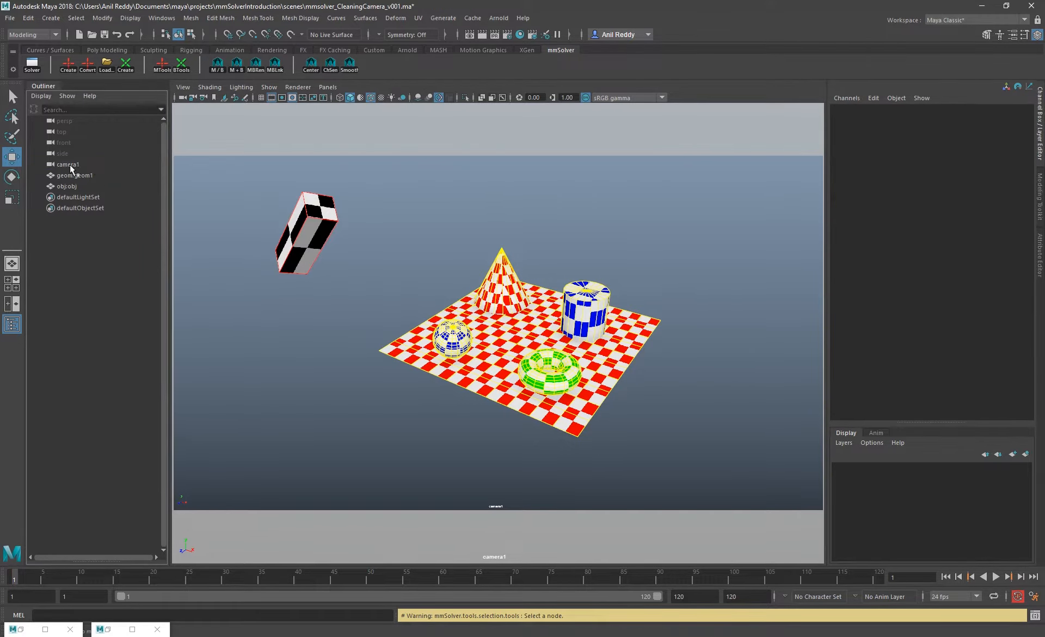
Select camera1 and its image plane in the camera view
left_click(69, 165)
left_click(548, 232)
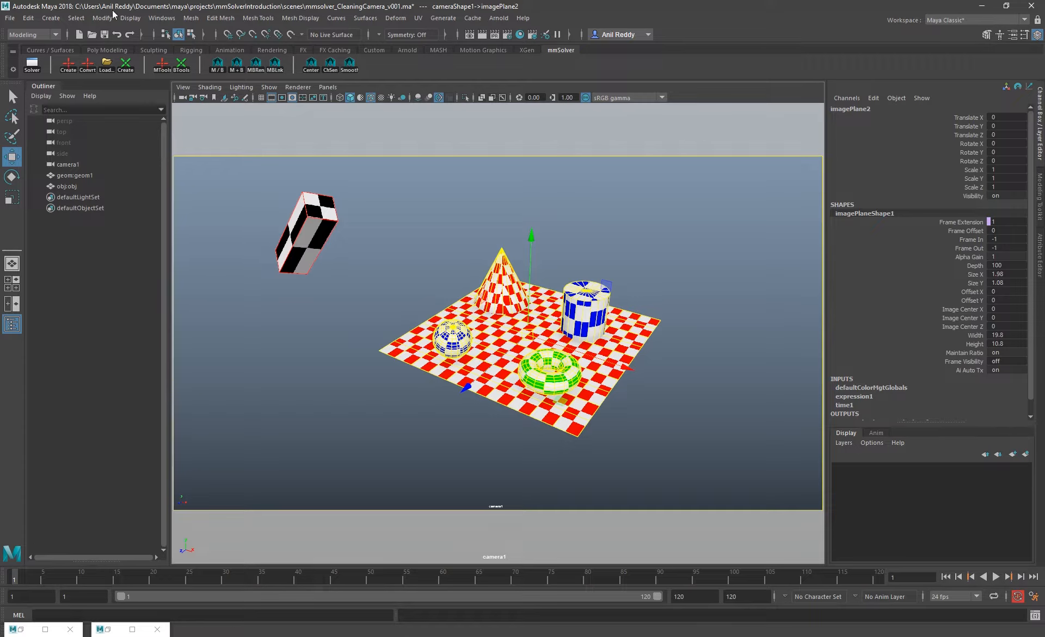
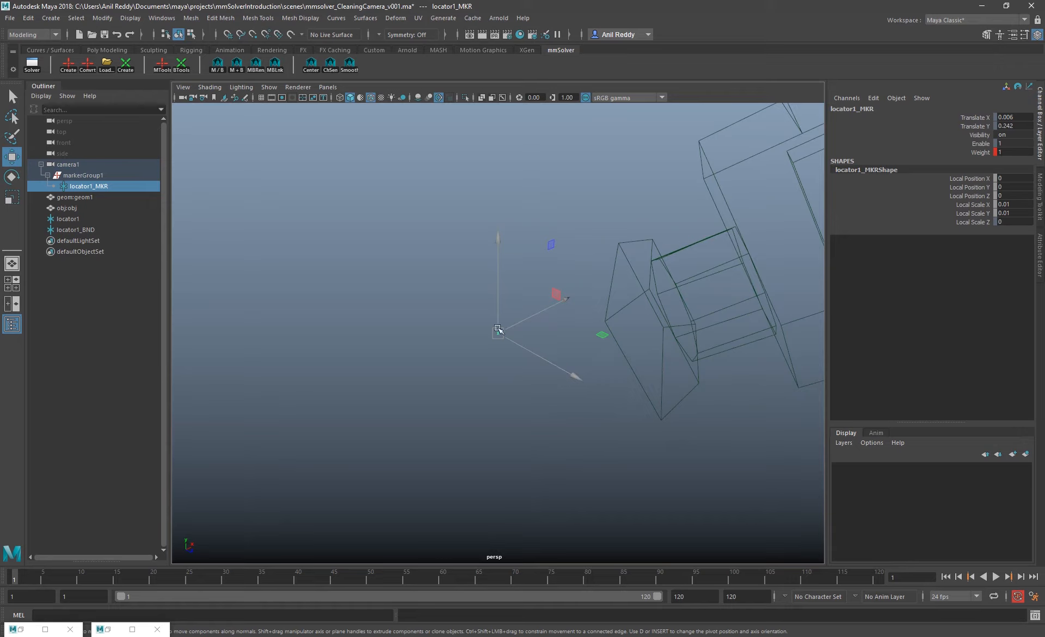
Try moving and rotating camera1 with its child marker in the perspective view, undoing each transform
left_click_drag(532, 376, 615, 322, "alt")
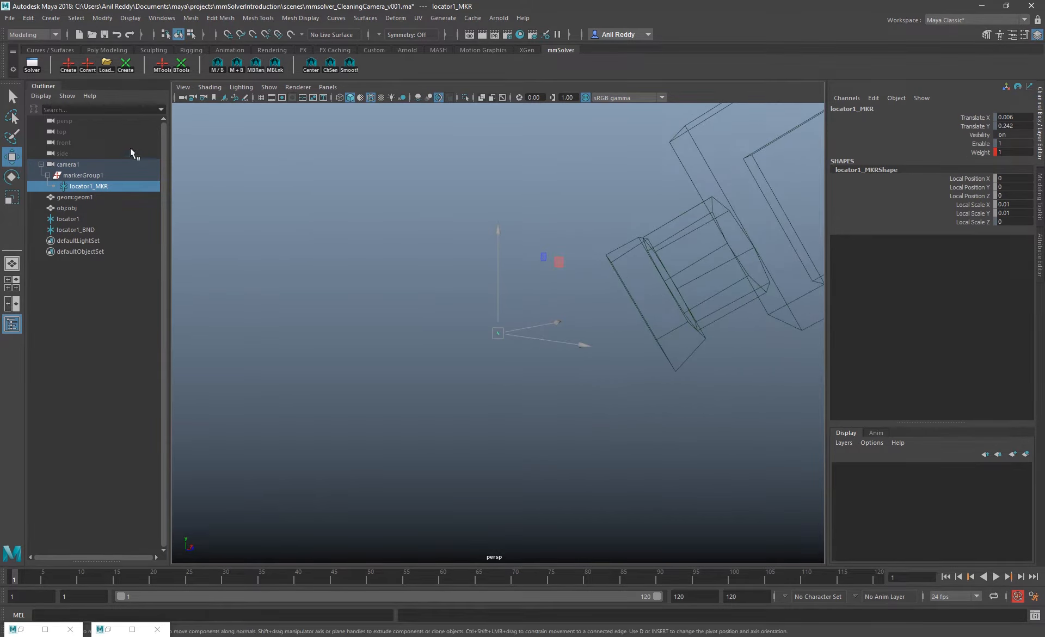
left_click(82, 164)
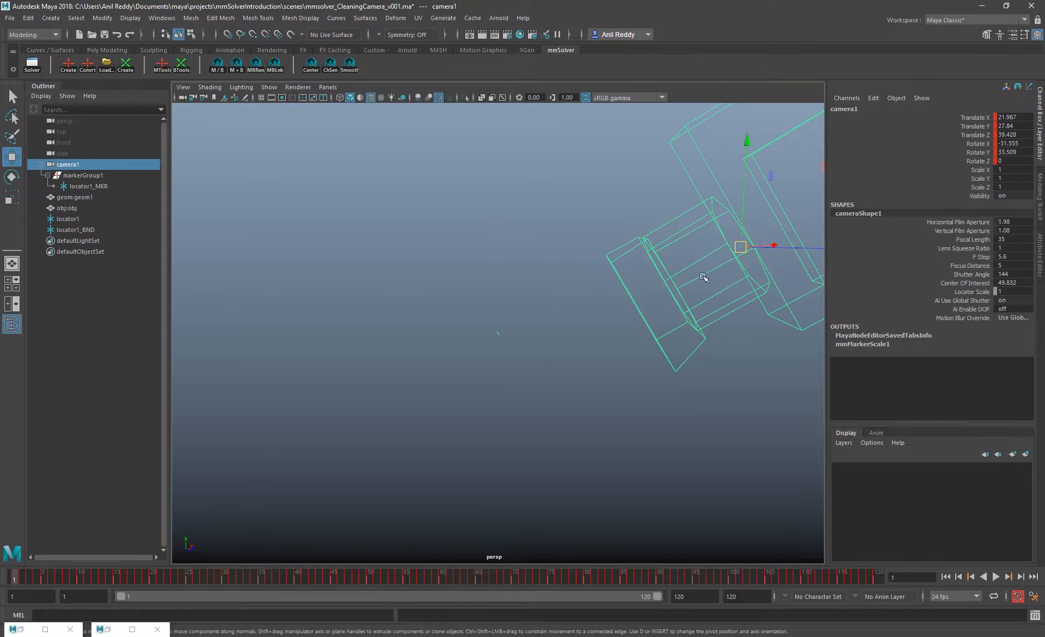
key("f")
left_click_drag(527, 331, 648, 261)
key("ctrl+z")
key("e")
key("ctrl+z")
left_click(86, 161)
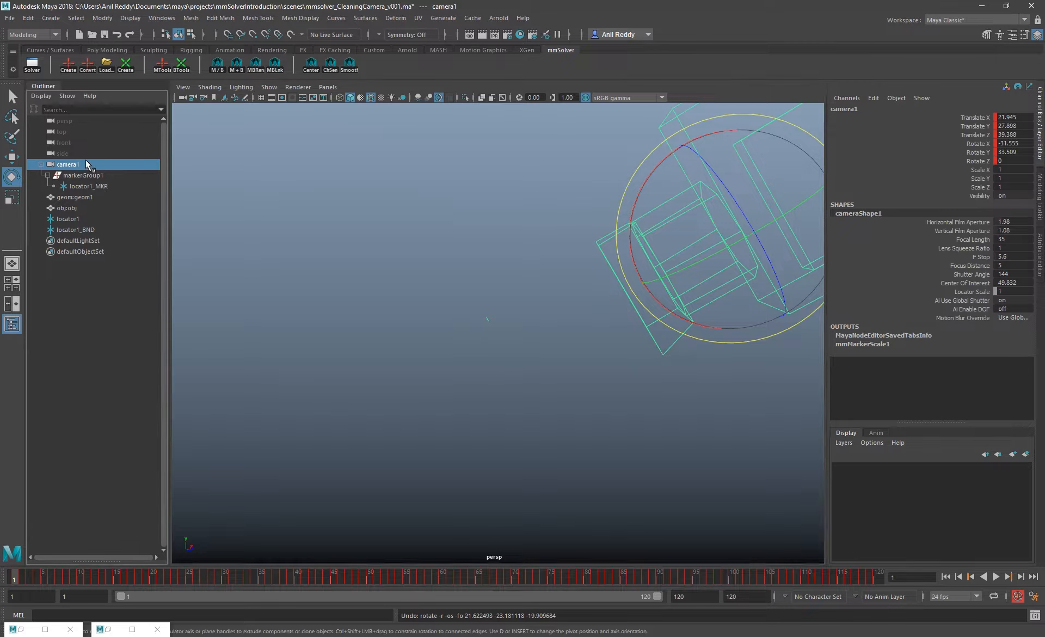
Look through camera1 in the viewport and delete locator1 from the scene
middle_click_drag(86, 161, 538, 217)
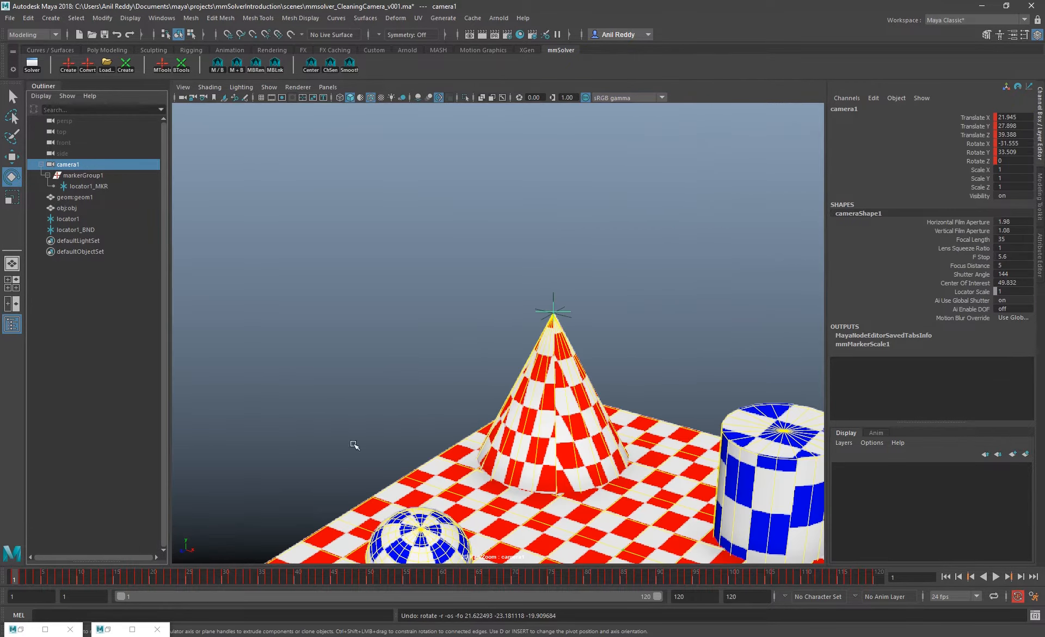
key("backslash")
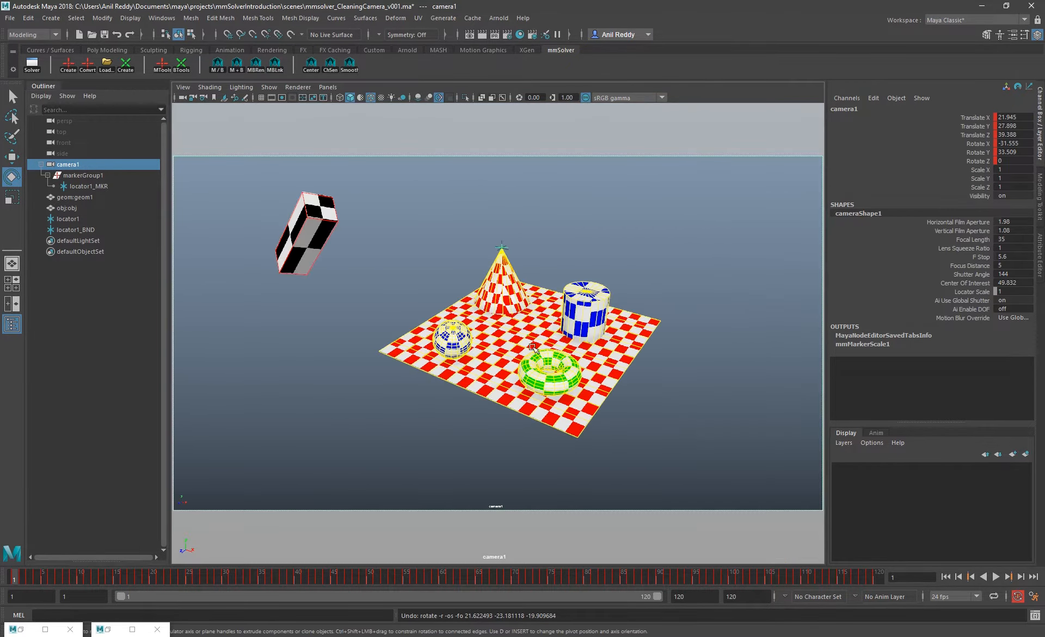
key("backslash")
left_click(68, 219)
key("Delete")
Scrub to frame 63 and inspect locator1_MKR and locator1_BND at the cone's tip
left_click_drag(76, 580, 464, 578)
key("backslash")
left_click(88, 187)
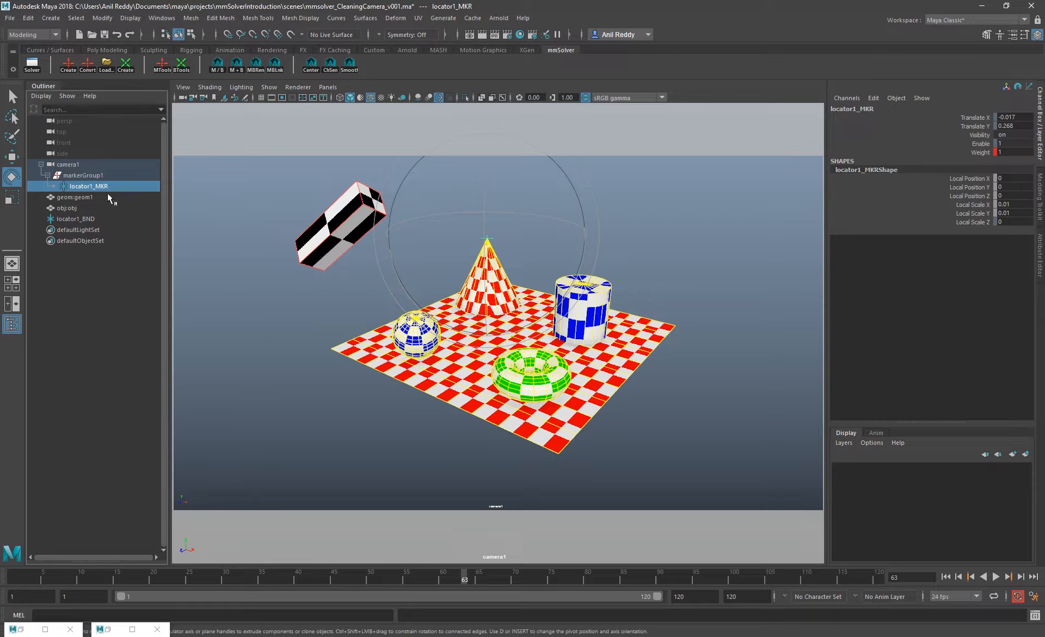
left_click(76, 218)
Delete locator1_MKR, locator1_BND and markerGroup1, and play the camera animation before returning to frame 1
left_click(104, 187)
left_click(90, 218, "ctrl")
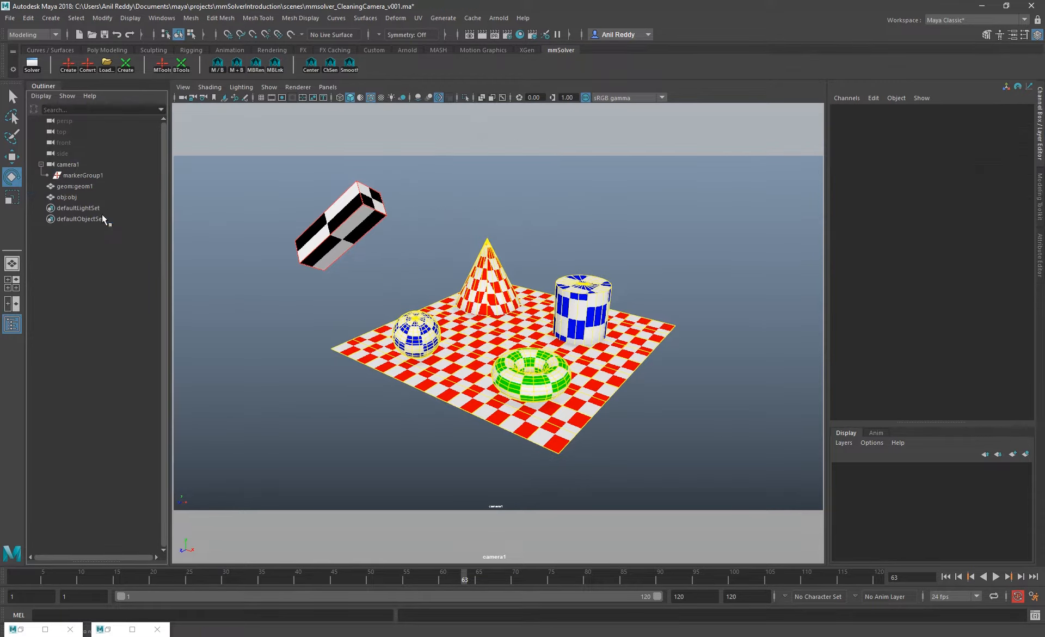
key("Delete")
left_click(97, 175)
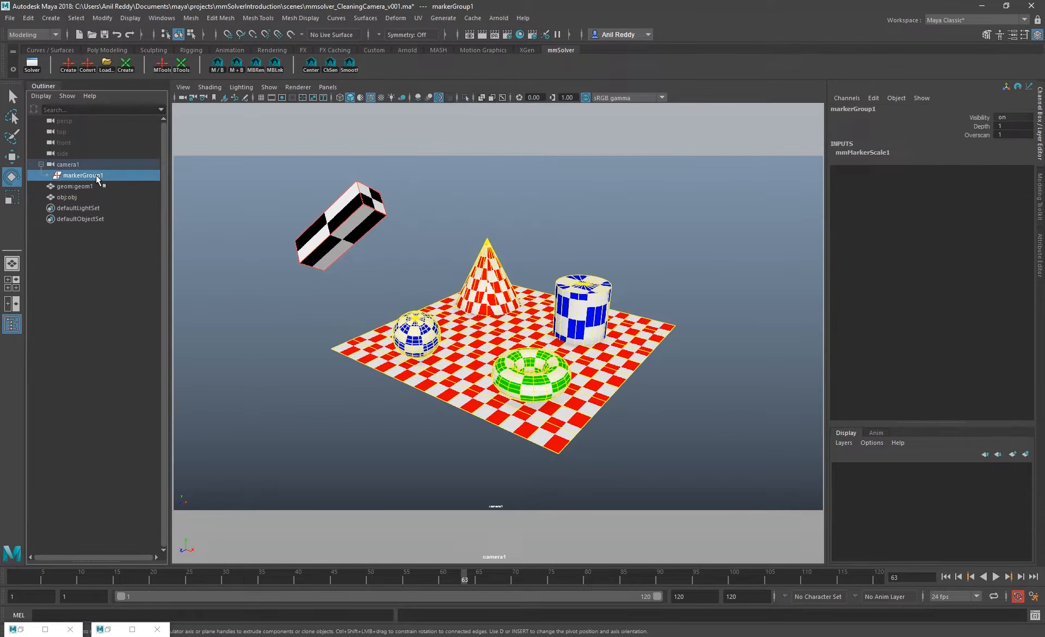
key("Delete")
key("alt+v")
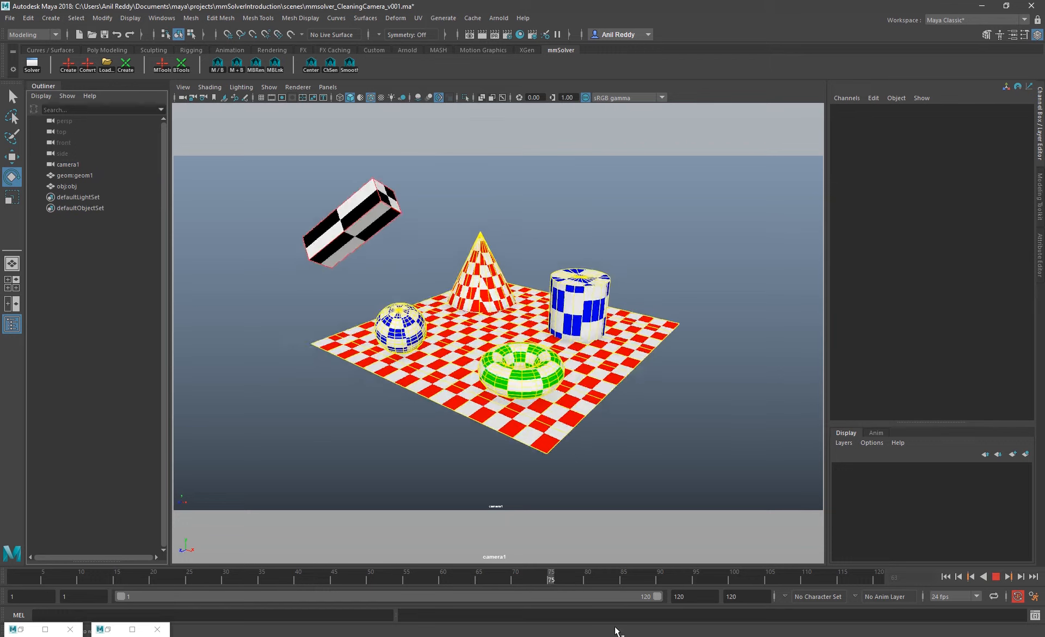
key("alt+shift+v")
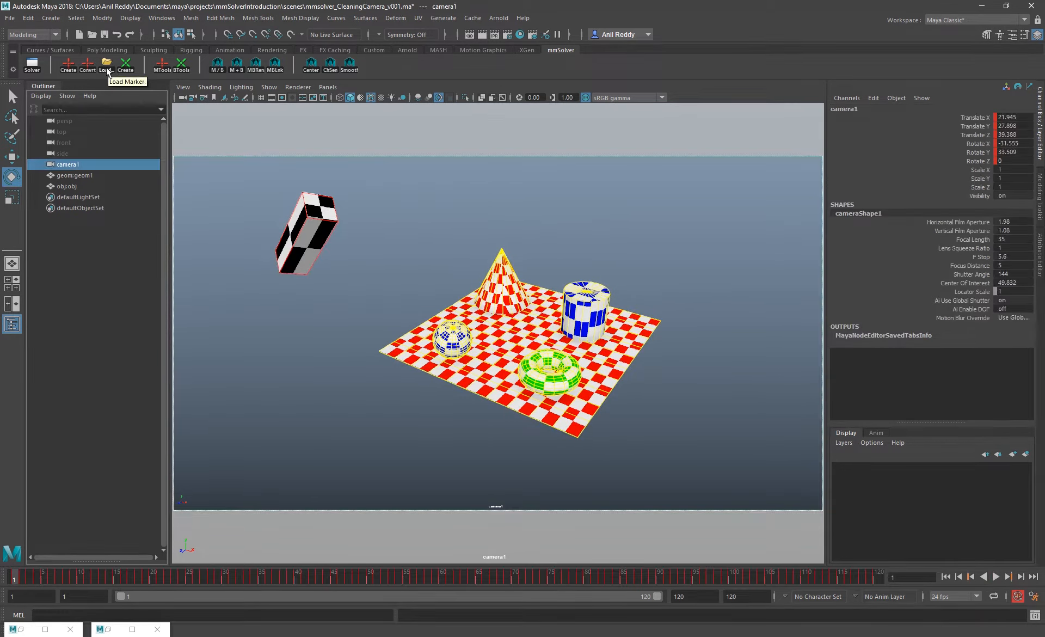
Open the Load Markers tool with 2dpoints.uv as the file path and review the file's listed track points
left_click(107, 72)
left_click_drag(438, 325, 374, 315)
left_click(430, 332)
scroll(497, 343, "down", 3)
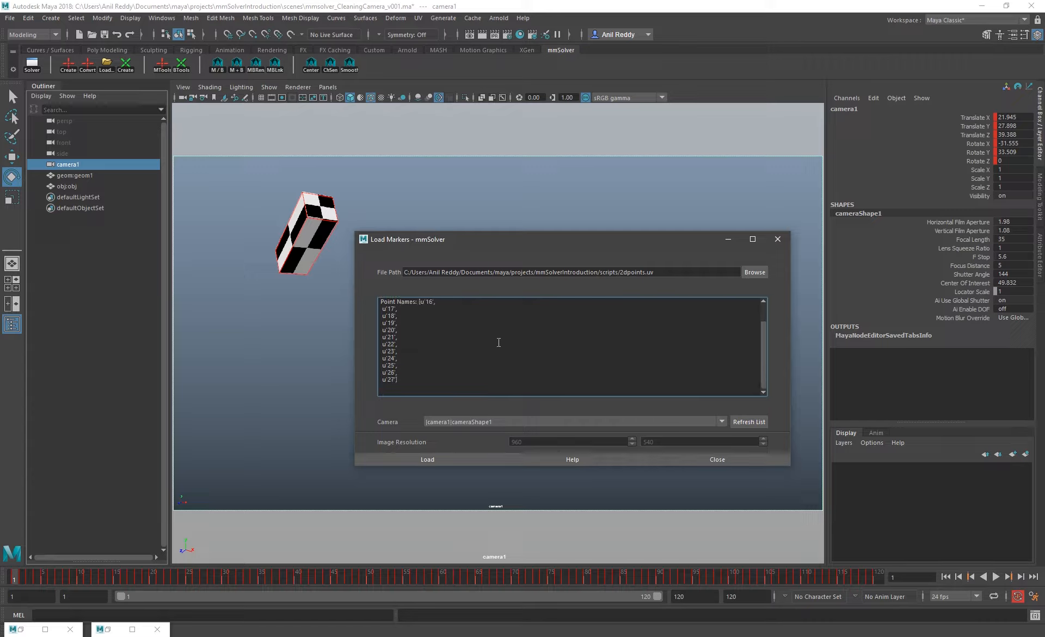
scroll(498, 343, "up", 3)
Review the target camera choices for the marker import, keeping camera1's cameraShape1
left_click(488, 418)
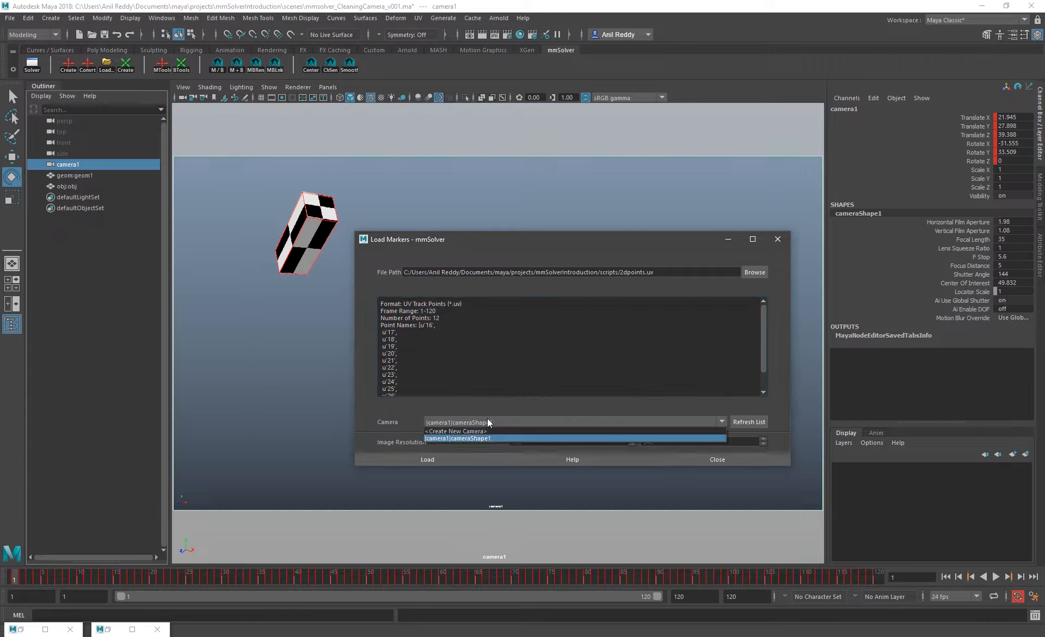
left_click(488, 419)
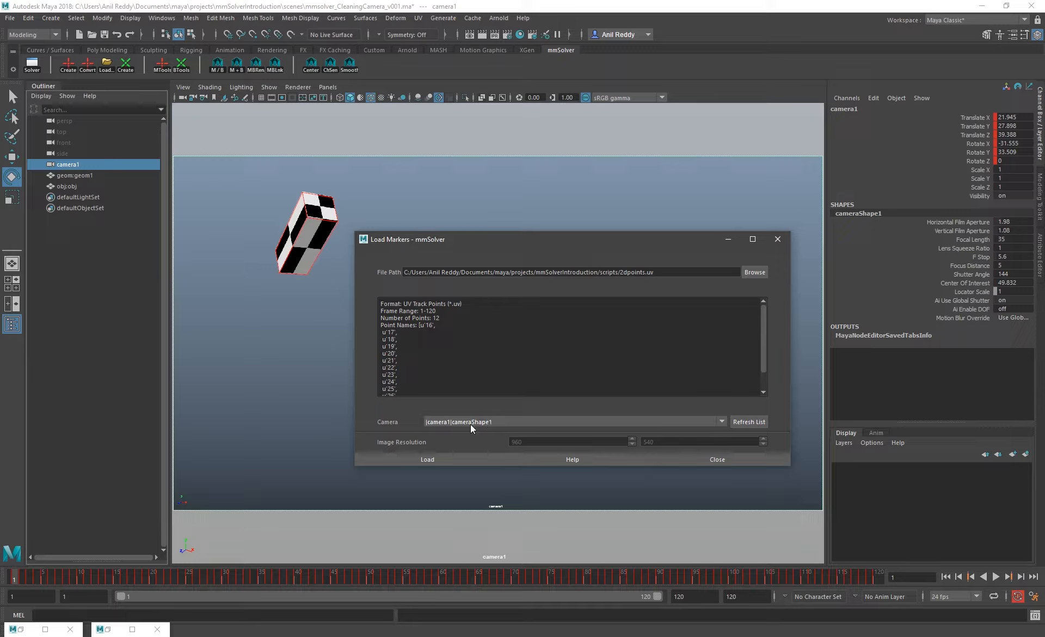
left_click(471, 423)
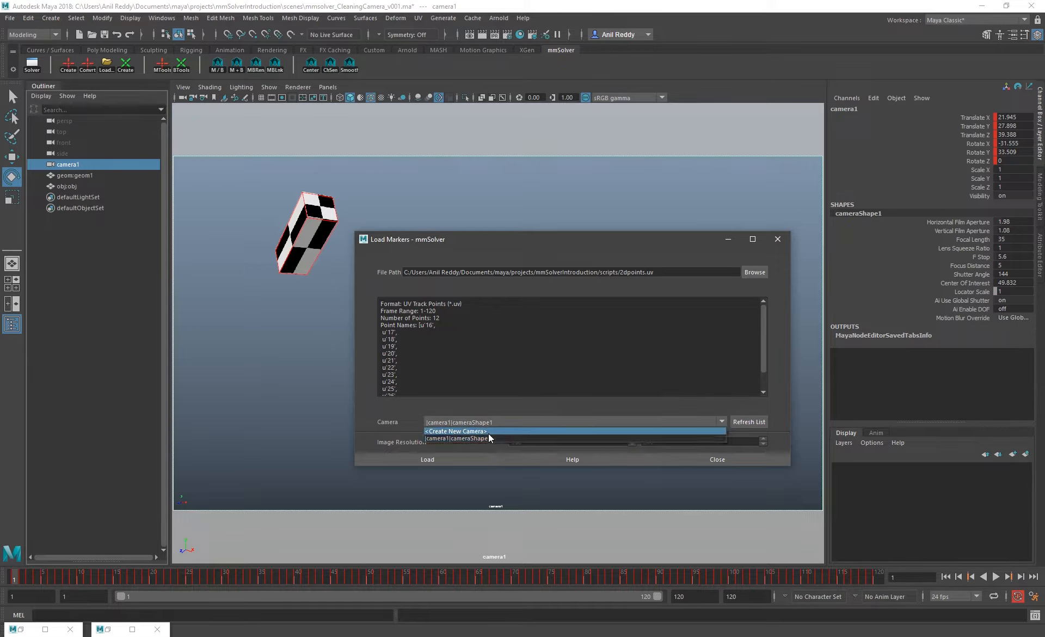
left_click(715, 94)
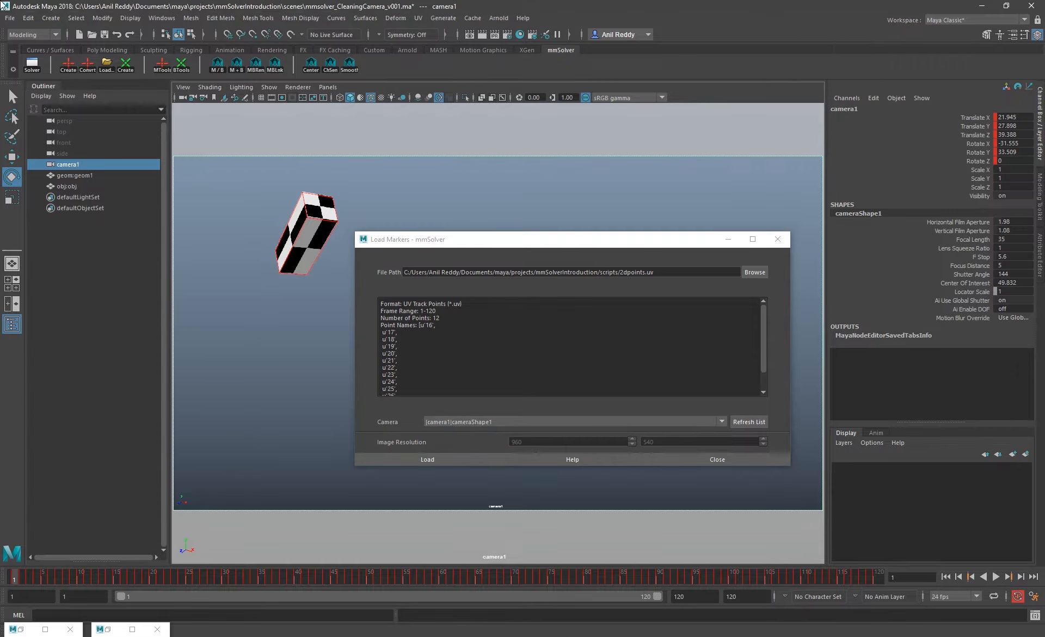
Create an extra camera, rename it temp and delete it again
left_click(51, 18)
mouse_move(108, 90)
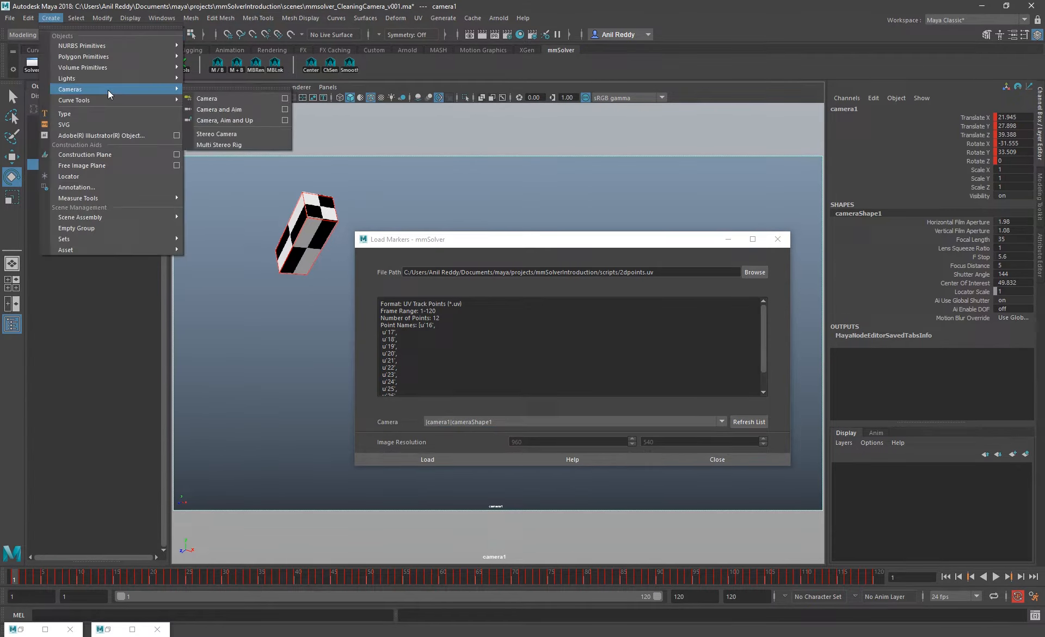
left_click(221, 91)
double_click(88, 197)
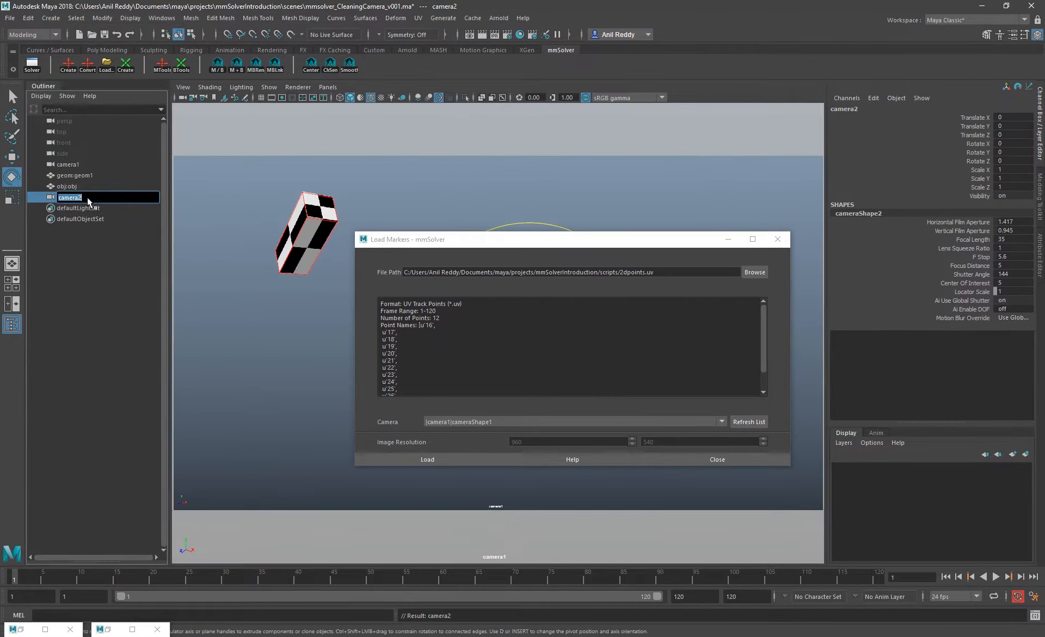
type("temp")
key("Return")
key("Delete")
Load the 2dpoints.uv markers onto camera1, minimise the loader window and expand markerGroup1
left_click(430, 458)
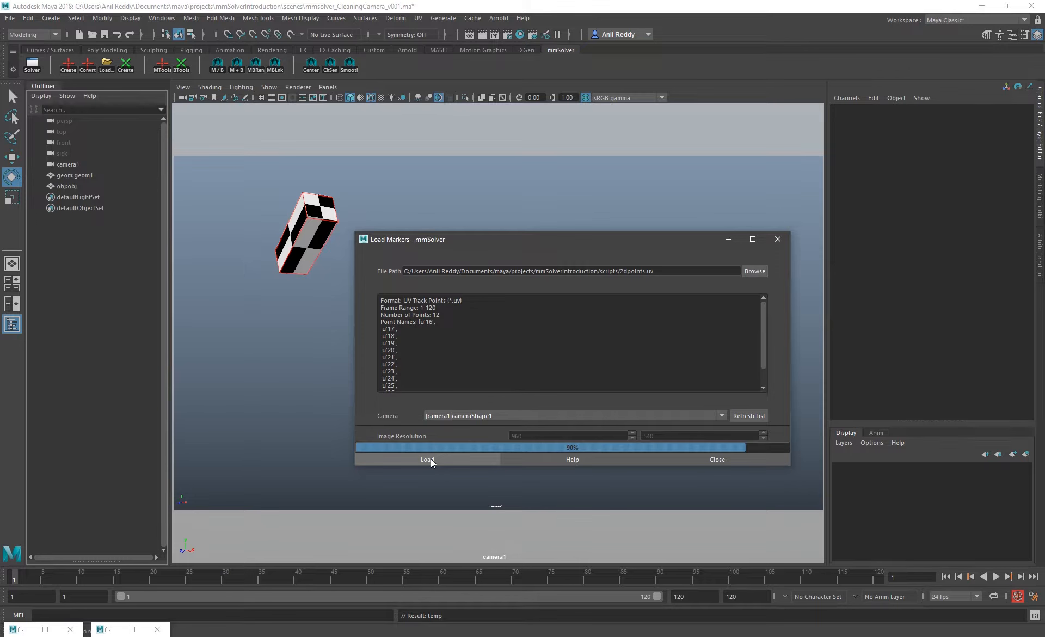
left_click(728, 239)
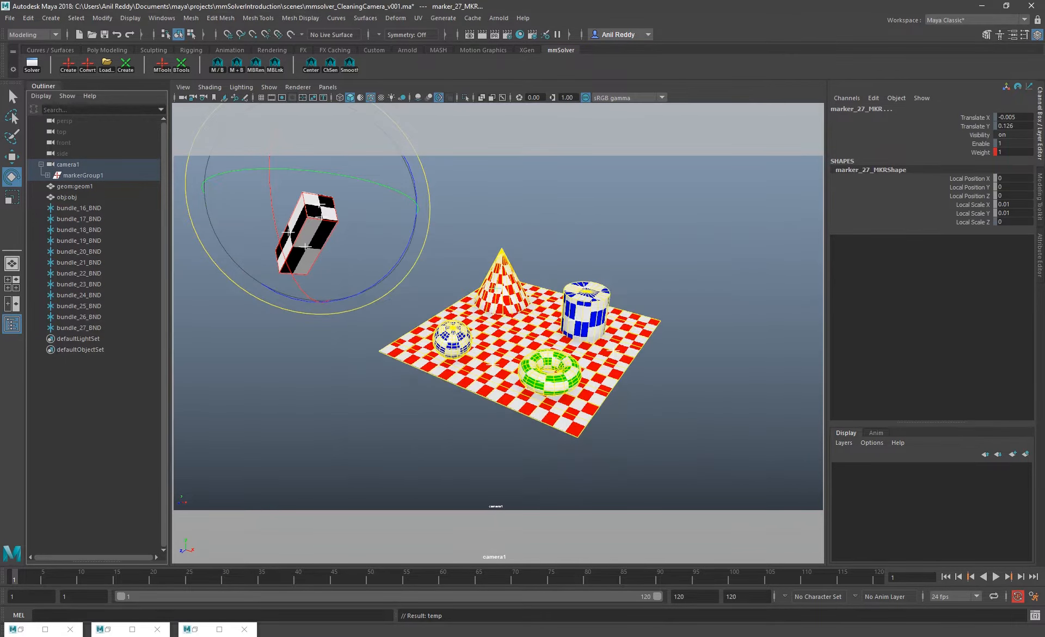
left_click(48, 175)
Select the loaded markers under markerGroup1, followed by bundle_16_BND to bundle_27_BND, to review both sets
left_click_drag(91, 187, 95, 299)
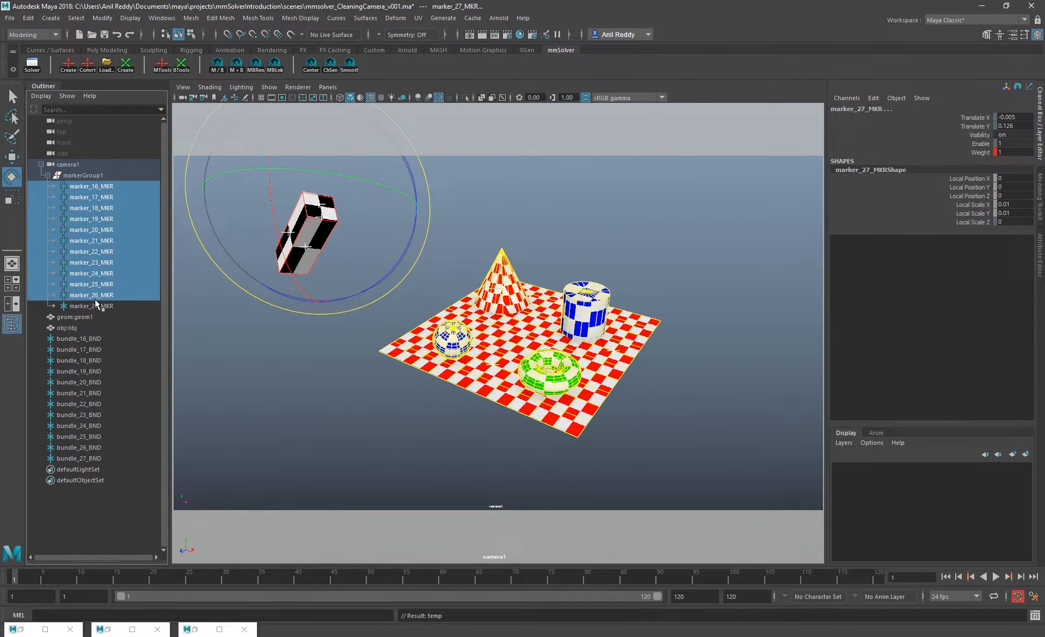
left_click_drag(90, 339, 92, 459)
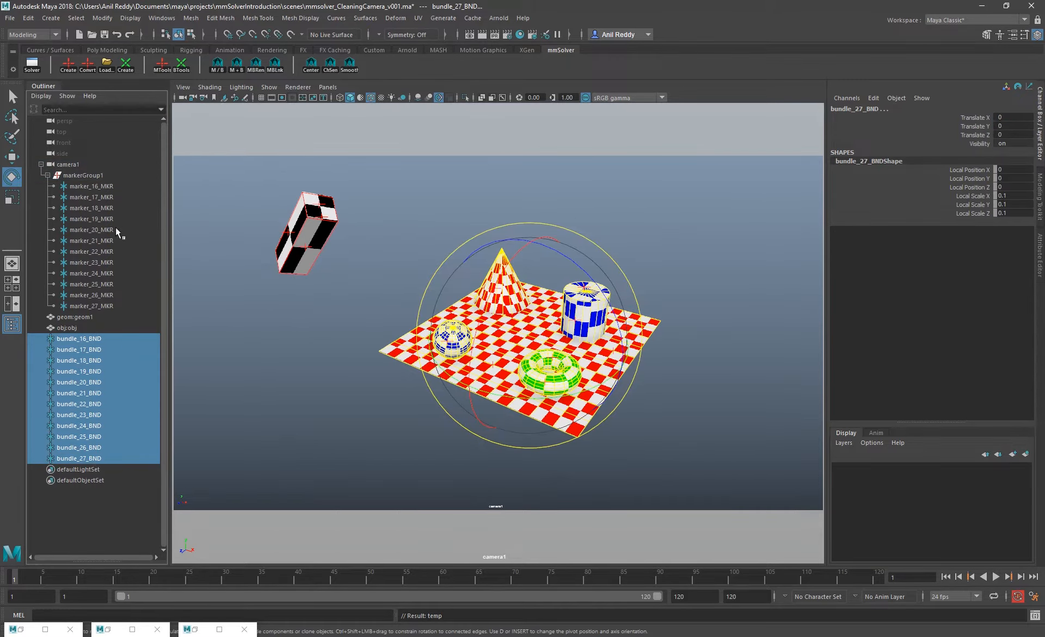
left_click(712, 90)
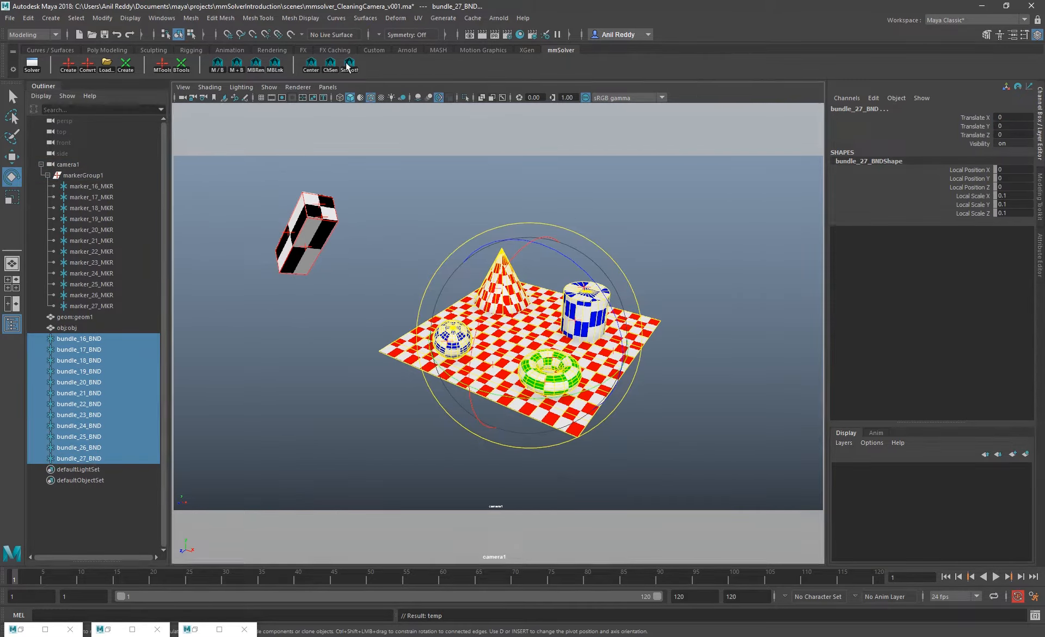
Switch to the persp view, frame marker_16_MKR and select all the markers in front of the camera
left_click(328, 87)
left_click(436, 108)
left_click(91, 186)
key("f")
left_click_drag(516, 397, 517, 410, "alt")
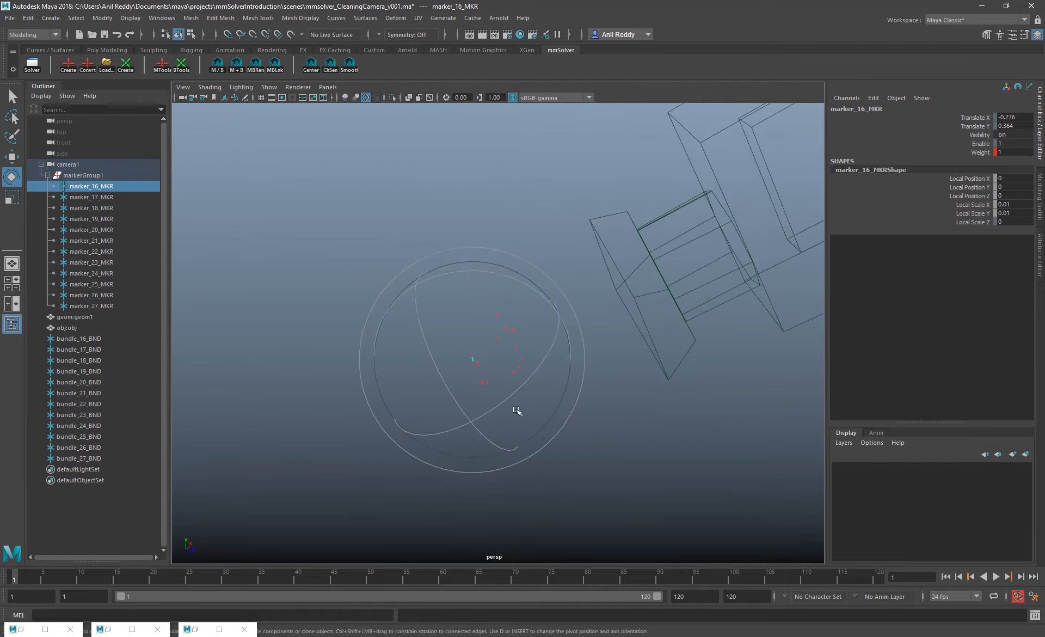
left_click(606, 465)
left_click_drag(583, 450, 472, 312)
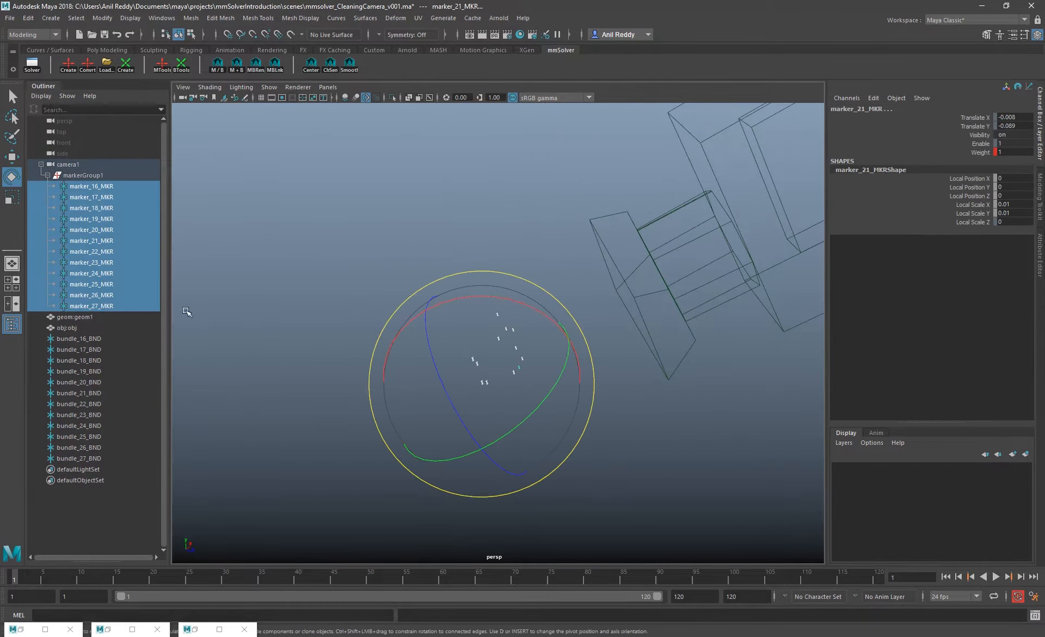
Frame bundle_16_BND to bundle_27_BND in the persp view and hide polygons so only the bundles remain displayed
left_click_drag(105, 338, 100, 458)
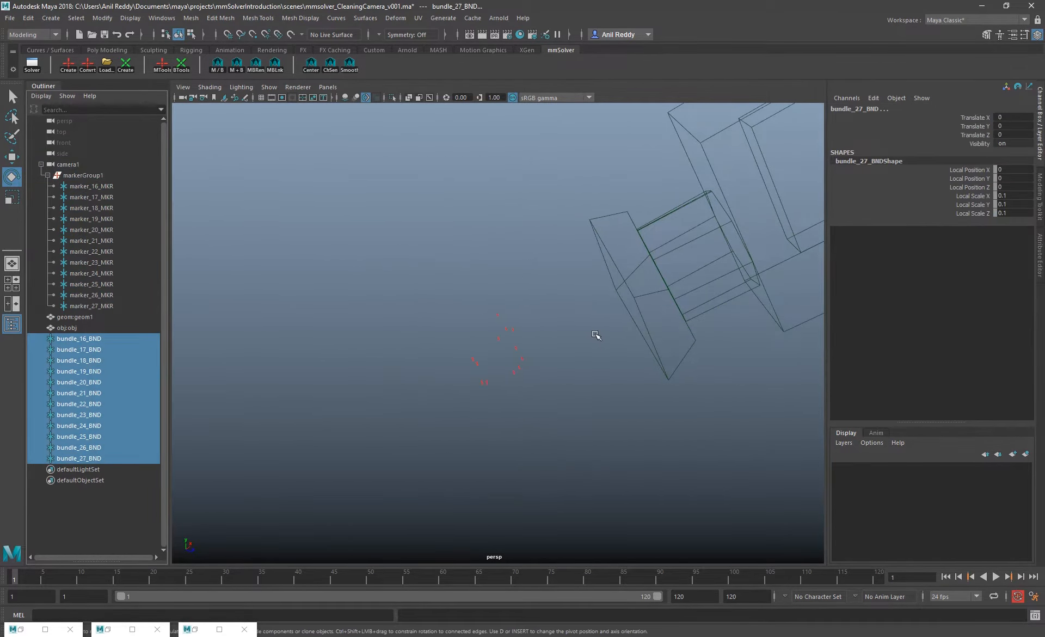
key("f")
right_click_drag(766, 404, 305, 294, "alt")
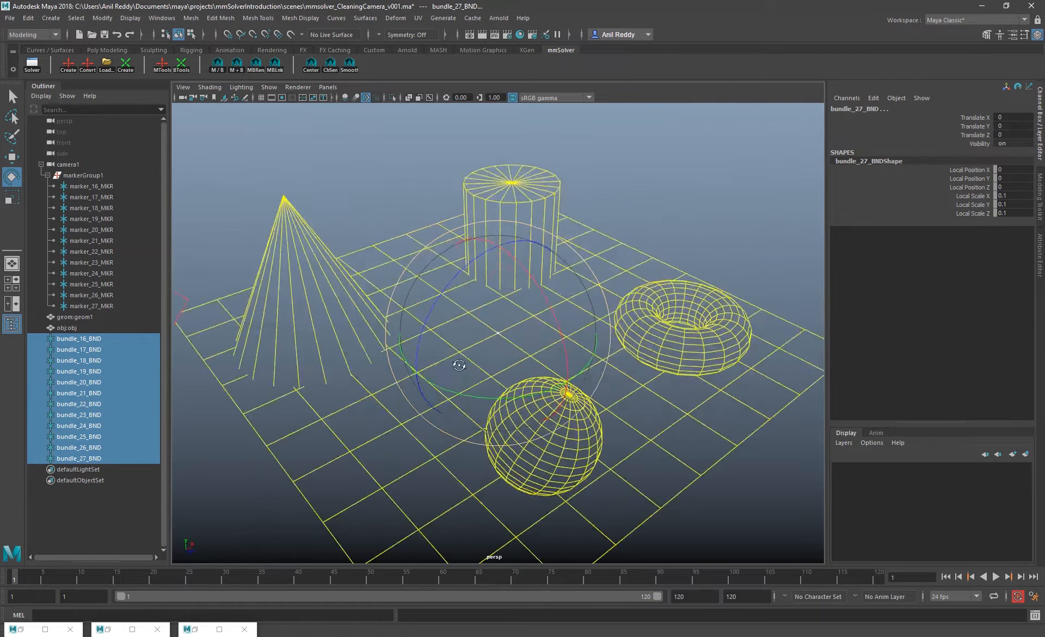
left_click_drag(305, 294, 381, 314, "alt")
right_click_drag(381, 314, 554, 341, "alt")
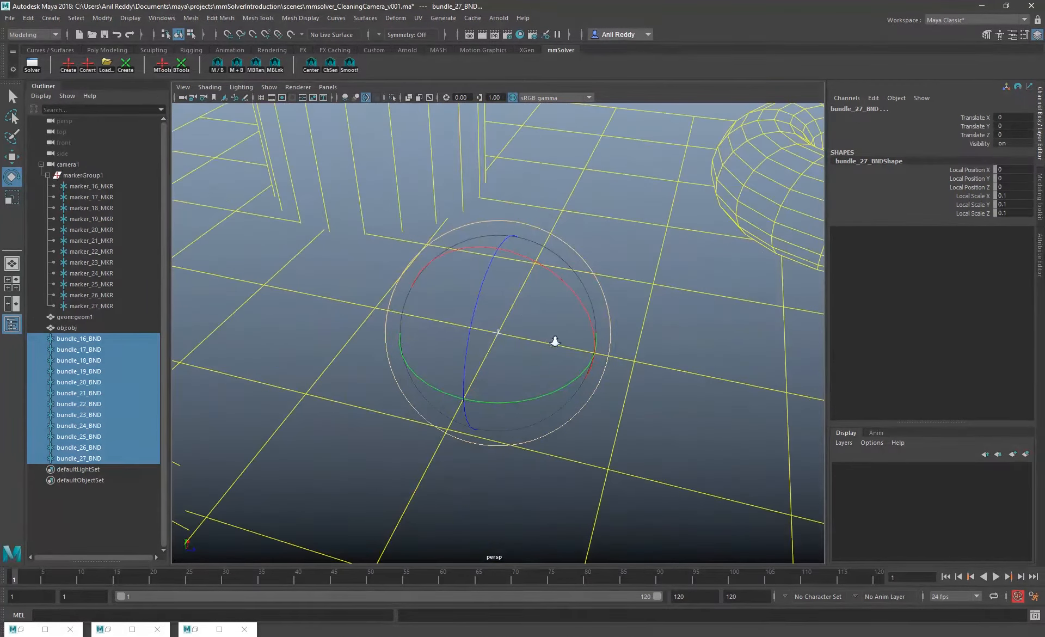
left_click(269, 87)
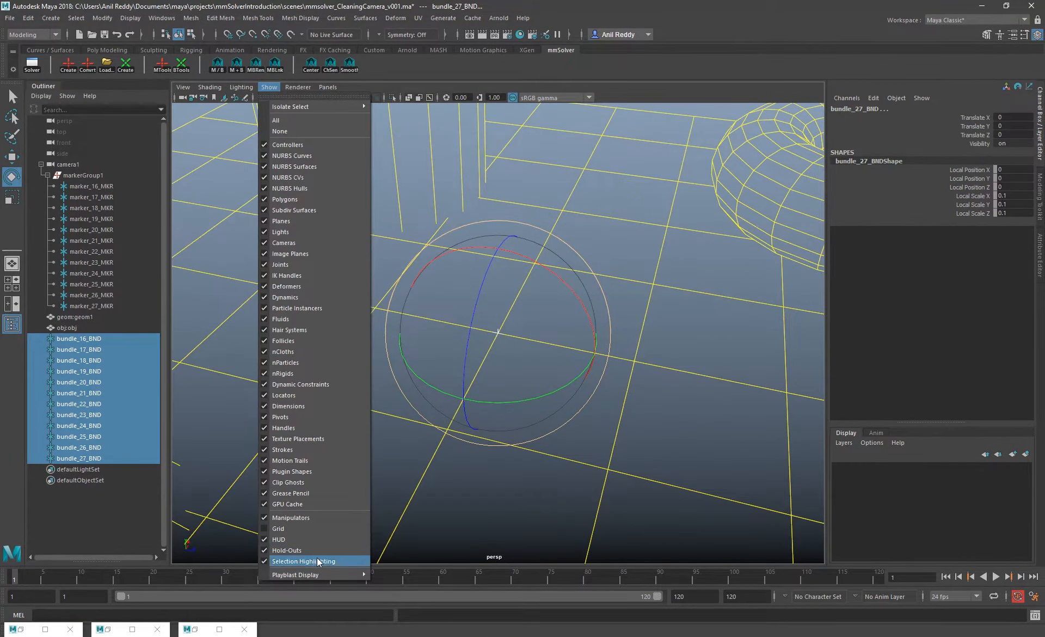
left_click(288, 199)
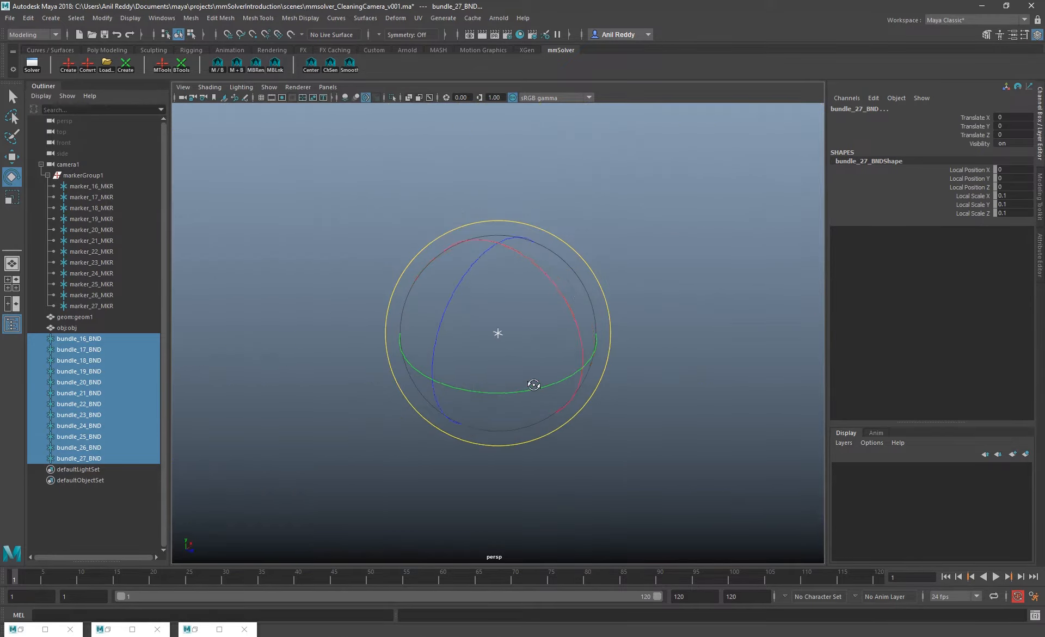
left_click(189, 355)
Activate the Move tool and step through the bundles one by one from bundle_16_BND to bundle_27_BND
left_click(82, 340)
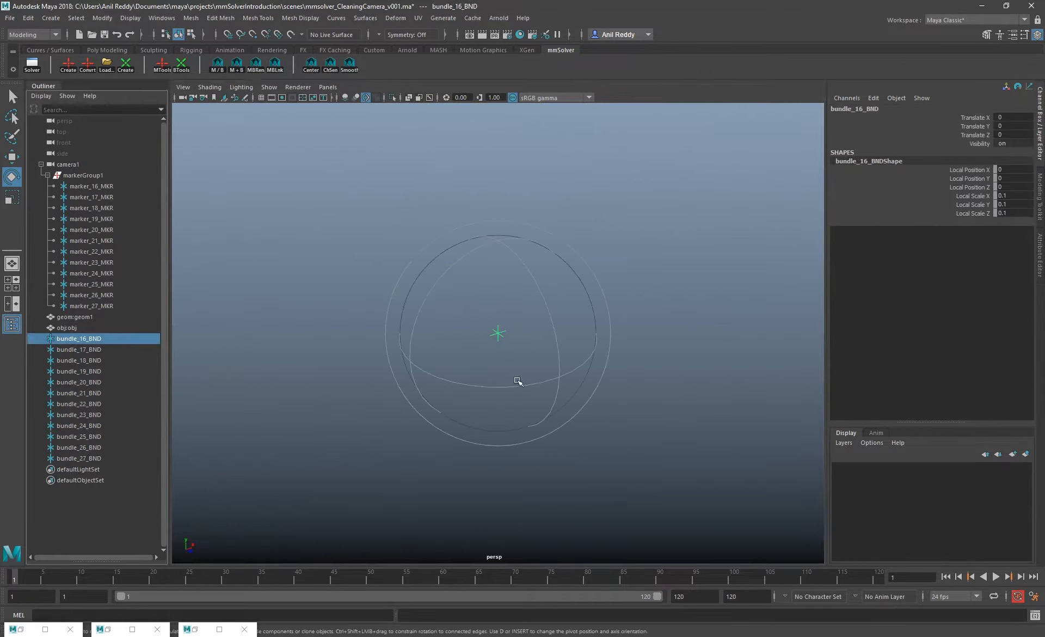
key("w")
key("Down")
key("Down")
key("Down")
key("Down")
key("Down")
key("Down")
key("Down")
key("Down")
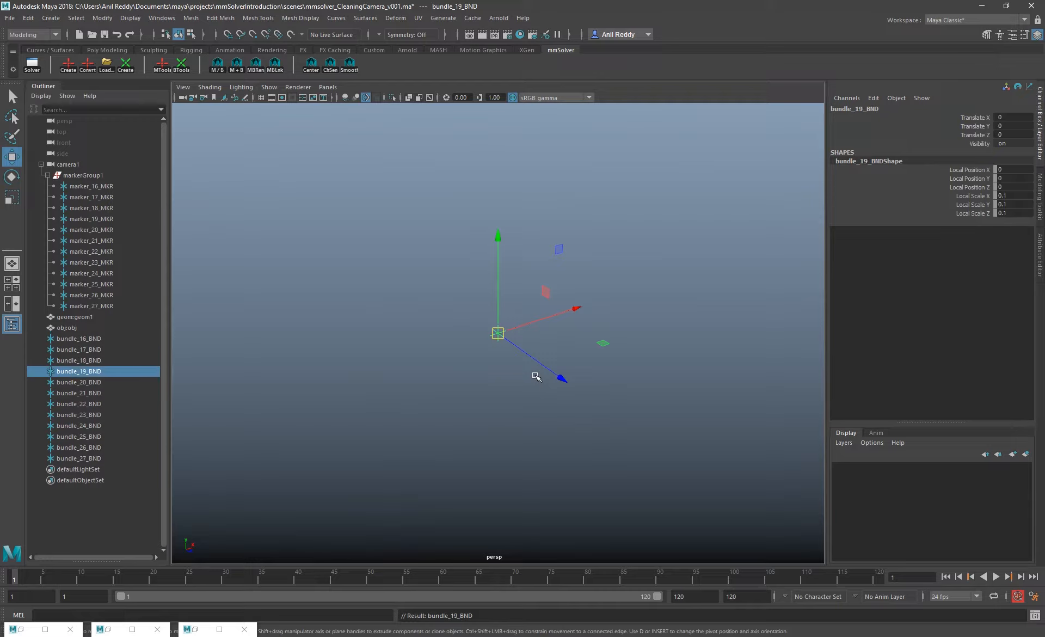
key("Down")
key("Down")
key("Down")
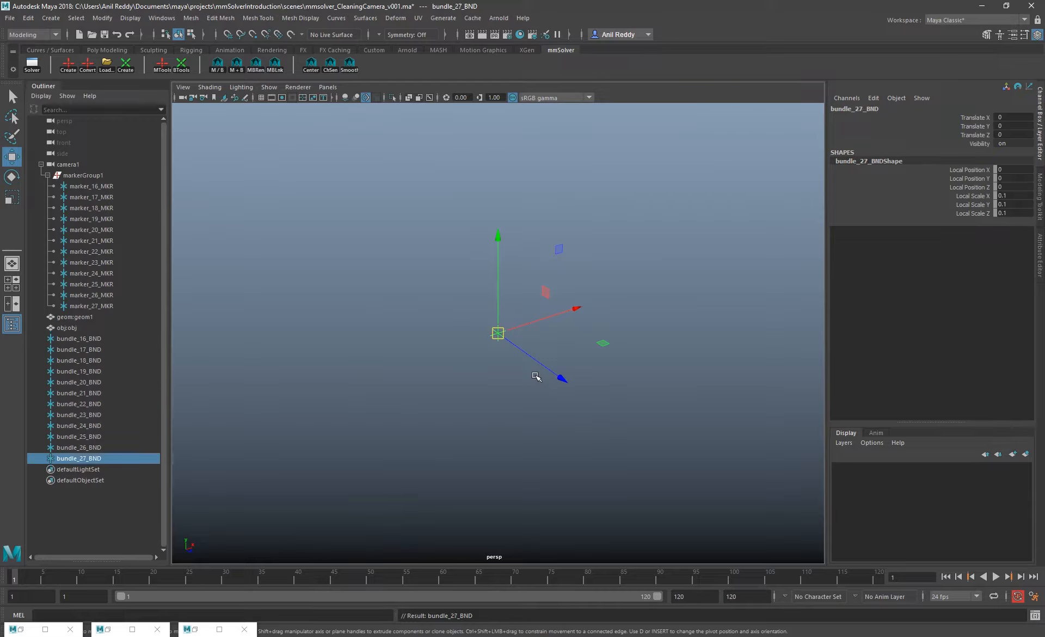
Toggle the selection repeatedly between marker_16_MKR and its linked bundle, ending on bundle_16_BND
left_click_drag(101, 187, 109, 304)
left_click(91, 186)
left_click(217, 66)
left_click(216, 65)
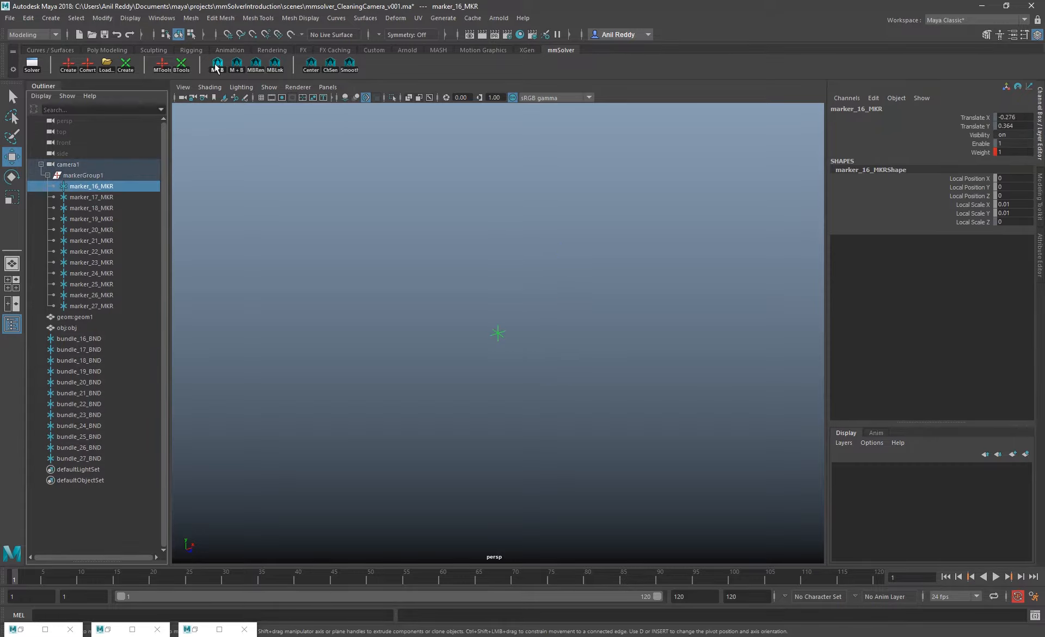
left_click(216, 65)
left_click(216, 66)
left_click(216, 66)
left_click(217, 65)
left_click(216, 65)
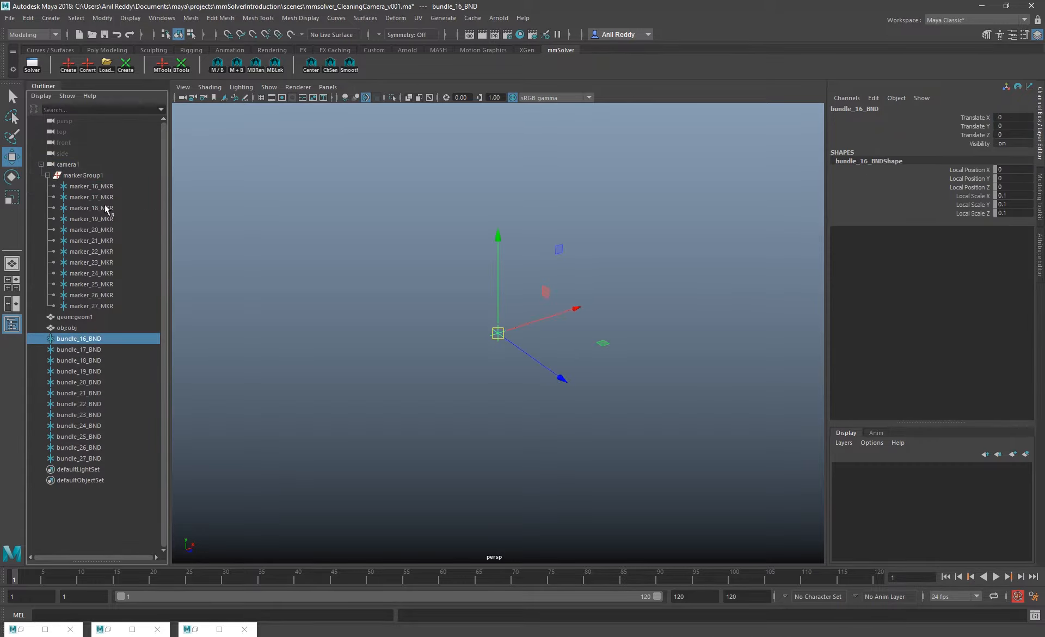
Select marker_16_MKR to marker_27_MKR and toggle the whole selection to the linked bundles and back
left_click_drag(109, 187, 110, 306)
left_click(216, 65)
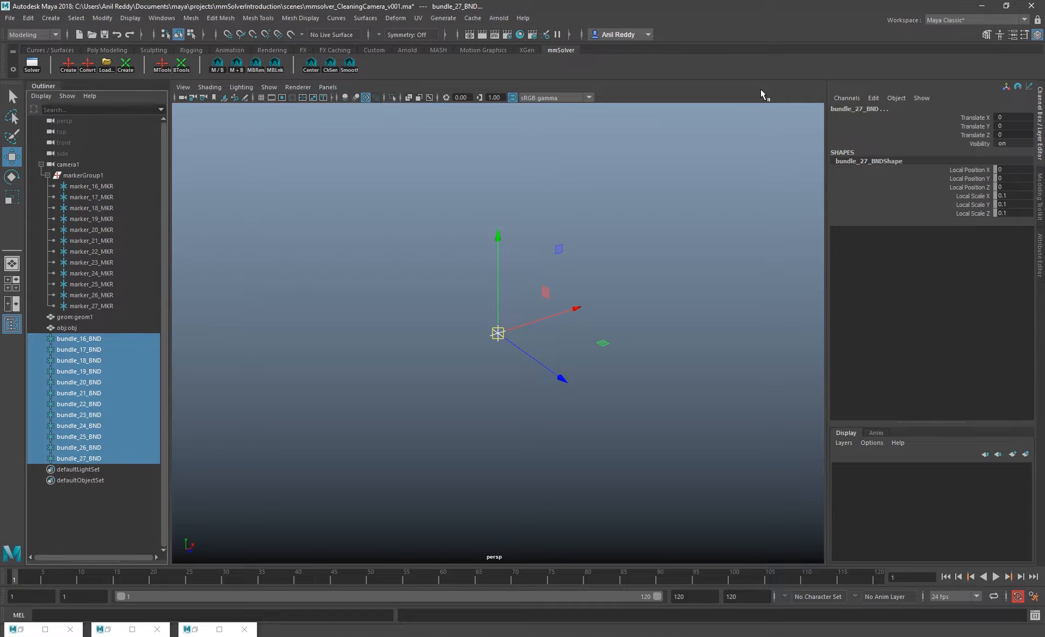
left_click(217, 65)
Select marker_18_MKR and view an empty Load Markers window, closing it without loading a file
left_click(74, 203)
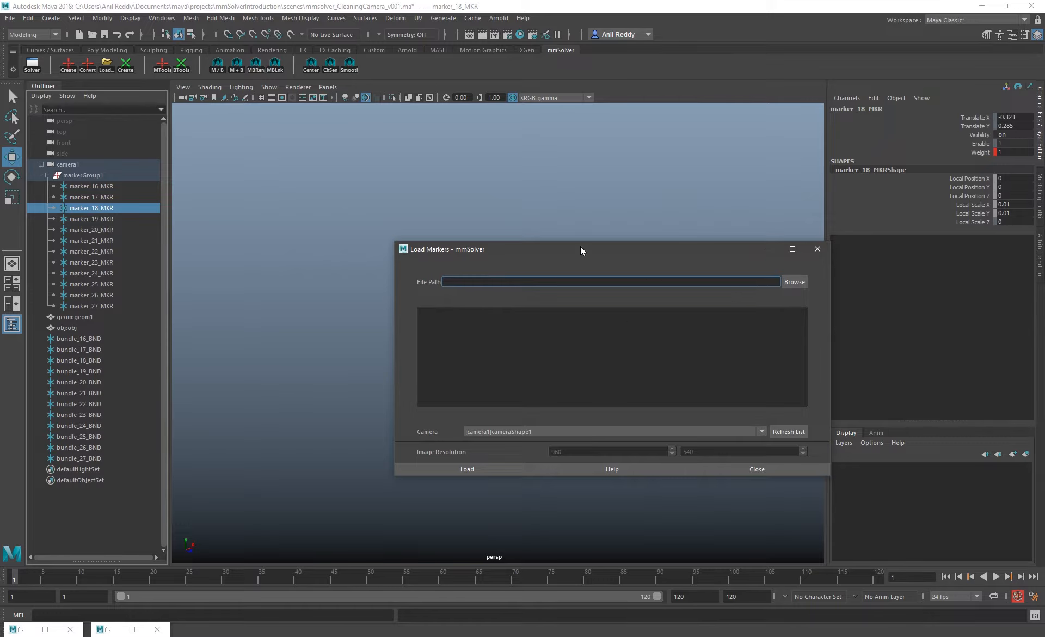
left_click_drag(581, 250, 529, 242)
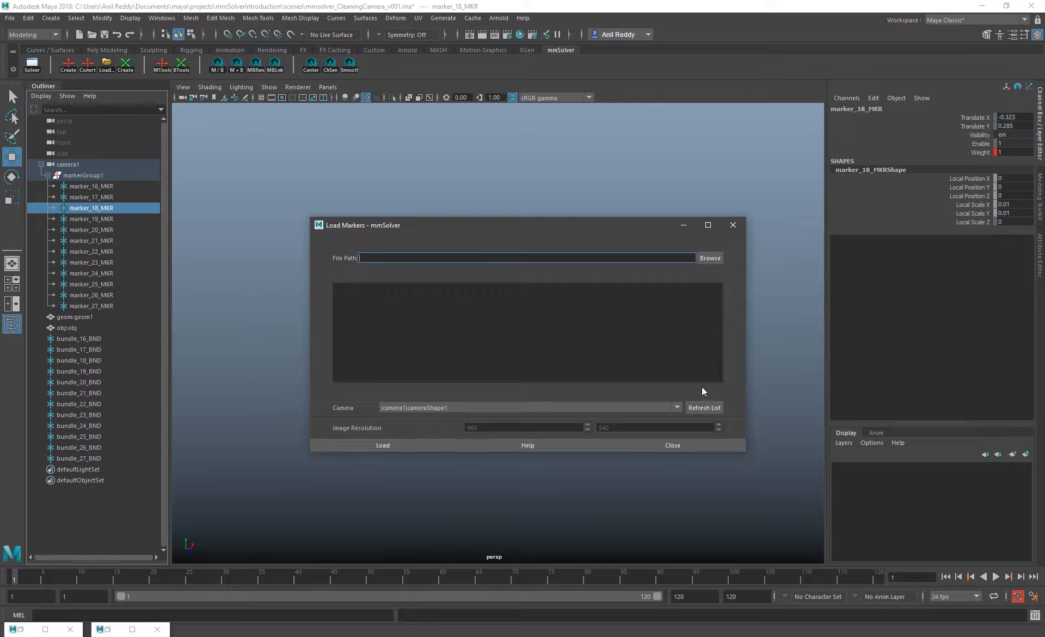
left_click(682, 446)
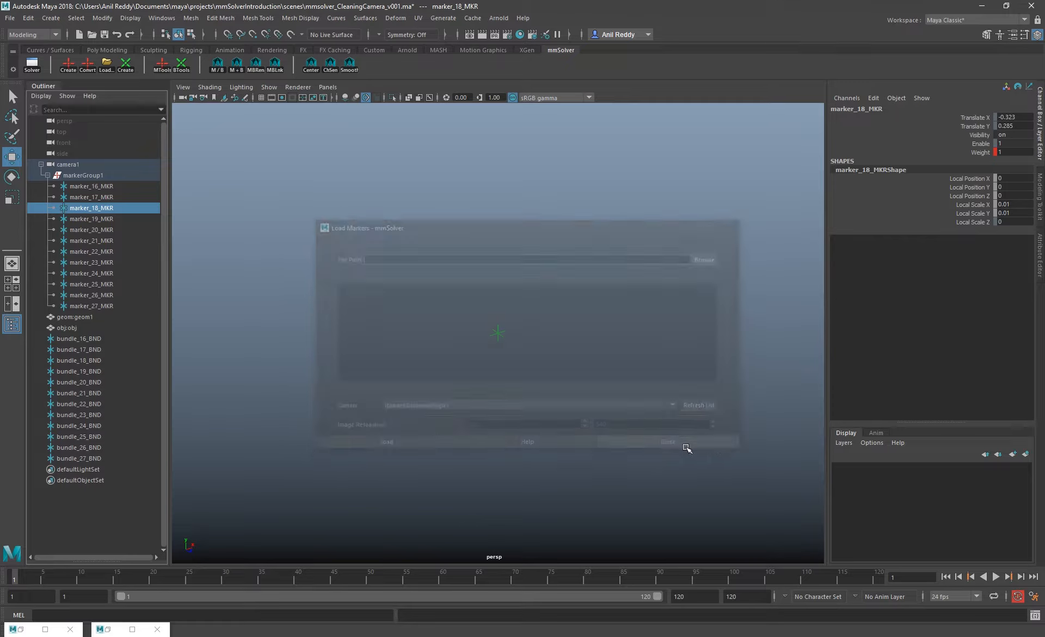
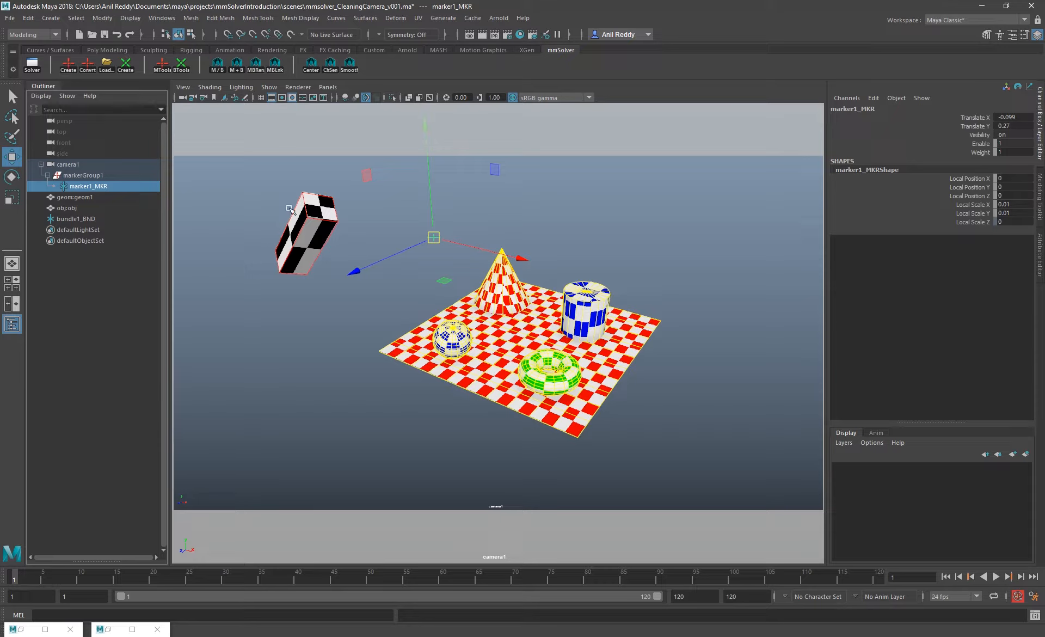
Bring up and dismiss the Solver window, and delete bundle1_BND from the scene
left_click(32, 64)
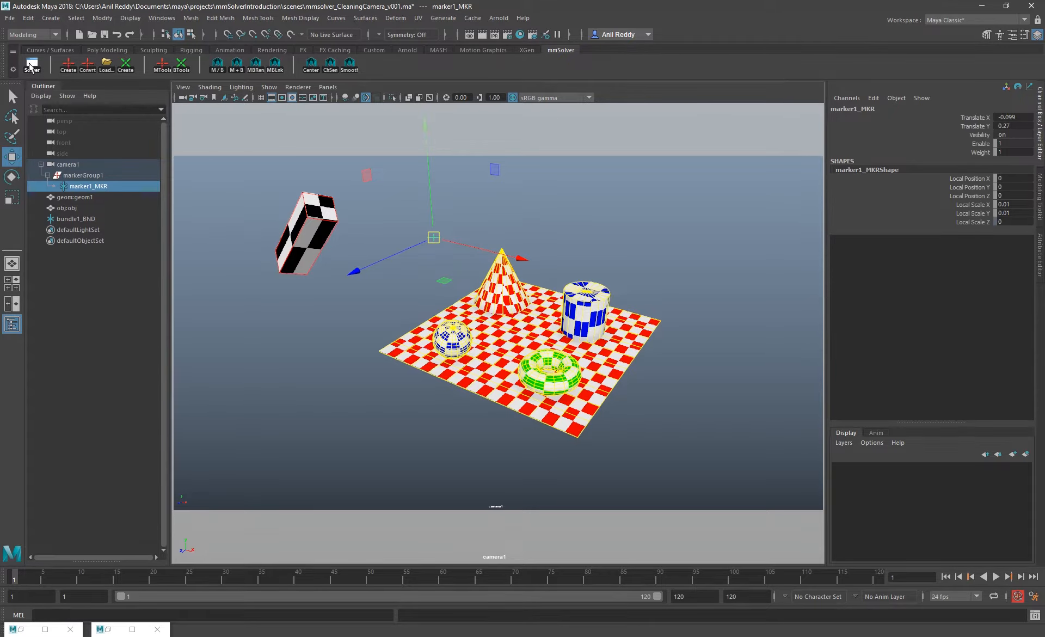
left_click(818, 250)
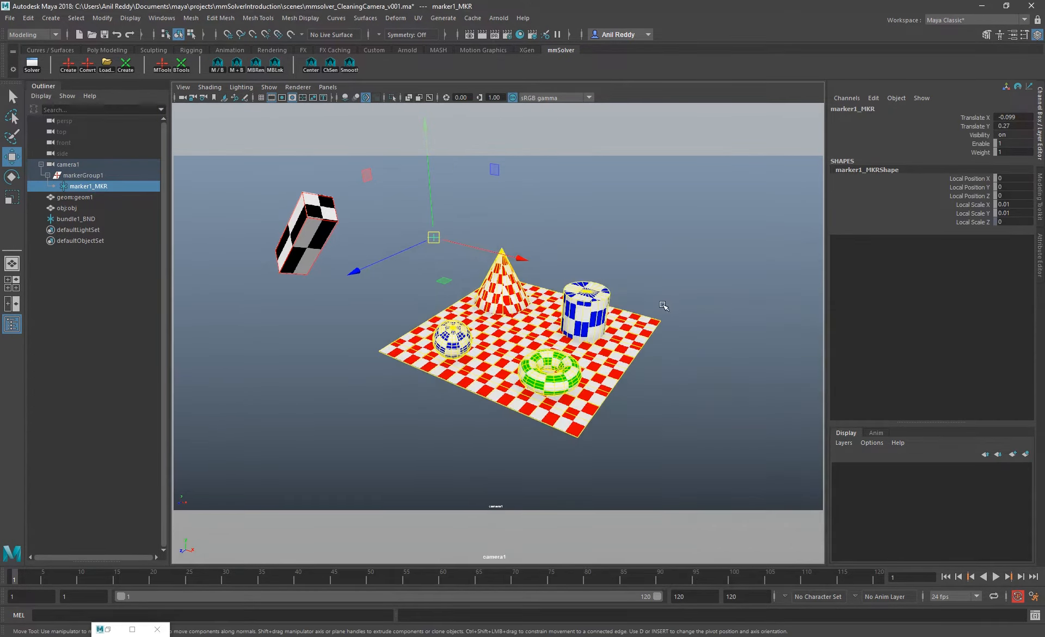
left_click(76, 218)
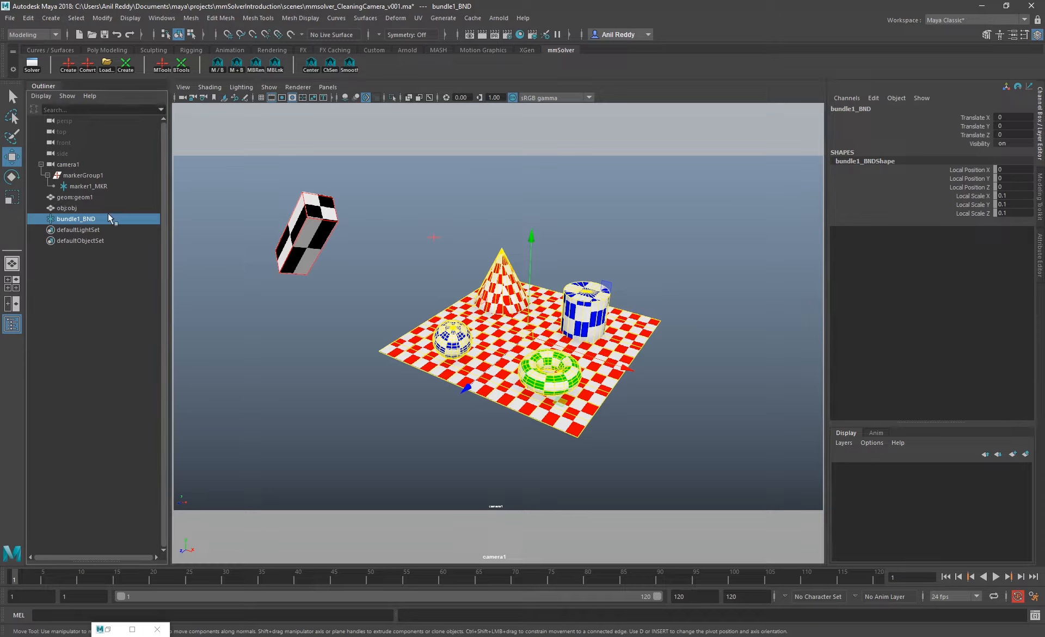
left_click(96, 188)
left_click(92, 220)
key("Delete")
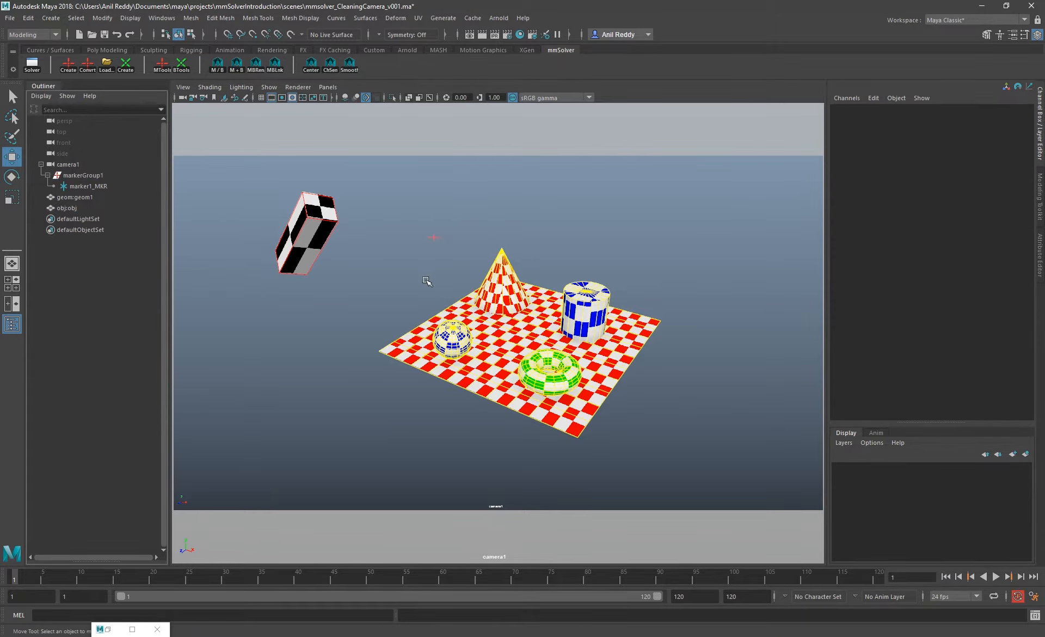
Create a new bundle for marker1_MKR
left_click(97, 187)
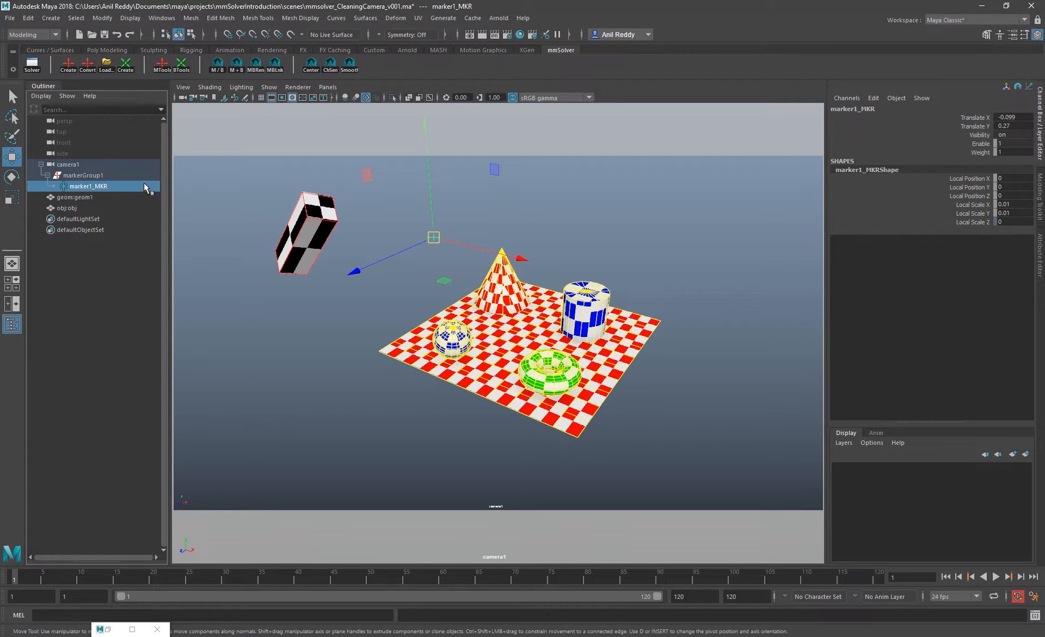
left_click(127, 66)
left_click(96, 185)
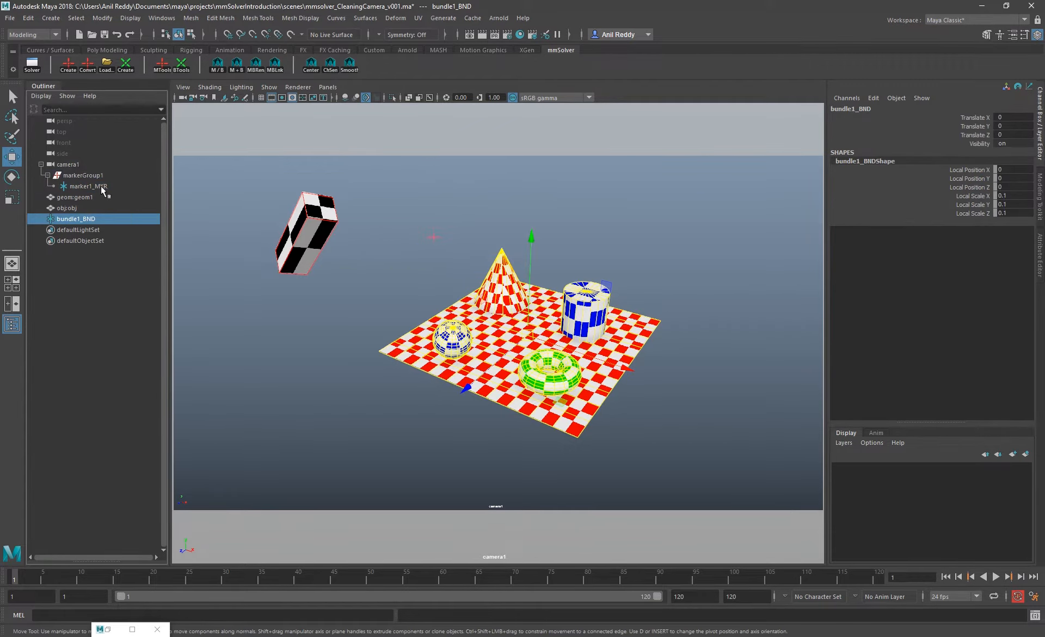
Toggle the selection repeatedly between bundle1_BND and marker1_MKR
left_click(85, 218)
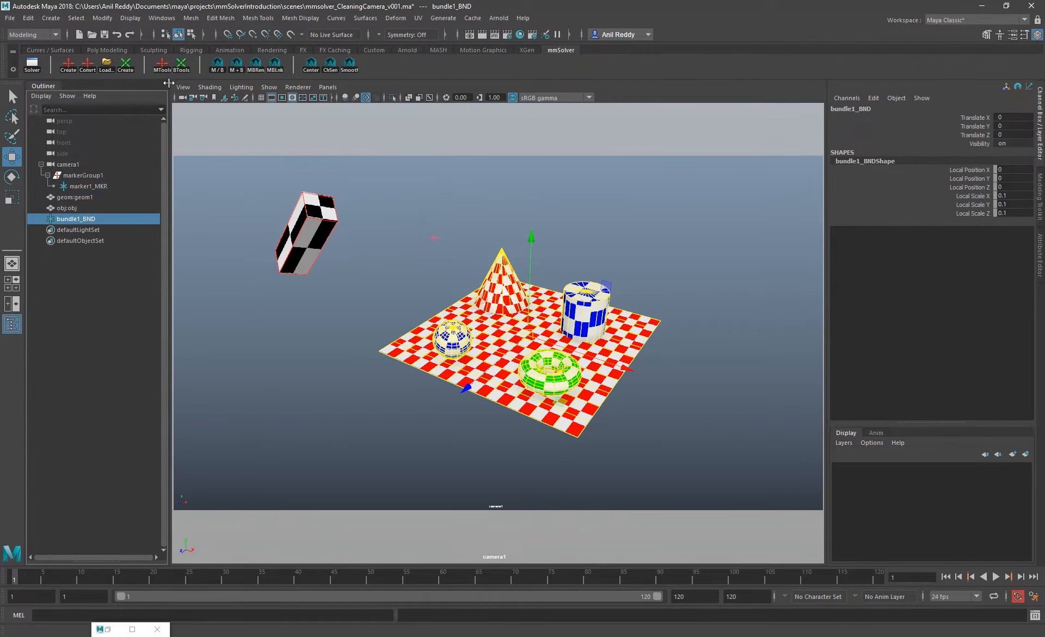
left_click(217, 67)
left_click(217, 67)
left_click(217, 67)
left_click(217, 66)
left_click(217, 66)
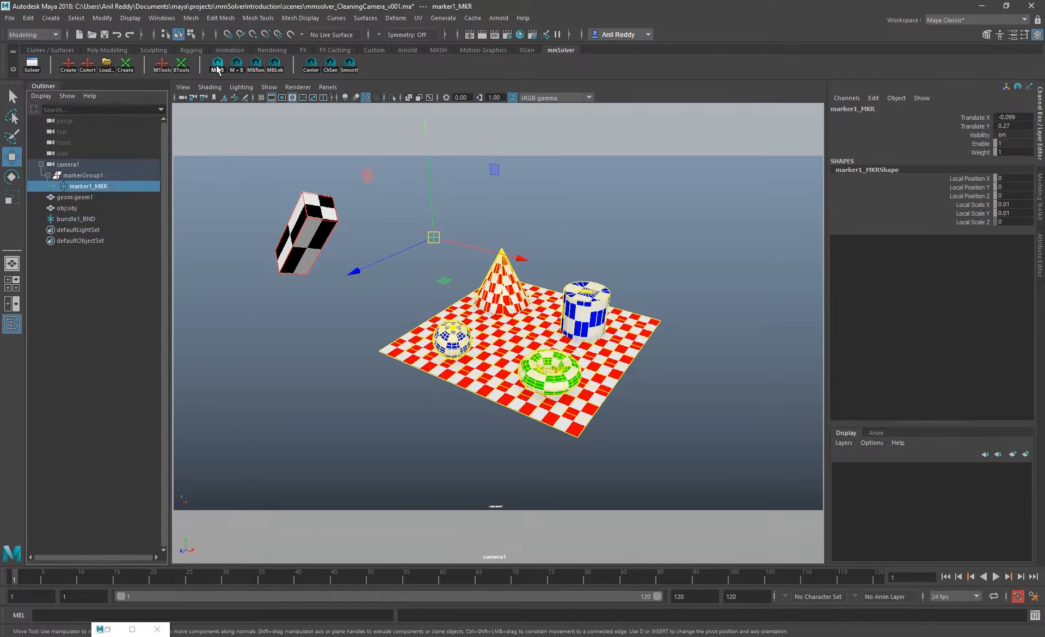
left_click(217, 66)
left_click(217, 67)
left_click(217, 67)
left_click(216, 66)
left_click(217, 66)
left_click(217, 67)
left_click(217, 66)
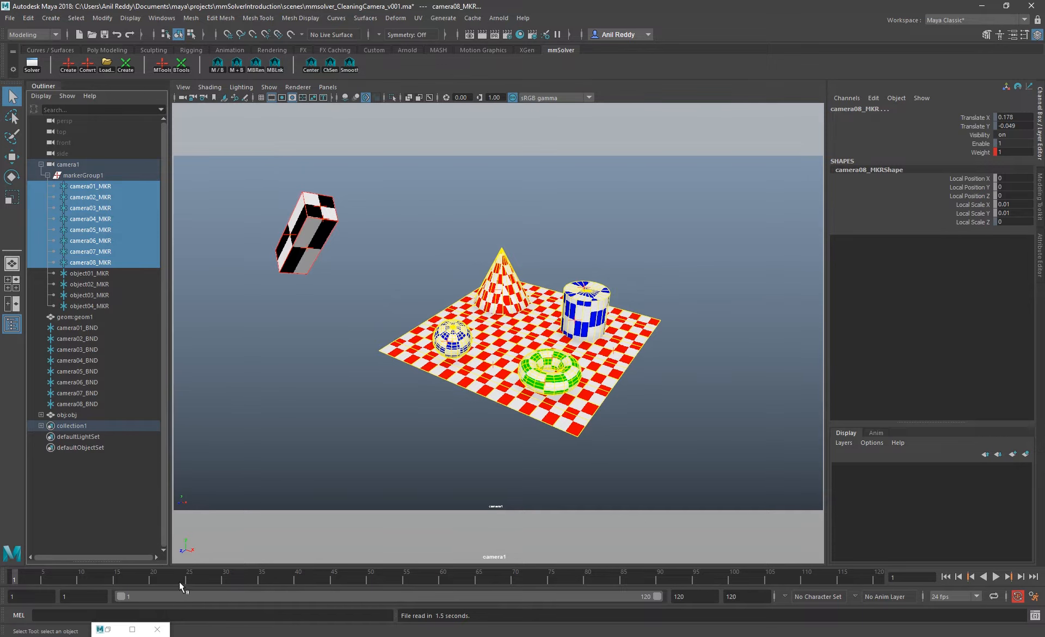
Play the scene animation briefly and turn on selection highlighting in the camera1 view
key("alt+v")
key("alt+v")
left_click(269, 87)
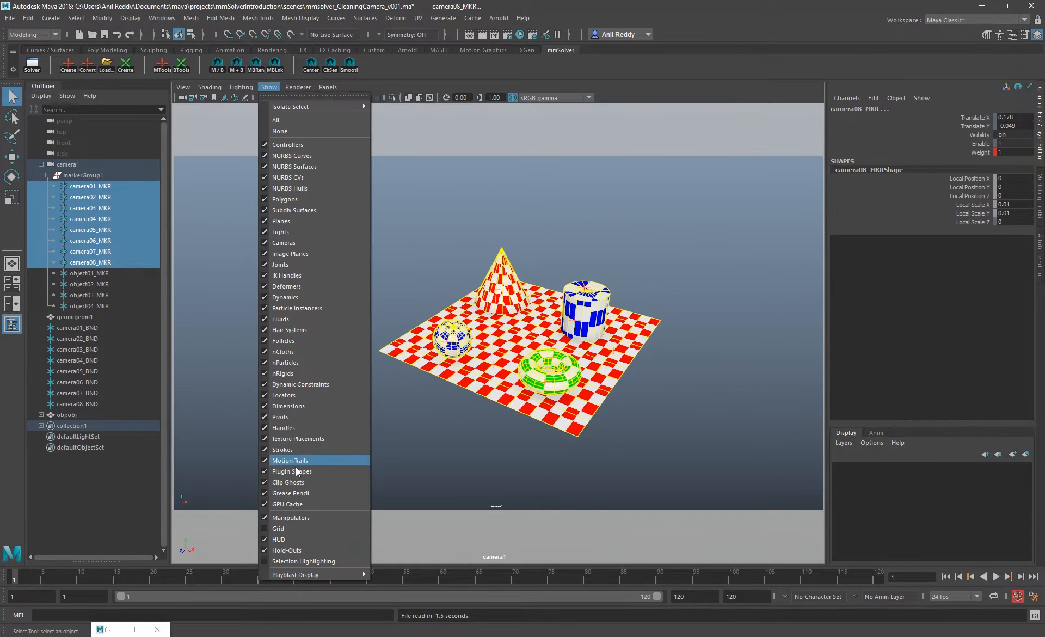
left_click(308, 562)
Keep the viewport's display filters open as a floating list and hide image planes and polygons
left_click(269, 87)
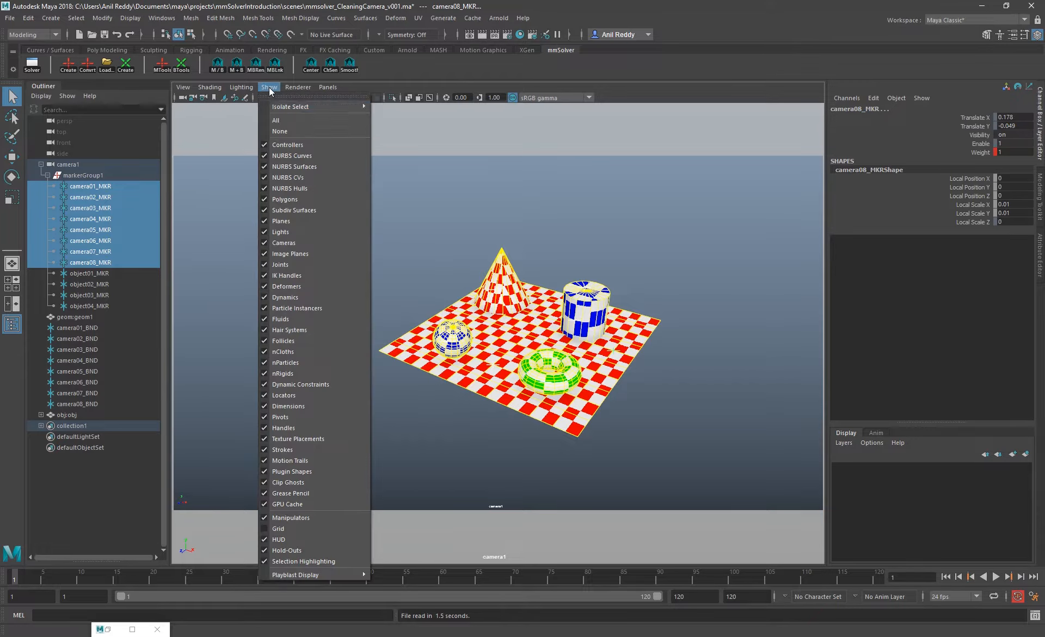
left_click(287, 96)
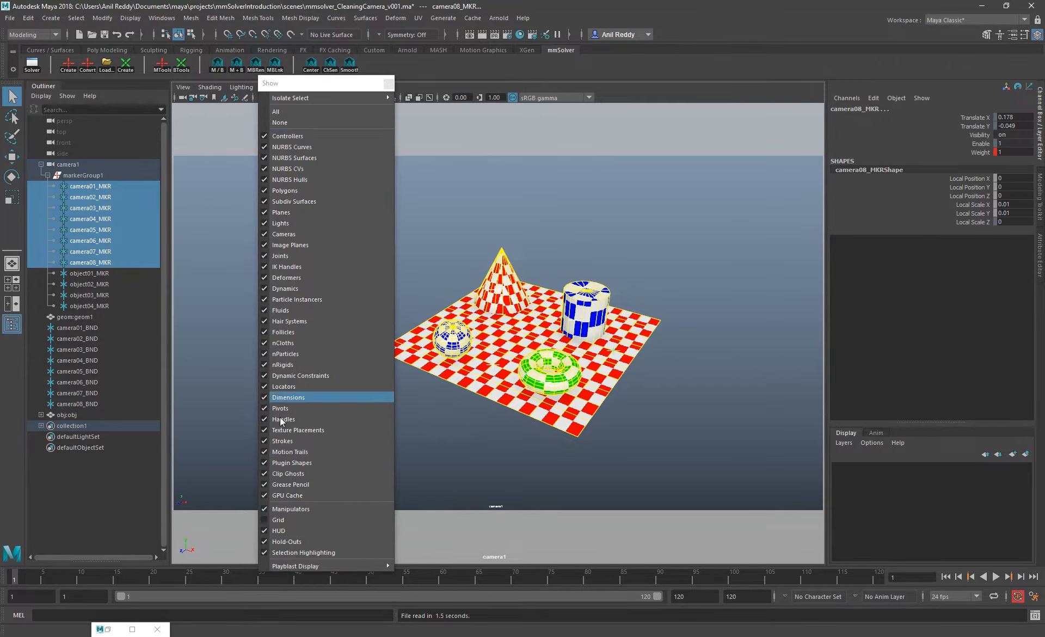
left_click(285, 245)
left_click(285, 191)
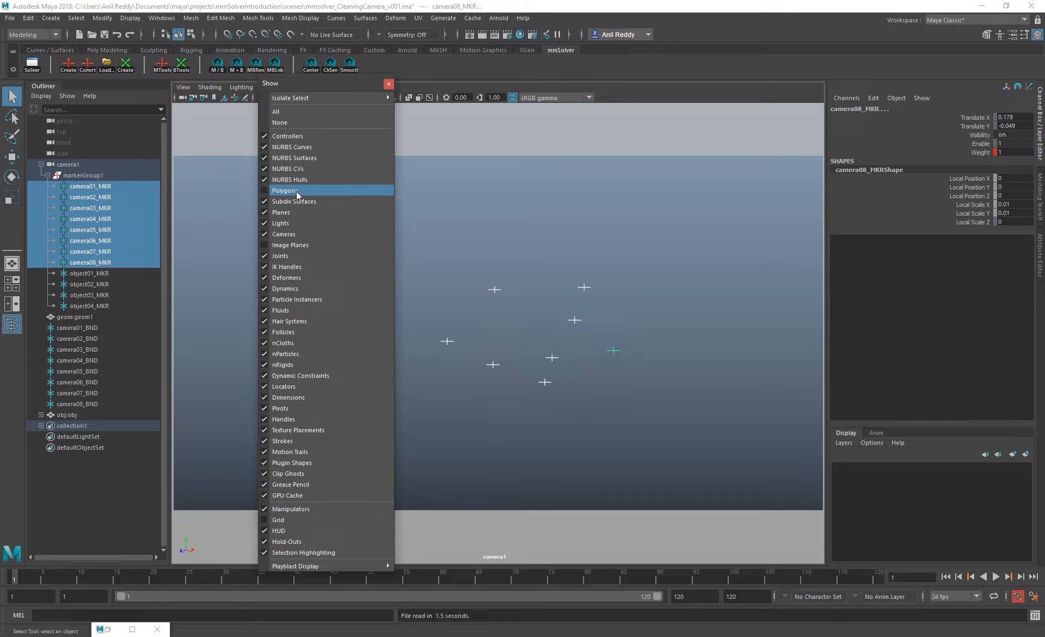
Scrub the timeline to frame 30 and select the camera01 to camera08 markers together with their bundles
left_click(589, 237)
left_click_drag(744, 578, 225, 577)
left_click_drag(681, 437, 422, 275)
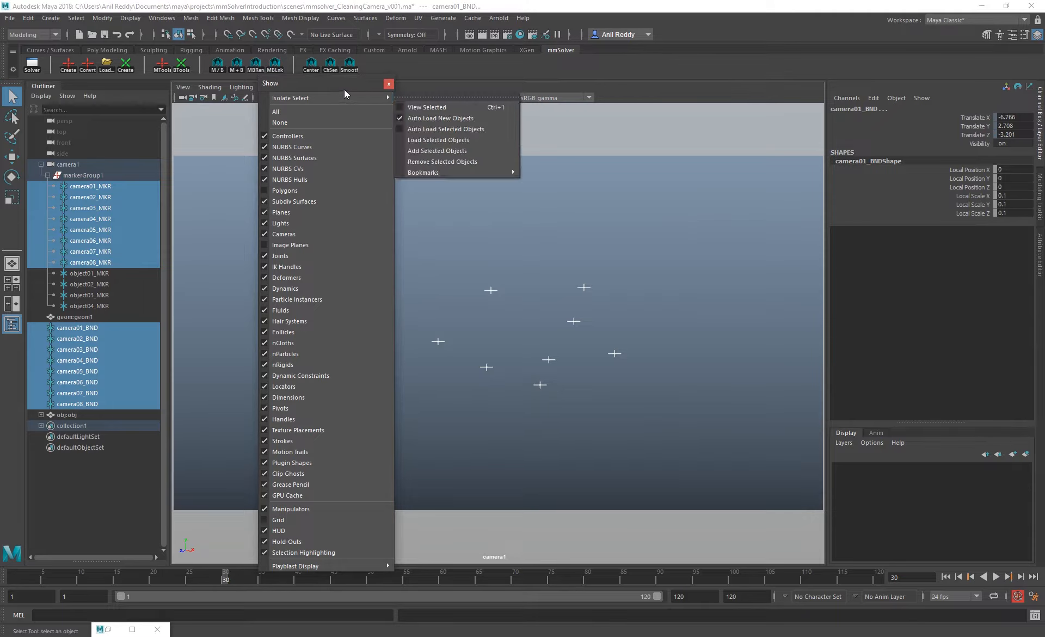
Select the object01 to object04 markers with their bundles, play their motion and return to frame 1
mouse_move(367, 94)
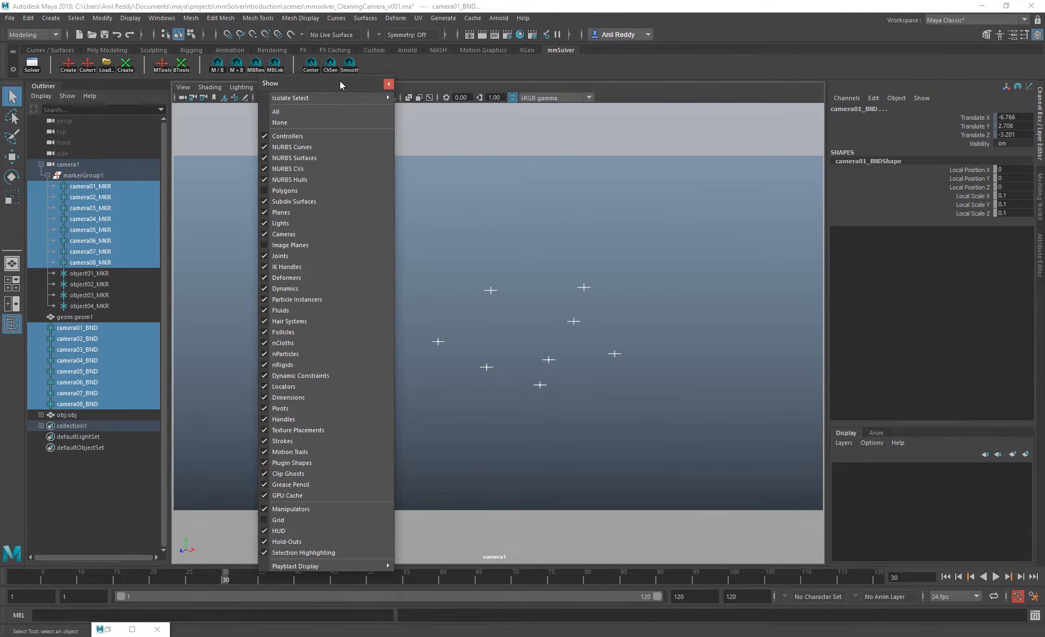
left_click_drag(340, 80, 685, 105)
left_click_drag(364, 289, 265, 148)
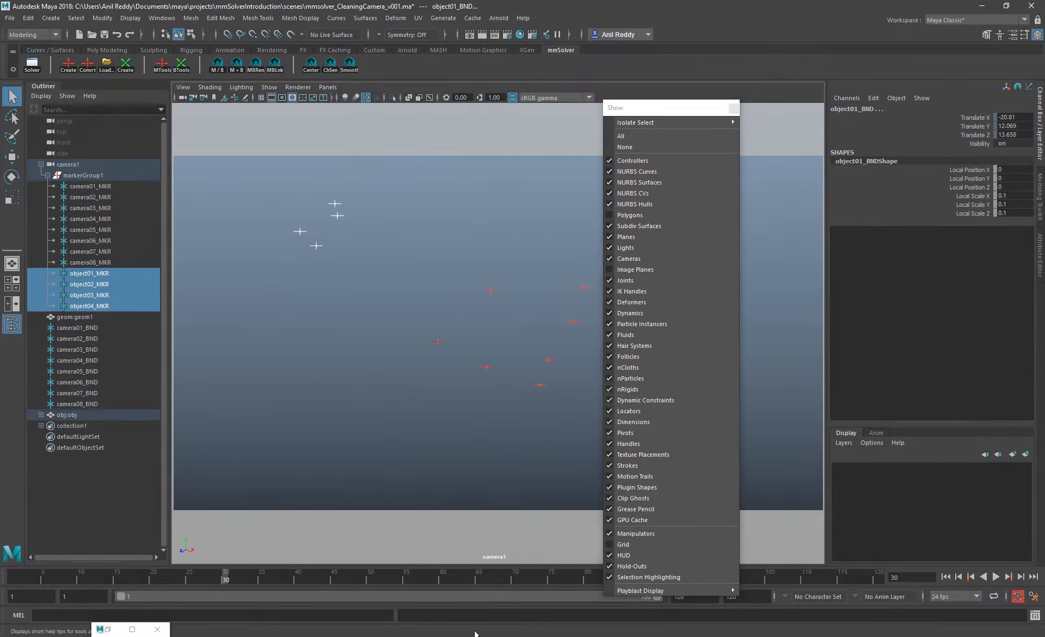
key("alt+v")
left_click(14, 577)
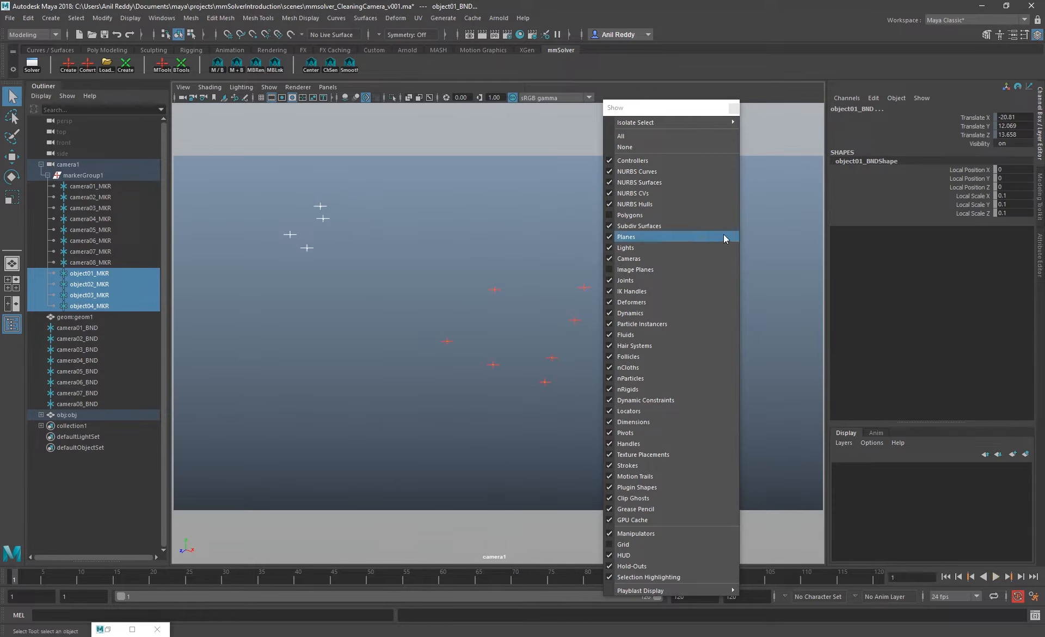
Show image planes and polygons again in the camera1 view and close the floating display filter list
left_click(632, 269)
left_click(631, 216)
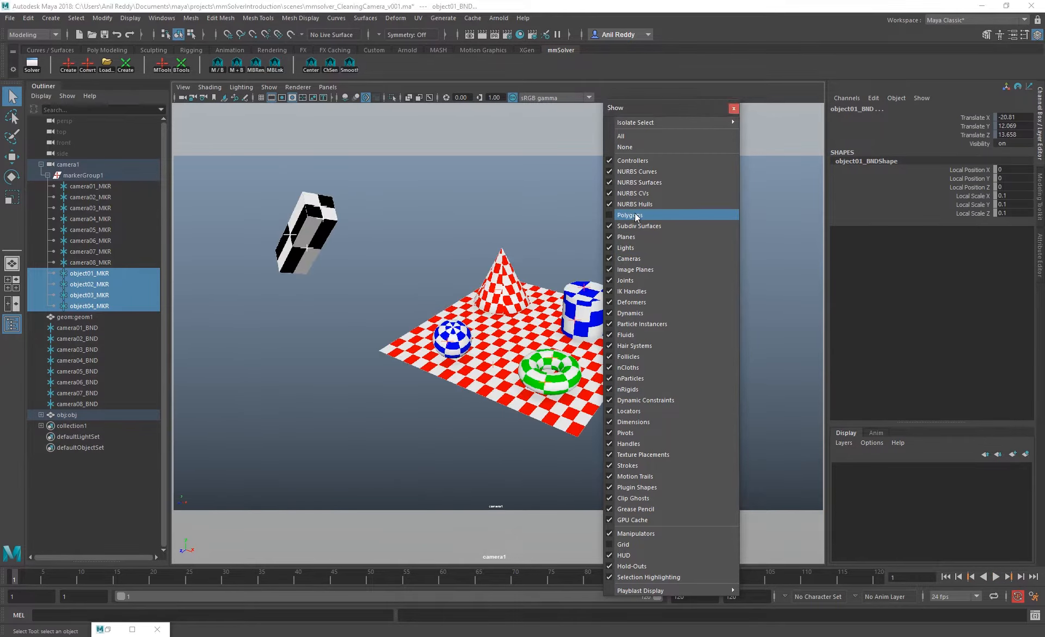
mouse_move(674, 122)
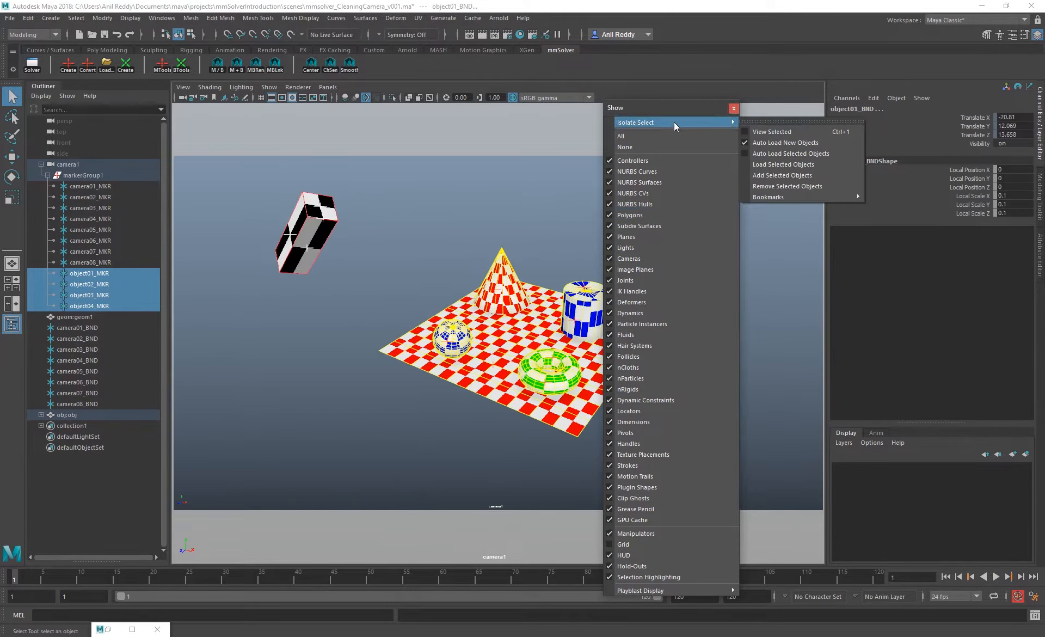
left_click(734, 108)
Duplicate camera08_MKR, the marker on the checkerboard plane beside the cylinder
left_click(338, 493)
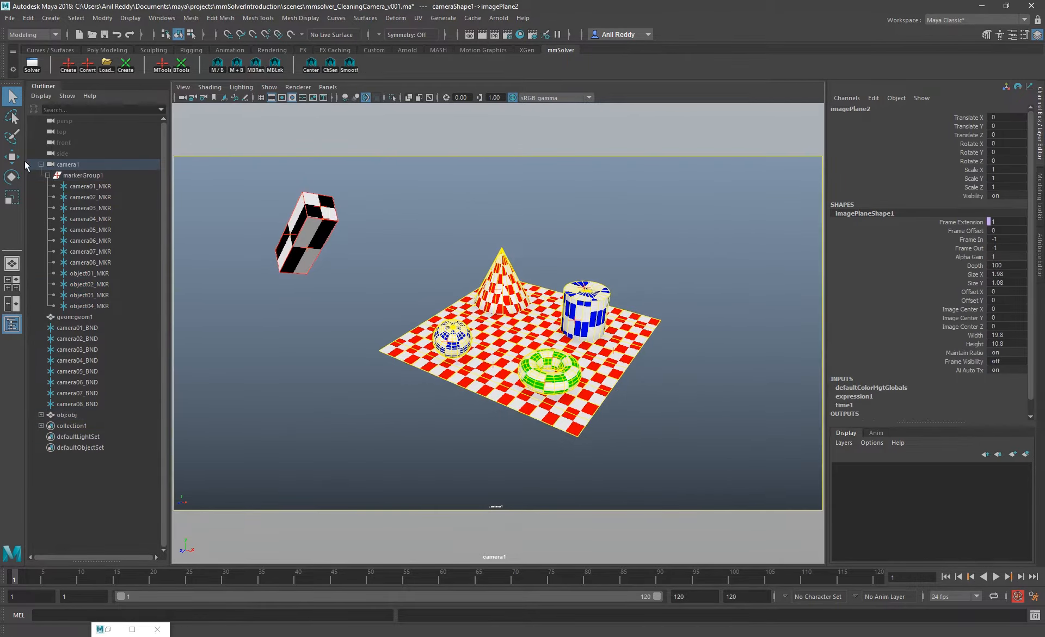
scroll(664, 283, "up", 5)
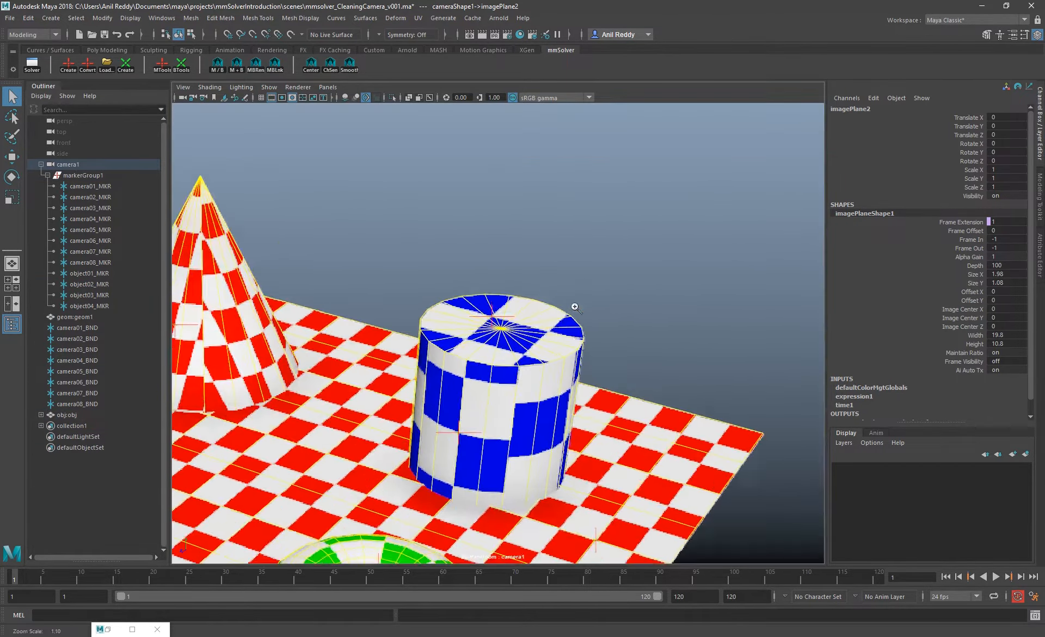
middle_click_drag(431, 236, 578, 239)
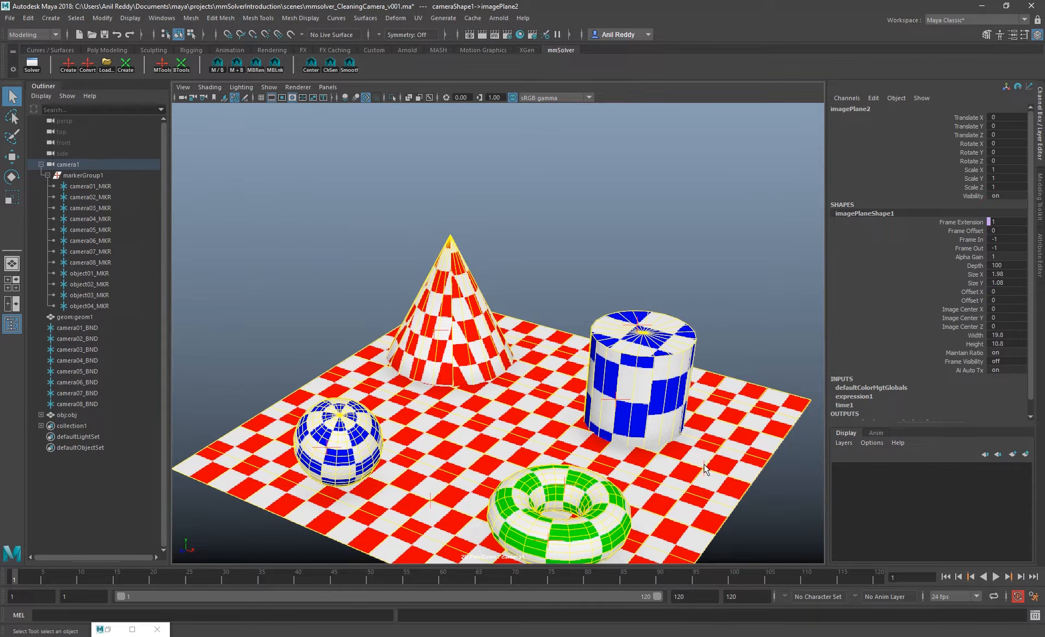
left_click(704, 467)
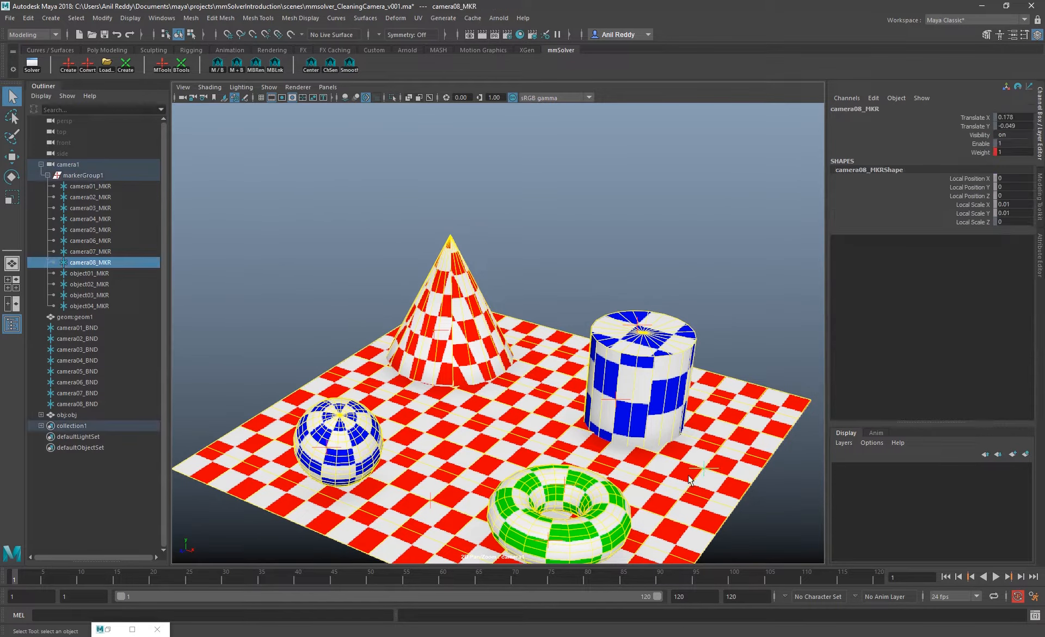
left_click(163, 67)
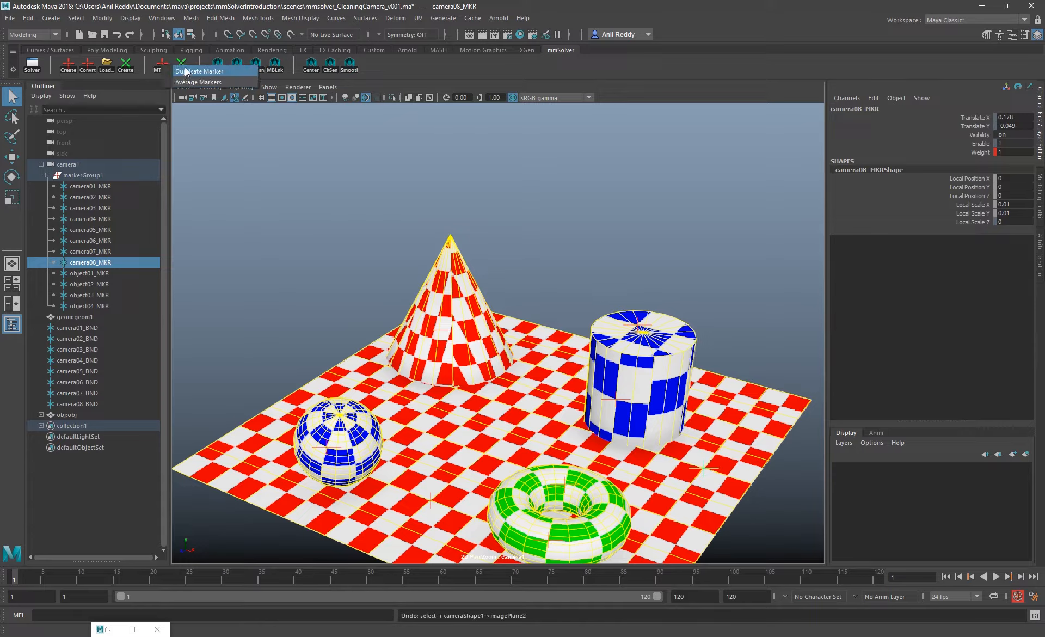
left_click(187, 71)
Hide the original markers from camera01_MKR to object04_MKR
left_click(91, 186)
left_click(89, 306, "shift")
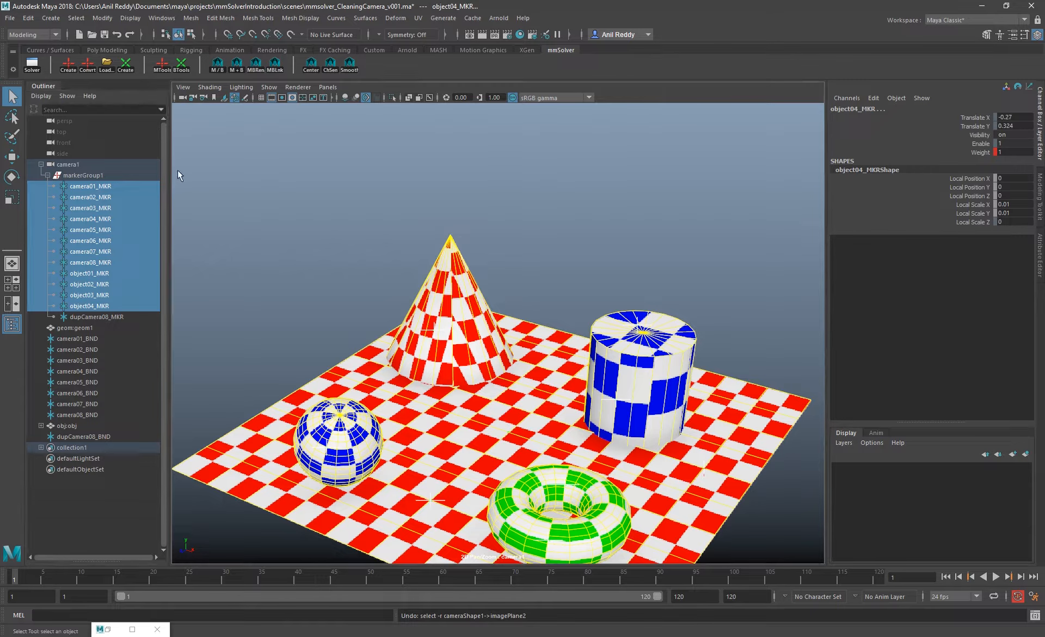
key("ctrl+h")
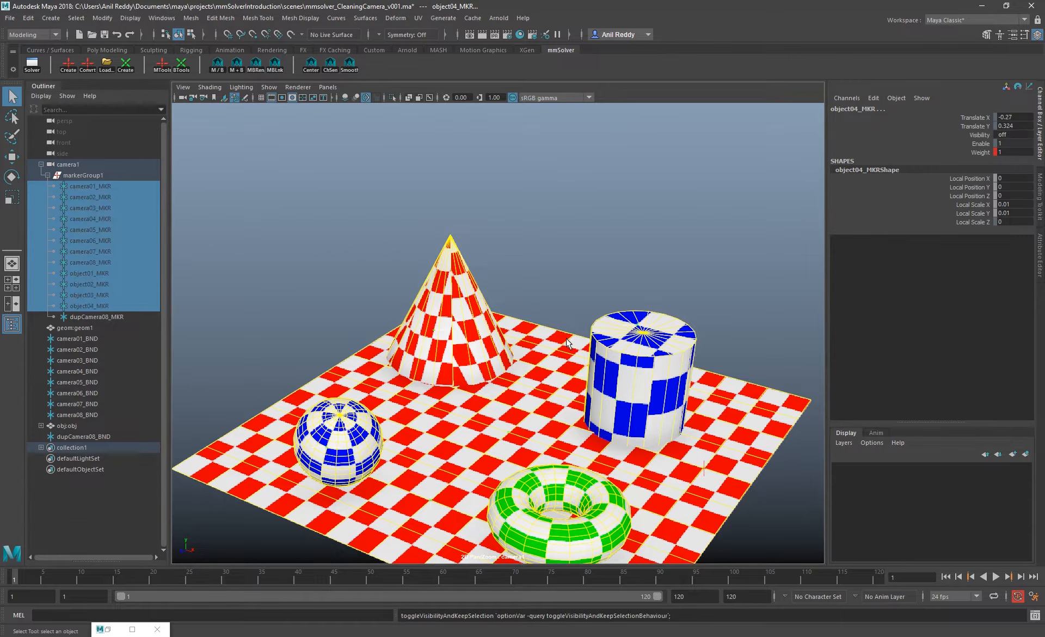
Select dupCamera08_MKR, centre the camera1 view on it and toggle the 2D pan/zoom off and back on
left_click(704, 463)
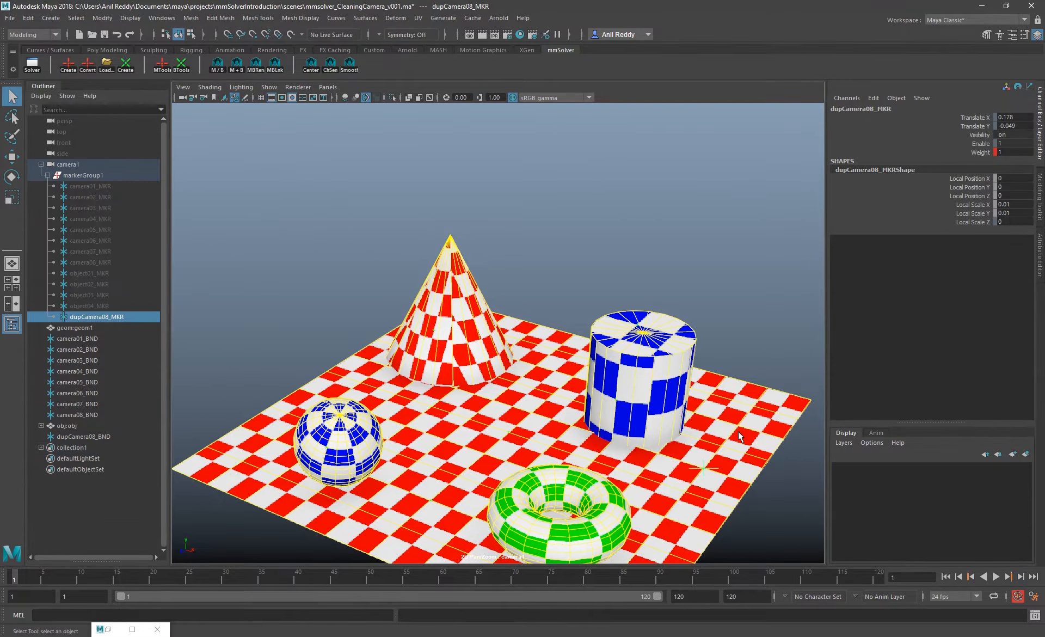
right_click_drag(671, 437, 758, 508)
left_click(311, 65)
mouse_move(15, 578)
left_mouse_down()
mouse_move(879, 577)
mouse_move(14, 577)
left_mouse_up()
key("backslash")
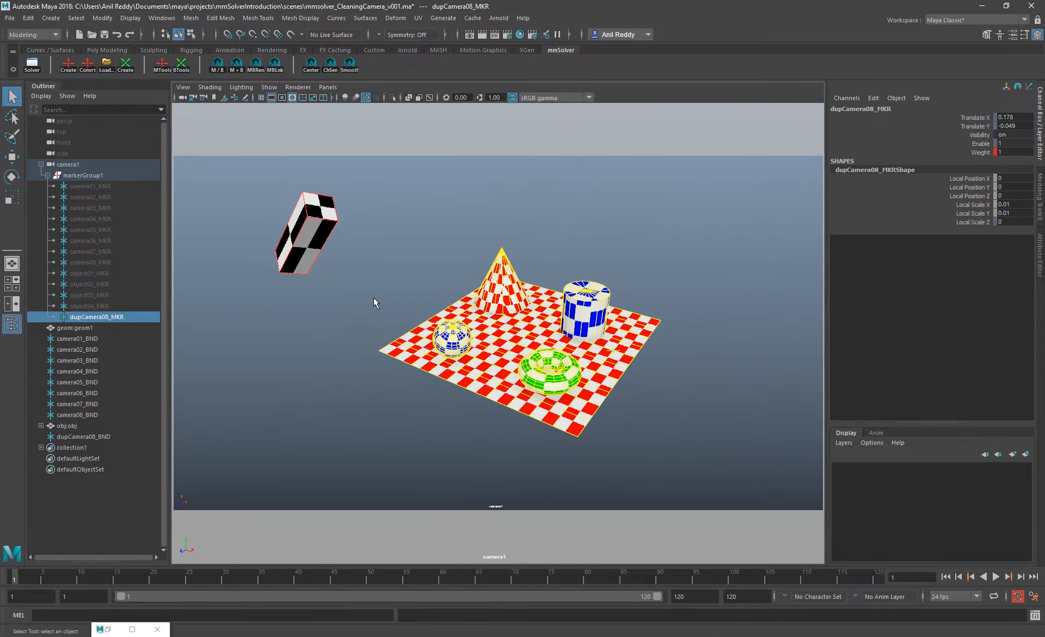
key("backslash")
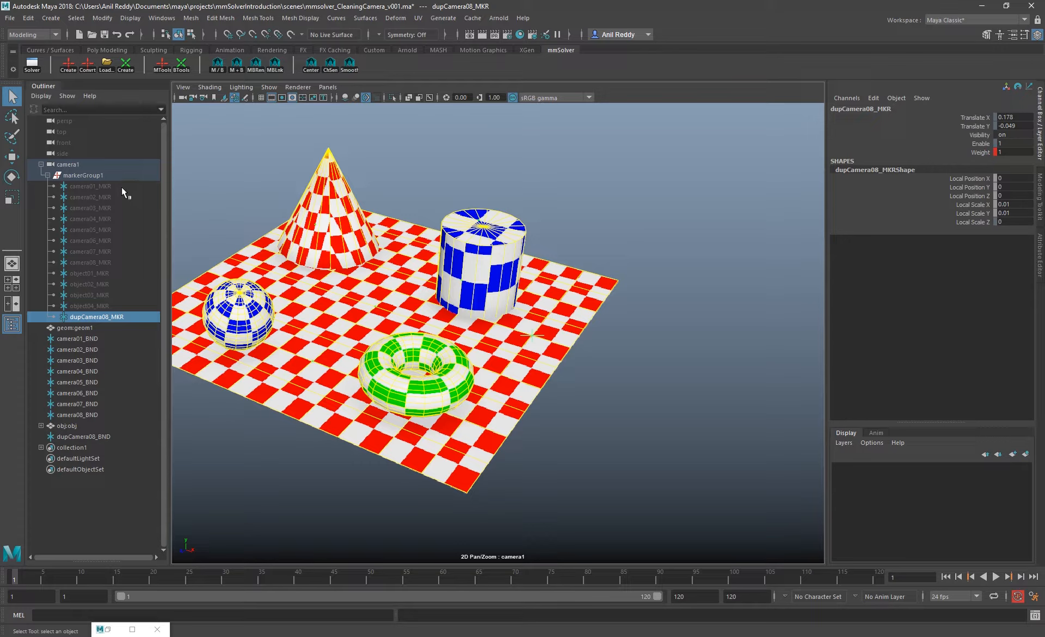
Unhide the original markers from camera01_MKR to object04_MKR
left_click_drag(122, 188, 115, 307)
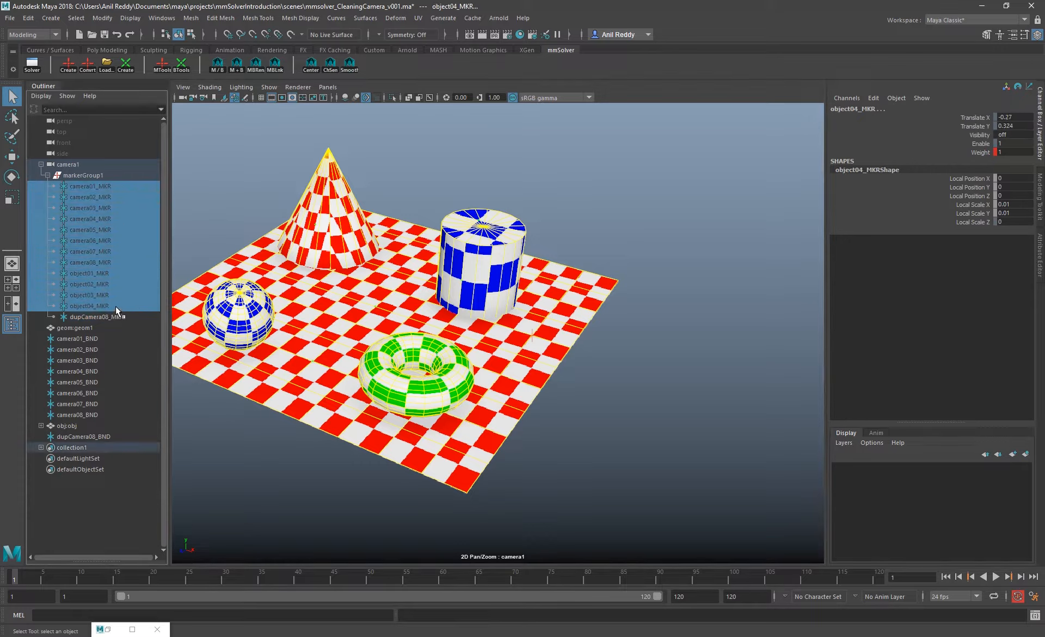
key("h")
Create an animation layer from the Translate X and Translate Y channels of dupCamera08_MKR
left_click(108, 317)
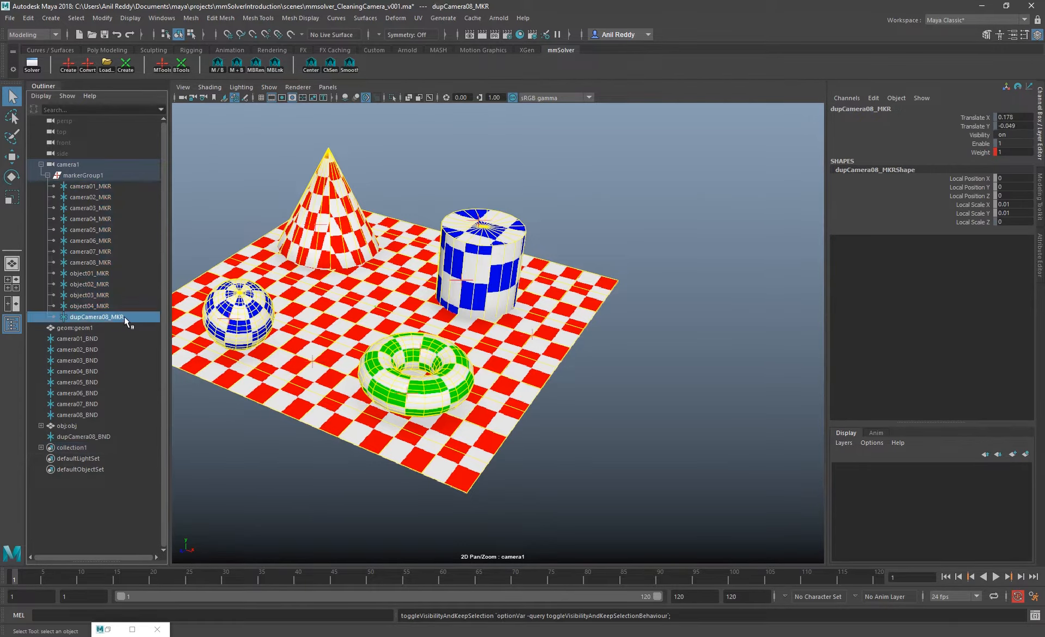
left_click_drag(975, 118, 975, 126)
left_click(877, 432)
left_click(1026, 454)
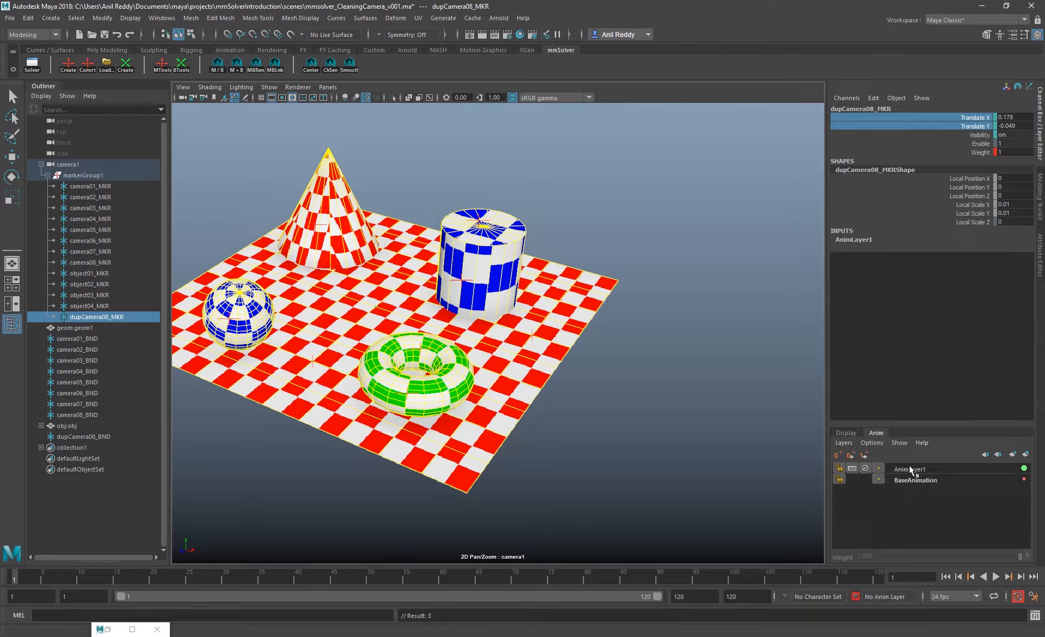
On AnimLayer1, move dupCamera08_MKR to the plane's corner behind the cylinder and key Translate X and Y at frame 1
left_click(910, 467)
key("w")
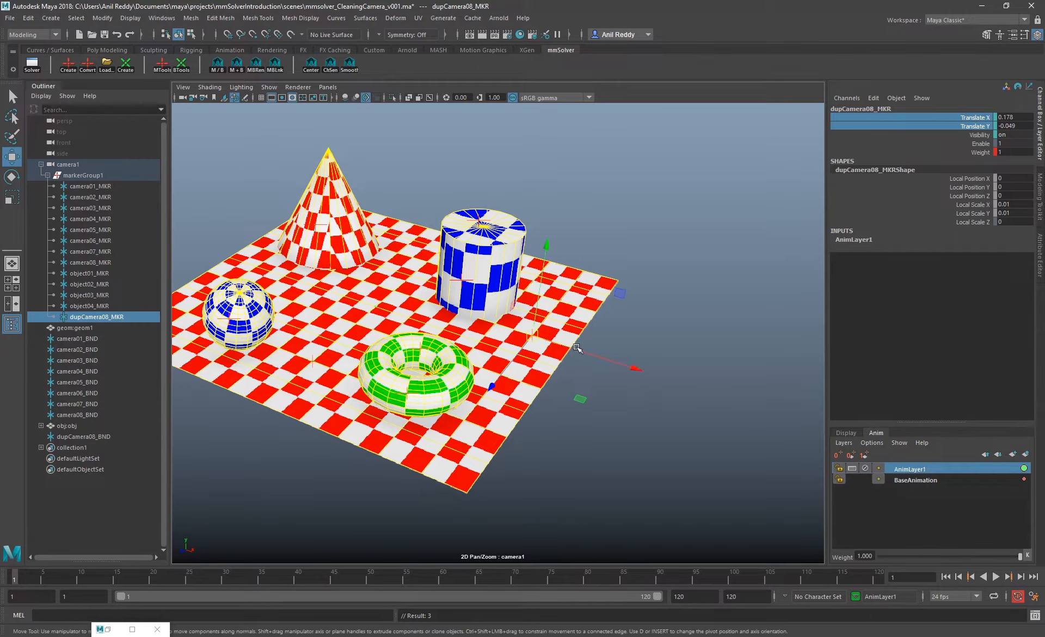
mouse_move(505, 375)
middle_mouse_down()
mouse_move(551, 347)
mouse_move(630, 361)
mouse_move(641, 342)
middle_mouse_up()
right_click(978, 123)
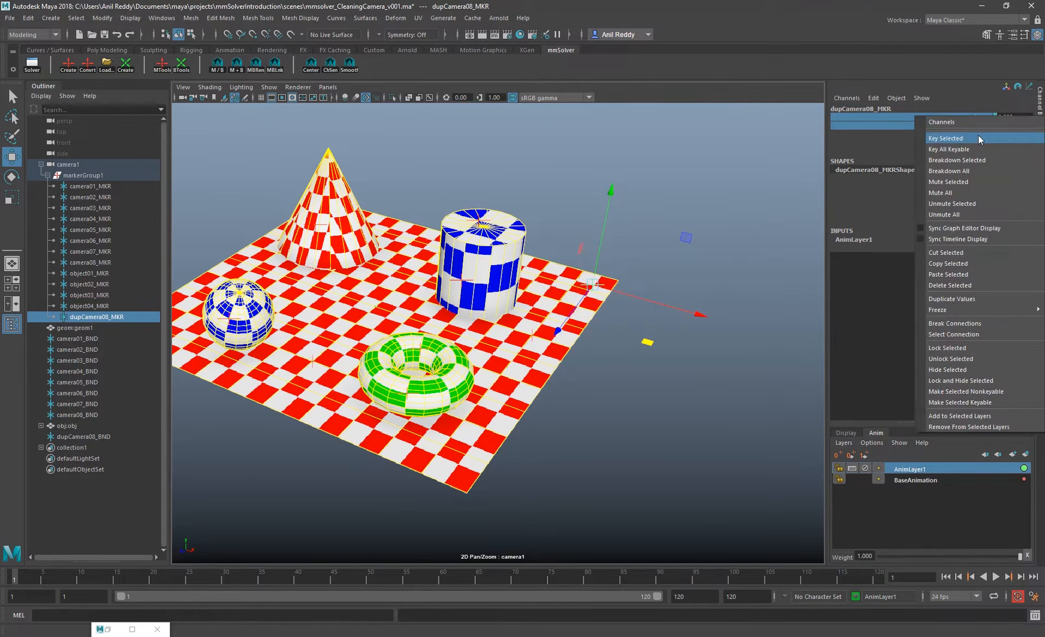
left_click(964, 131)
Move dupCamera08_MKR onto the plane's corner at frame 120, then return to frame 1 in the full camera view with nothing selected
mouse_move(22, 580)
left_mouse_down()
mouse_move(752, 544)
mouse_move(1027, 576)
left_mouse_up()
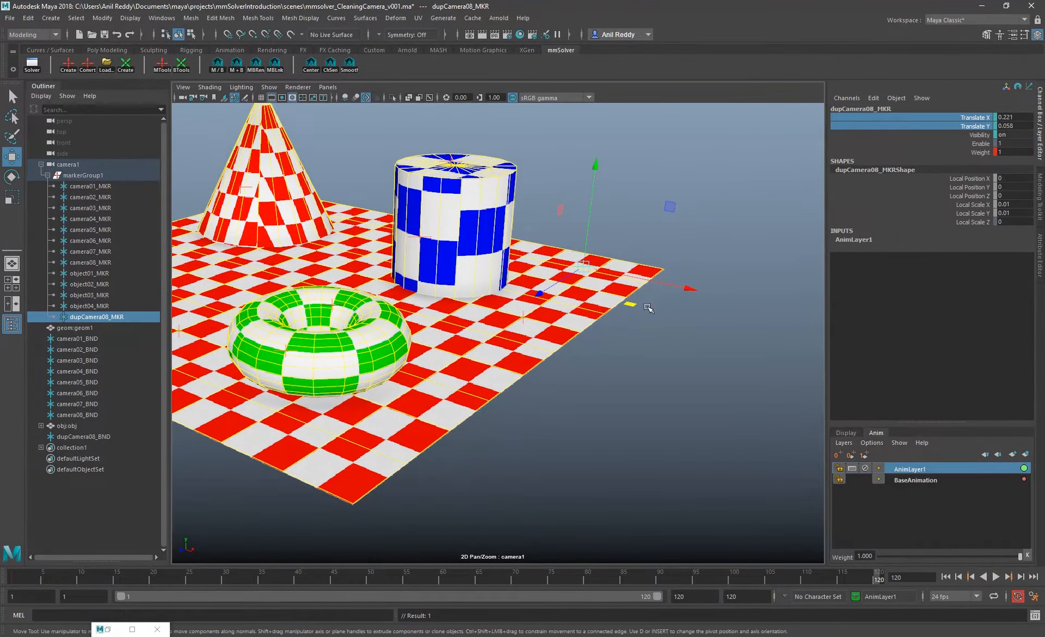
mouse_move(637, 306)
middle_mouse_down()
mouse_move(677, 304)
mouse_move(680, 314)
middle_mouse_up()
left_click(235, 98)
left_click(13, 578)
left_click(211, 276)
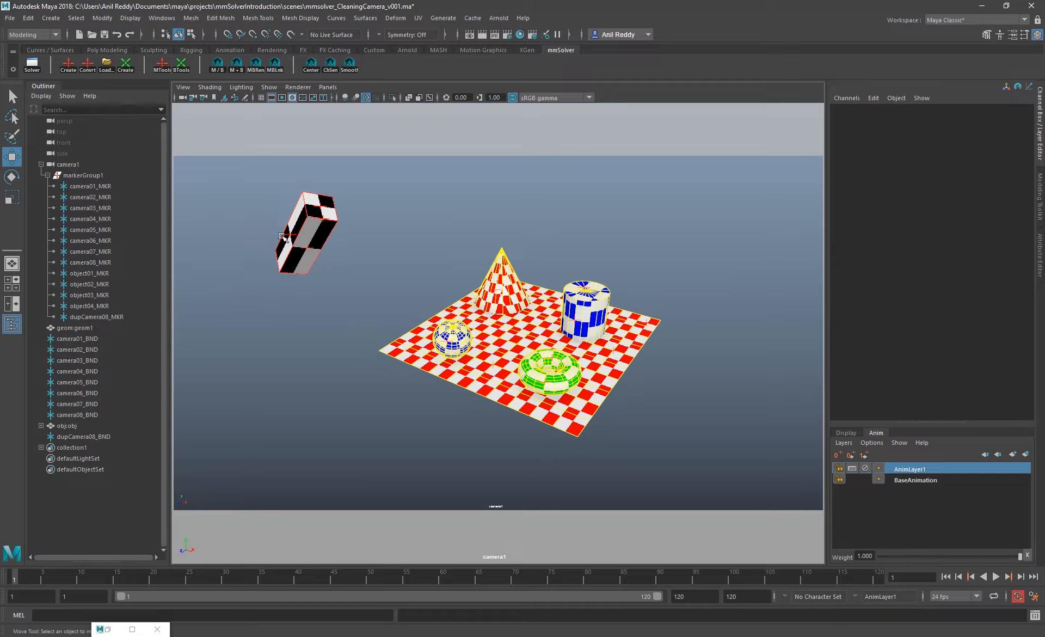
Create an averaged marker from the two object markers at the upper end of the black-and-white box
left_click(162, 70)
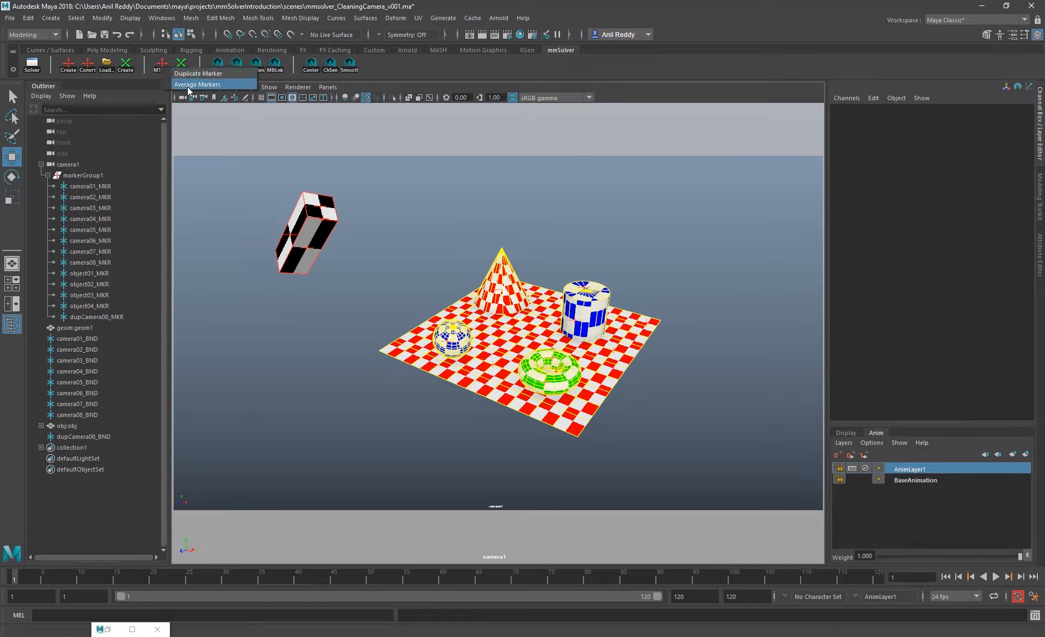
left_click(381, 207)
right_click_drag(381, 245, 498, 245)
mouse_move(497, 245)
middle_mouse_down()
mouse_move(65, 268)
mouse_move(215, 352)
mouse_move(426, 321)
mouse_move(500, 274)
mouse_move(346, 263)
mouse_move(272, 308)
middle_mouse_up()
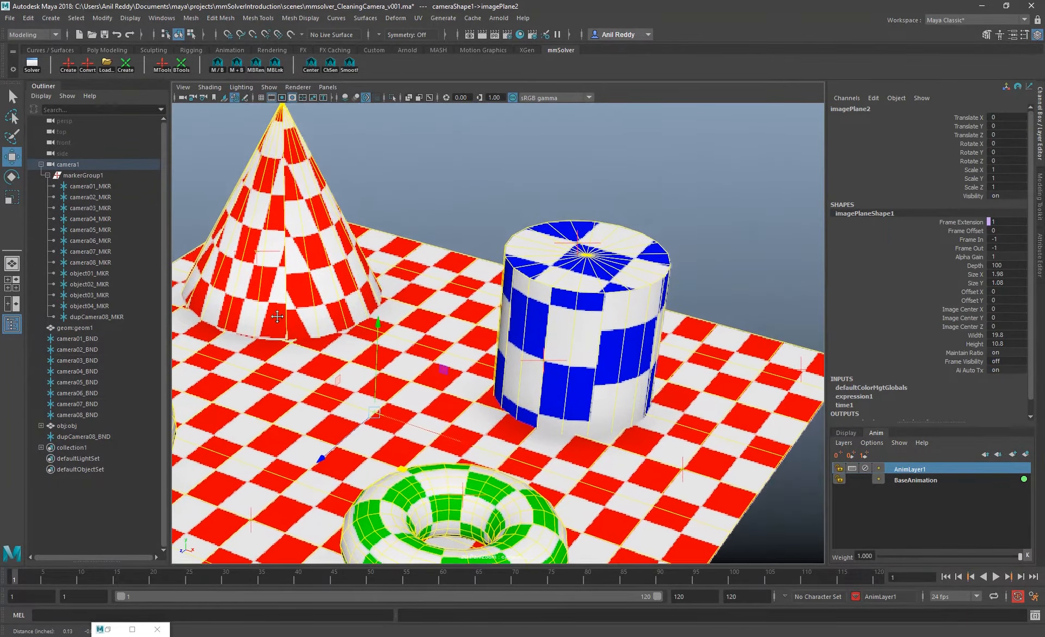
right_click_drag(544, 314, 604, 321)
middle_click_drag(532, 301, 545, 307)
right_click_drag(545, 307, 331, 192)
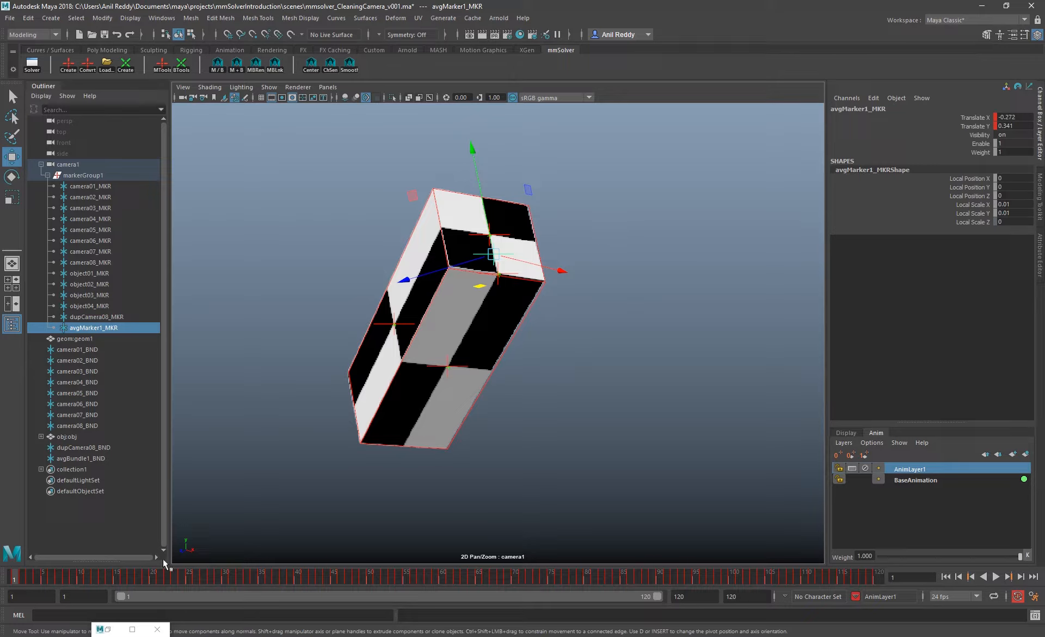
Scrub and play the animation to examine how avgMarker1_MKR follows the box, ending on frame 1
left_click_drag(28, 582, 186, 500)
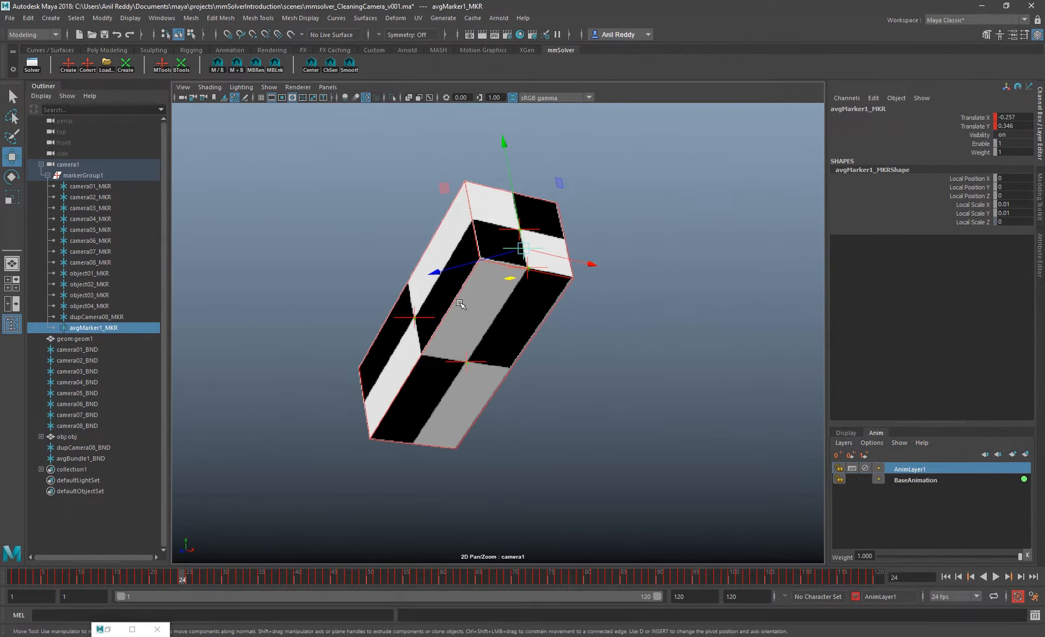
right_click_drag(619, 298, 566, 252)
middle_click_drag(565, 252, 522, 284)
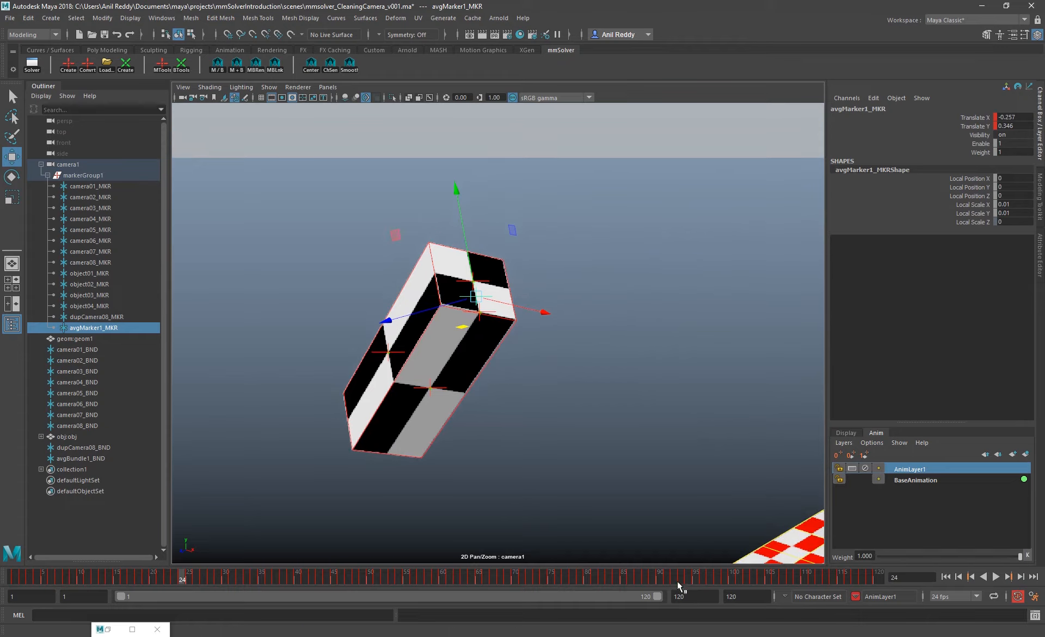
key("alt+v")
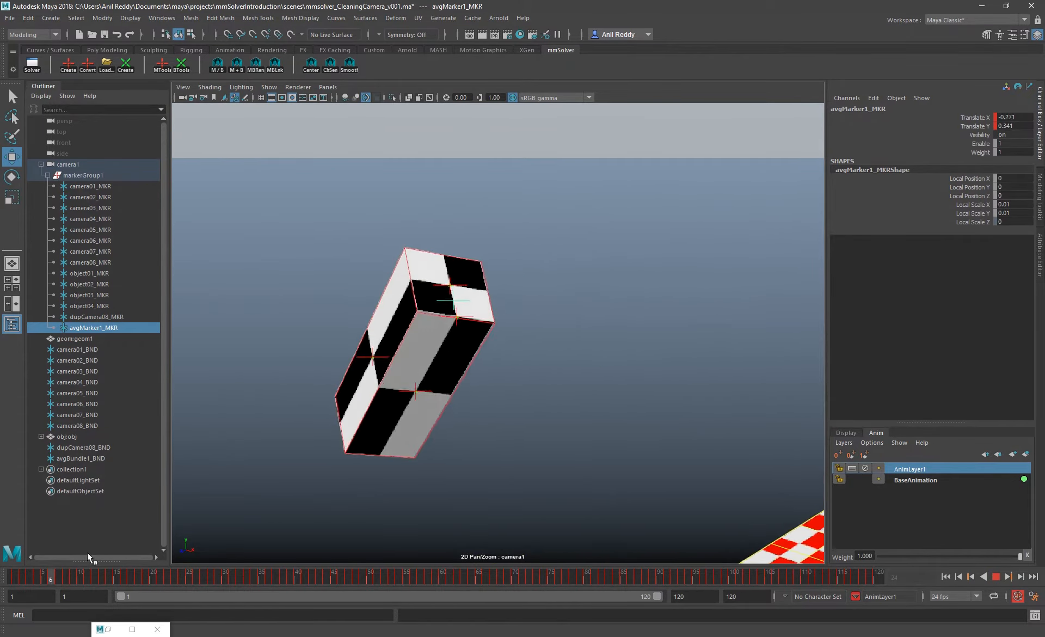
left_click_drag(411, 548, 13, 534)
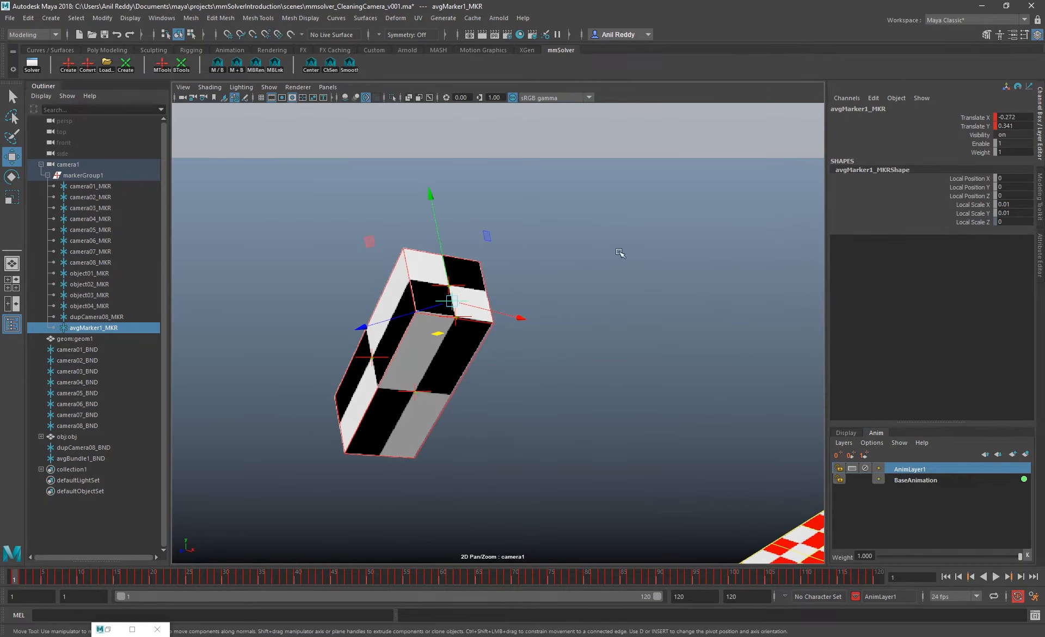
Replace the averaged marker and its bundle with a new average of object01_MKR to object04_MKR, and play it back
left_click(81, 459, "ctrl")
key("Delete")
left_click(89, 273)
left_click(89, 306, "shift")
left_click(162, 65)
left_click(198, 94)
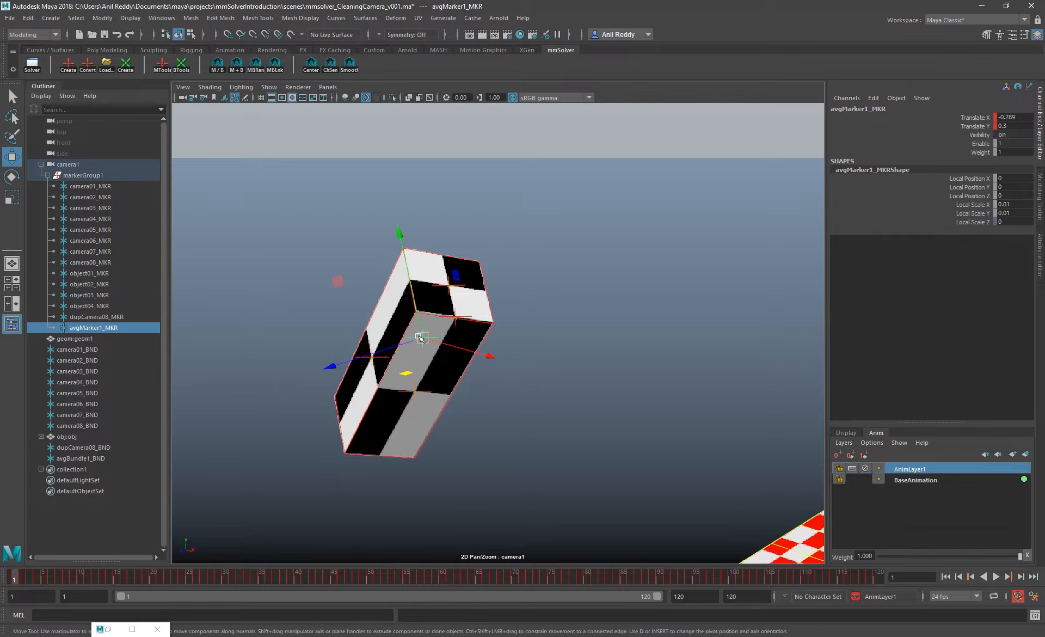
key("alt+v")
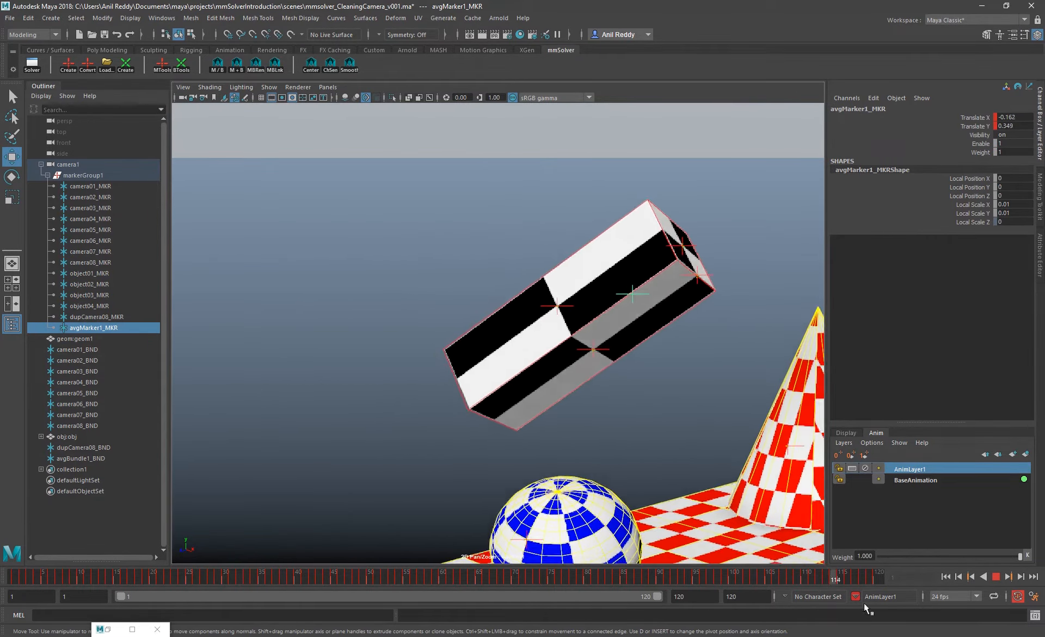
key("alt+v")
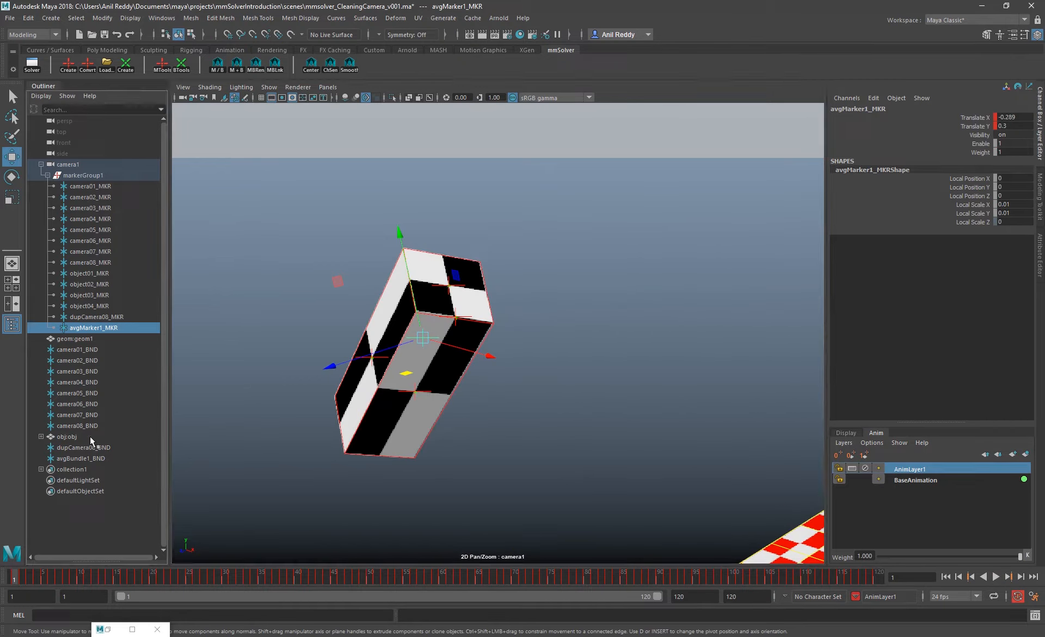
Create an animation layer from avgMarker1_MKR's Translate X and Translate Y channels, activate AnimLayer2 and play the animation
left_click(848, 433)
left_click(876, 434)
left_click(1026, 454)
left_click_drag(974, 117, 974, 126)
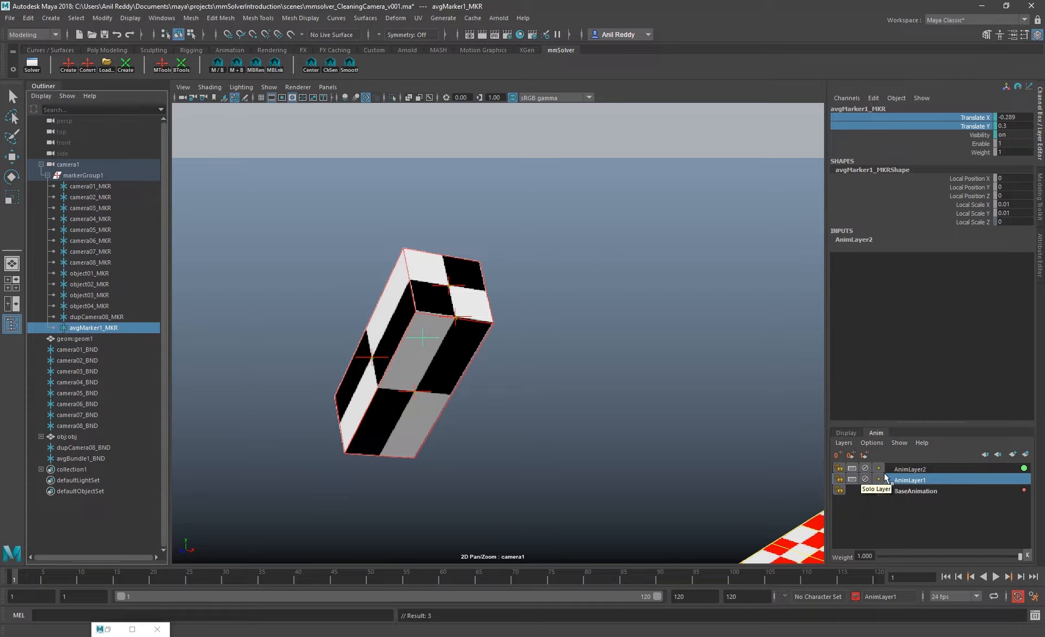
left_click(919, 469)
key("alt+v")
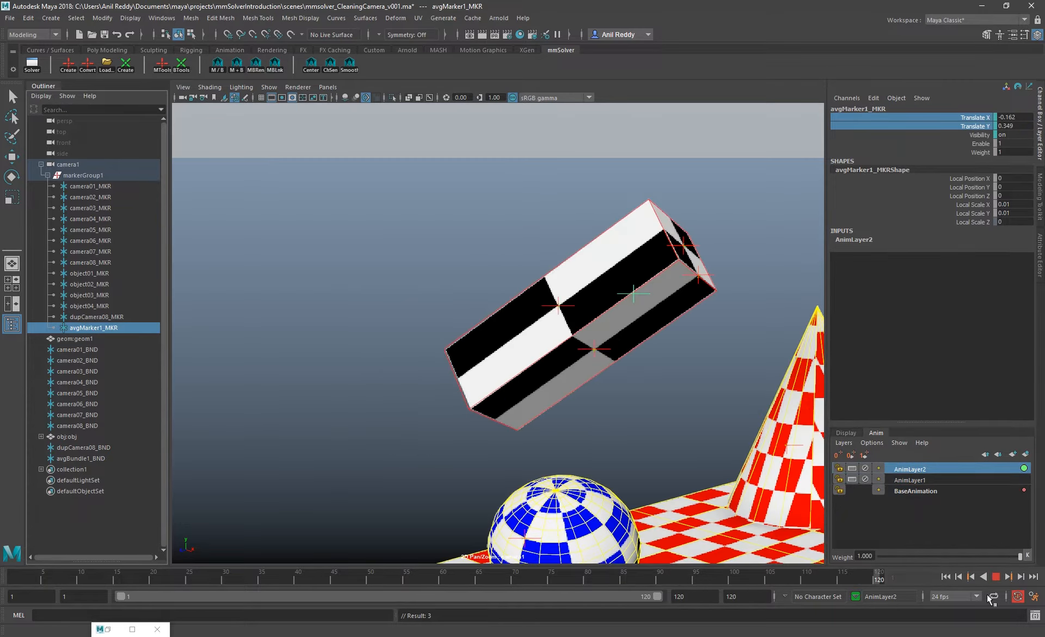
key("alt+v")
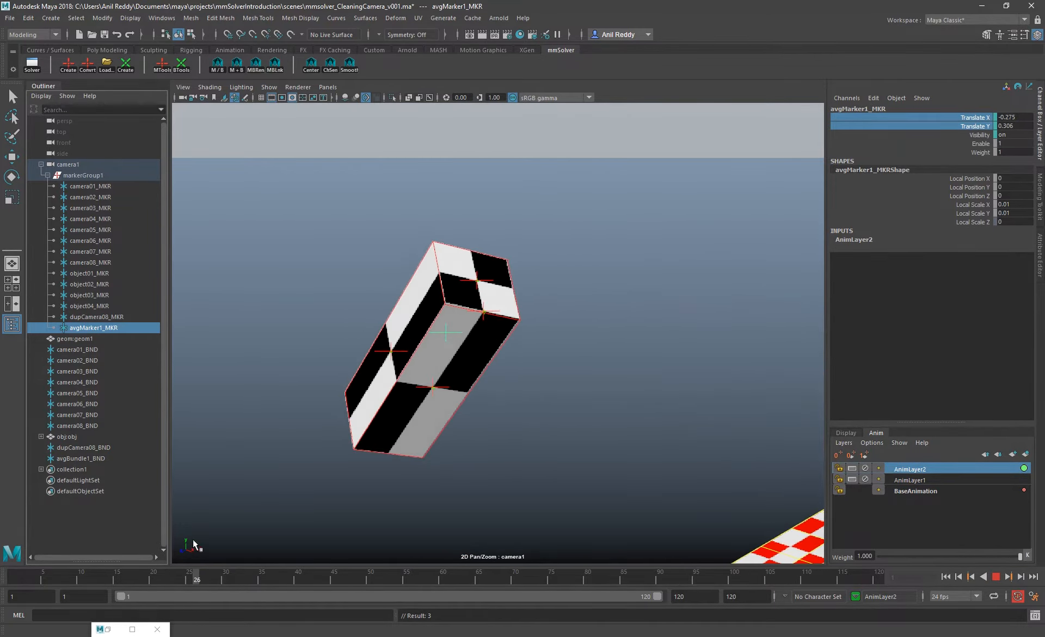
On AnimLayer2, place avgMarker1_MKR on the box's lower-left corner at frames 26 and 1, keying Translate X and Y
key("w")
left_click_drag(446, 333, 354, 447)
right_click(937, 119)
left_click(945, 138)
left_click_drag(182, 576, 14, 575)
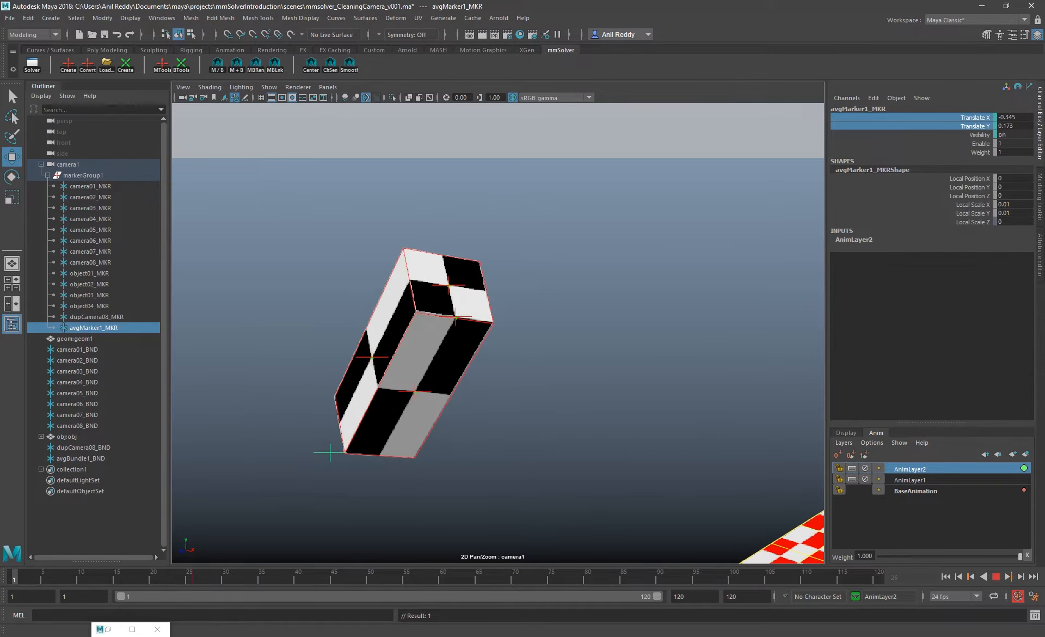
mouse_move(333, 456)
left_mouse_down()
mouse_move(340, 465)
mouse_move(348, 456)
left_mouse_up()
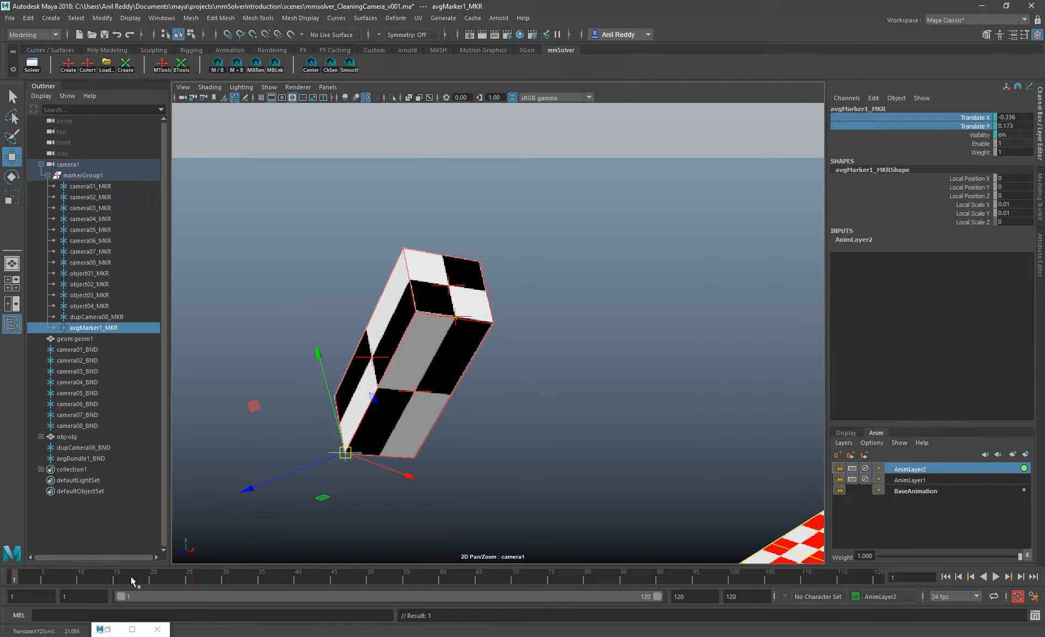
Align avgMarker1_MKR with the box's lower-left corner at frames 120 and 89, and play back the offset track
left_click_drag(132, 577, 880, 583)
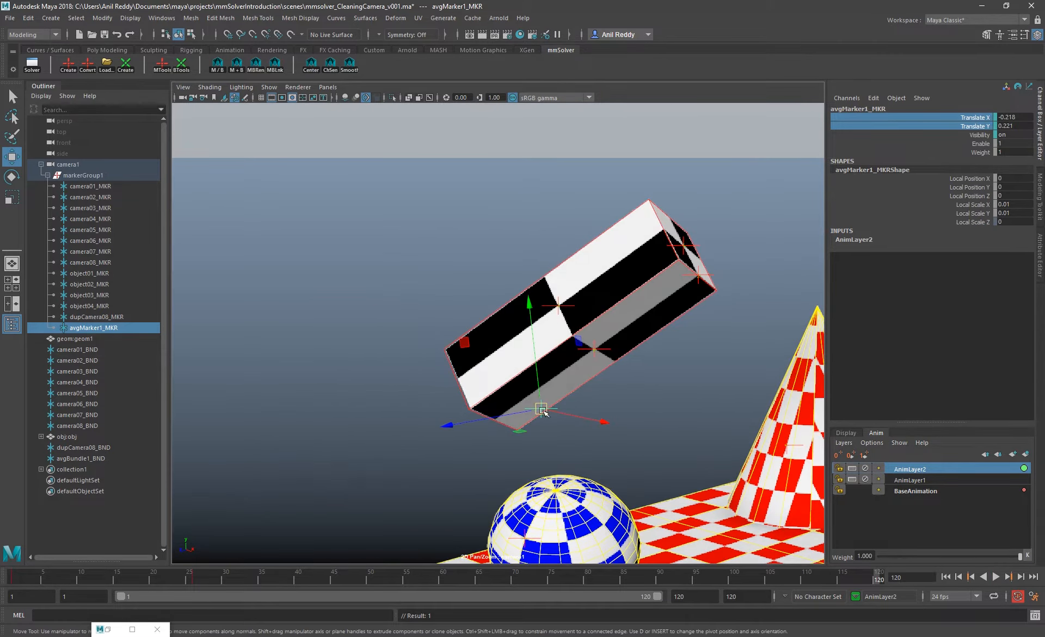
left_click_drag(543, 412, 469, 411)
left_click(808, 582)
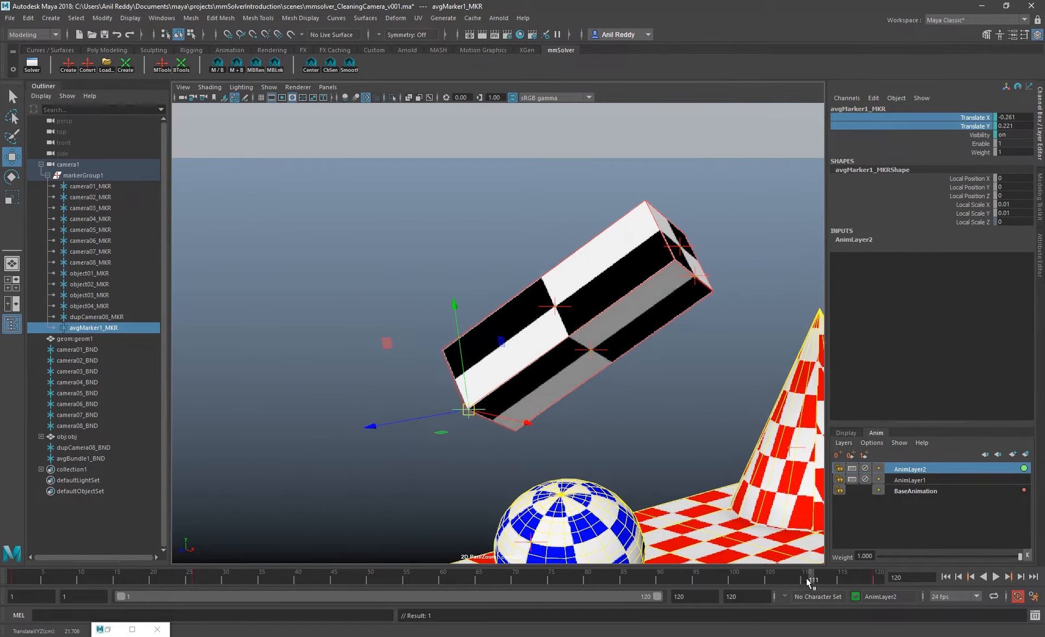
left_click_drag(808, 582, 653, 582)
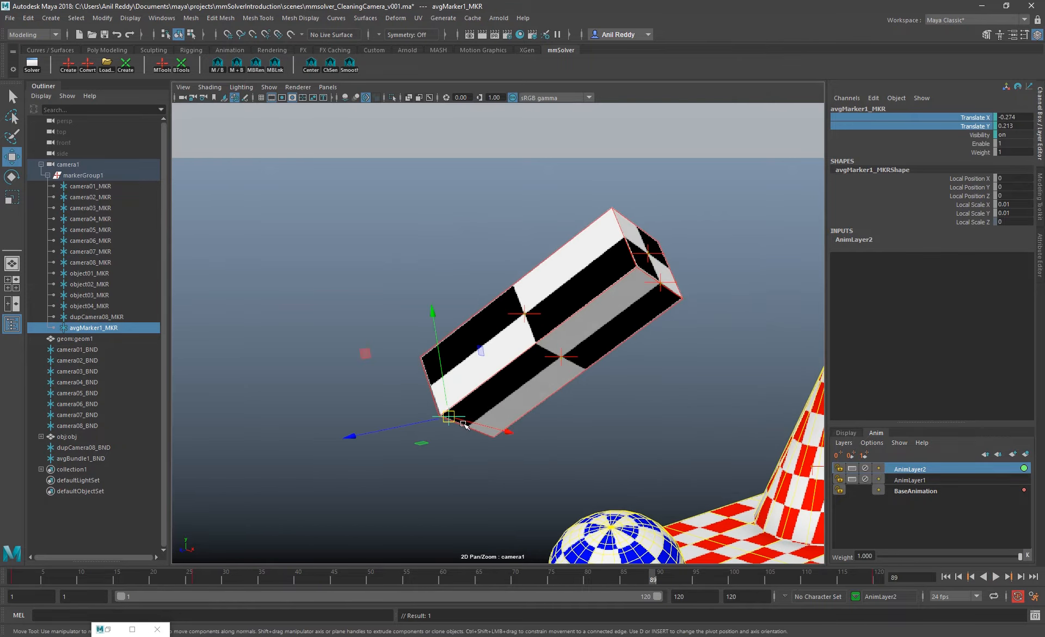
left_click_drag(450, 418, 443, 422)
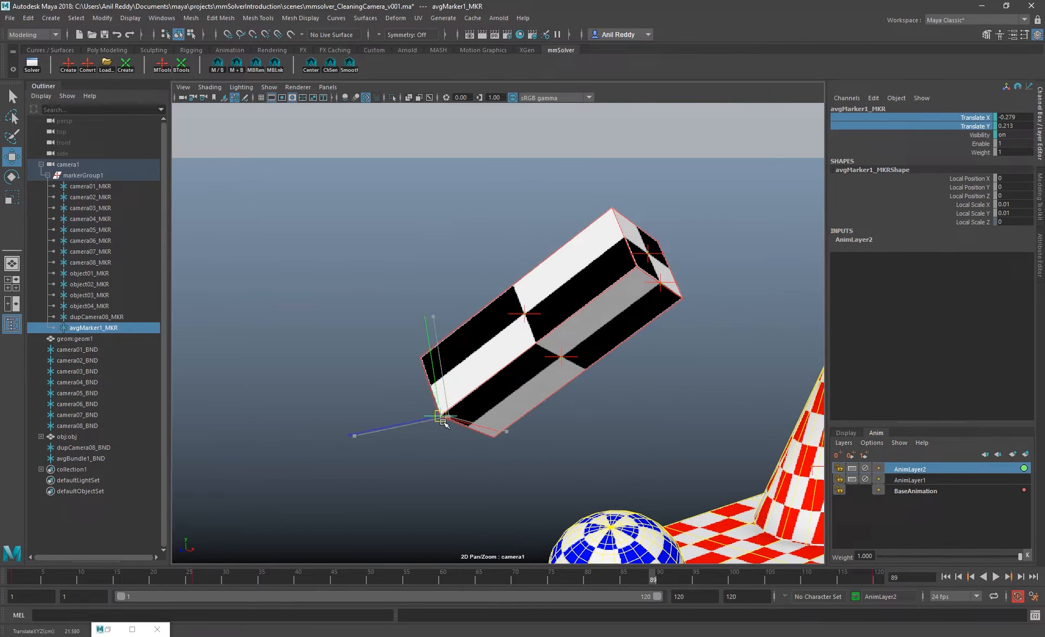
key("alt+v")
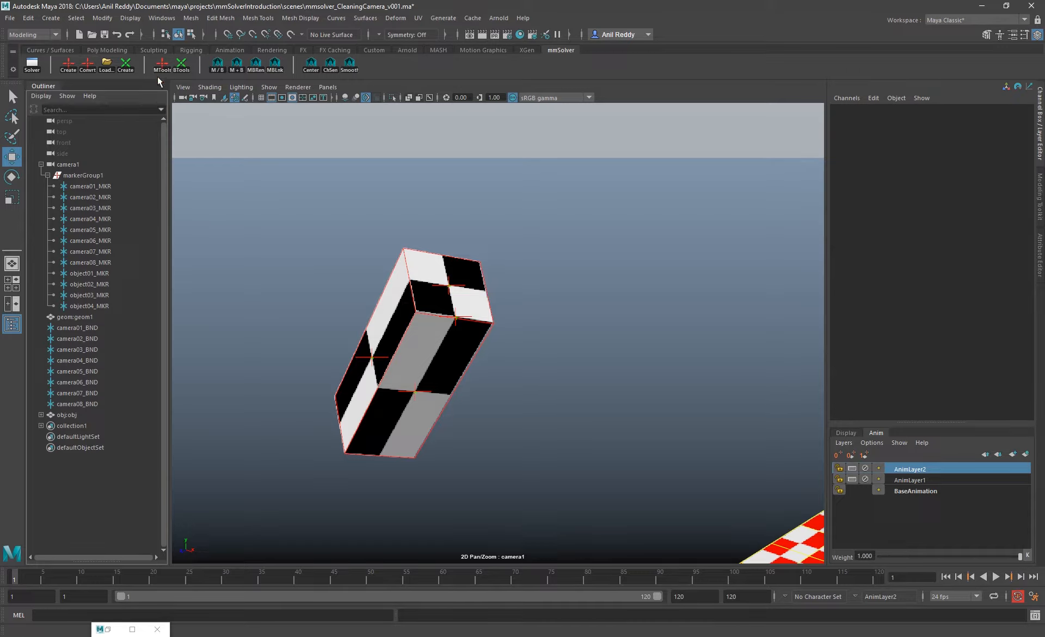
left_click(180, 64)
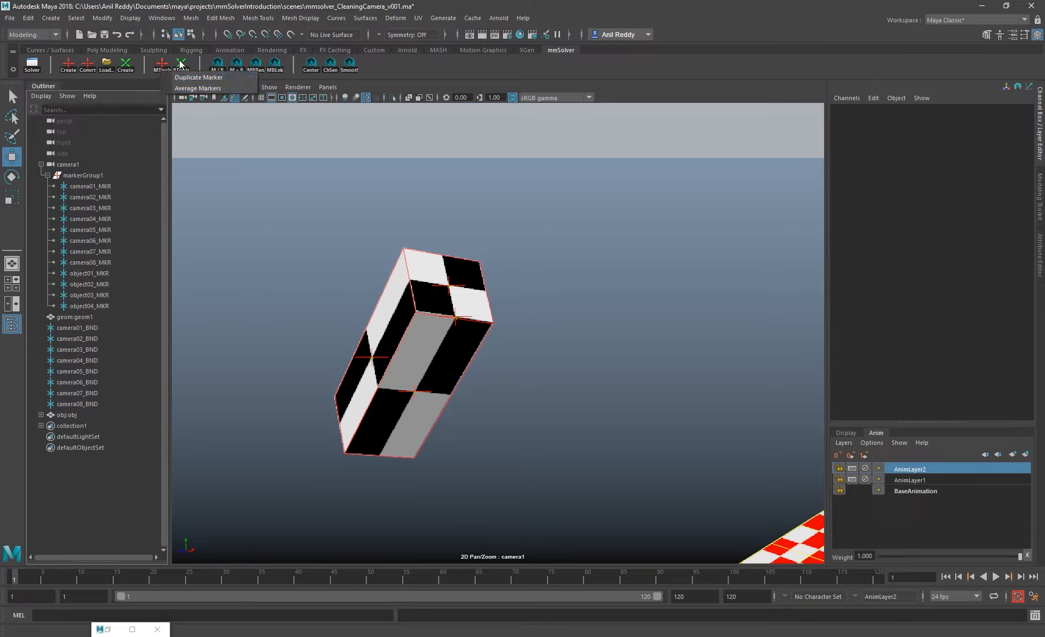
left_click(181, 65)
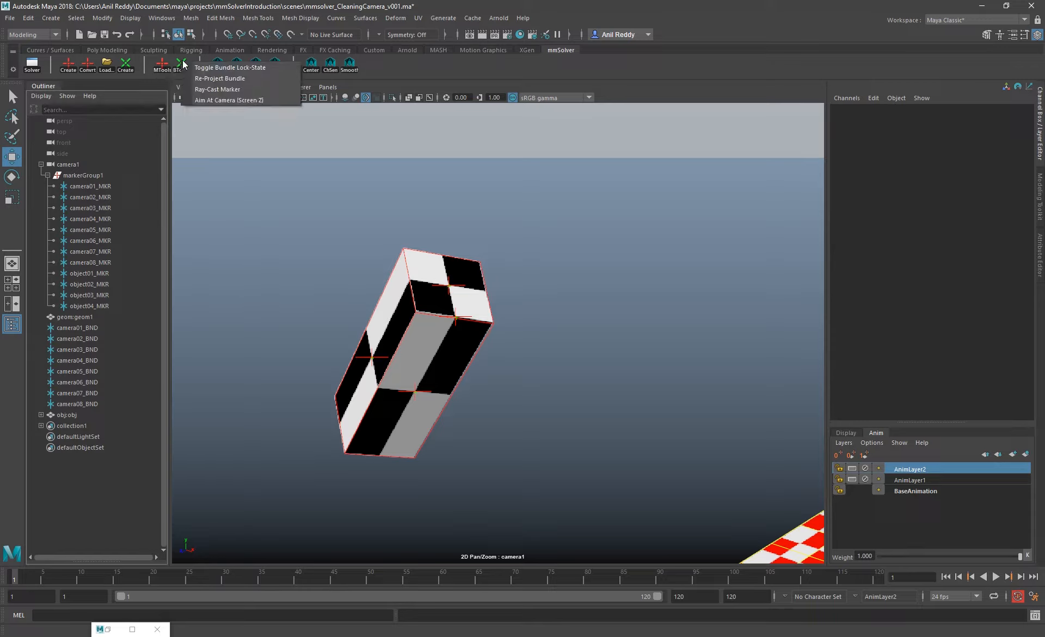
left_click(693, 102)
left_click(182, 64)
left_click(155, 132)
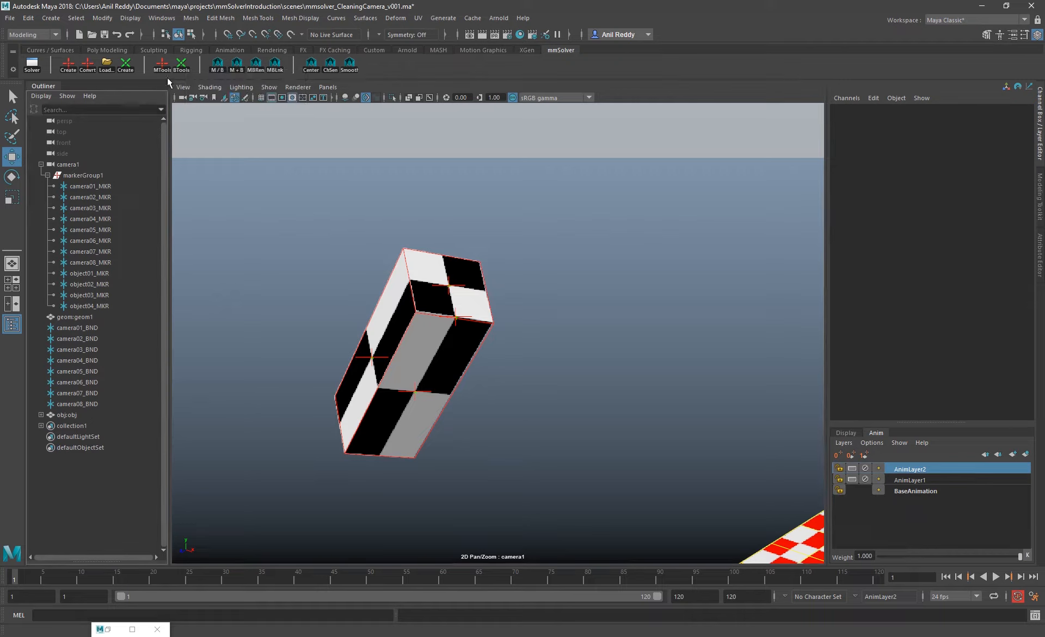
left_click(180, 64)
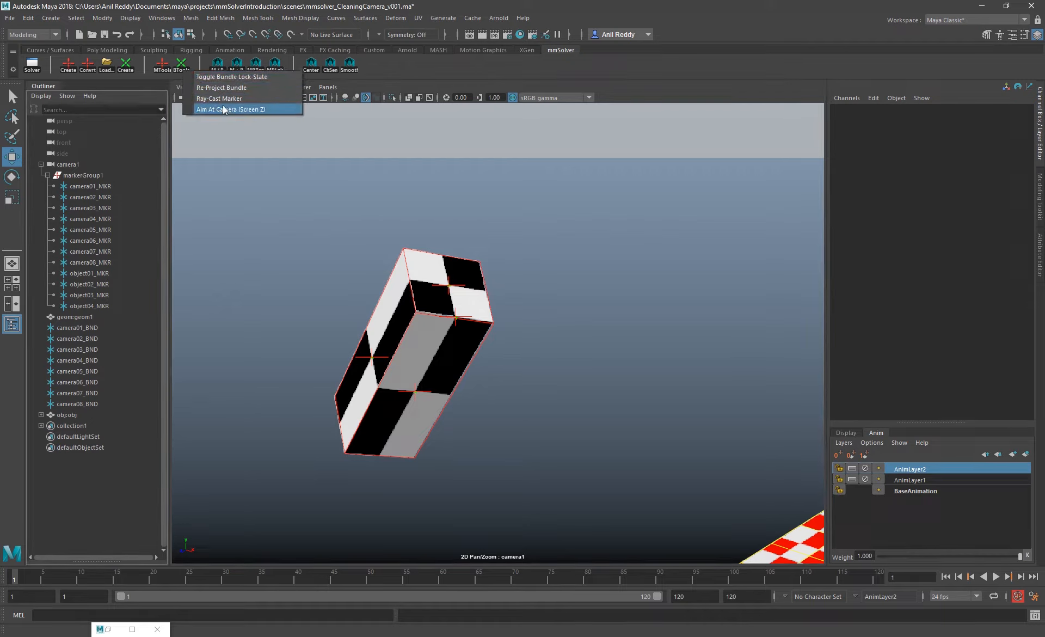
Create a new bundle in the full camera1 view and undo its creation
left_click(236, 274)
key("backslash")
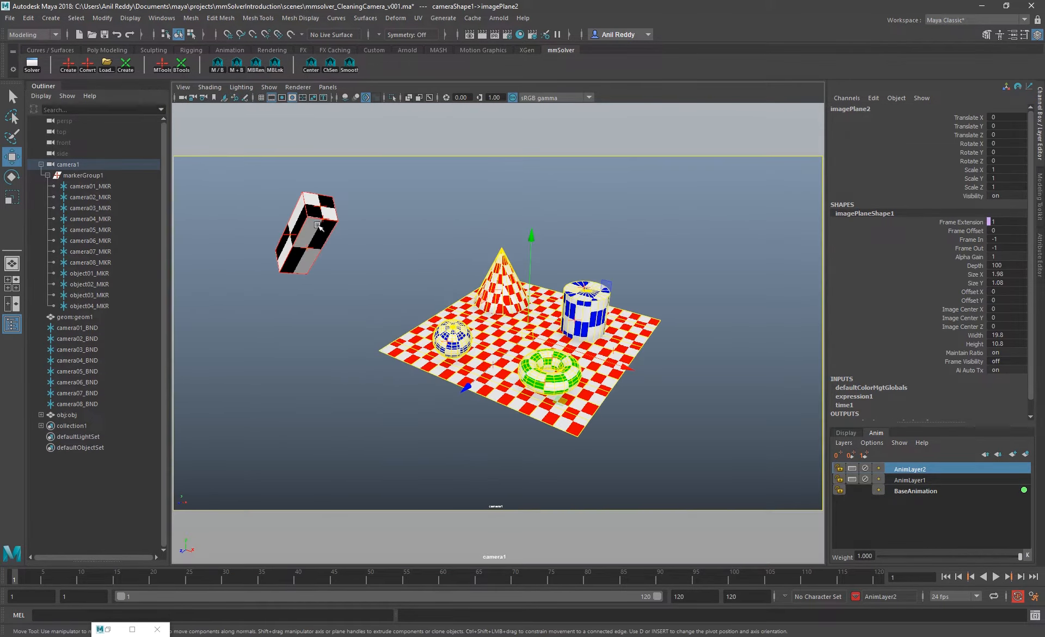
left_click(127, 69)
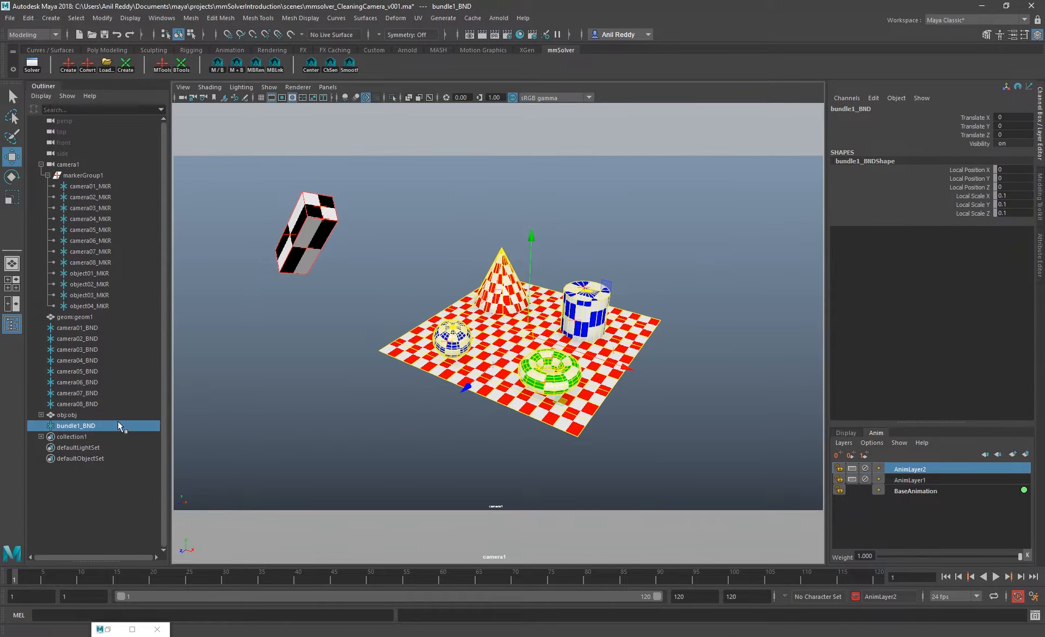
key("ctrl+z")
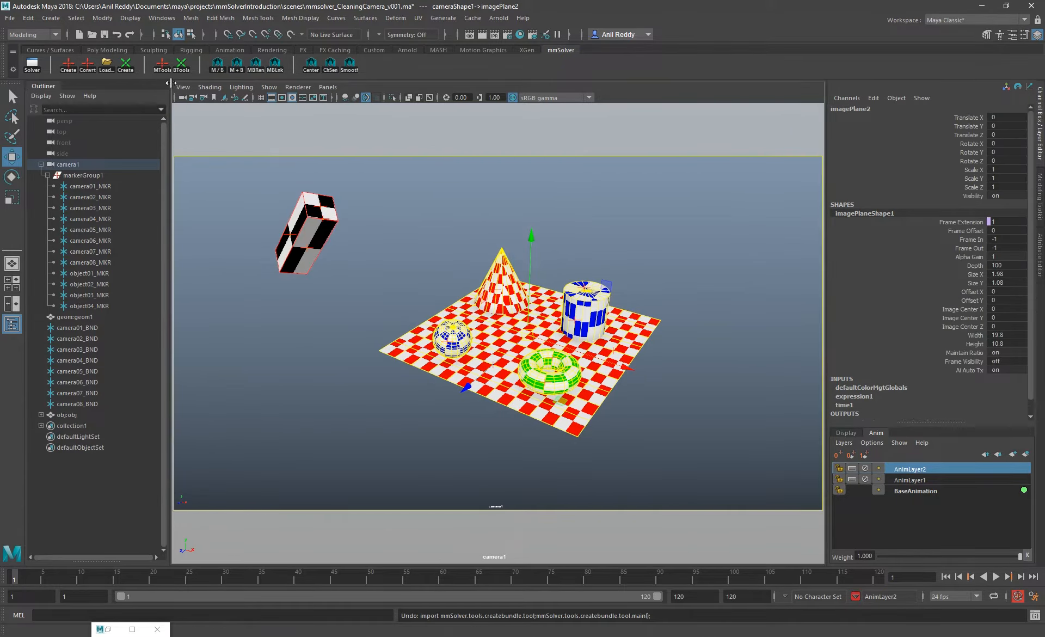
Select the camera markers camera01_MKR to camera08_MKR
left_click(183, 66)
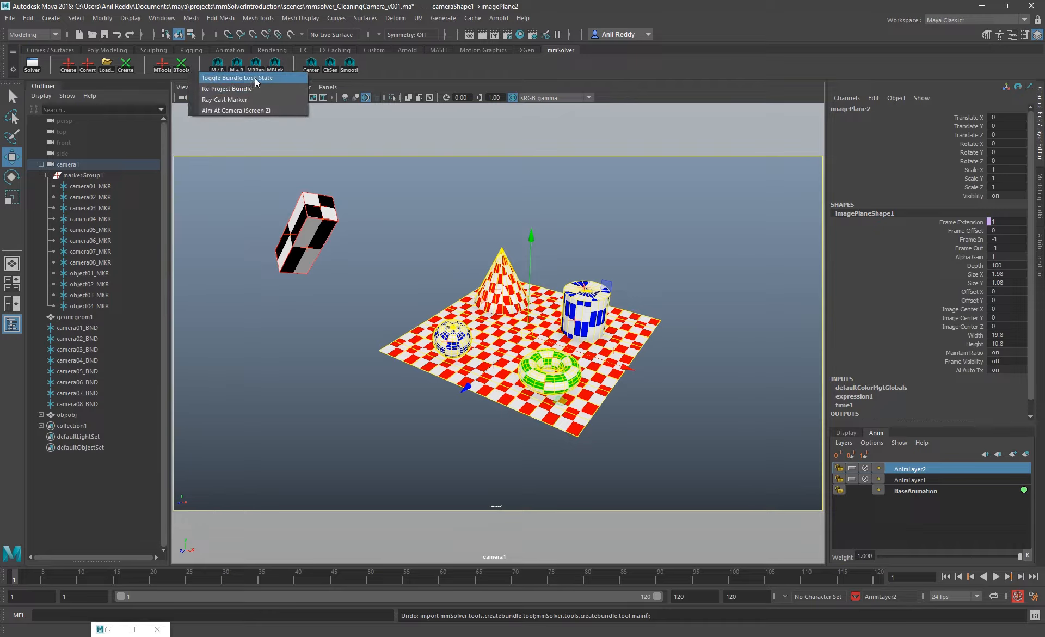
left_click(689, 210)
left_click_drag(96, 189, 107, 265)
left_click(735, 90)
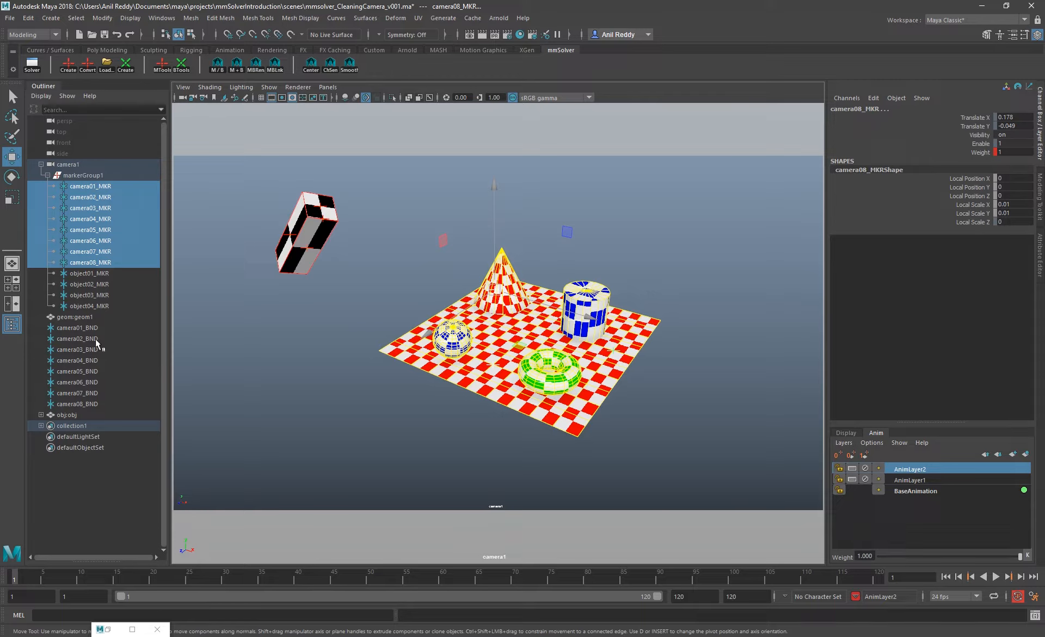
Select the bundles camera01_BND to camera08_BND and try to lock their Translate X, Y and Z channels
left_click_drag(90, 328, 96, 404)
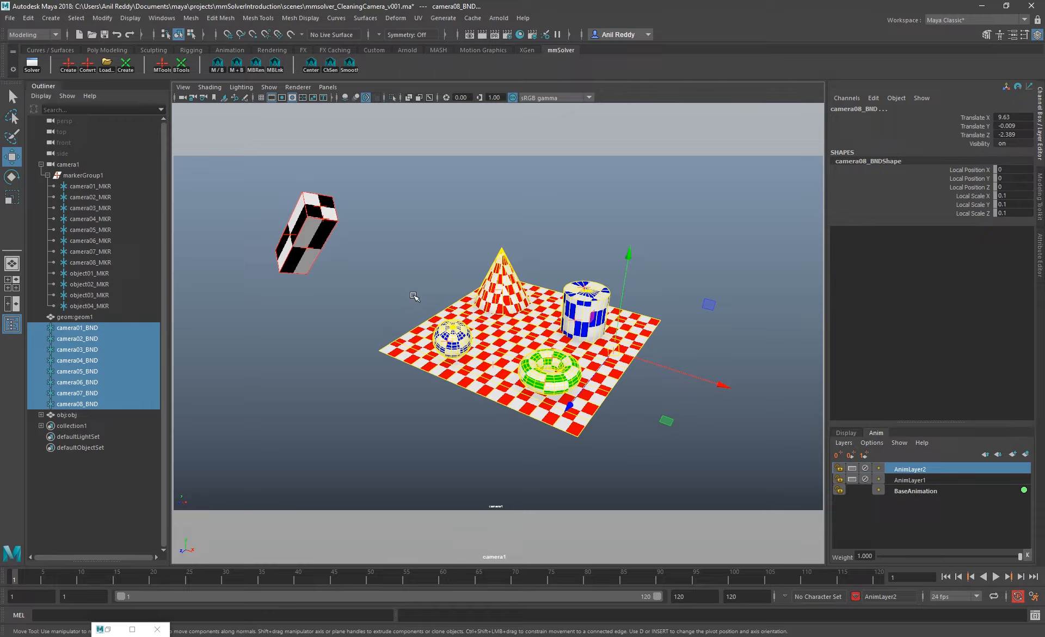
left_click_drag(115, 329, 115, 408)
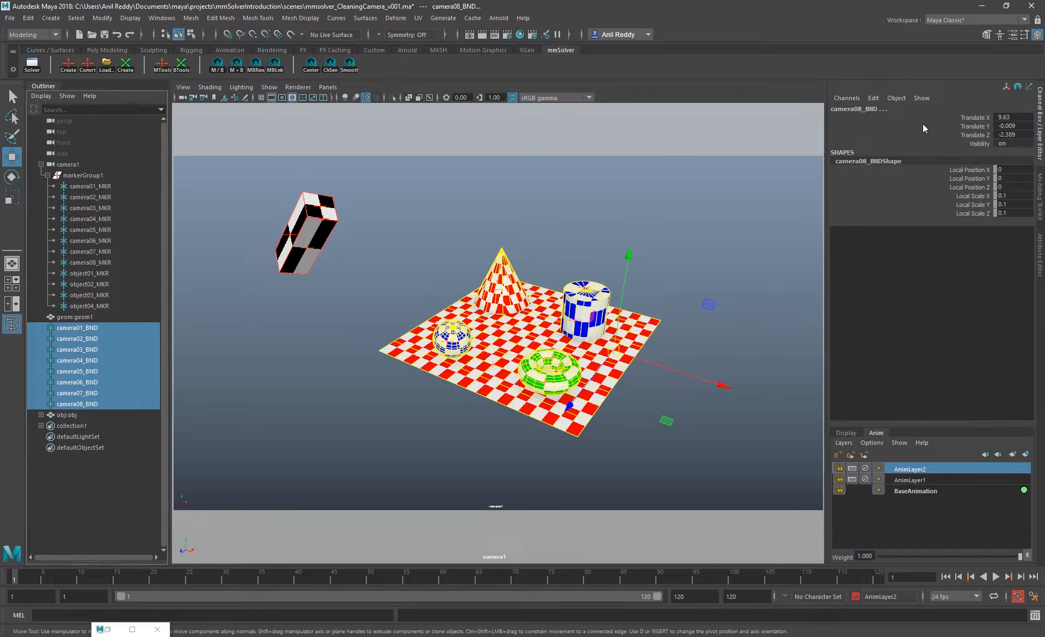
left_click_drag(972, 118, 962, 134)
right_click(959, 135)
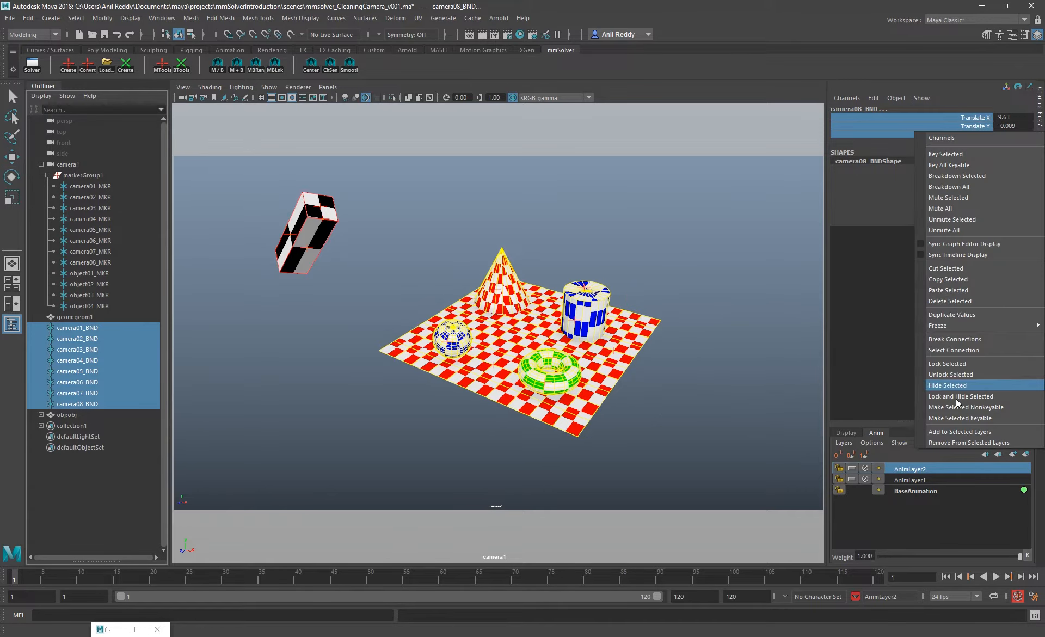
left_click(968, 361)
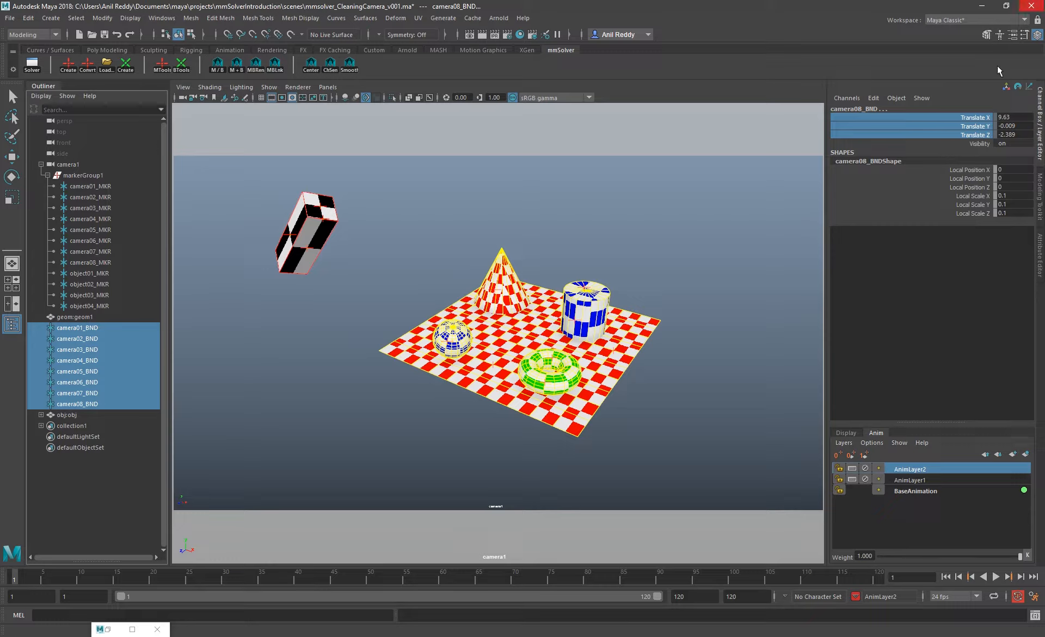
Select the bundles camera01_BND to camera08_BND and unlock their Translate X, Y and Z channels
left_click_drag(934, 117, 929, 126)
left_click(90, 328)
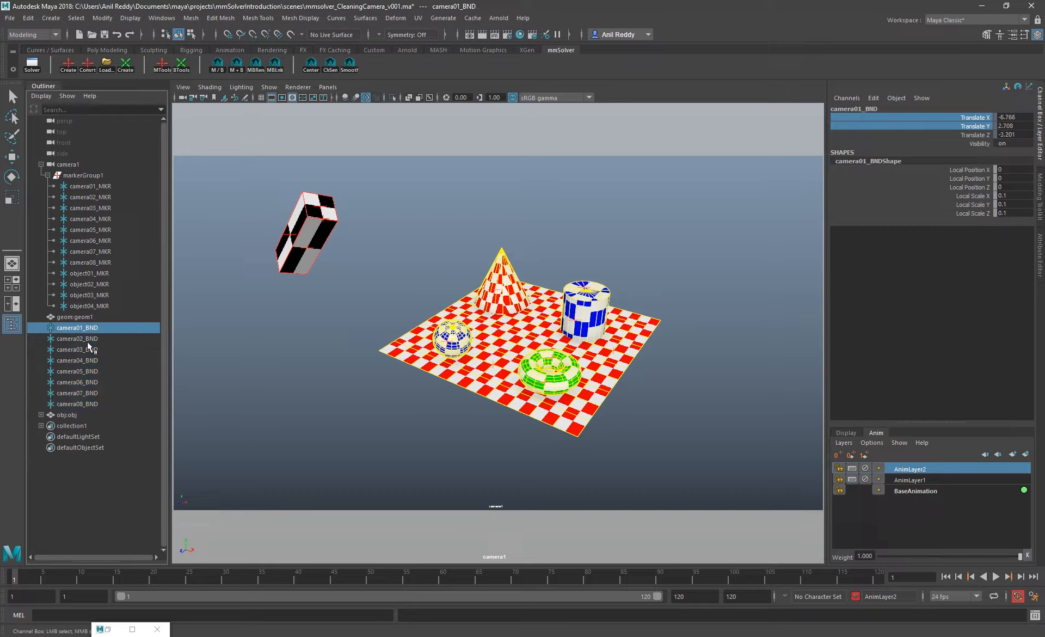
left_click(87, 350)
left_click(90, 371)
left_click_drag(88, 329, 95, 404)
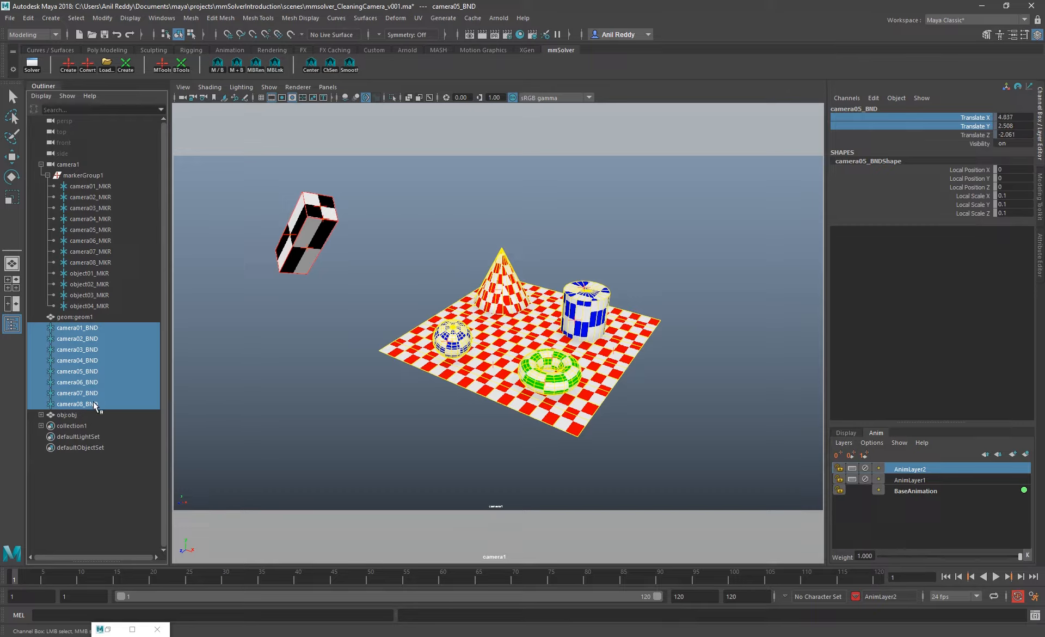
left_click(111, 328)
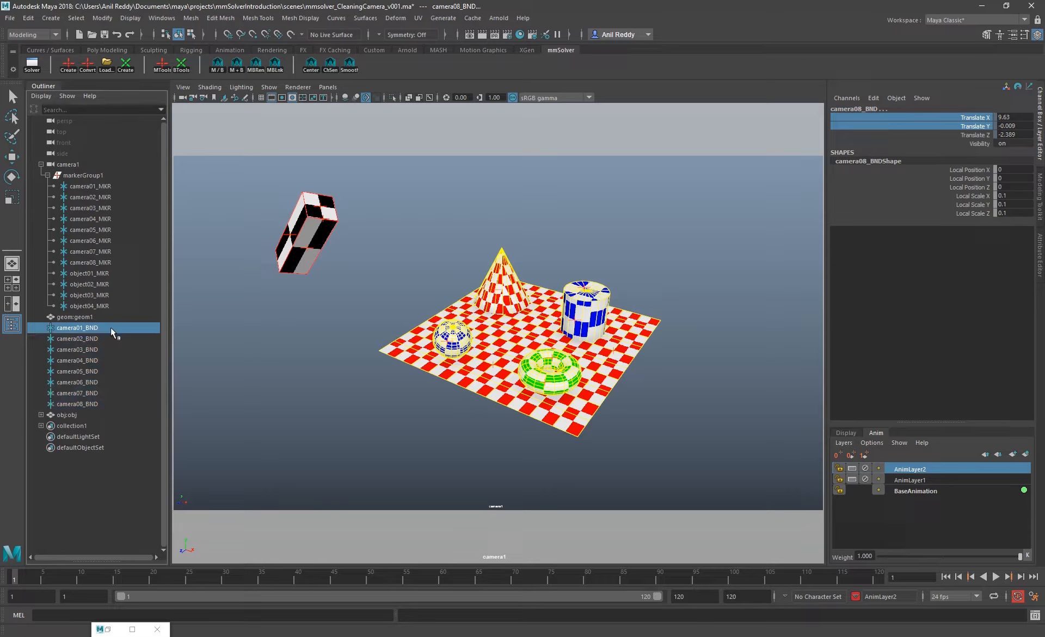
left_click_drag(110, 328, 106, 399)
left_click_drag(974, 117, 969, 142)
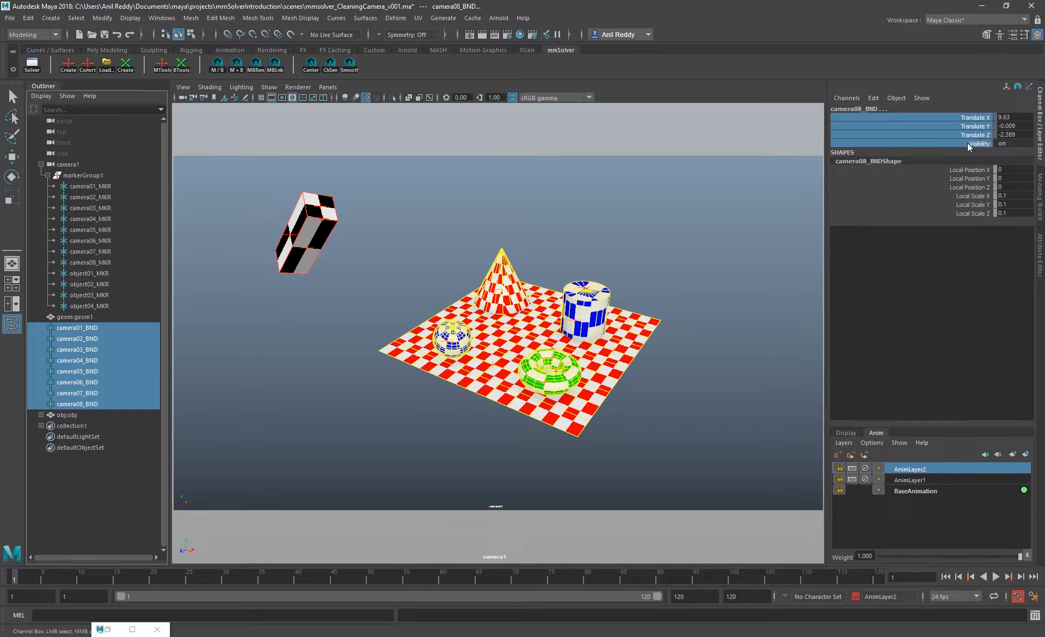
right_click(968, 142)
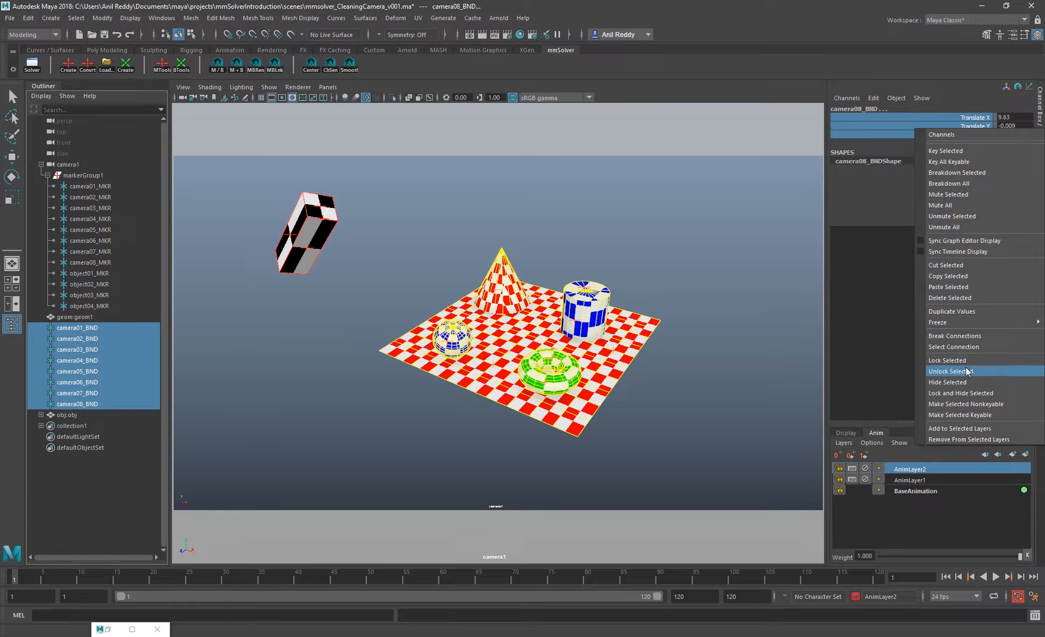
left_click(963, 372)
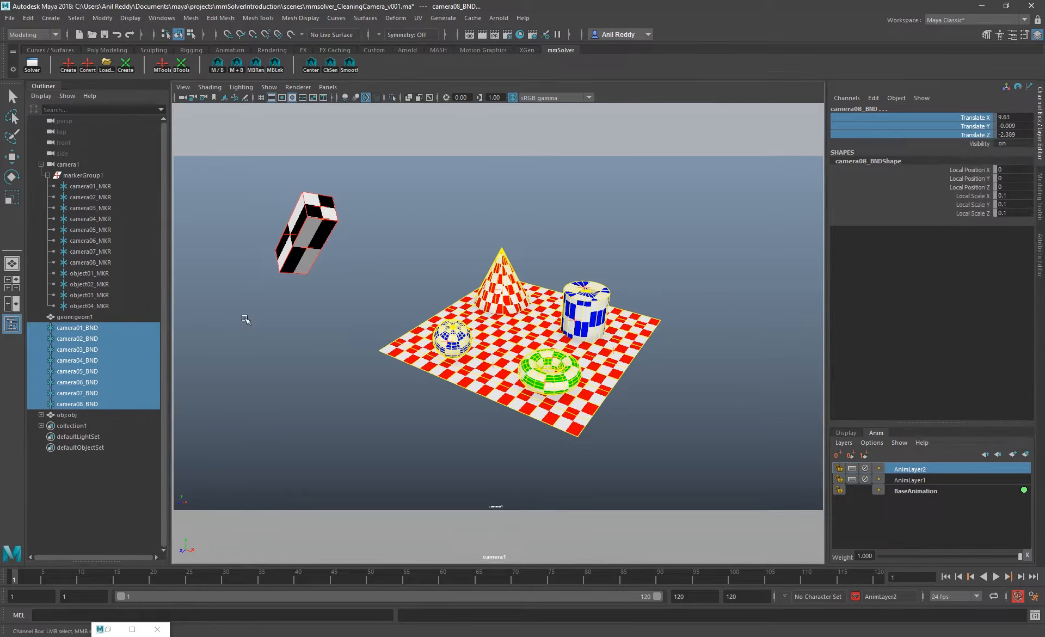
Reselect the bundles camera01_BND to camera08_BND, lock their translate channels and clear the bundle selection
left_click(242, 363)
left_click(77, 327)
left_click(77, 404, "shift")
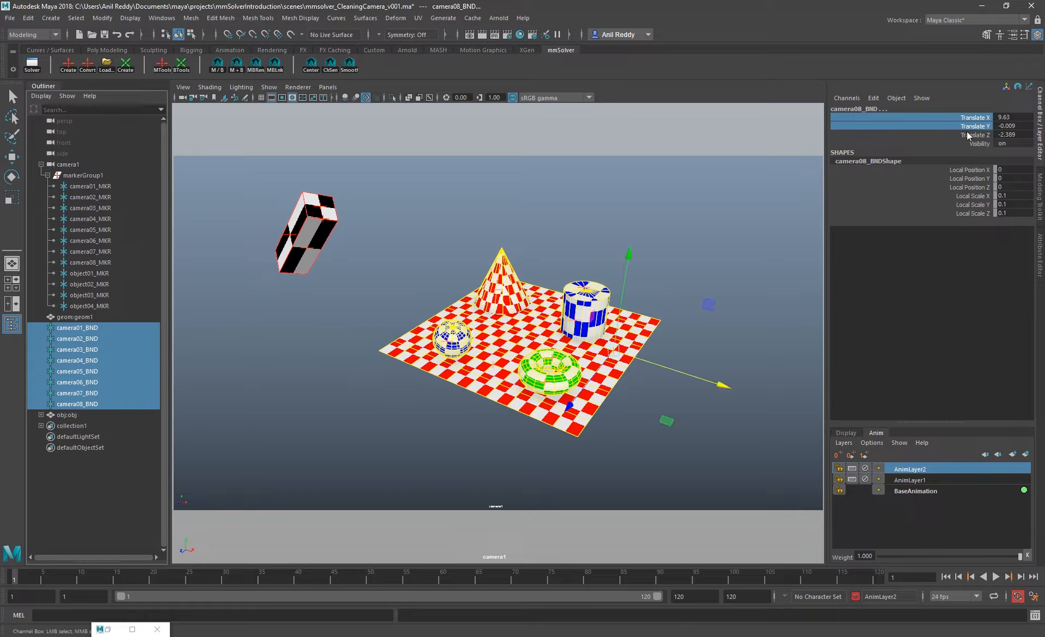
left_click(686, 196)
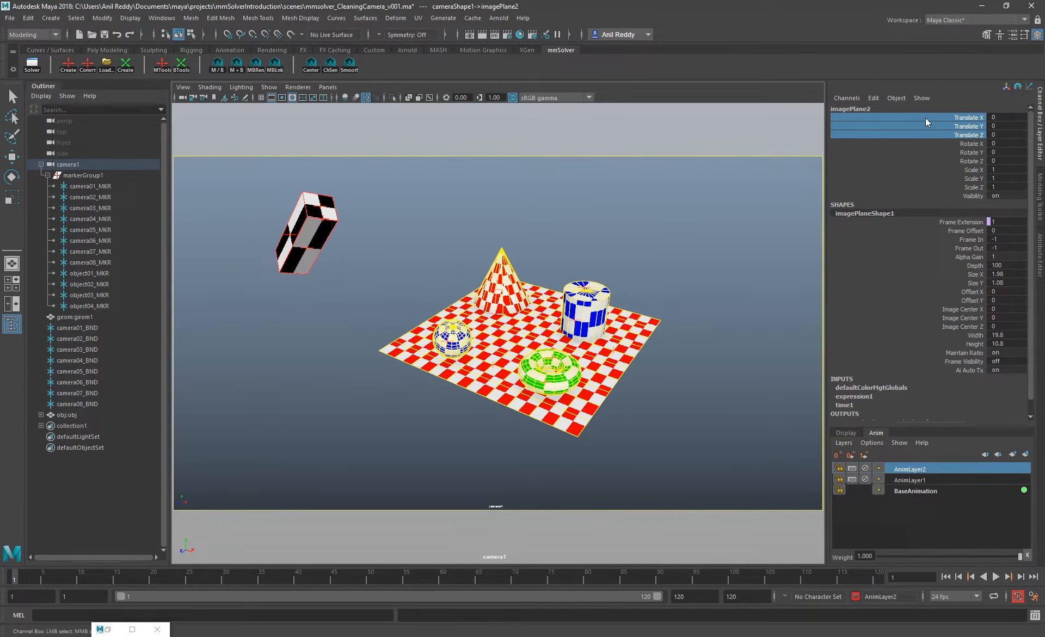
left_click_drag(926, 118, 932, 142)
left_click(939, 126)
left_click(943, 125)
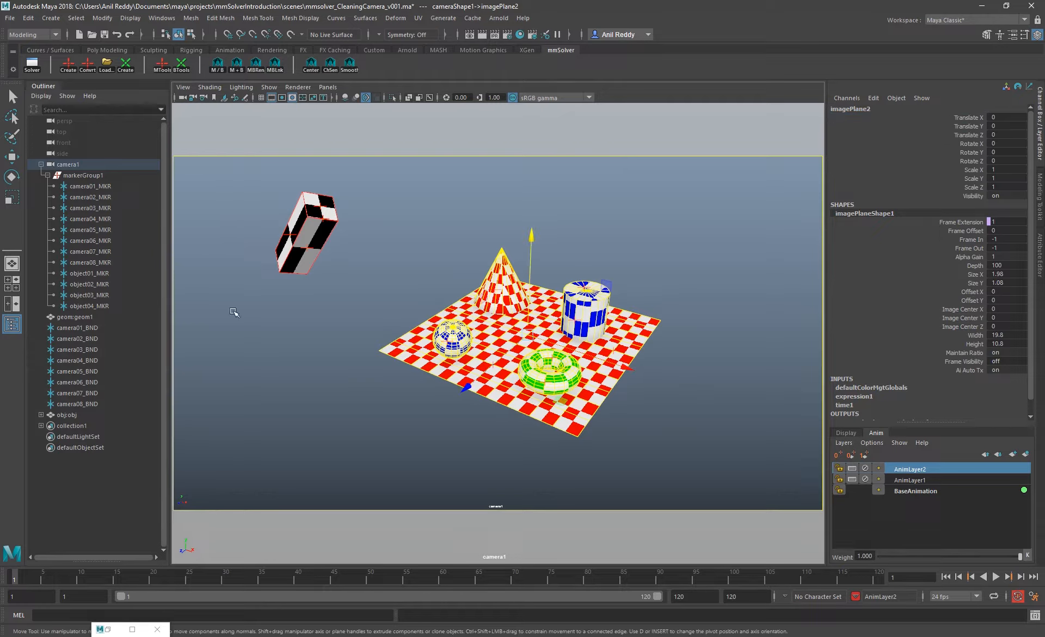
Examine the bundles camera01_BND to camera08_BND together and individually with the Move tool to check whether their translation is locked
left_click_drag(93, 326, 90, 404)
key("w")
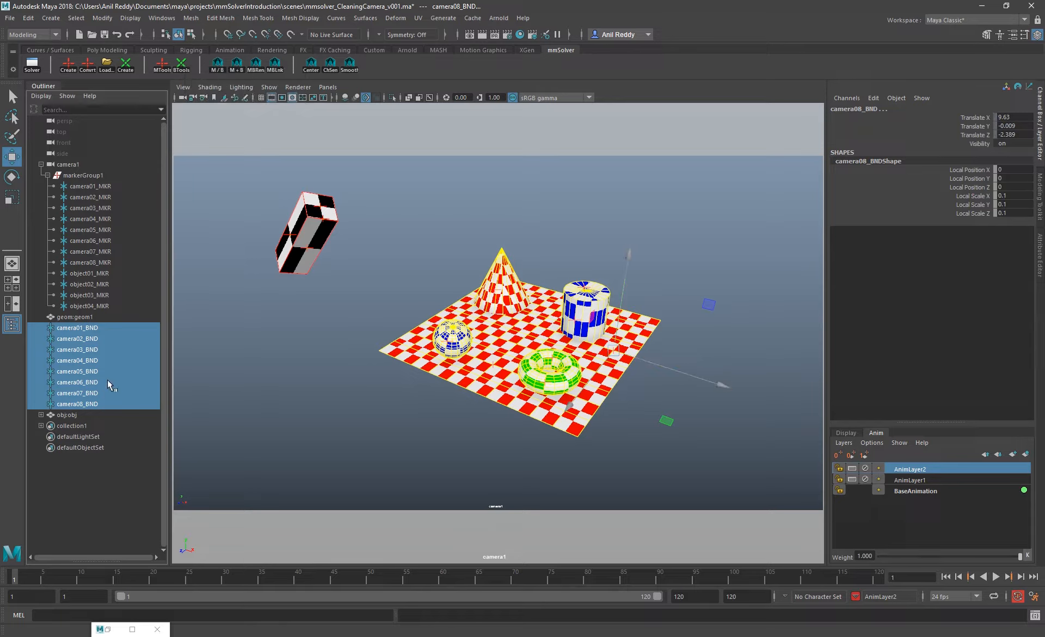
left_click(90, 371)
left_click(87, 338)
left_click(87, 350)
left_click(87, 383)
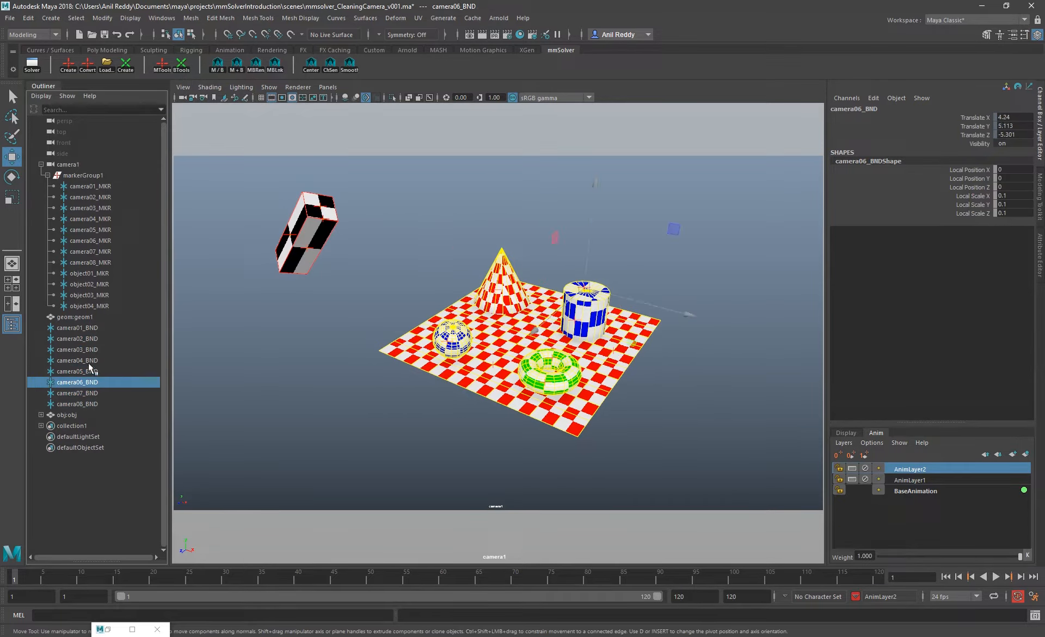
left_click(88, 361)
left_click(87, 339)
left_click(85, 361)
Toggle the lock state of the bundles camera01_BND to camera08_BND with the bundle tools and undo the toggle
left_click_drag(81, 328, 106, 400)
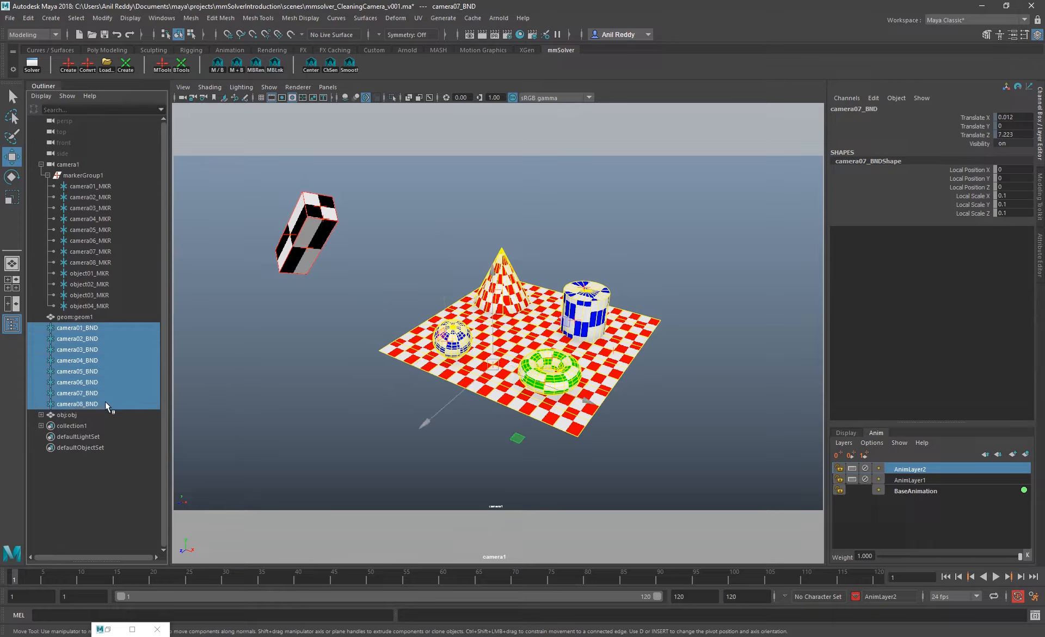
left_click(177, 70)
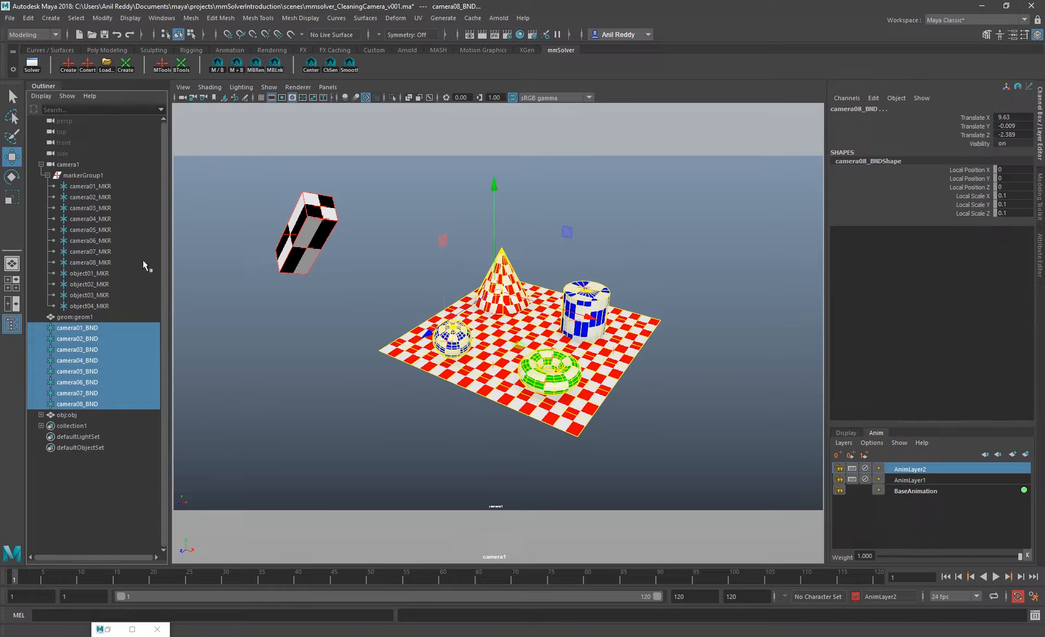
key("ctrl+z")
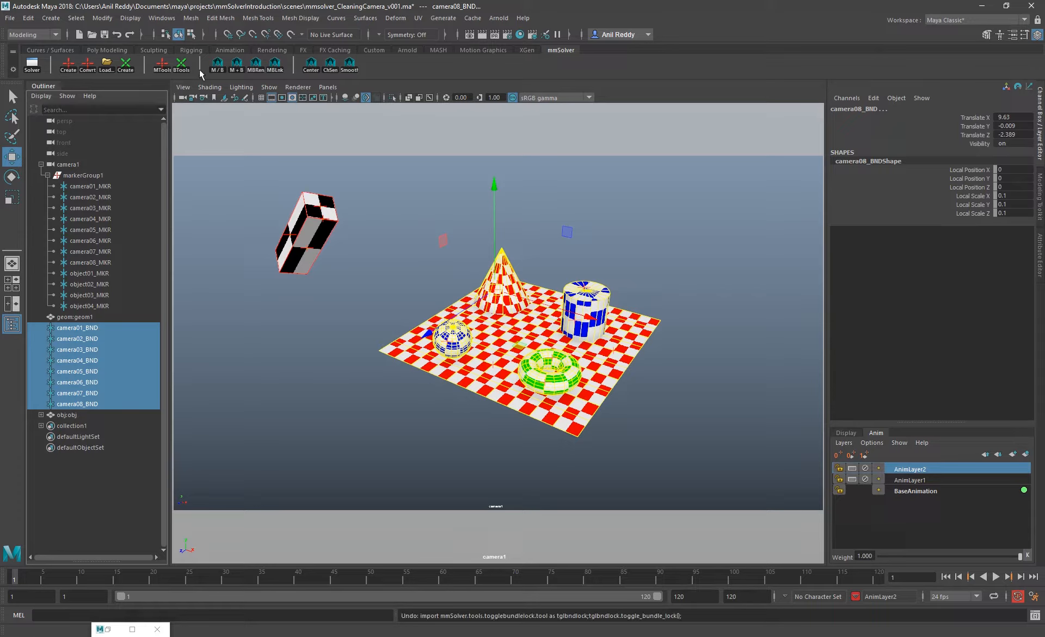
Highlight camera01_BND's Translate X, Y and Z channels and toggle the lock state of all eight camera bundles
left_click(79, 328)
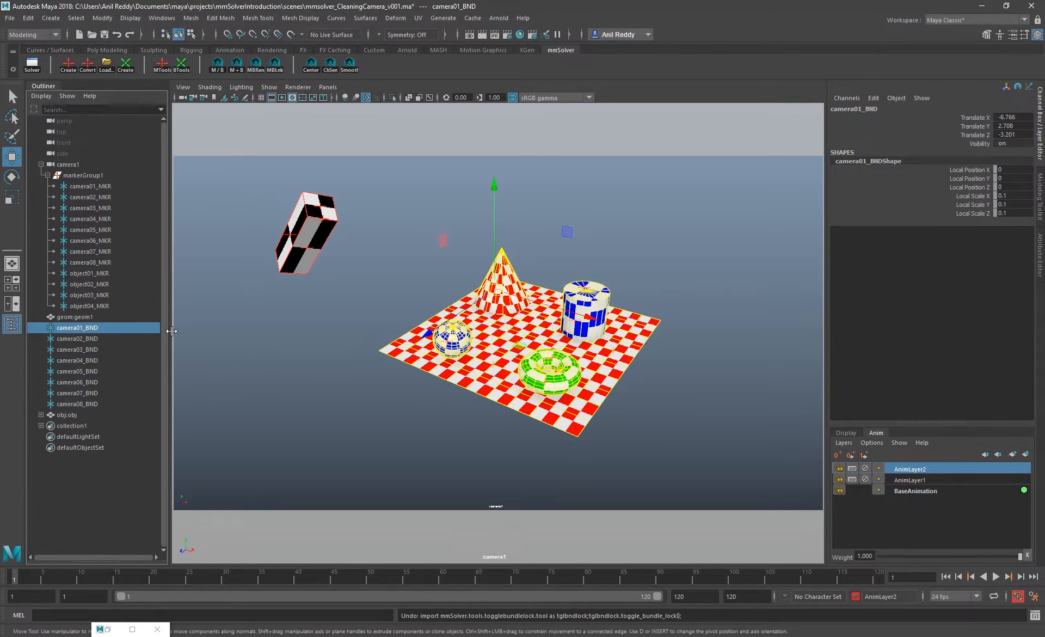
left_click(967, 127)
left_click_drag(975, 117, 975, 135)
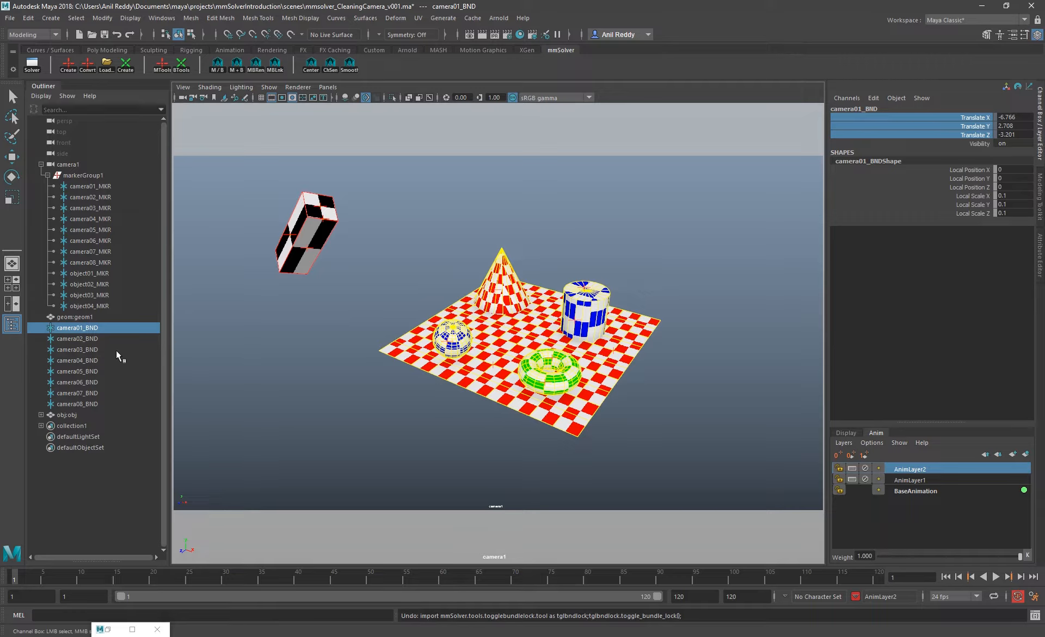
left_click_drag(111, 328, 108, 405)
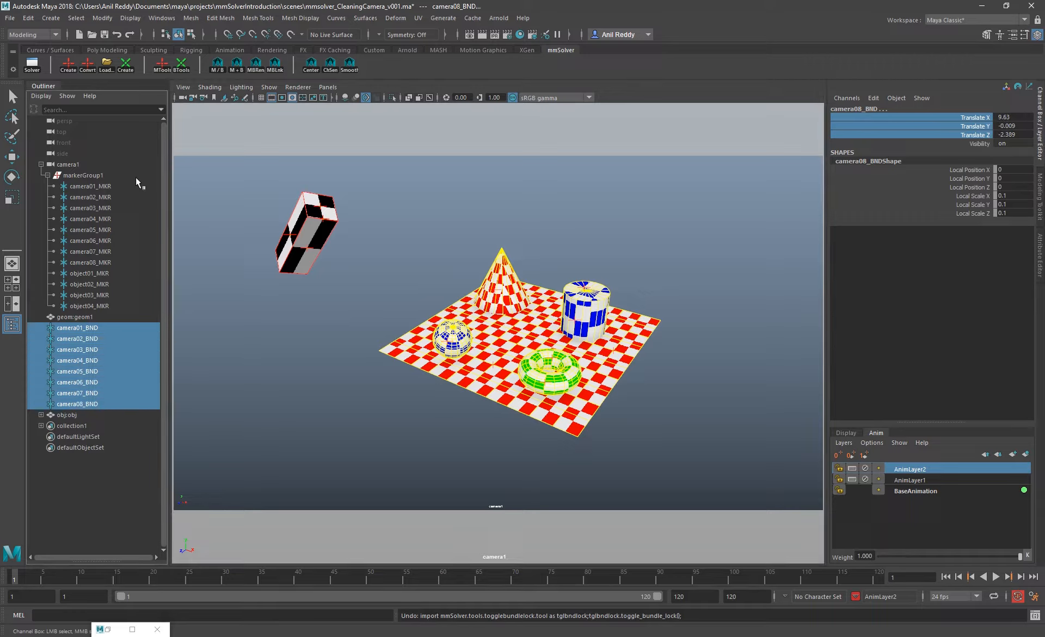
left_click(183, 69)
left_click(196, 80)
Go through the bundles camera02_BND to camera08_BND one at a time to examine the lock state of their translate channels
left_click(90, 339)
left_click(88, 351)
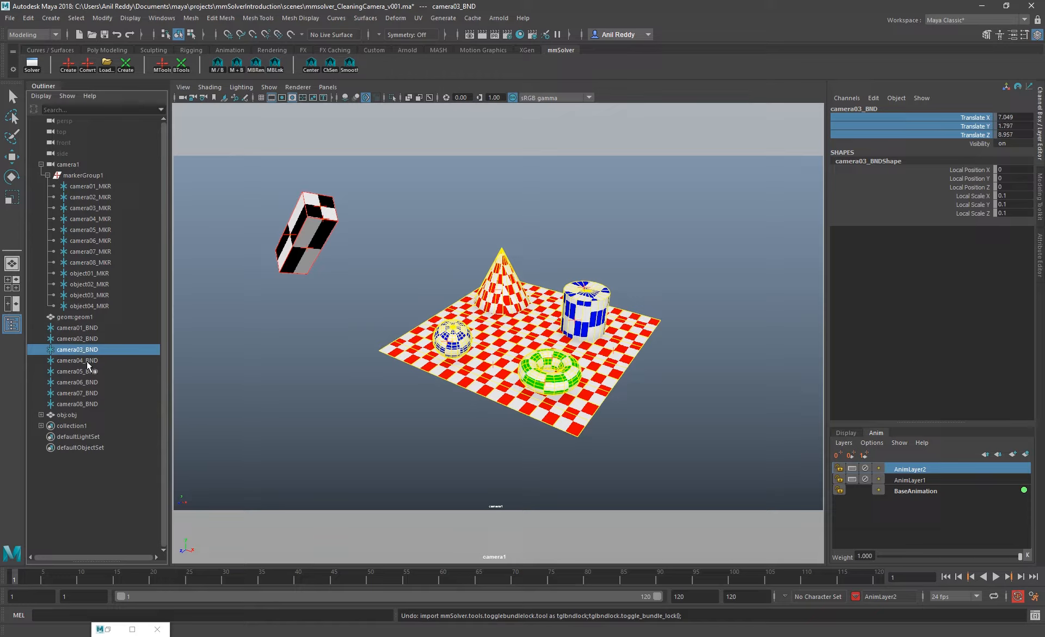
left_click(85, 362)
left_click(84, 373)
left_click(83, 382)
left_click(87, 393)
left_click(88, 404)
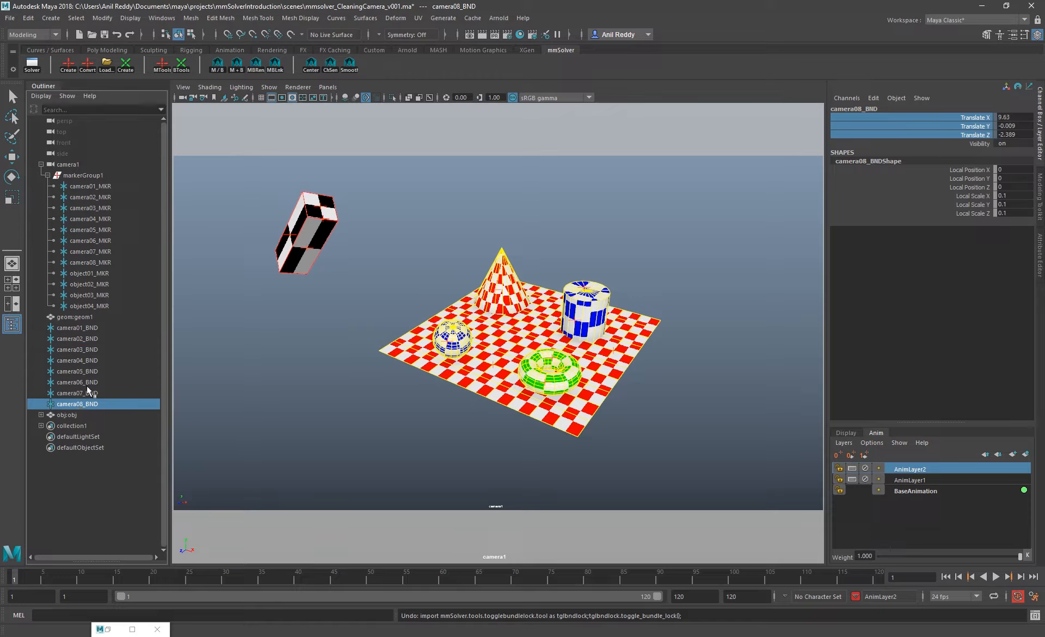
left_click_drag(87, 382, 88, 372)
left_click(89, 350)
left_click(90, 381)
left_click(90, 349)
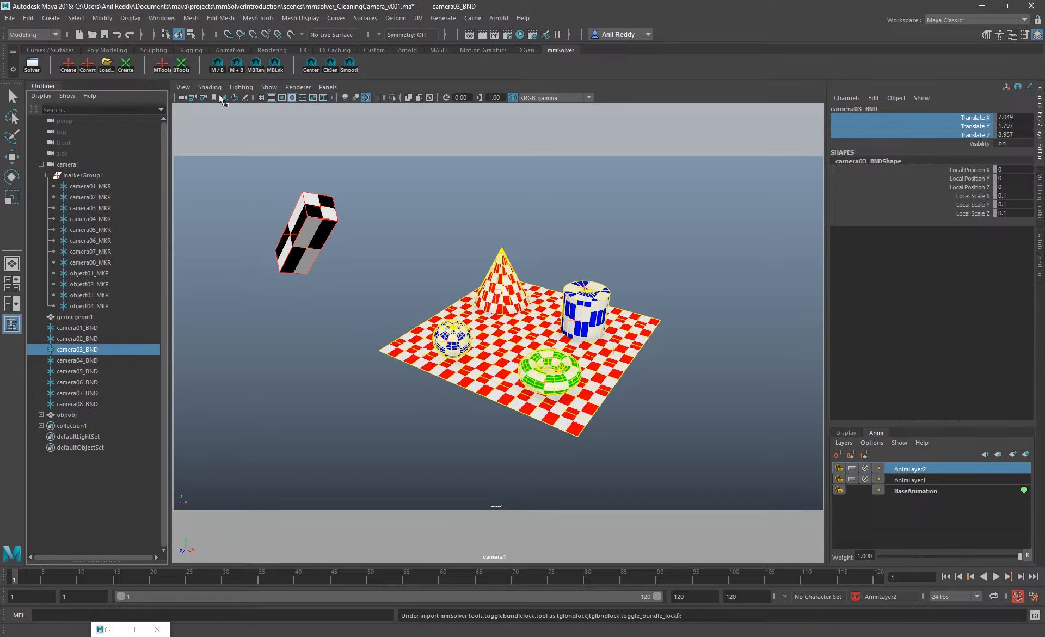
left_click(376, 218)
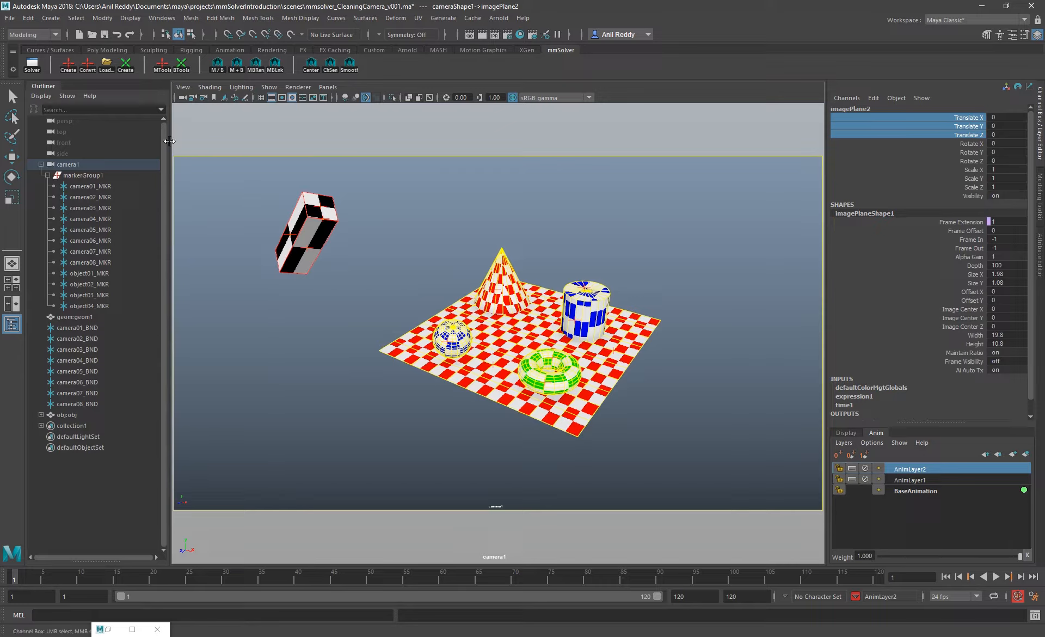
Select the markers camera01_MKR to camera08_MKR and re-project their bundles
right_click(182, 66)
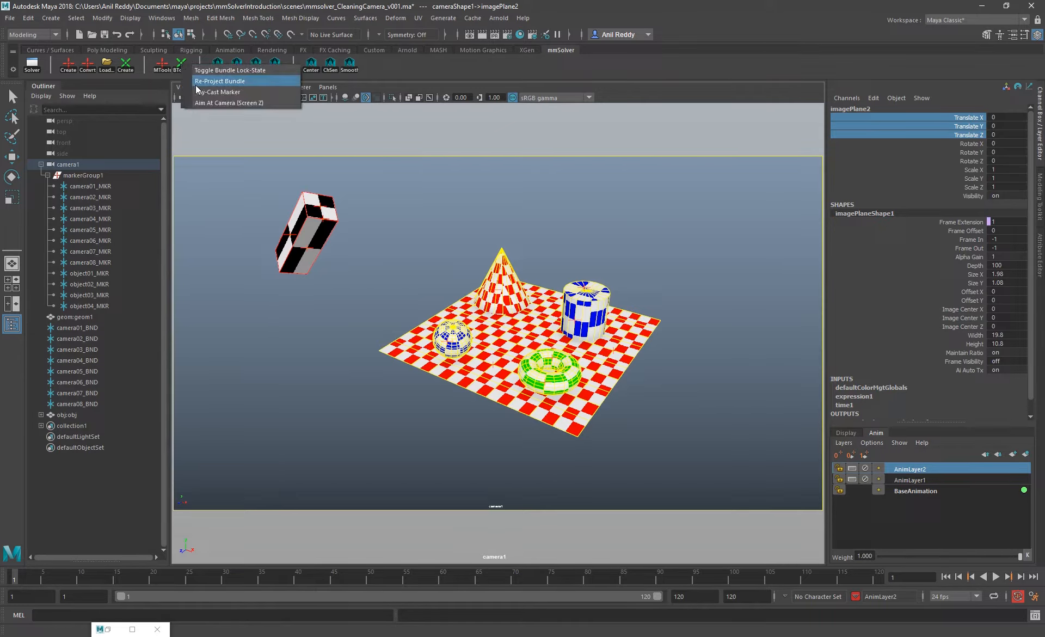
left_click(199, 81)
right_click(182, 68)
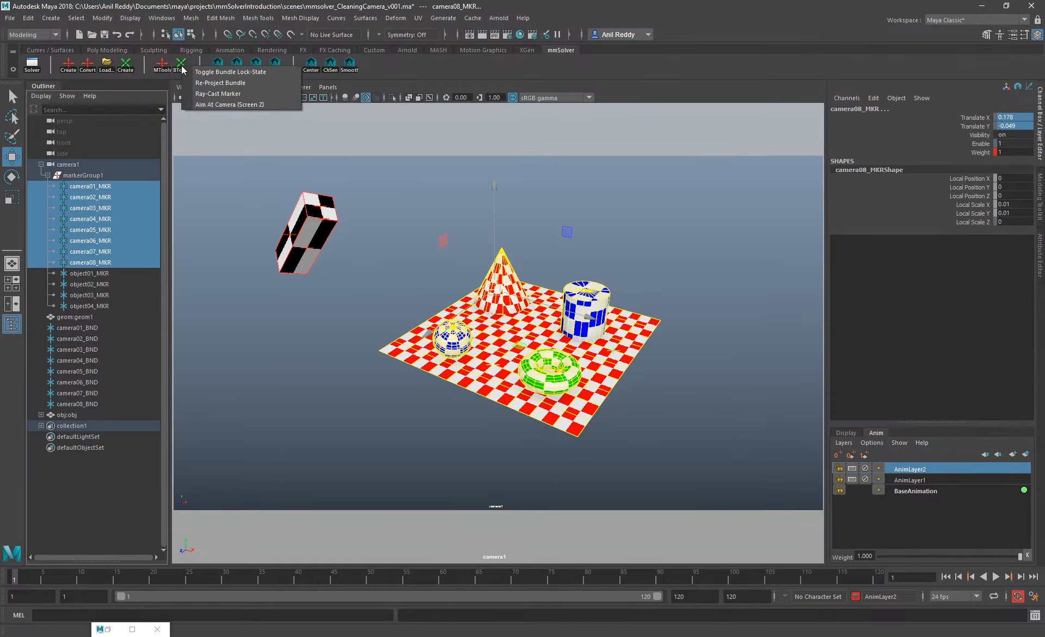
left_click(218, 94)
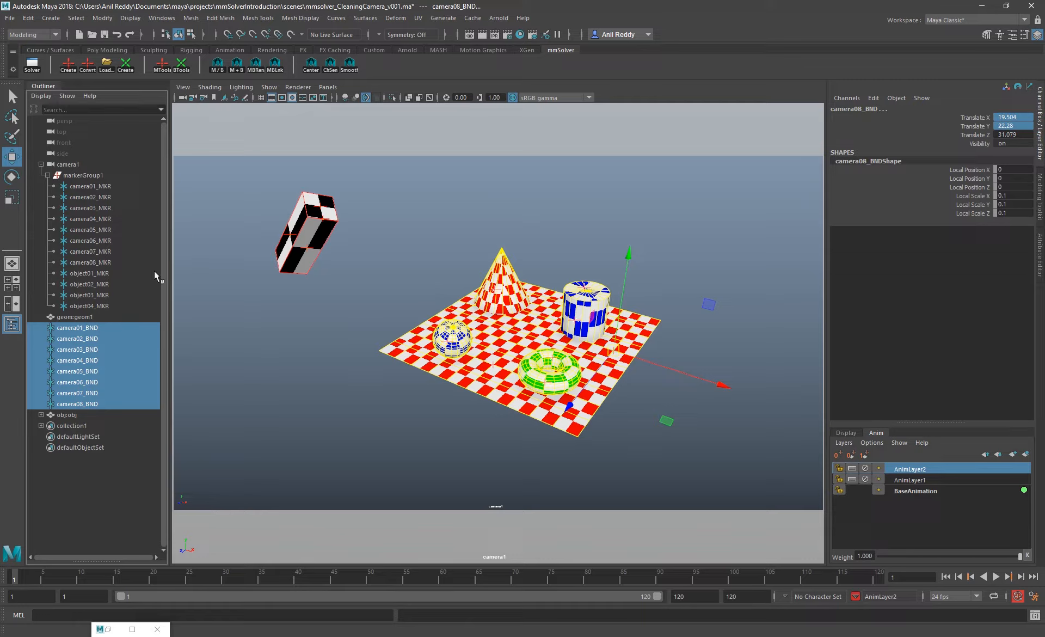
Switch the viewport to the persp camera and examine the re-projected bundles from different angles
left_click(328, 87)
mouse_move(374, 99)
left_click(466, 109)
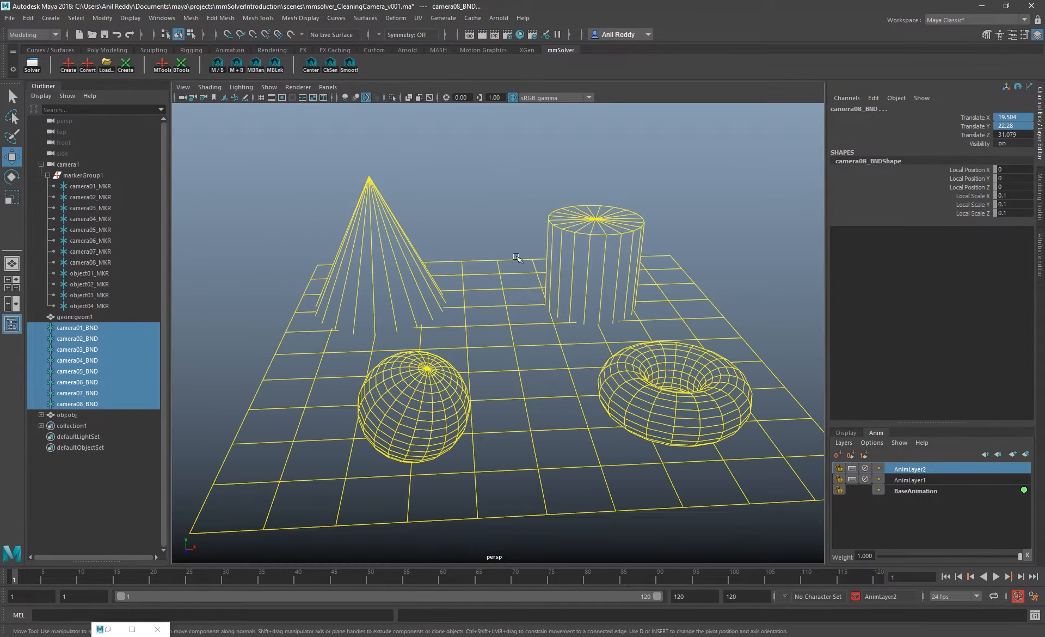
left_click_drag(492, 311, 581, 340, "alt")
right_click_drag(581, 341, 560, 252, "alt")
middle_click_drag(561, 252, 562, 258, "alt")
left_click_drag(562, 258, 558, 302, "alt")
Return to the cameraShape1 view, focus on camera01_BND and hide the image planes in the viewport
left_click(328, 87)
left_click(466, 98)
left_click(77, 327)
left_click(269, 87)
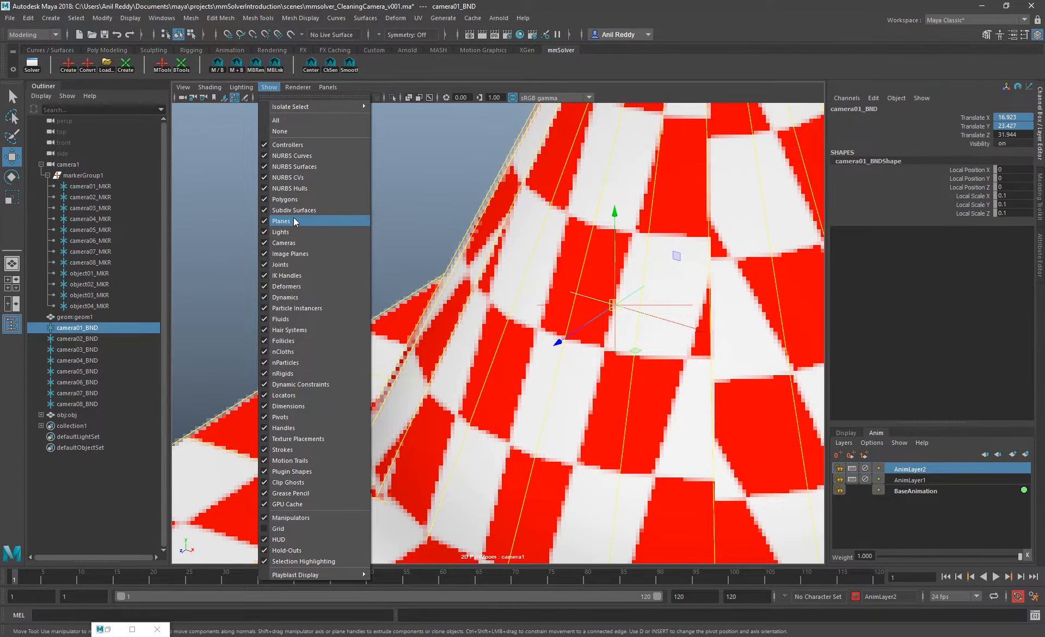
left_click(290, 254)
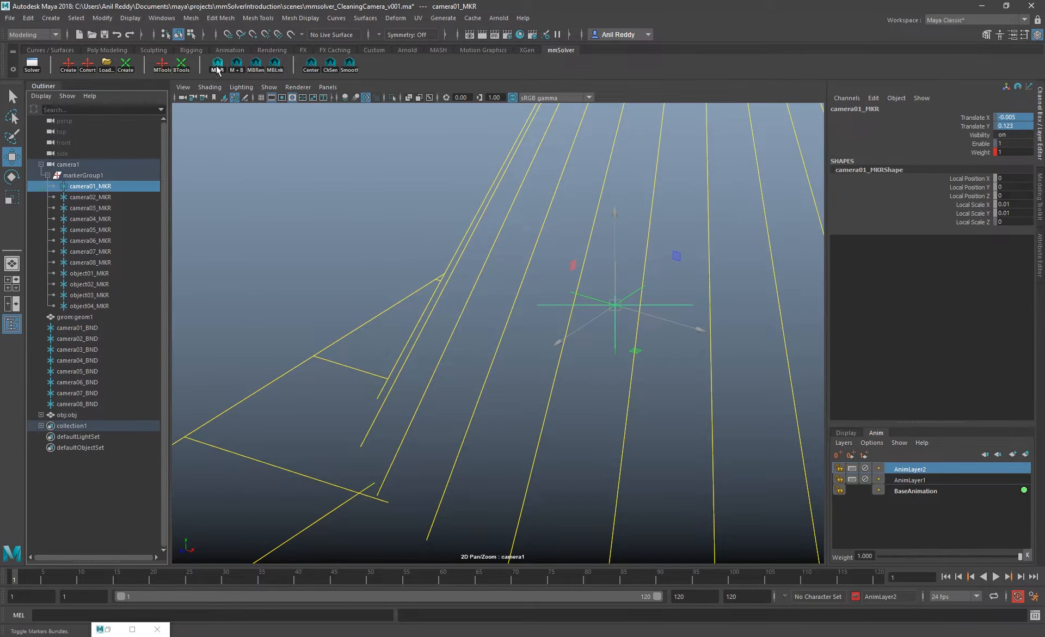
left_click(367, 178)
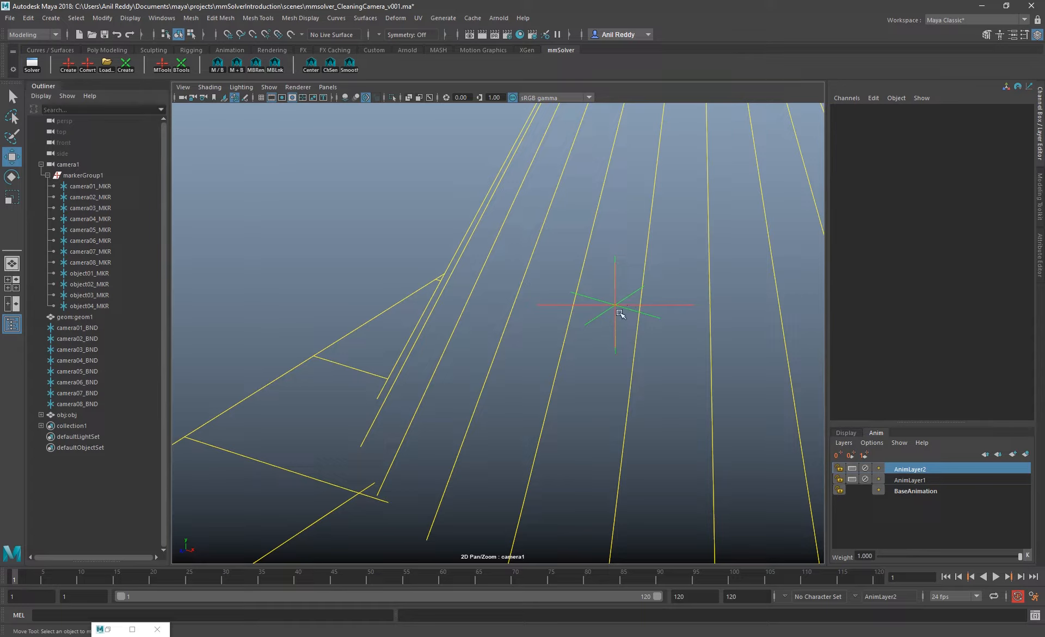
Create a new marker in the empty area to the upper left of the cone, at about X -0.12, Y 0.232
right_click_drag(618, 312, 487, 251)
right_click_drag(607, 332, 485, 285)
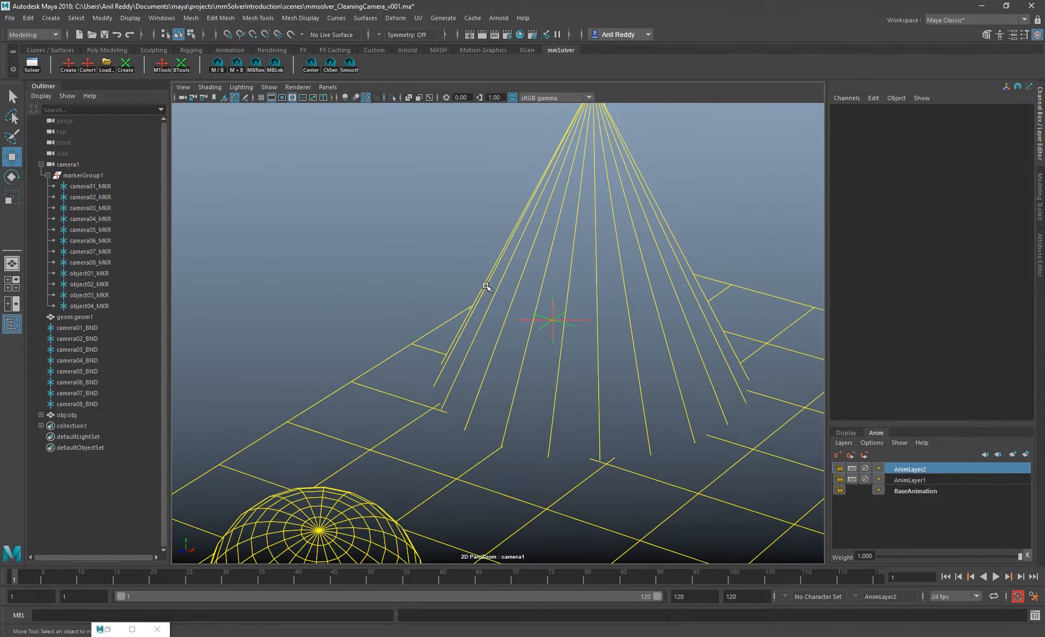
right_click_drag(548, 306, 381, 245)
left_click(68, 64)
left_click_drag(440, 333, 362, 248)
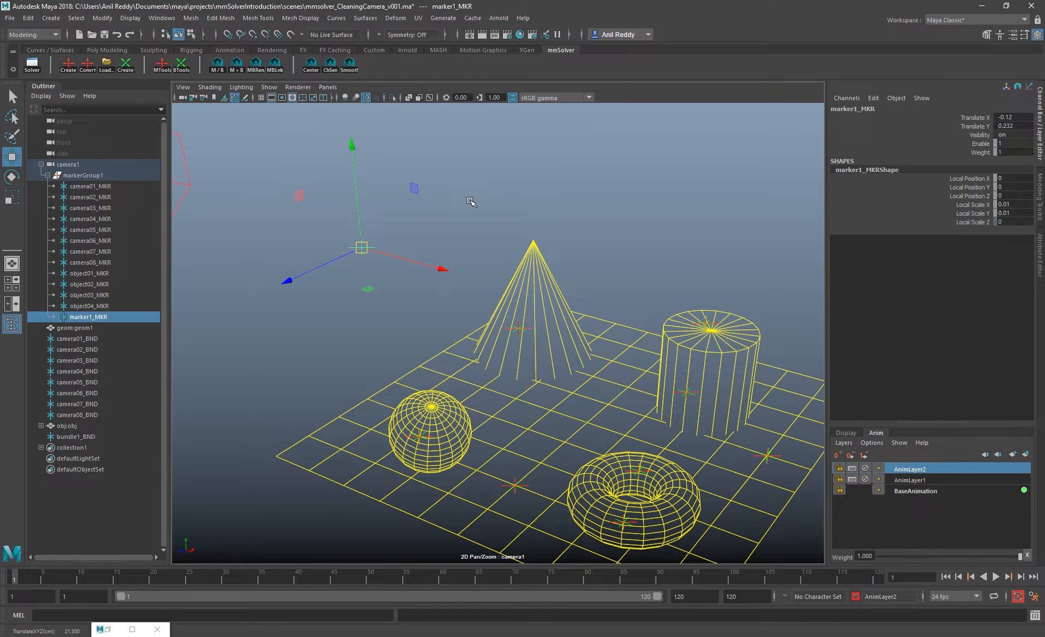
Re-project the new marker's bundle, view it in the persp view and return to the cameraShape1 view
right_click(184, 66)
left_click(223, 84)
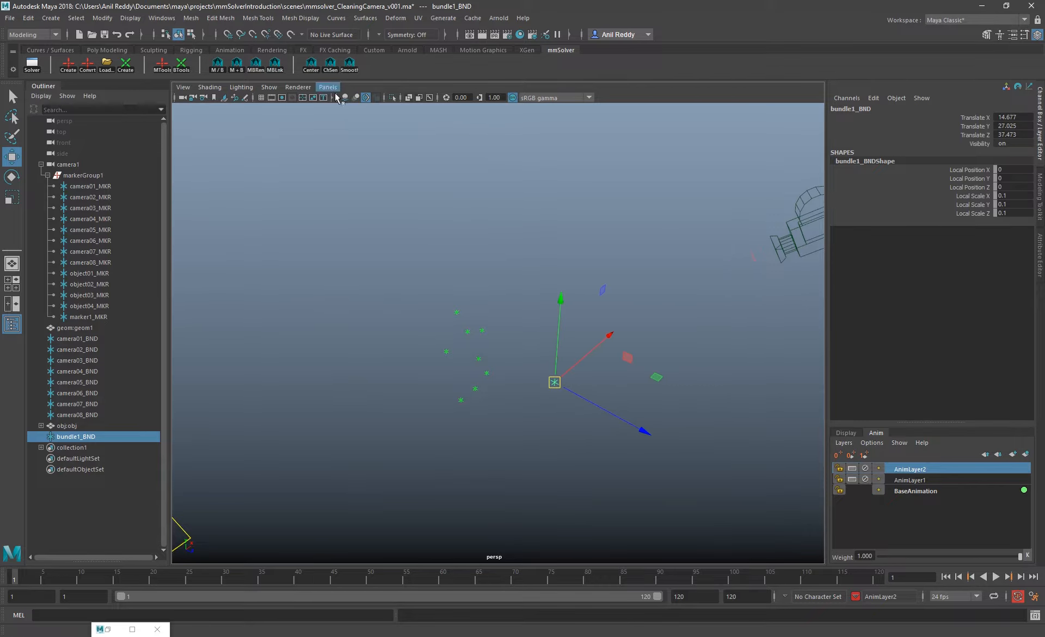
left_click(328, 87)
mouse_move(382, 98)
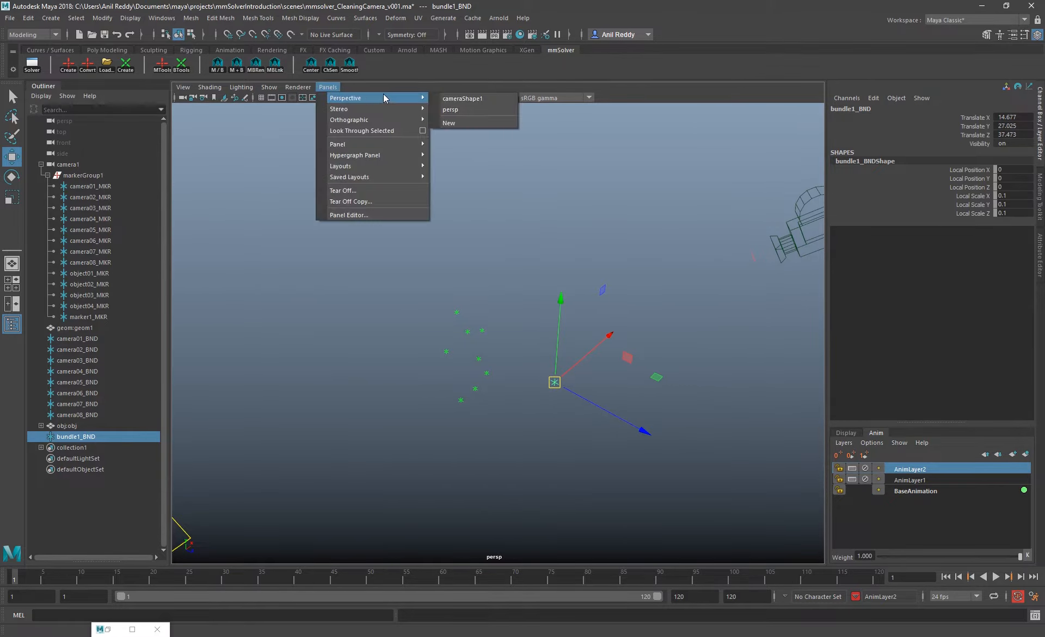
left_click(476, 100)
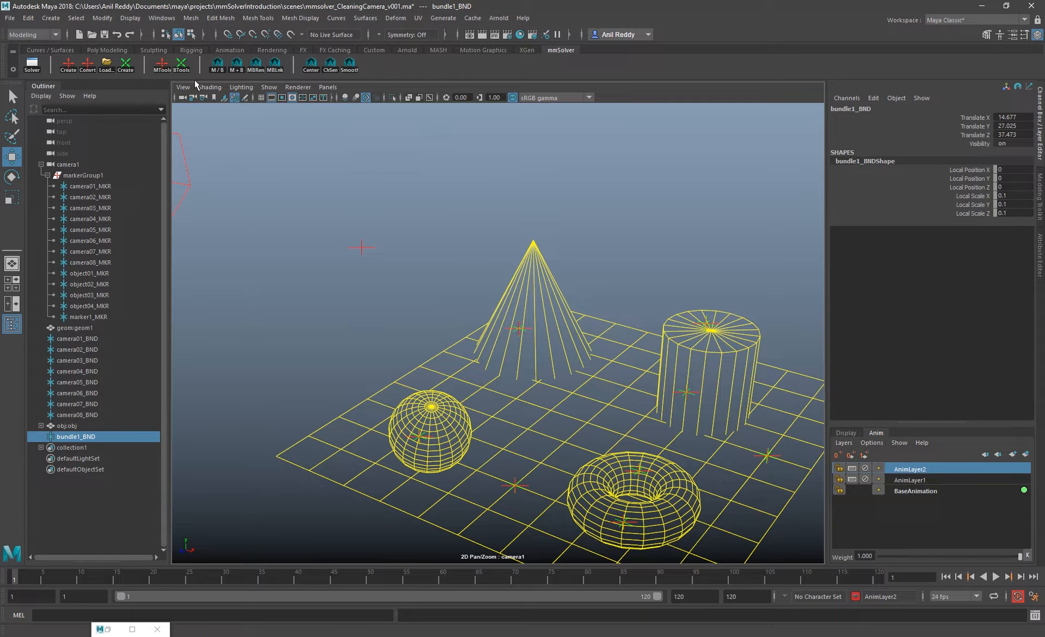
left_click(181, 65)
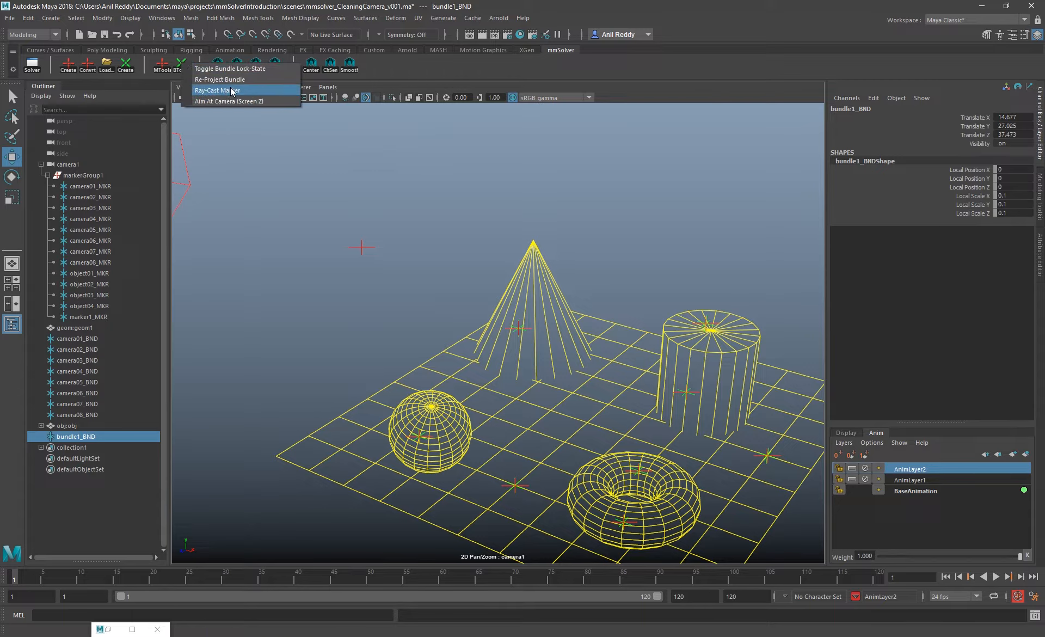
left_click(299, 167)
left_click(186, 68)
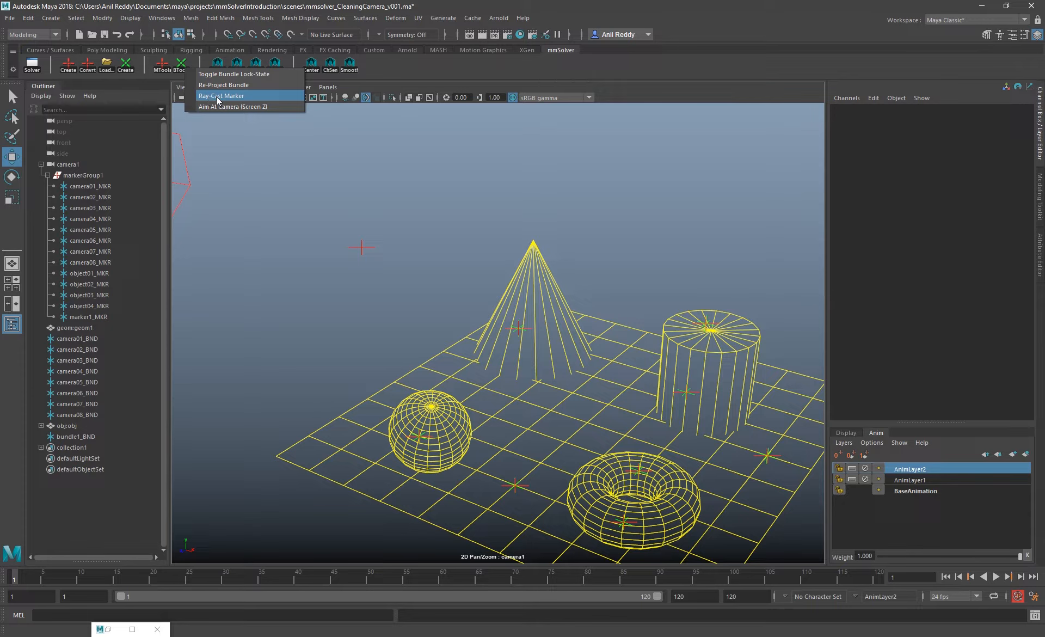
left_click(391, 87)
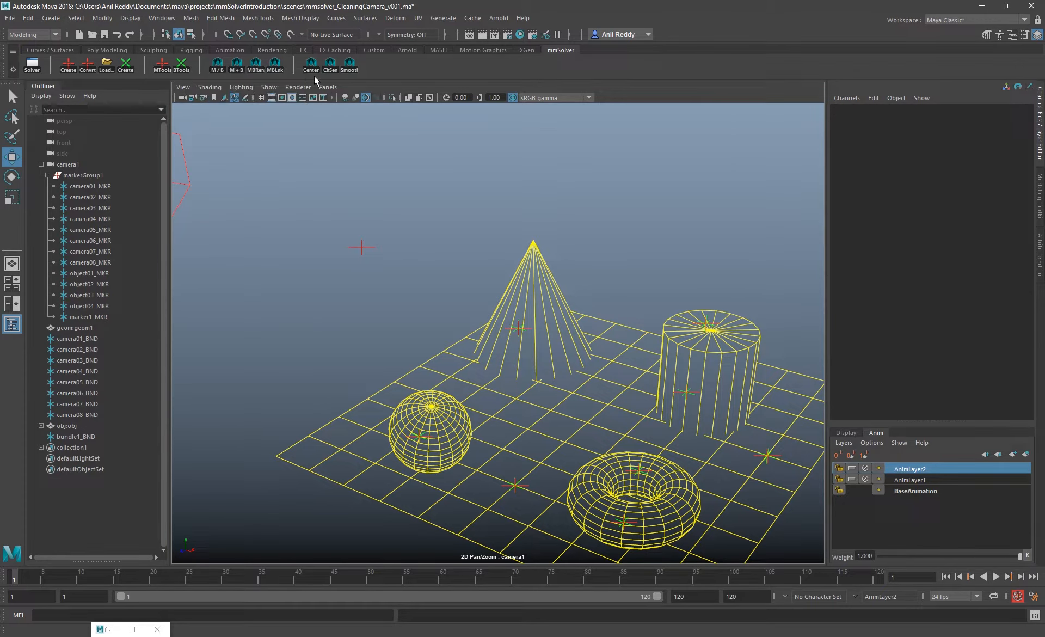
Show the image planes in the camera view again and turn off the 2D pan/zoom
left_click(269, 87)
left_click(296, 243)
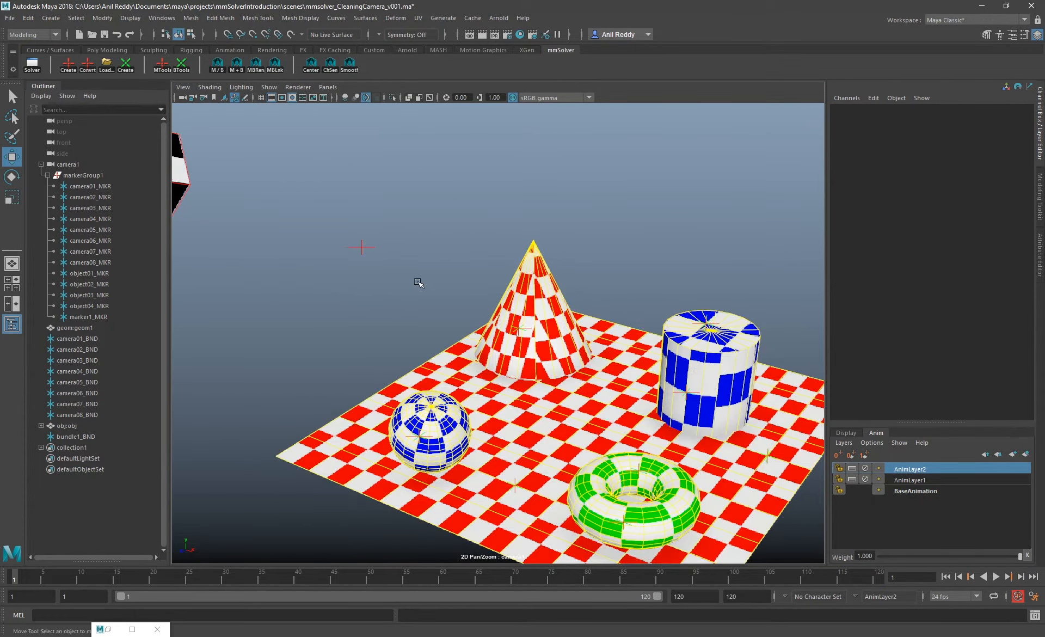
key("backslash")
Select markers camera01_MKR through camera08_MKR, play the shot and go back to the first frame
left_click_drag(109, 185, 121, 264)
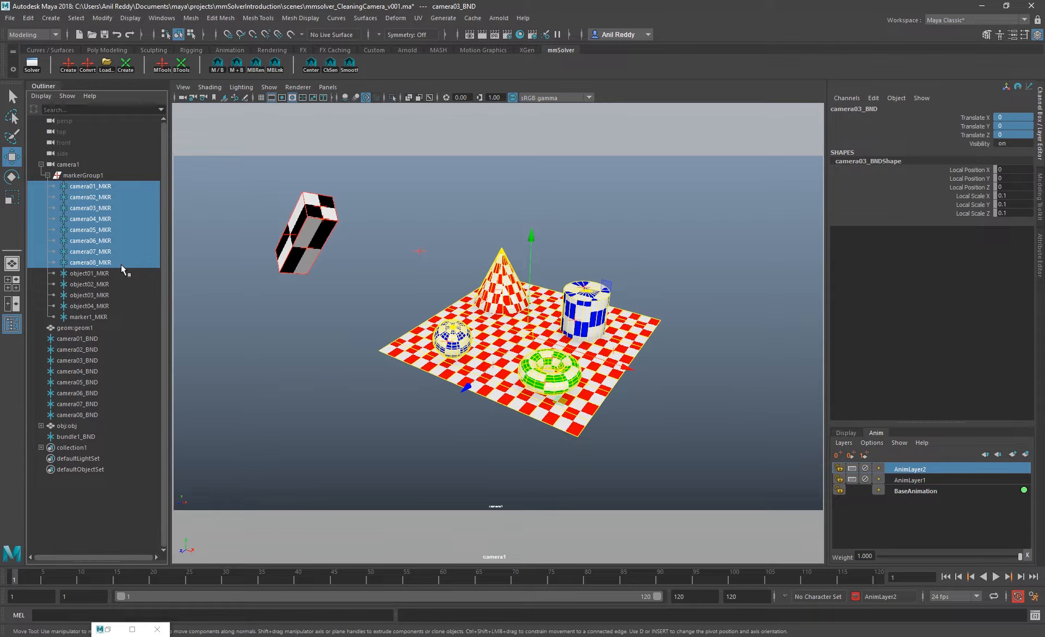
key("alt+v")
left_click(946, 577)
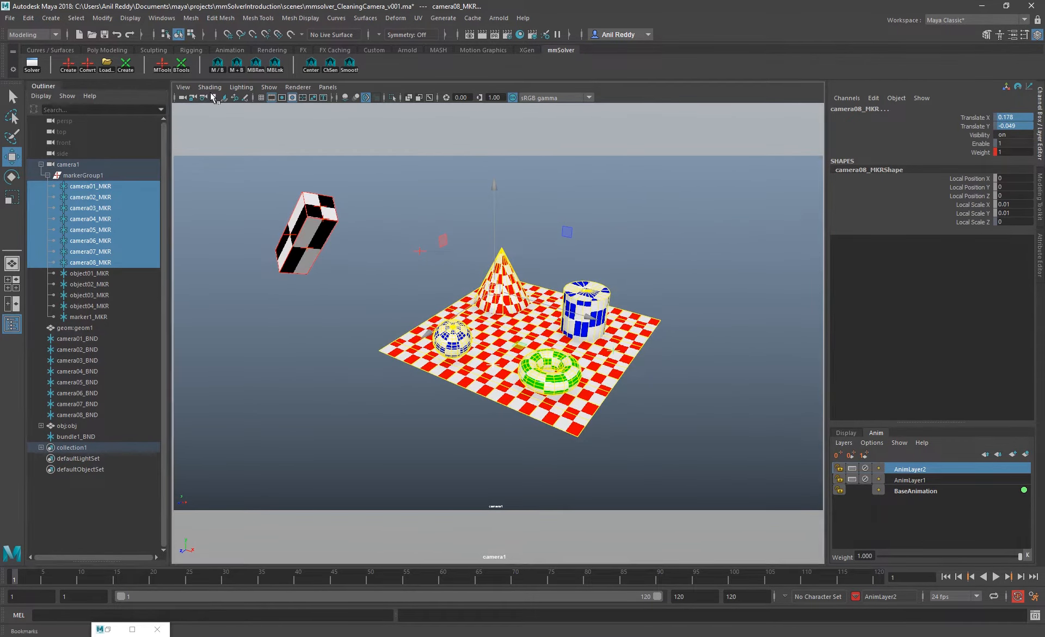
Hide the polygon geometry and zoom in on the image plane to examine where the markers sit on the objects
left_click(269, 88)
left_click(285, 200)
key("backslash")
right_click_drag(463, 220, 537, 220)
middle_click_drag(536, 220, 559, 282)
left_click(669, 248)
middle_click_drag(719, 357, 594, 258)
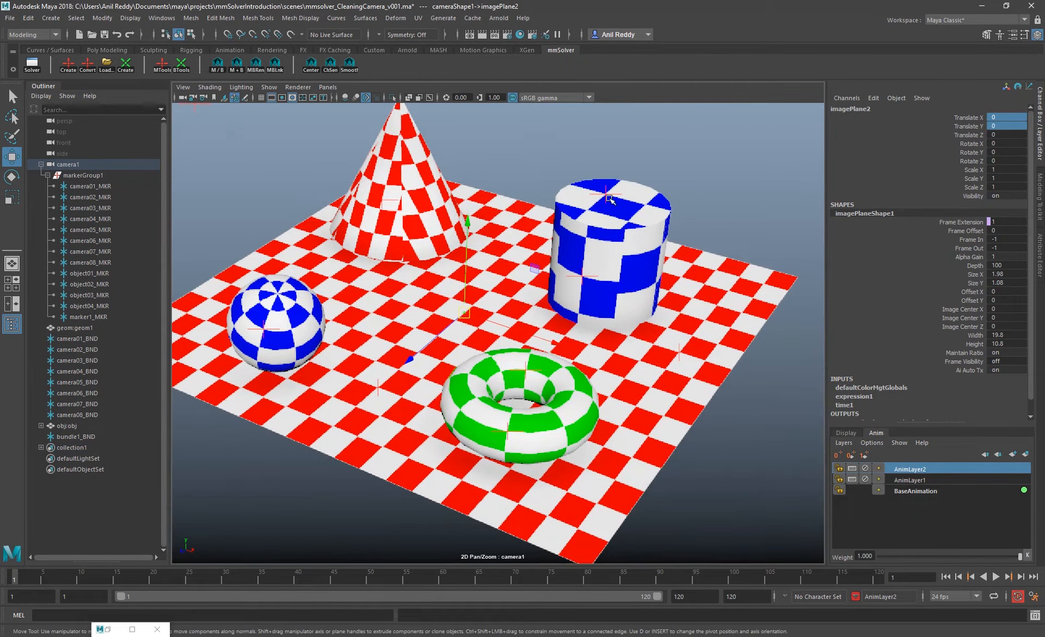
middle_click_drag(576, 316, 605, 310)
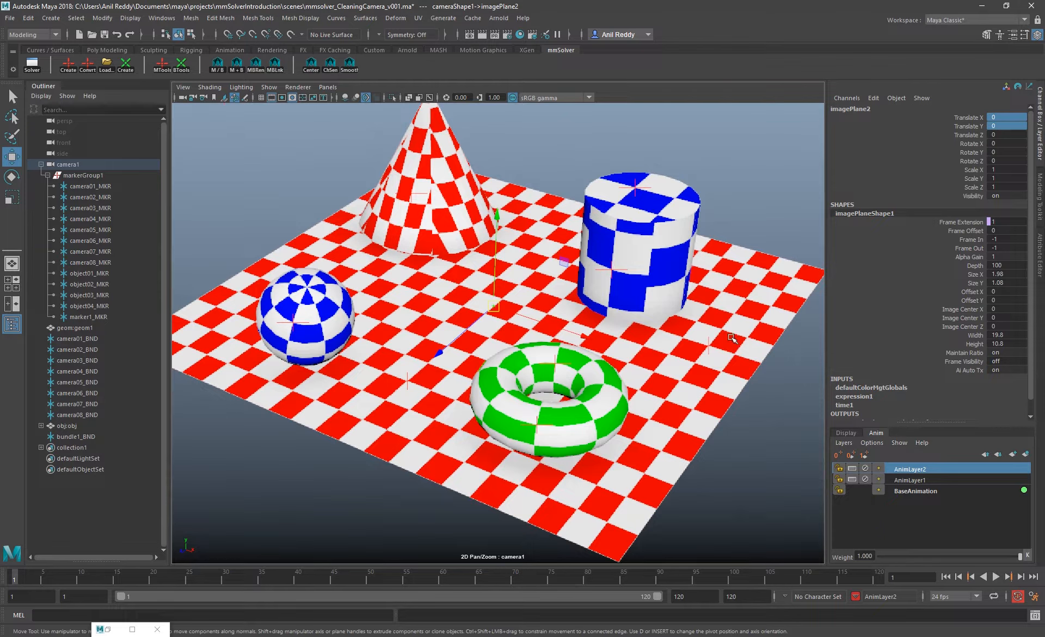
Reset the 2D pan/zoom and show the polygon geometry in the camera view again
key("backslash")
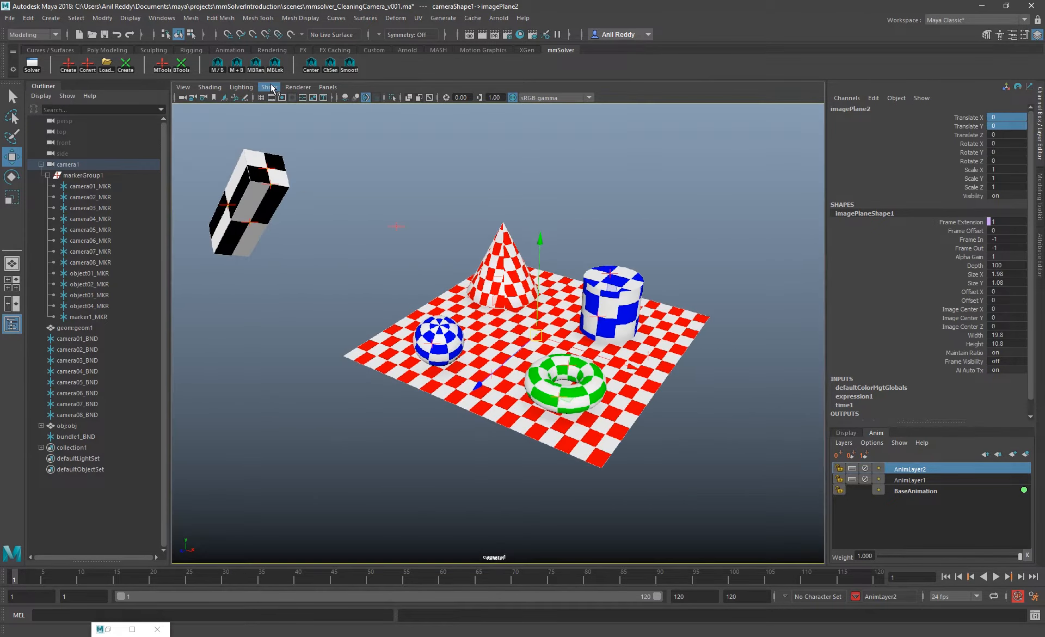
left_click(283, 97)
left_click(269, 87)
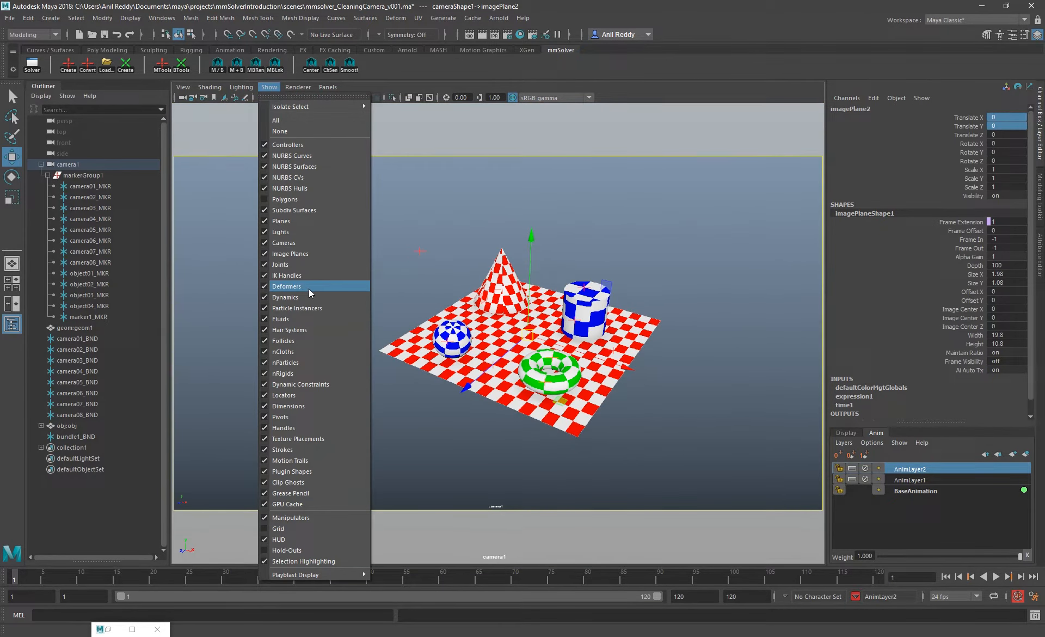
left_click(285, 199)
Ray-cast markers camera01_MKR through camera08_MKR onto the scene geometry
left_click_drag(105, 191, 109, 263)
left_click(191, 70)
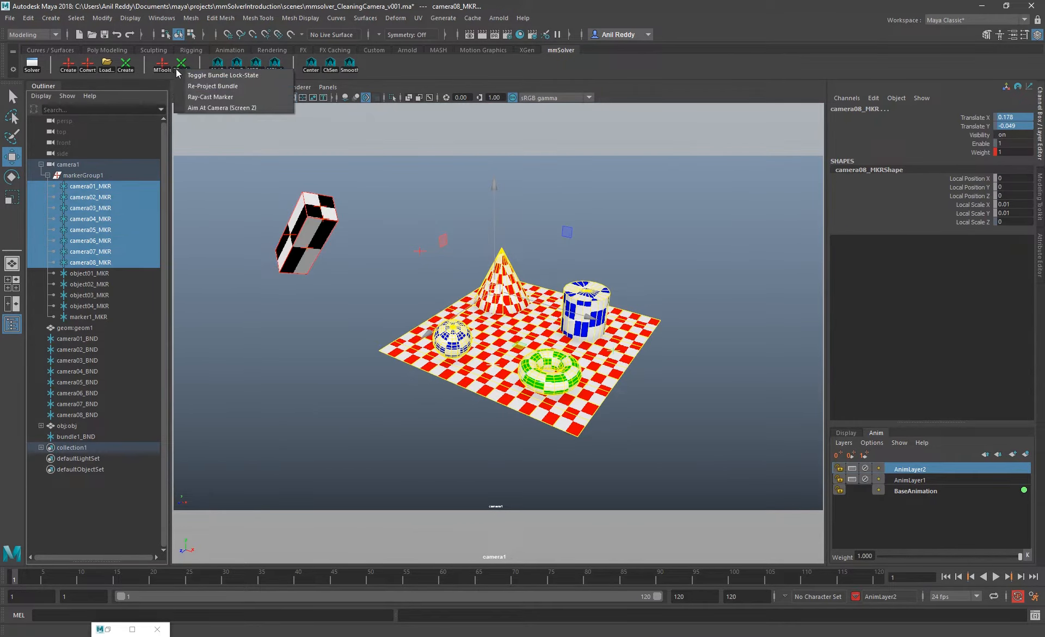
left_click(209, 97)
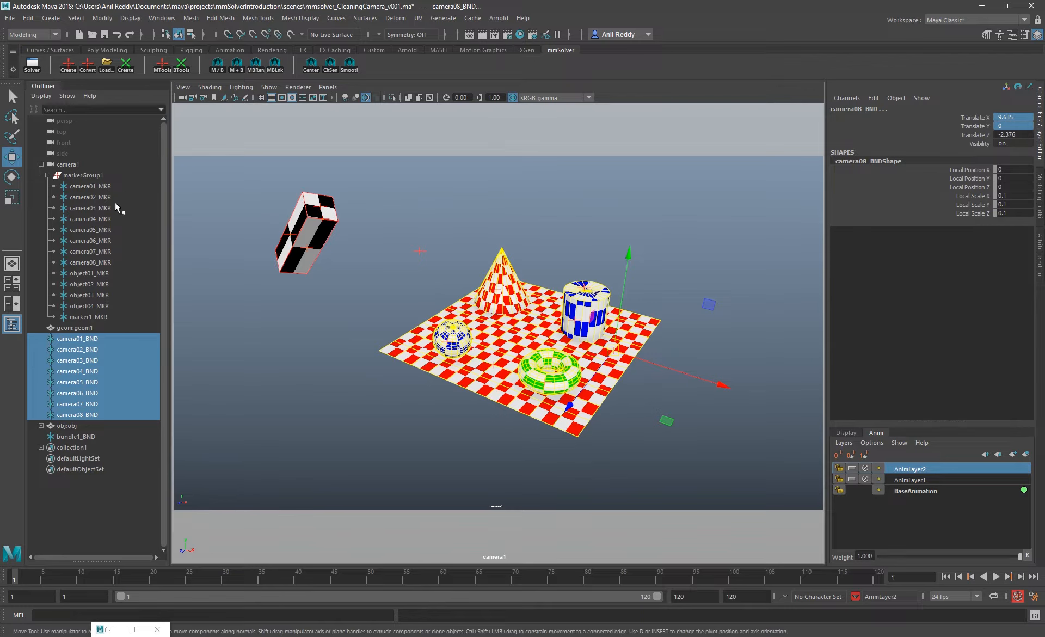
Zoom in on camera01_MKR at the cone and select its bundle camera01_BND to compare their positions
left_click(100, 186)
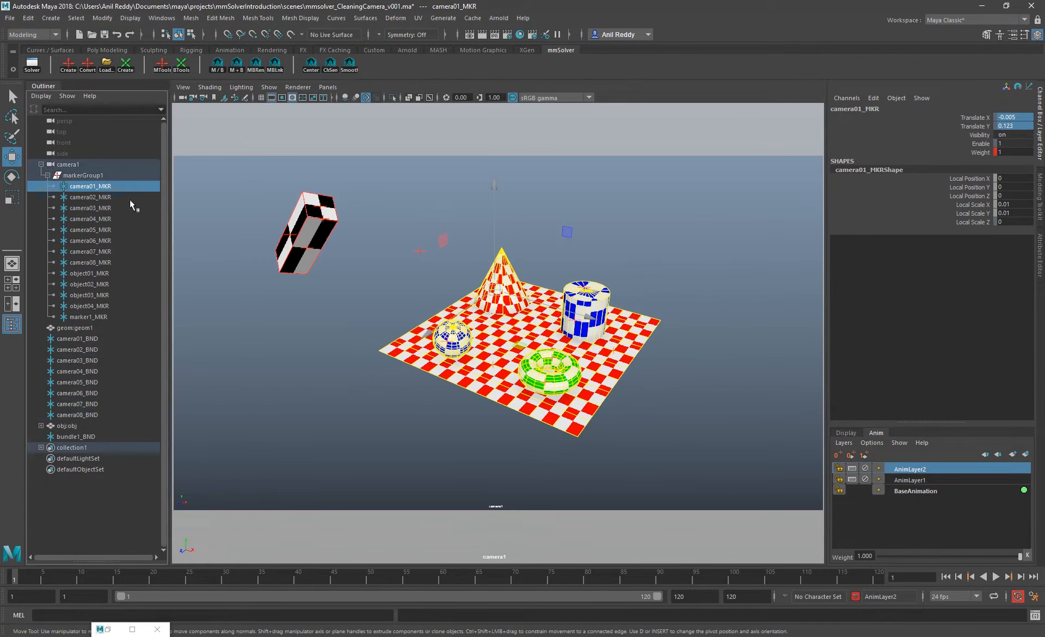
key("backslash")
right_click_drag(555, 303, 658, 469)
middle_click_drag(472, 301, 678, 538)
right_click_drag(534, 305, 566, 357)
left_click(77, 338)
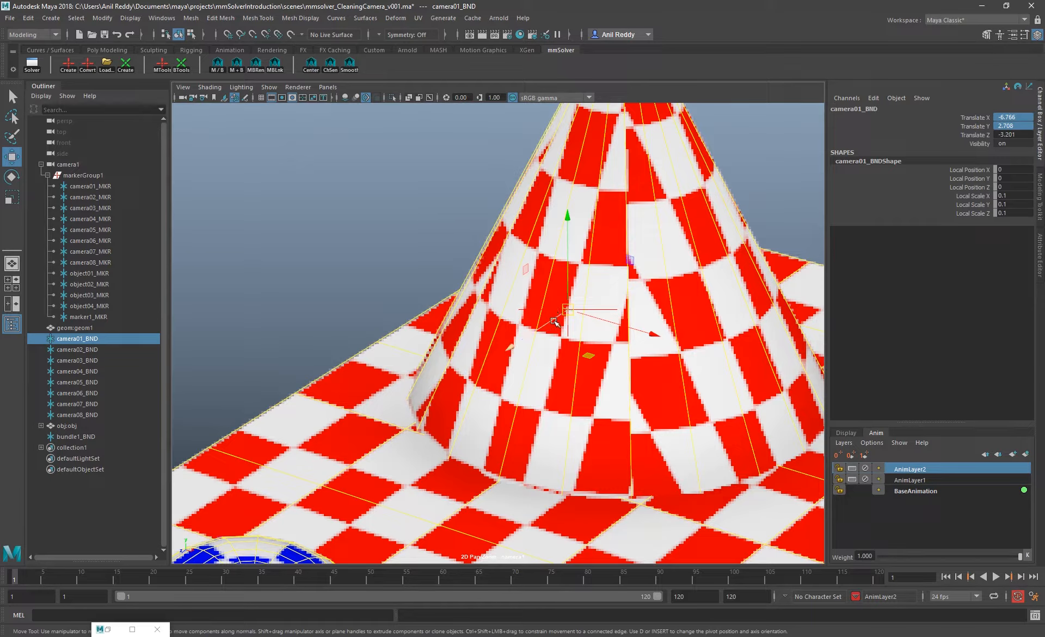
Switch the viewport to the persp camera in wireframe and examine camera01_BND on the cone's surface
left_click(328, 87)
left_click(450, 109)
key("4")
left_click_drag(457, 292, 487, 288, "alt")
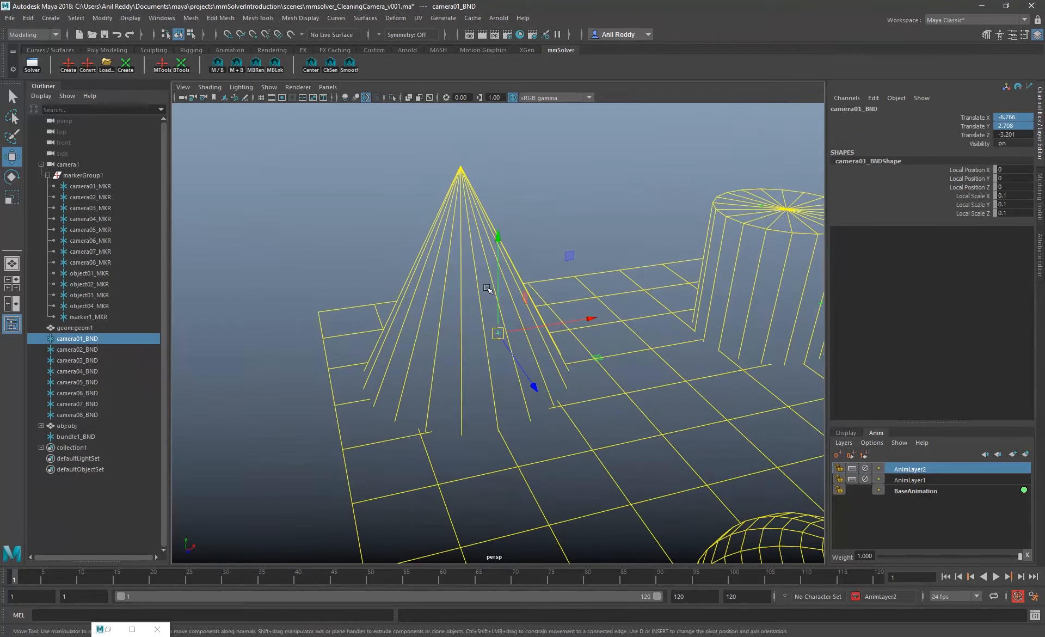
Return to the cameraShape1 view without 2D pan/zoom and step through the bundles as far as camera07_BND
left_click(327, 87)
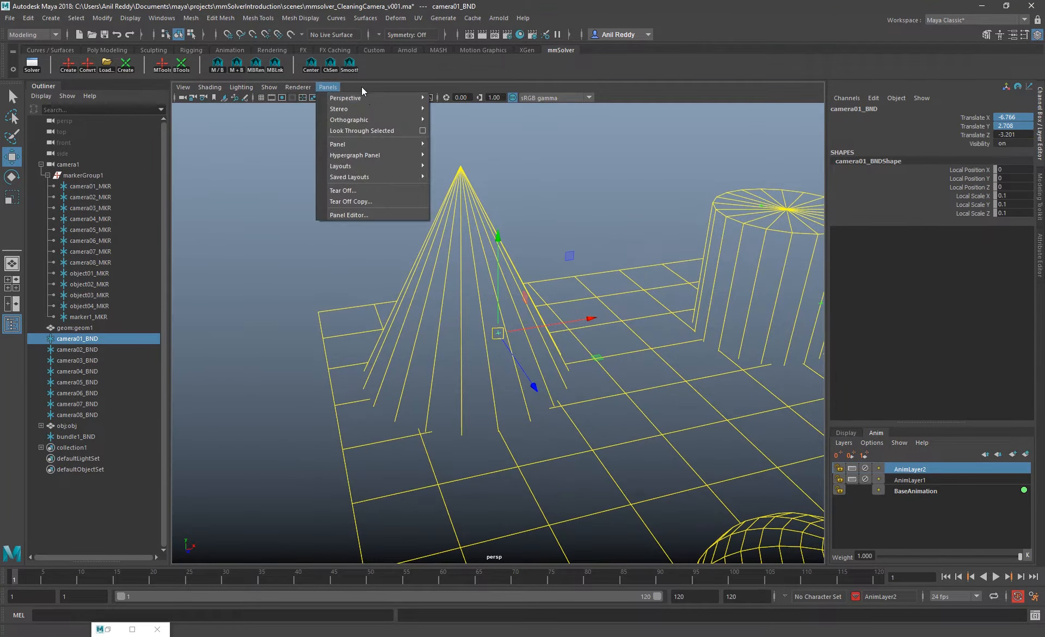
mouse_move(414, 98)
left_click(456, 98)
left_click(234, 97)
key("Right")
key("Right")
key("Right")
key("Right")
key("Right")
key("Right")
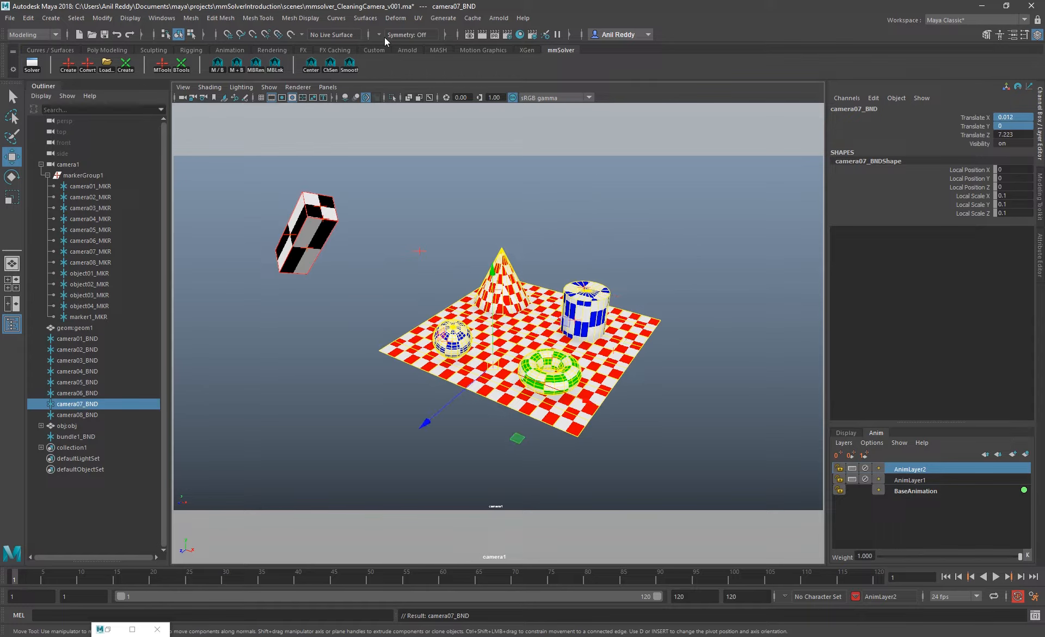
Switch back to the persp camera and examine camera07_BND on the ground plane from several angles
left_click(332, 86)
mouse_move(400, 95)
left_click(479, 110)
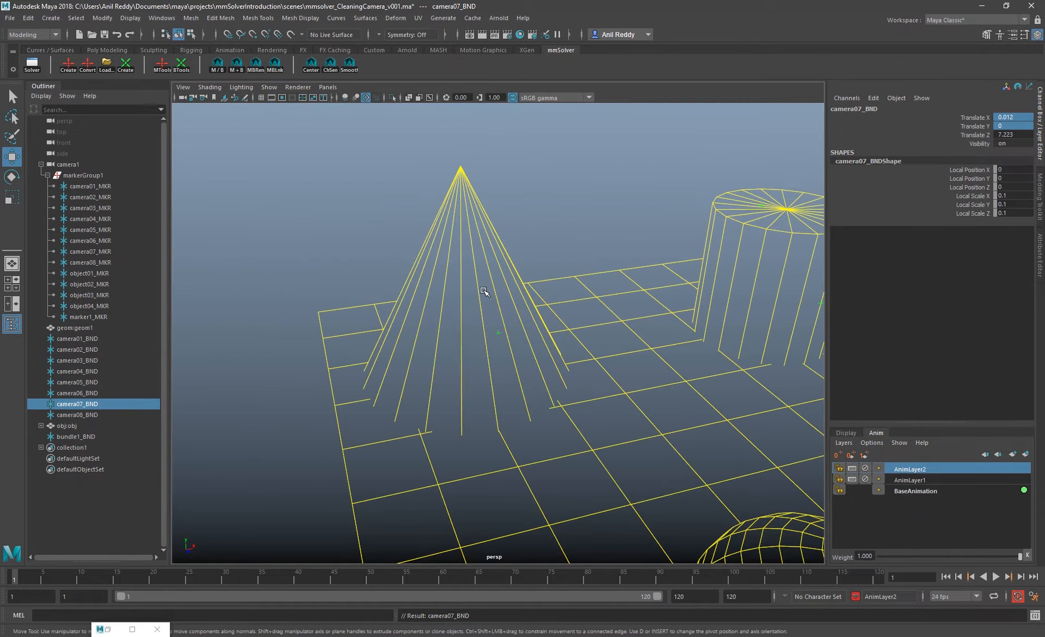
right_click_drag(484, 291, 607, 443, "alt")
left_click_drag(607, 442, 536, 419, "alt")
right_click_drag(490, 403, 507, 331, "alt")
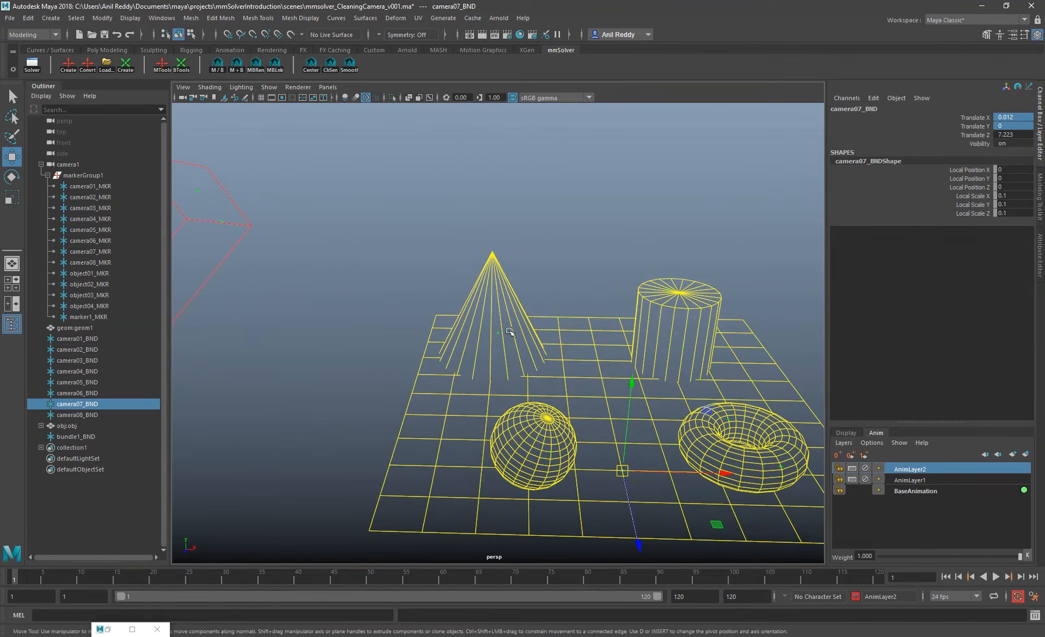
middle_click_drag(643, 349, 531, 248, "alt")
mouse_move(531, 247)
left_mouse_down("alt")
mouse_move(597, 259)
mouse_move(531, 245)
left_mouse_up("alt")
middle_click_drag(564, 338, 601, 361, "alt")
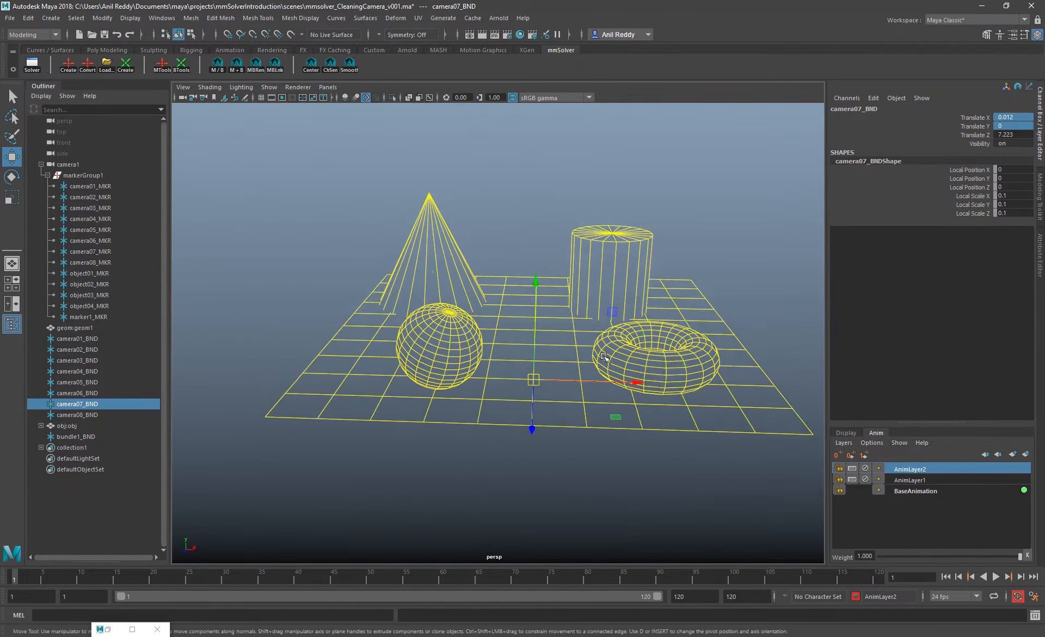
left_click_drag(600, 361, 573, 370, "alt")
right_click_drag(572, 370, 611, 385, "alt")
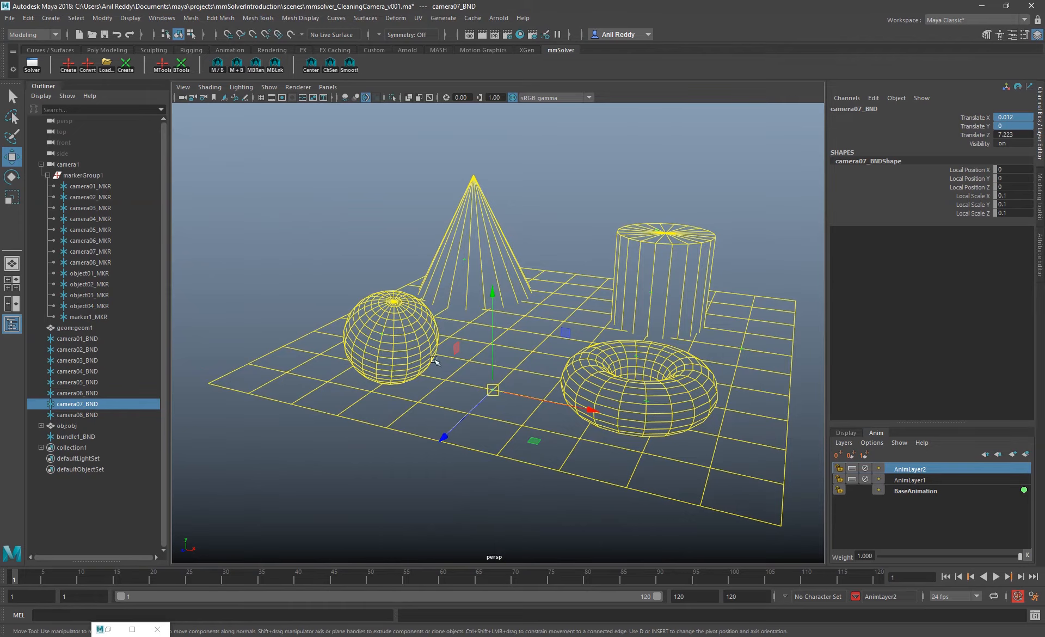
left_click_drag(430, 366, 525, 381, "alt")
Select the camera bundles one after another, starting at camera01_BND, to check their positions on the geometry
left_click(96, 339)
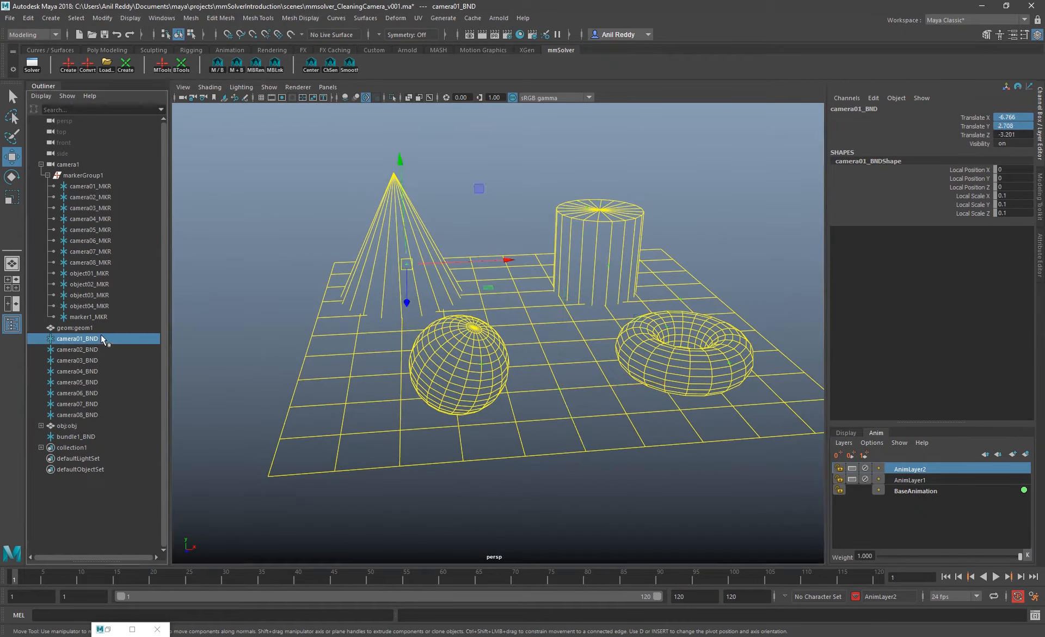
key("Down")
key("Down")
key("Down")
key("Down")
key("Down")
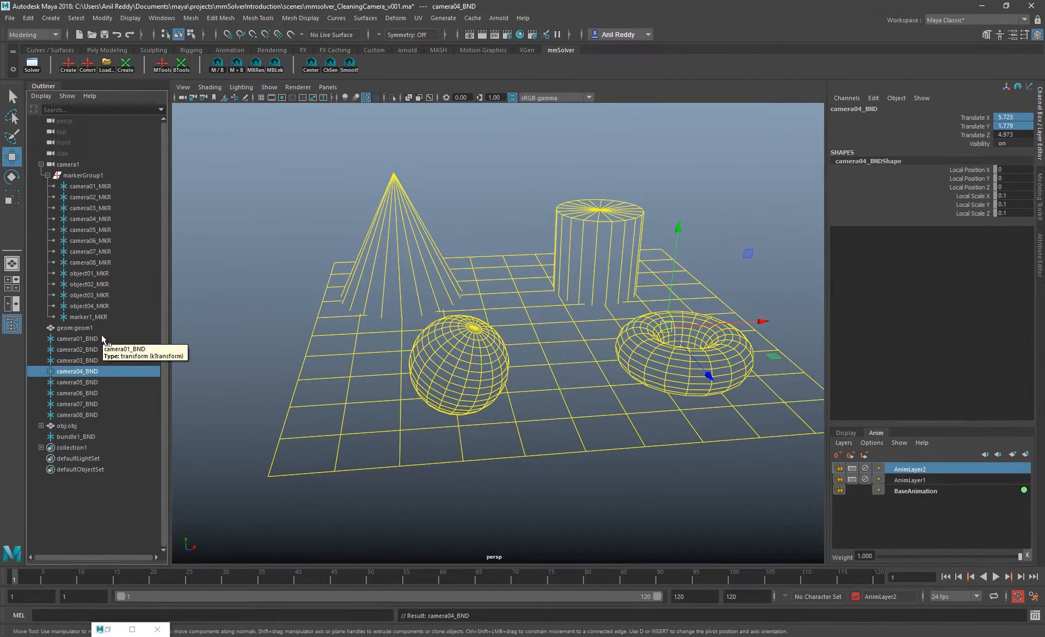
key("Down")
key("Down")
key("Down")
Select bundles camera01_BND through camera08_BND and return the viewport to the cameraShape1 view
left_click(95, 338)
left_click(93, 415, "shift")
left_click(328, 88)
left_click(436, 98)
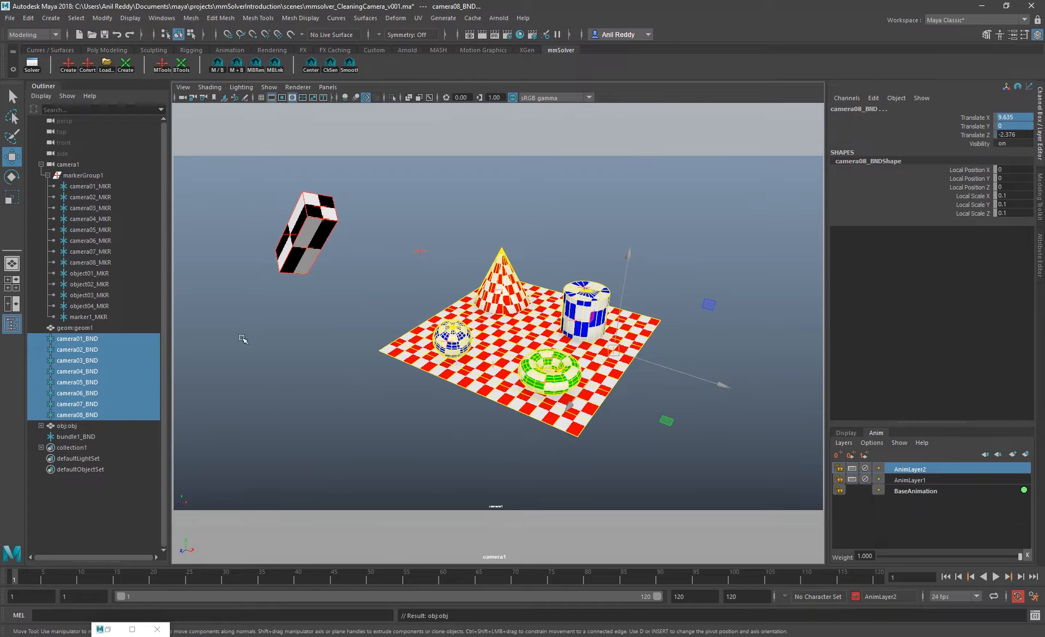
left_click(182, 64)
left_click(249, 99)
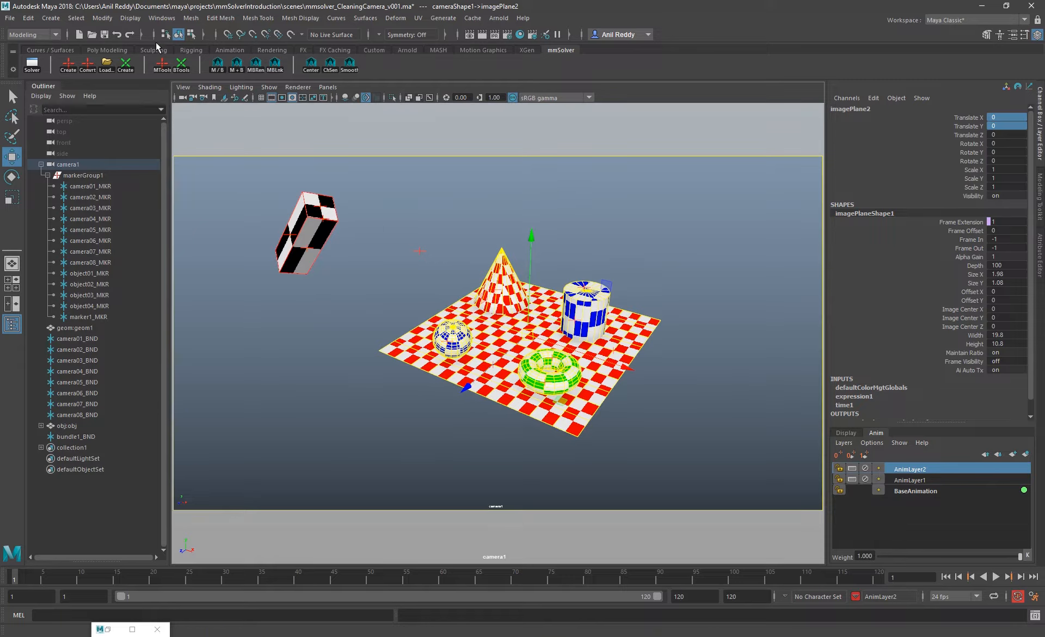
left_click(181, 64)
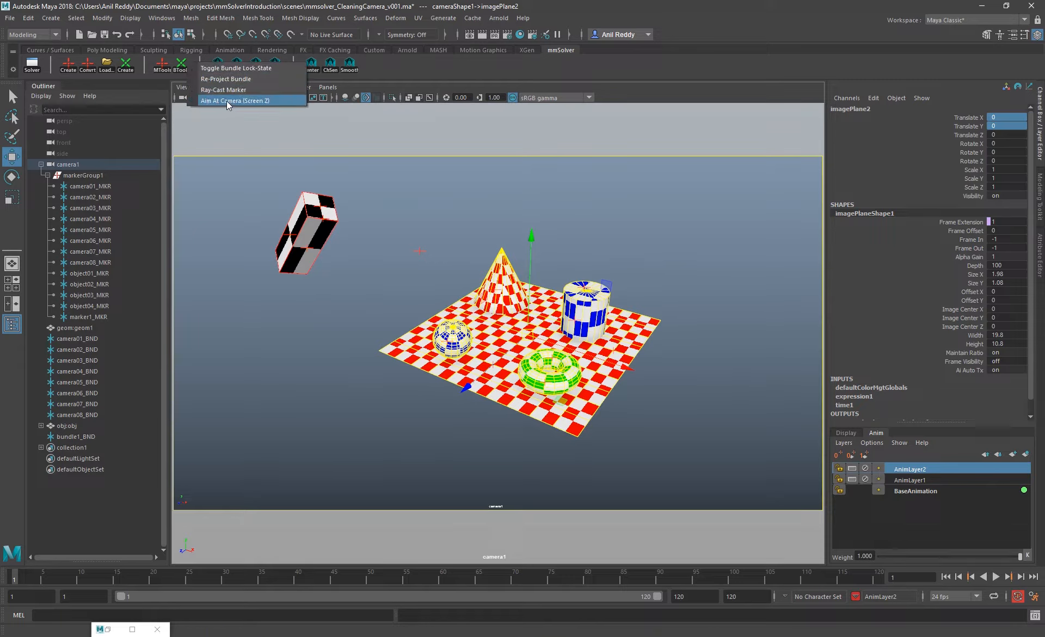
left_click(436, 215)
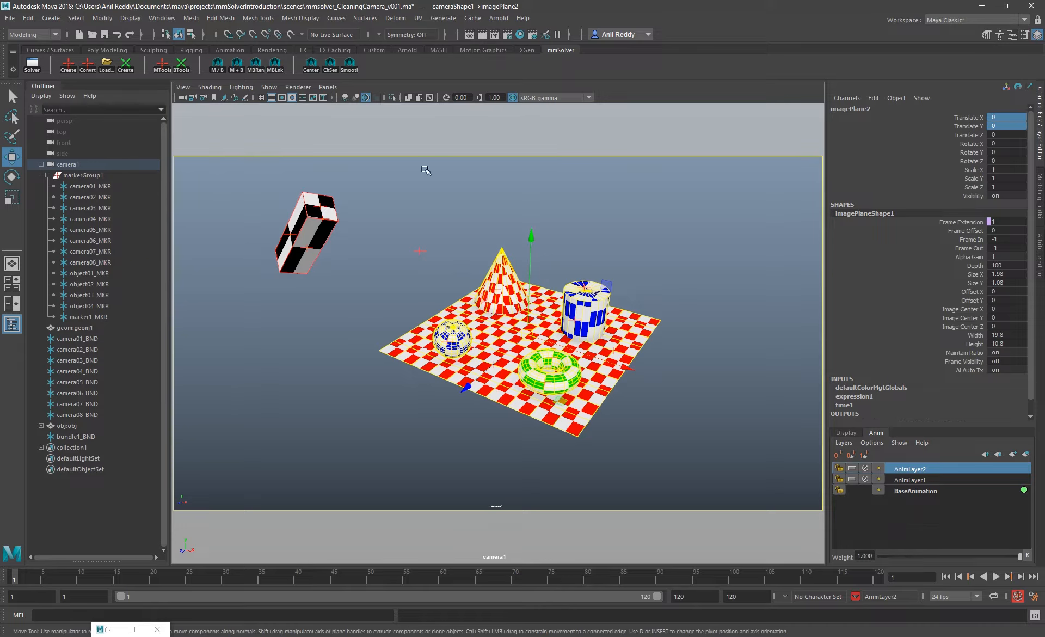
Move marker1_MKR to the checkered ground plane's left corner, at about X -0.189, Y -0.048
left_click(582, 285)
left_click(420, 251)
left_click_drag(419, 251, 376, 352)
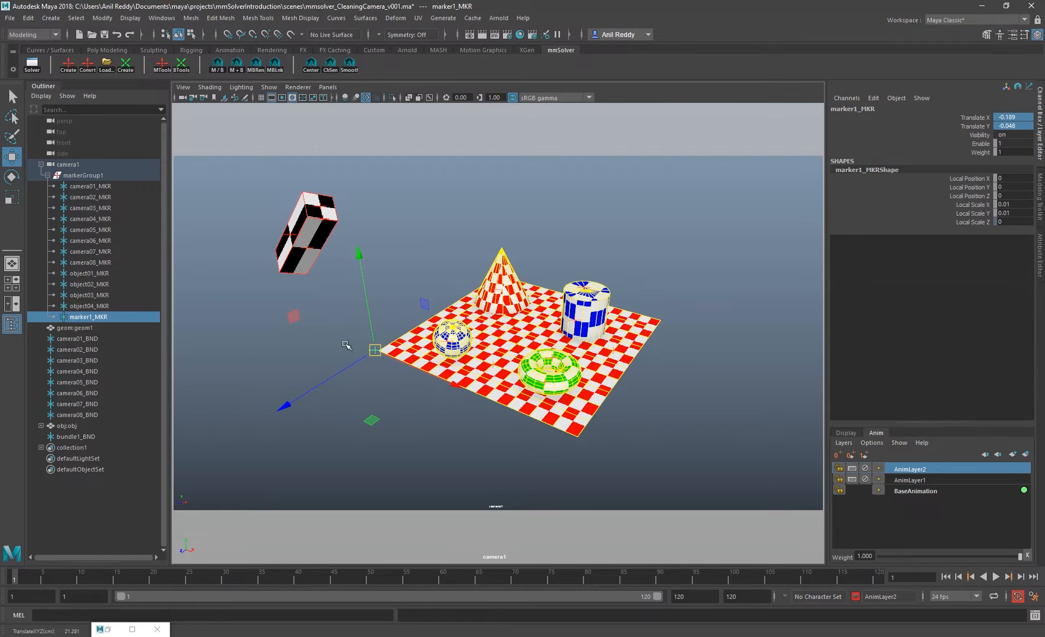
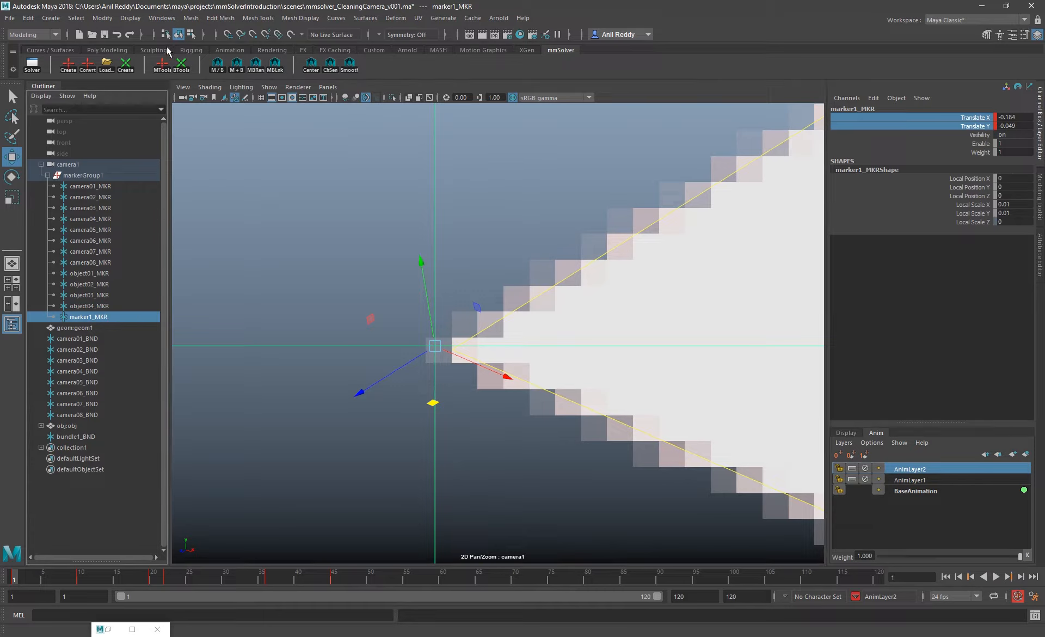
Try to ray-cast marker1_MKR onto the geometry, and re-project its bundle, bundle1_BND, onto the marker at the ground plane corner
left_click(182, 65)
left_click(217, 97)
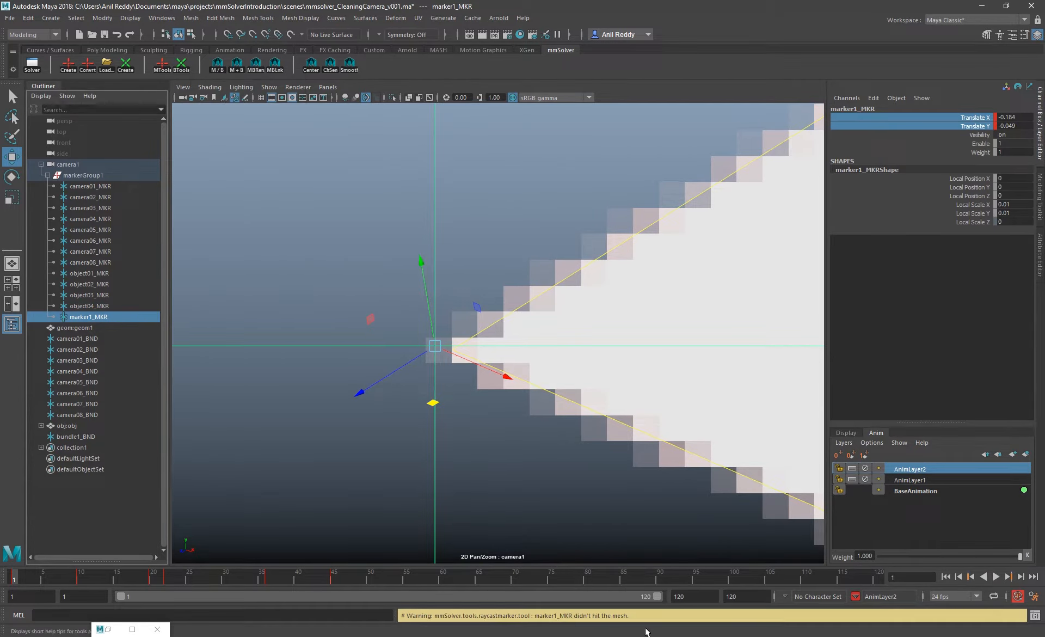
left_click(182, 65)
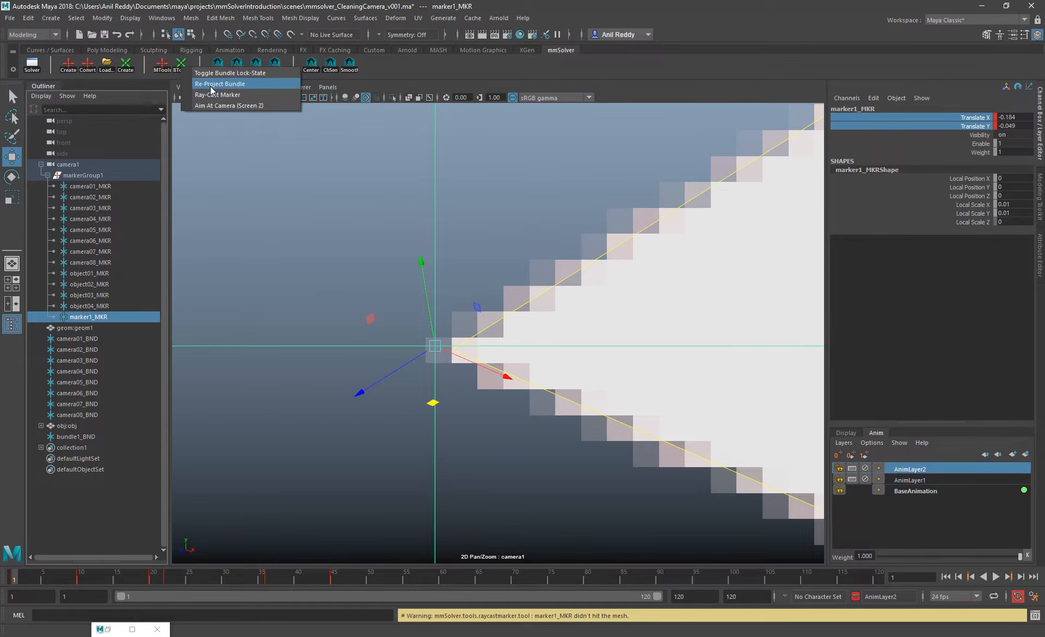
left_click(213, 85)
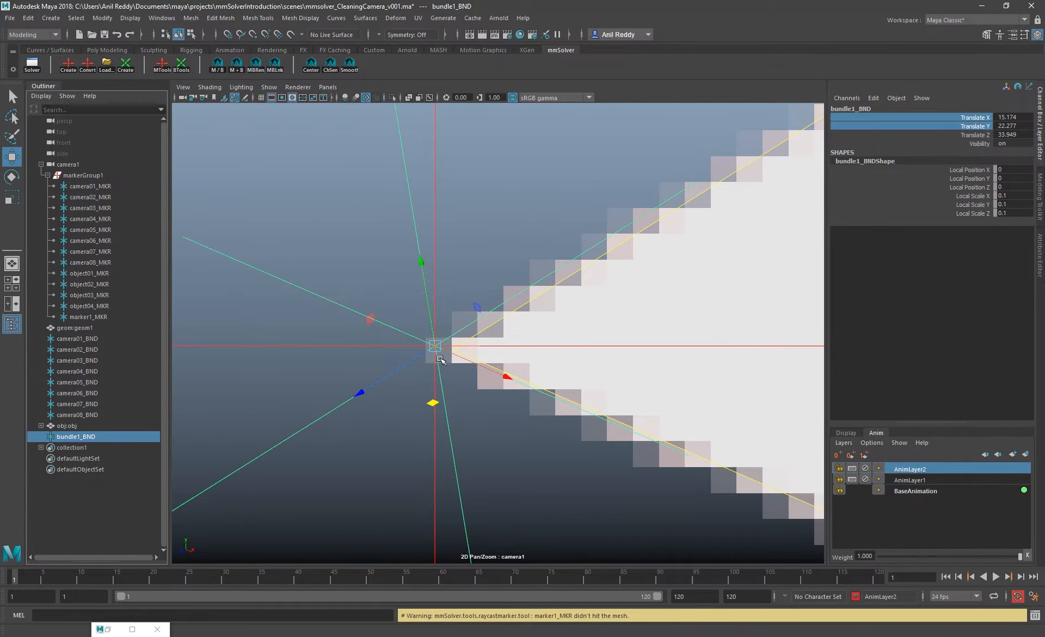
scroll(440, 360, "down", 5)
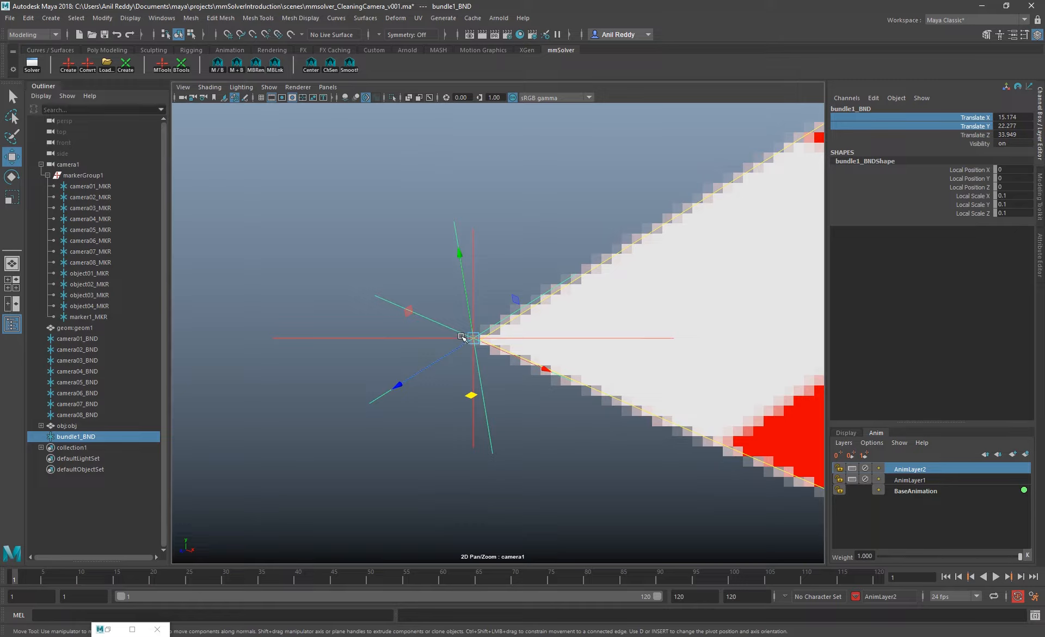
Set bundle1_BND's move manipulator to Aim At Camera (Screen Z) and examine its axis toward camera1 in the persp view
left_click(184, 65)
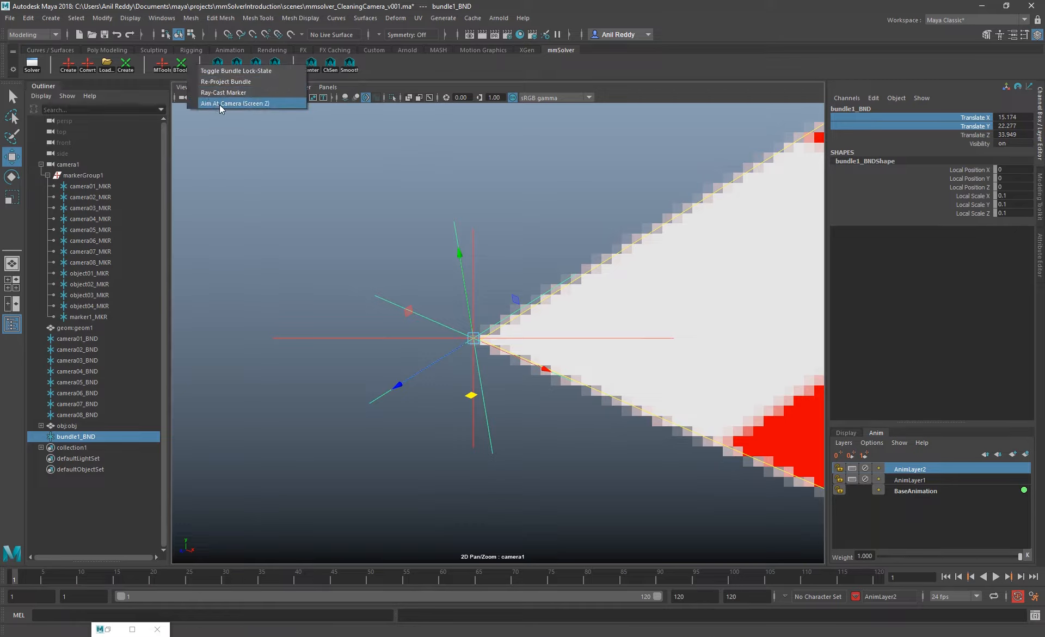
left_click(220, 104)
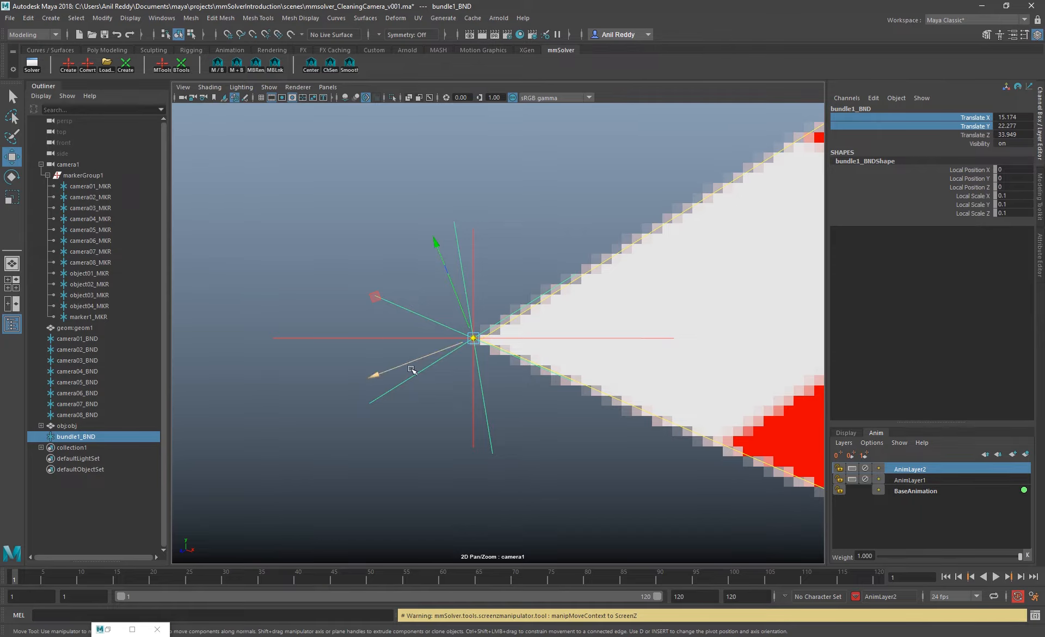
key("space")
middle_click_drag(502, 254, 474, 244, "alt")
scroll(642, 289, "up", 4)
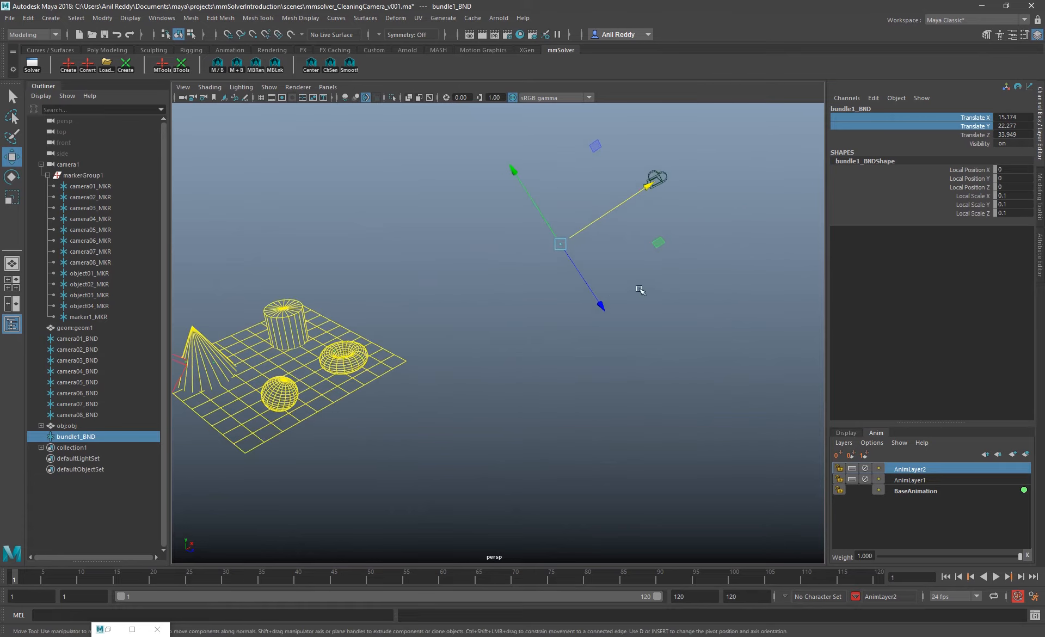
middle_click_drag(548, 326, 521, 365, "alt")
scroll(554, 409, "up", 5)
left_click_drag(555, 408, 362, 425, "alt")
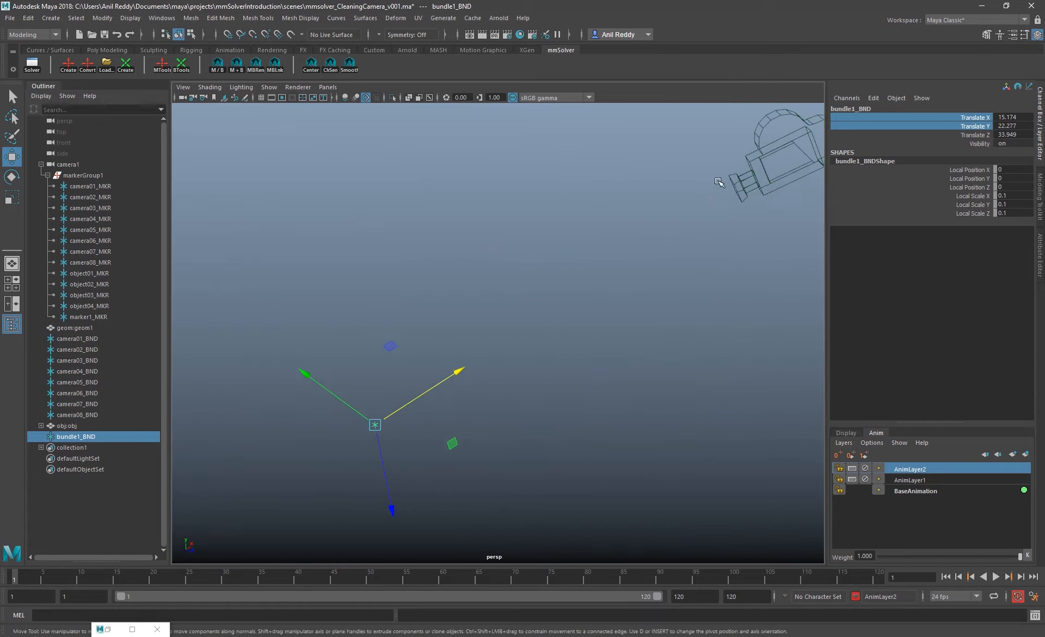
right_click_drag(721, 183, 433, 296, "alt")
left_click_drag(578, 293, 575, 296)
key("space")
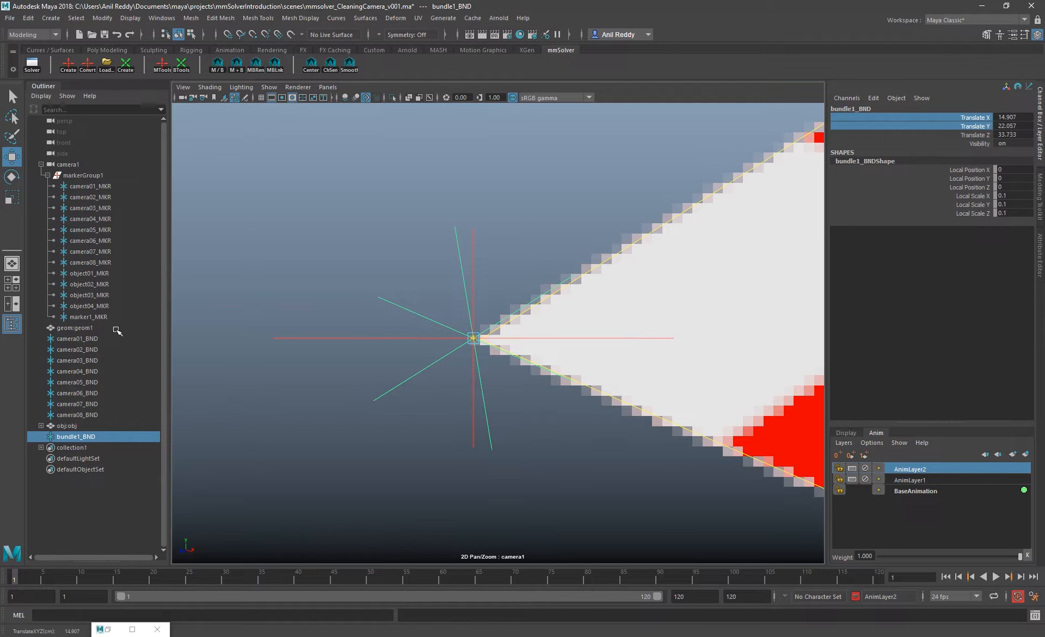
Arrange the persp view beside the camera1 view, collapsing the front and side views
key("space")
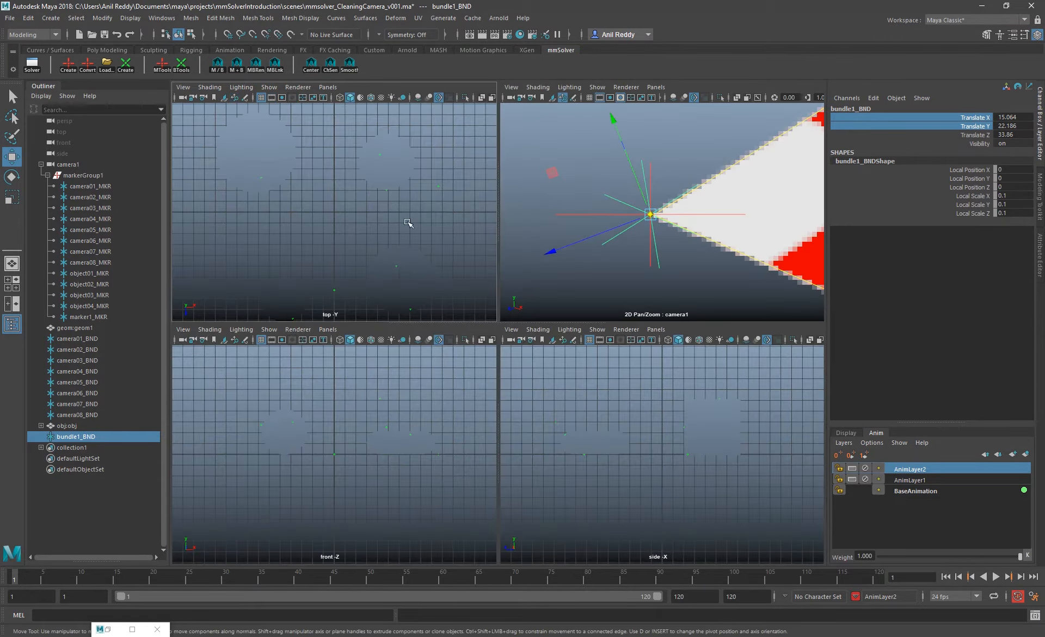
left_click(328, 87)
mouse_move(414, 98)
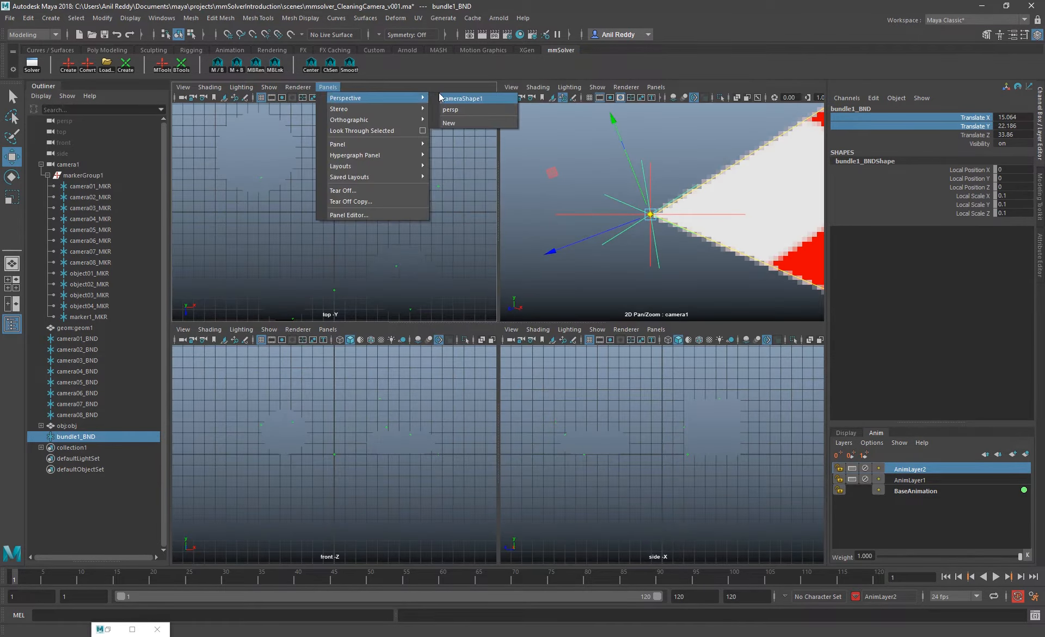
left_click(464, 110)
left_click_drag(497, 322, 497, 553)
middle_click_drag(615, 472, 387, 194)
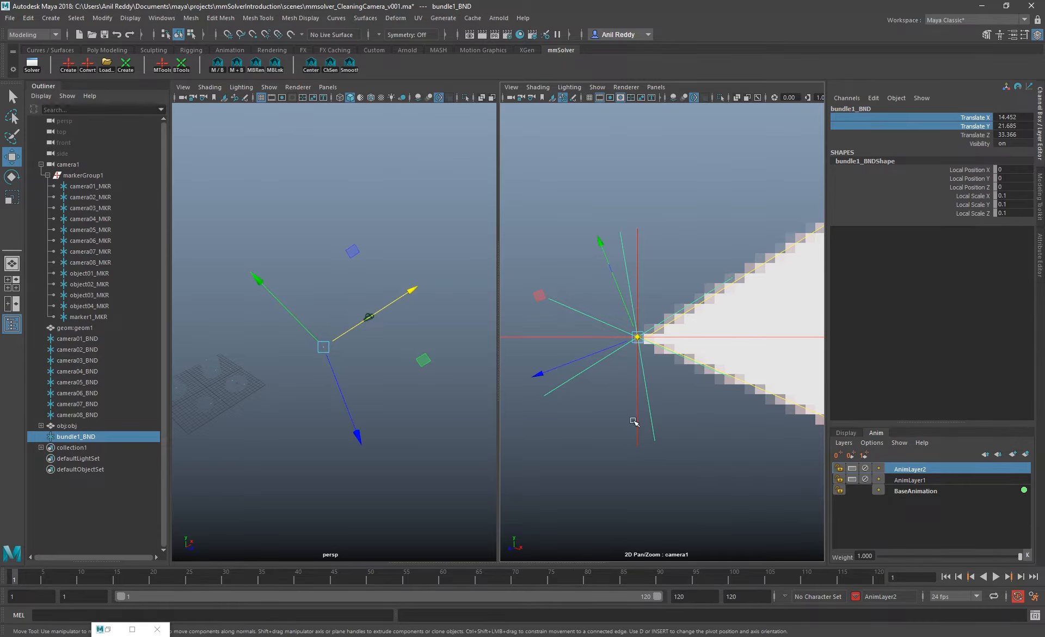
Slide bundle1_BND along the camera's depth axis close to the ground plane, at about X -11.677, Y 0.287, Z 12.29
middle_click_drag(635, 423, 681, 442)
left_click_drag(412, 291, 274, 374)
middle_click_drag(207, 403, 370, 349, "alt")
scroll(289, 381, "up", 5)
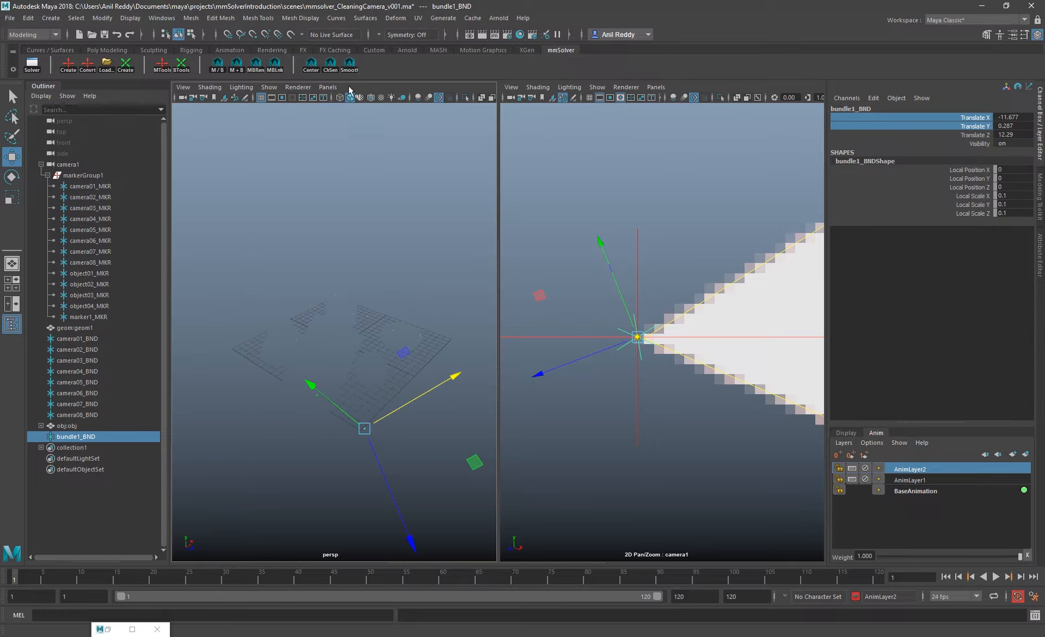
Show the geometry wireframe in the persp view and fine-tune bundle1_BND's depth to about X -12.023, Y 0.003, Z 12.01
left_click(417, 98)
left_click_drag(310, 392, 355, 394, "alt")
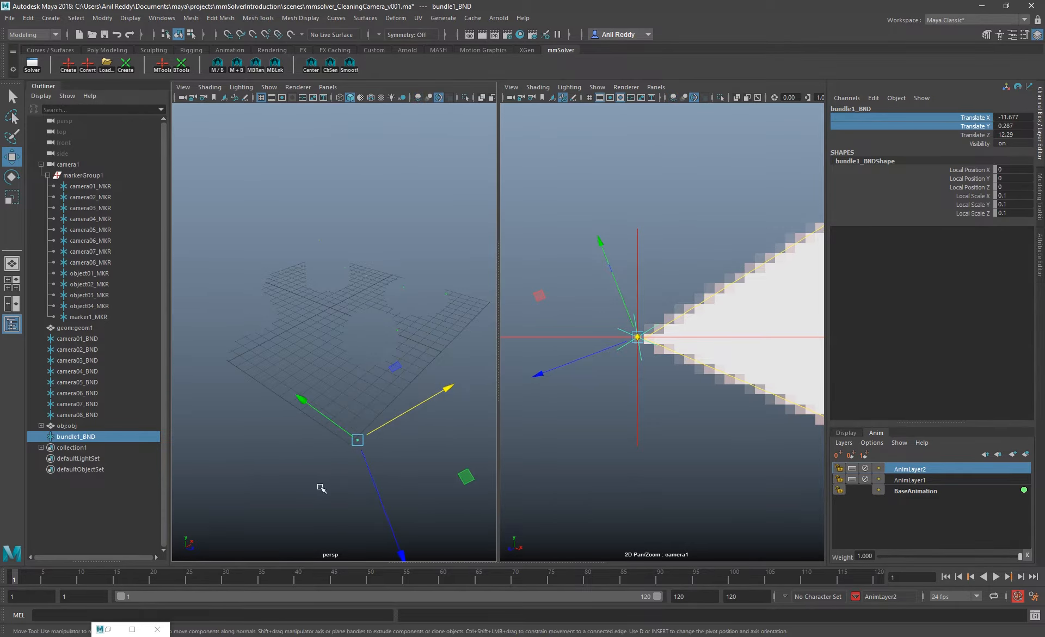
mouse_move(322, 487)
left_mouse_down("alt")
mouse_move(348, 476)
mouse_move(335, 476)
left_mouse_up("alt")
left_click(371, 97)
left_click_drag(479, 354, 468, 362)
key("f")
mouse_move(330, 337)
left_mouse_down("alt")
mouse_move(292, 354)
mouse_move(397, 299)
mouse_move(308, 305)
left_mouse_up("alt")
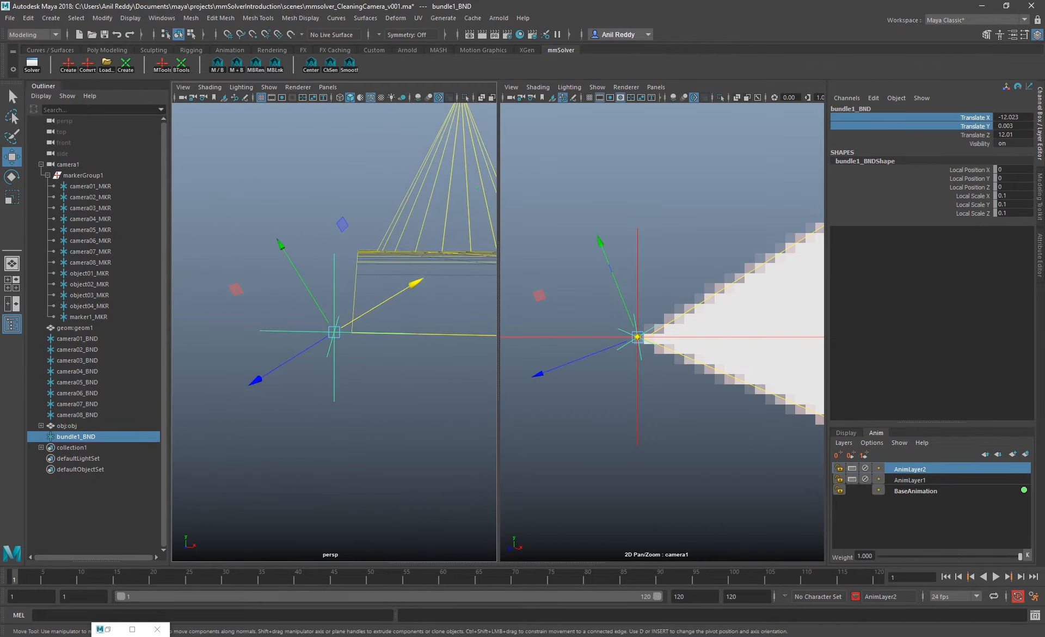
Lock the Translate X, Y and Z channels of bundle1_BND
left_click_drag(978, 125, 978, 134)
right_click(978, 134)
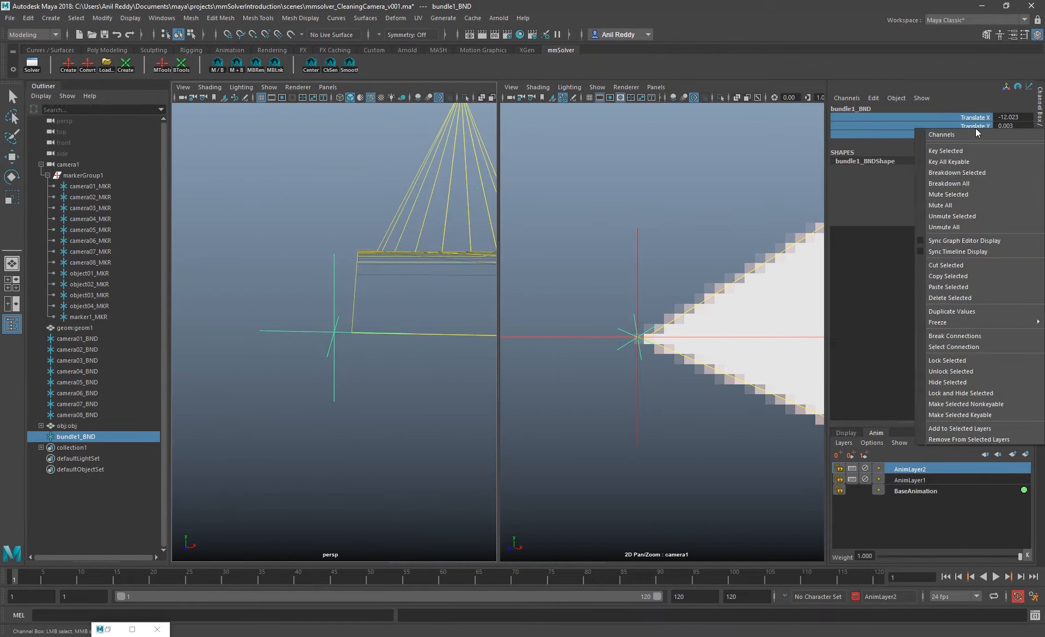
left_click(971, 359)
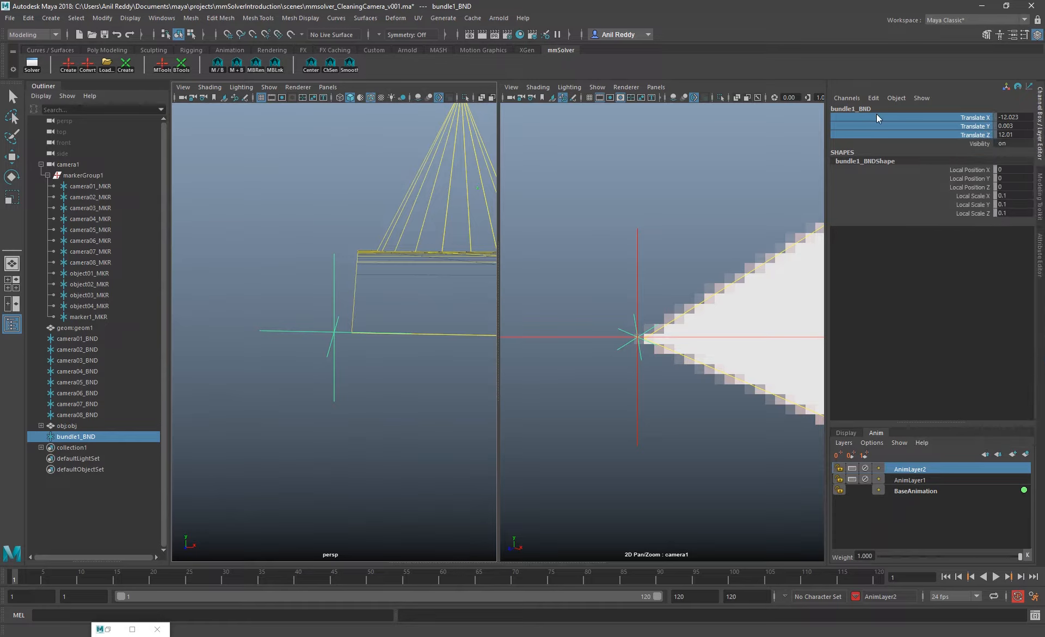
Test Aim At Camera (Screen Z) by sliding a polygon sphere along the camera's depth axis, and delete the sphere
left_click(106, 317)
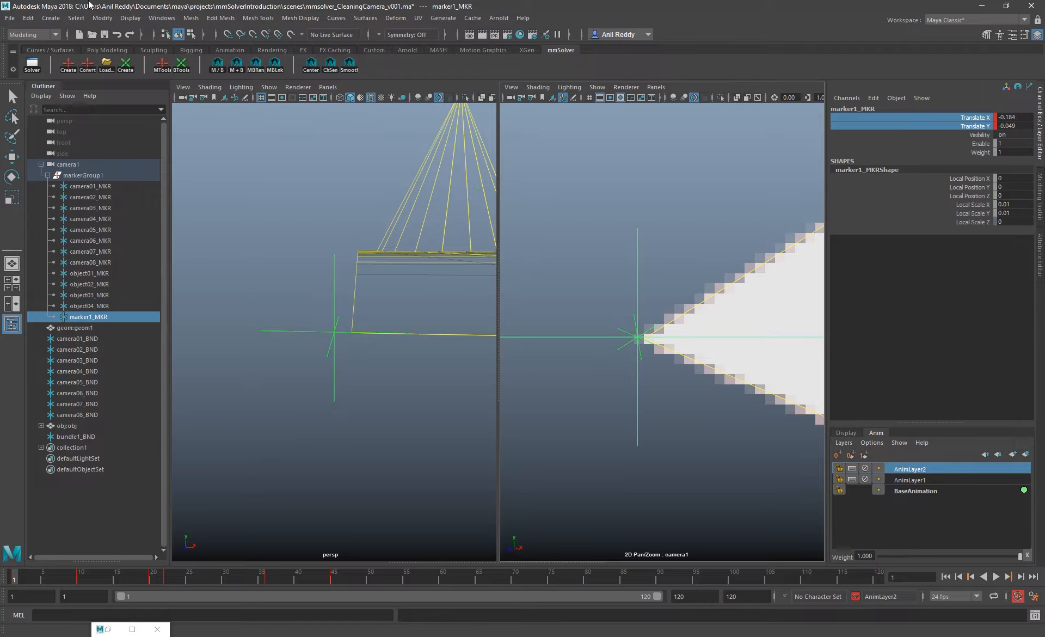
right_click(181, 66)
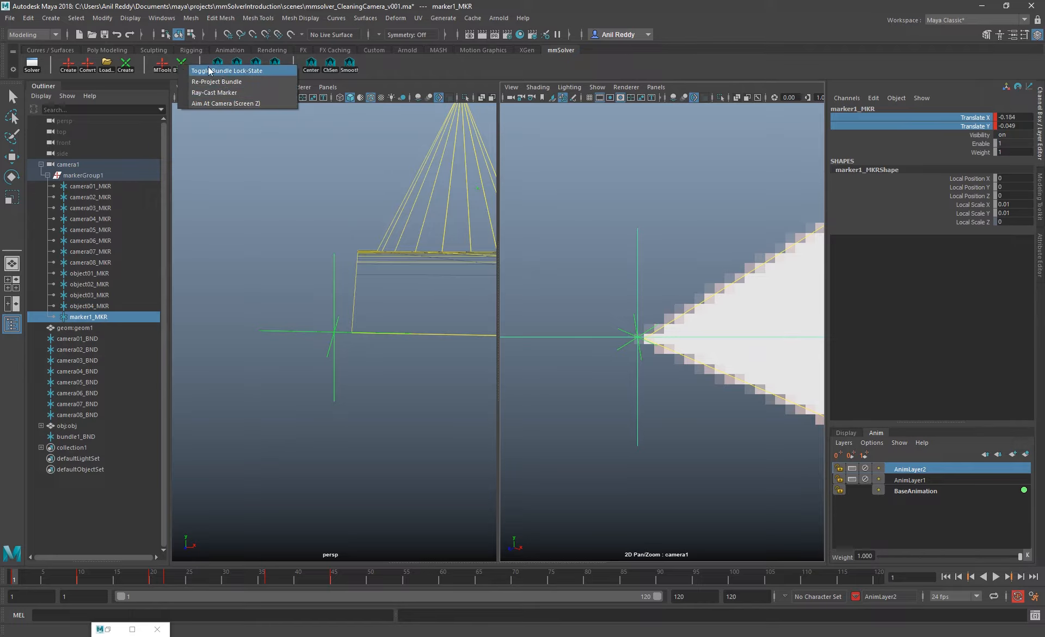
right_click(180, 66)
left_click(226, 104)
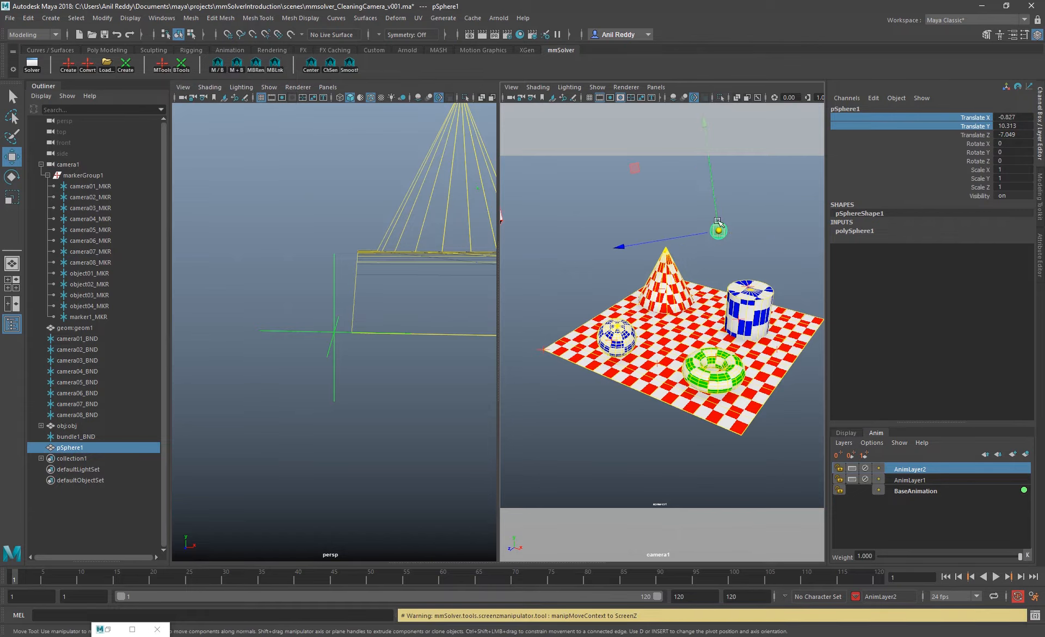
middle_click_drag(648, 331, 945, 306)
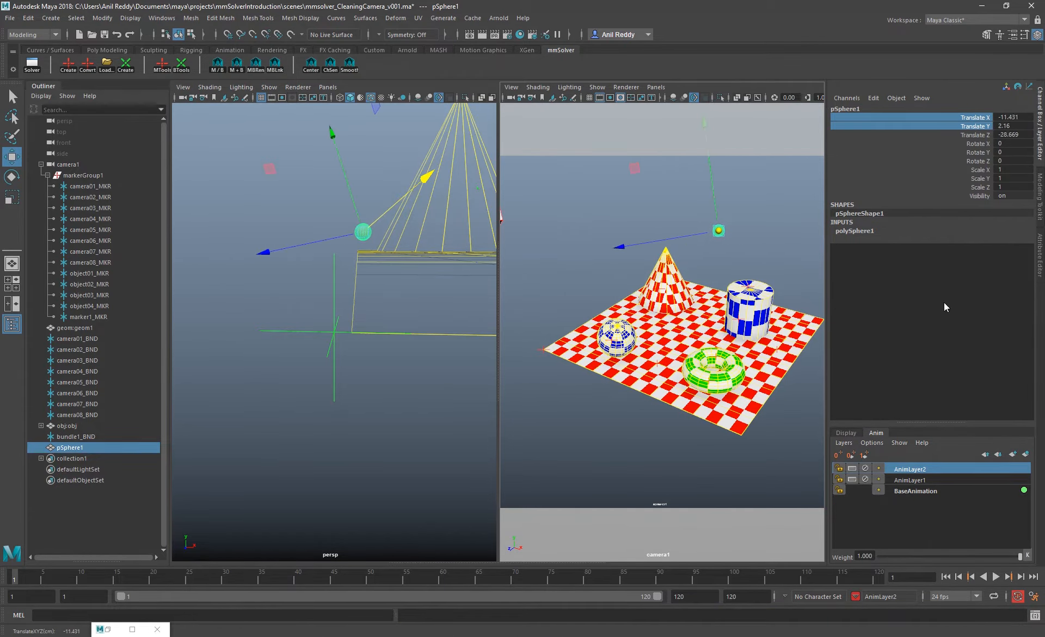
key("Delete")
key("space")
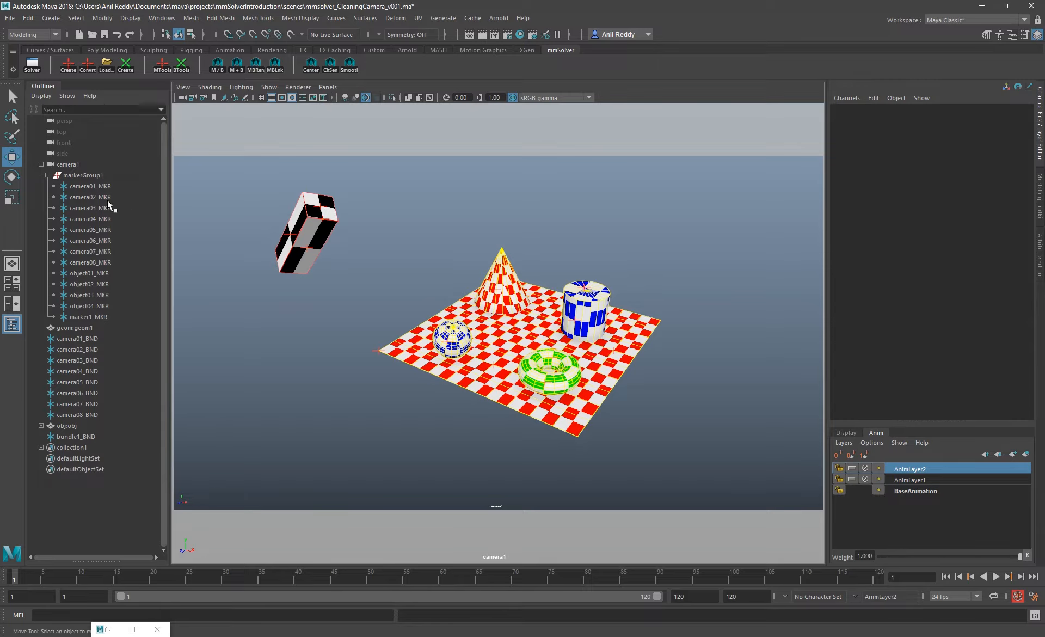
Select camera01_MKR through camera08_MKR, toggle the selection to their bundles, and select the markers and bundles together
left_click_drag(107, 187, 109, 263)
left_click_drag(112, 186, 106, 263)
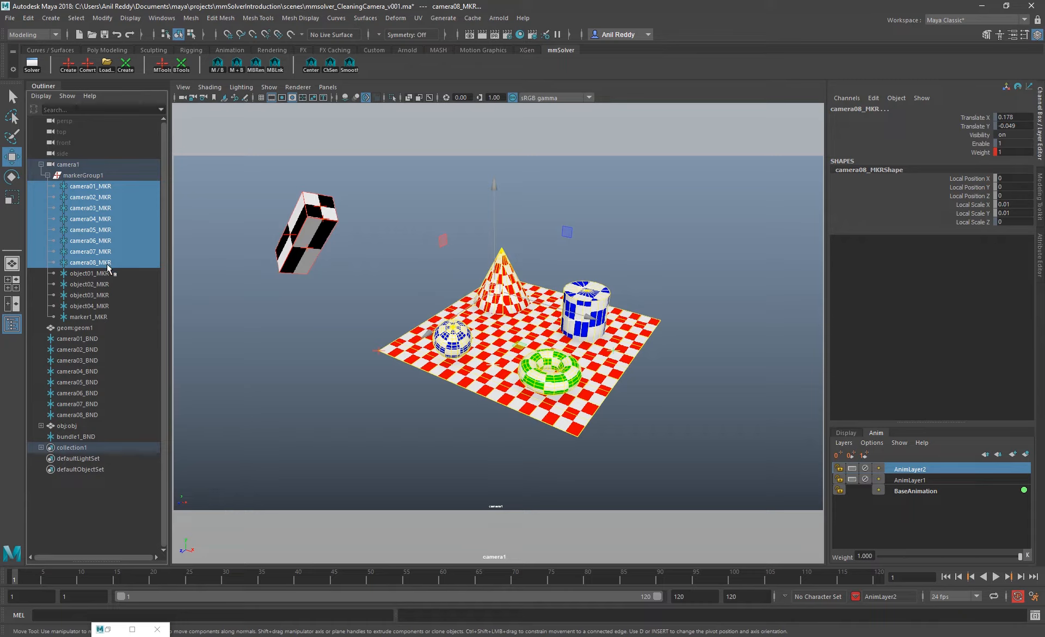
left_click(211, 71)
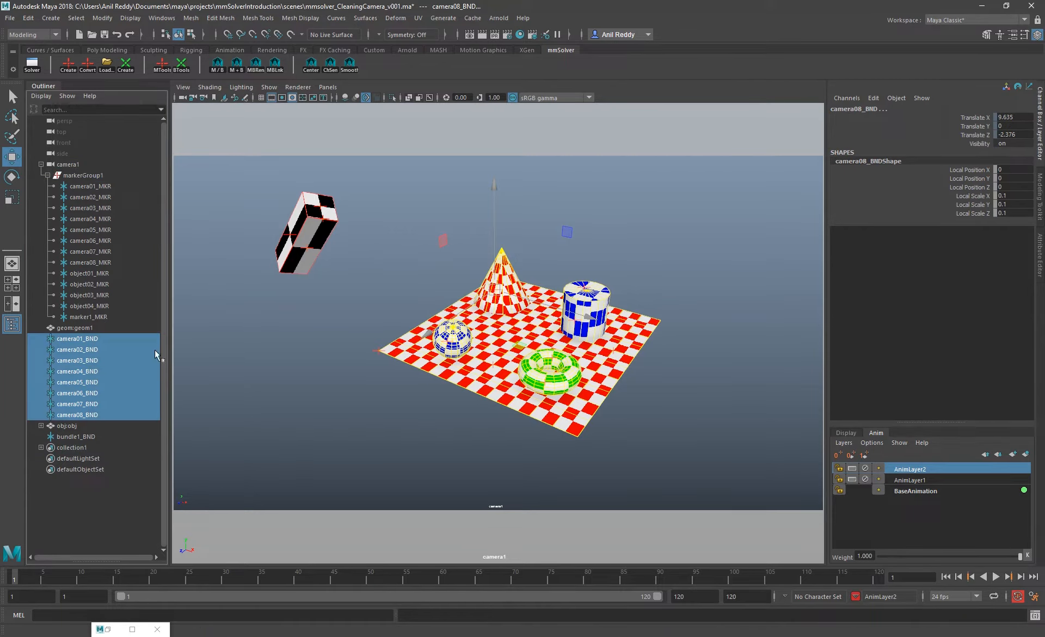
left_click(237, 65)
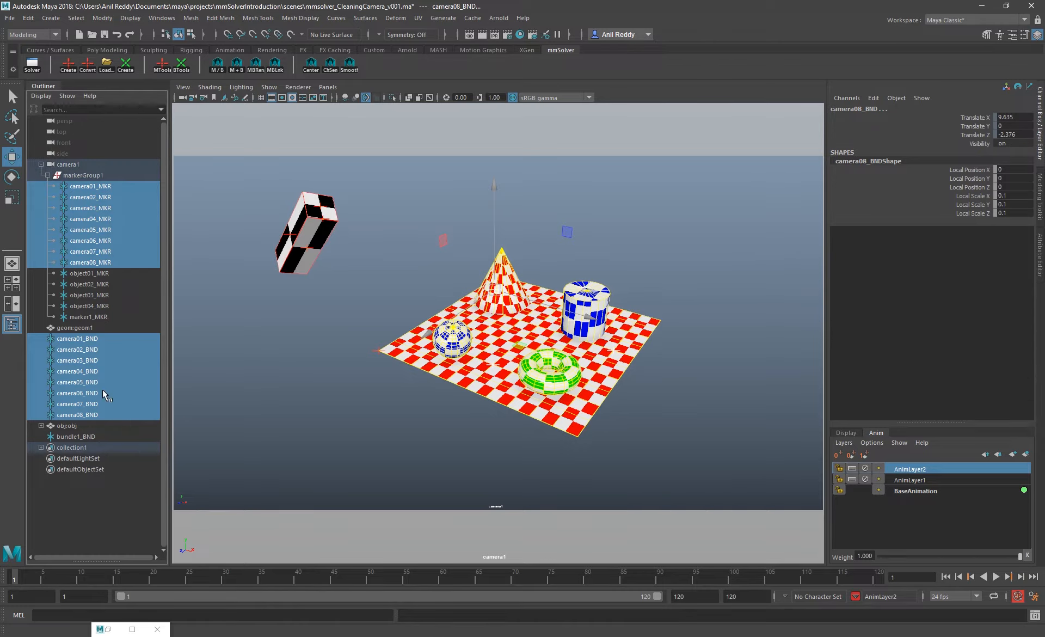
Delete markers camera01_MKR through camera04_MKR with their matching bundles, and undo the deletion
mouse_move(101, 197)
left_mouse_down()
mouse_move(74, 192)
mouse_move(106, 233)
mouse_move(105, 216)
left_mouse_up()
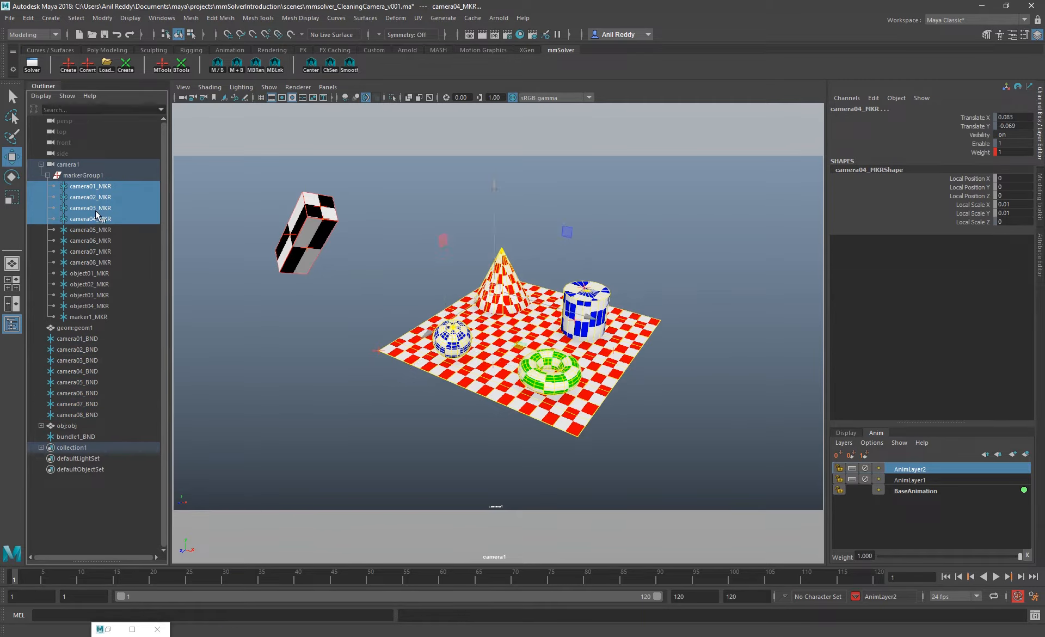
left_click_drag(77, 339, 77, 371, "ctrl")
key("Delete")
key("ctrl+z")
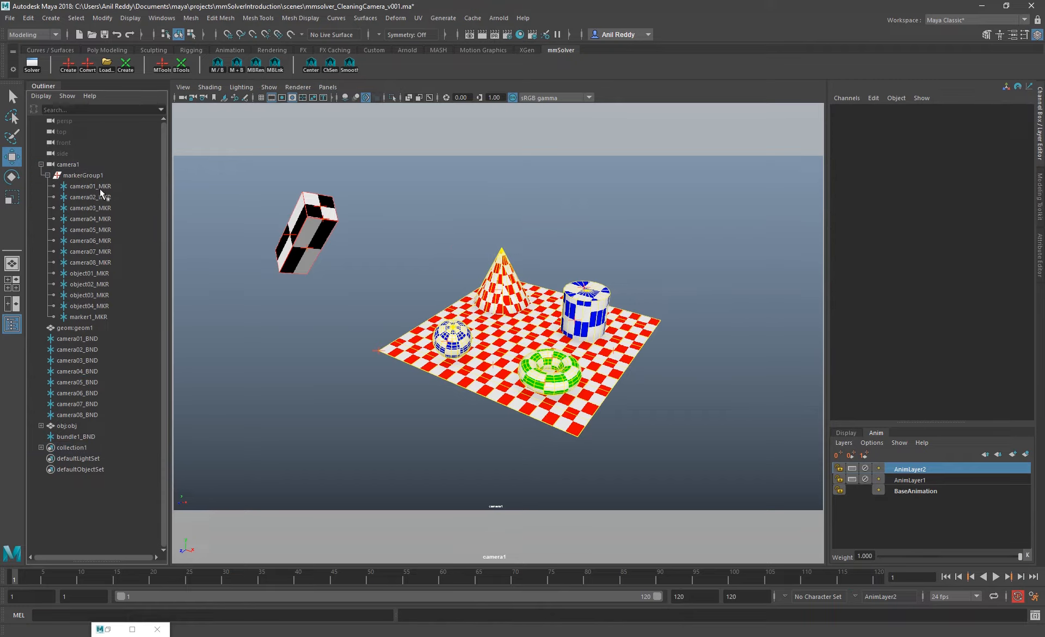
Start the Marker Bundle Rename for camera01_MKR through camera08_MKR and clear the default name
left_click_drag(97, 185, 110, 263)
left_click(256, 64)
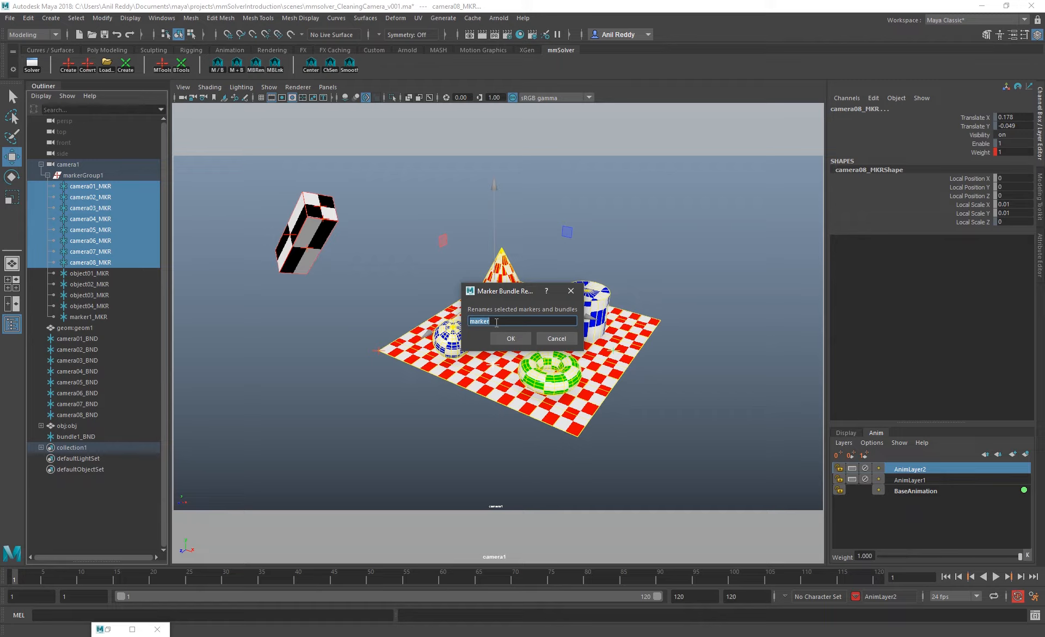
key("BackSpace")
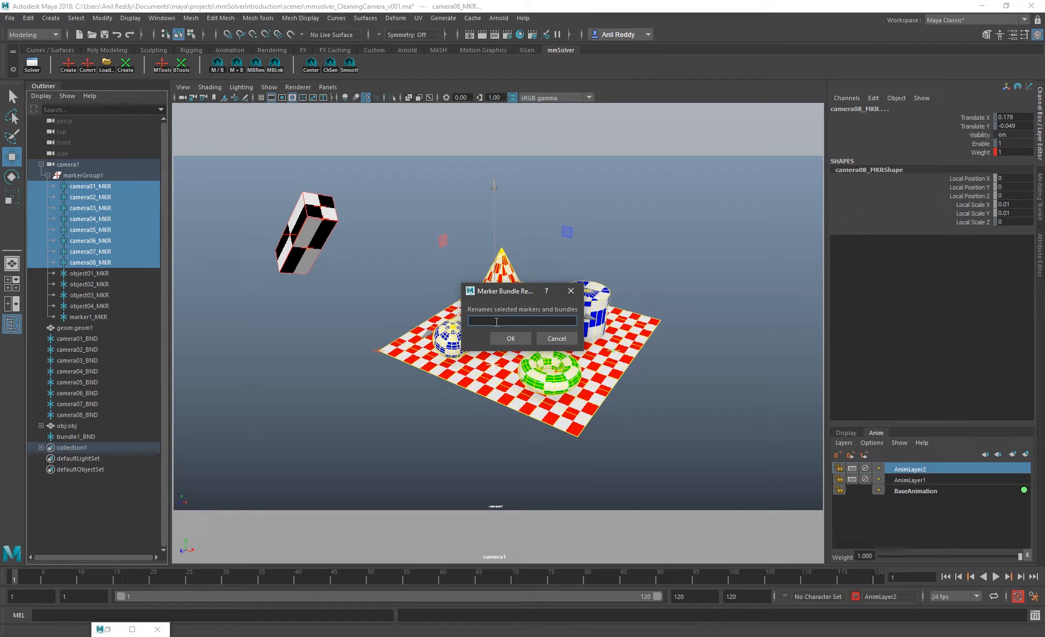
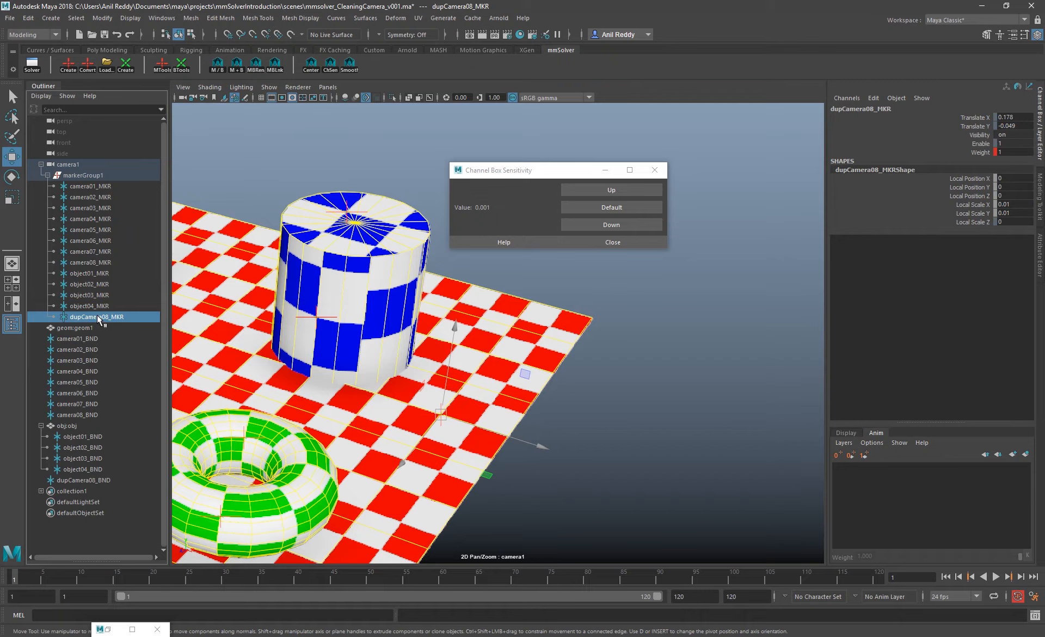
Unlock Translate X and Translate Y on dupCamera08_MKR and create an animation layer from the marker
left_click_drag(964, 117, 961, 124)
right_click(962, 124)
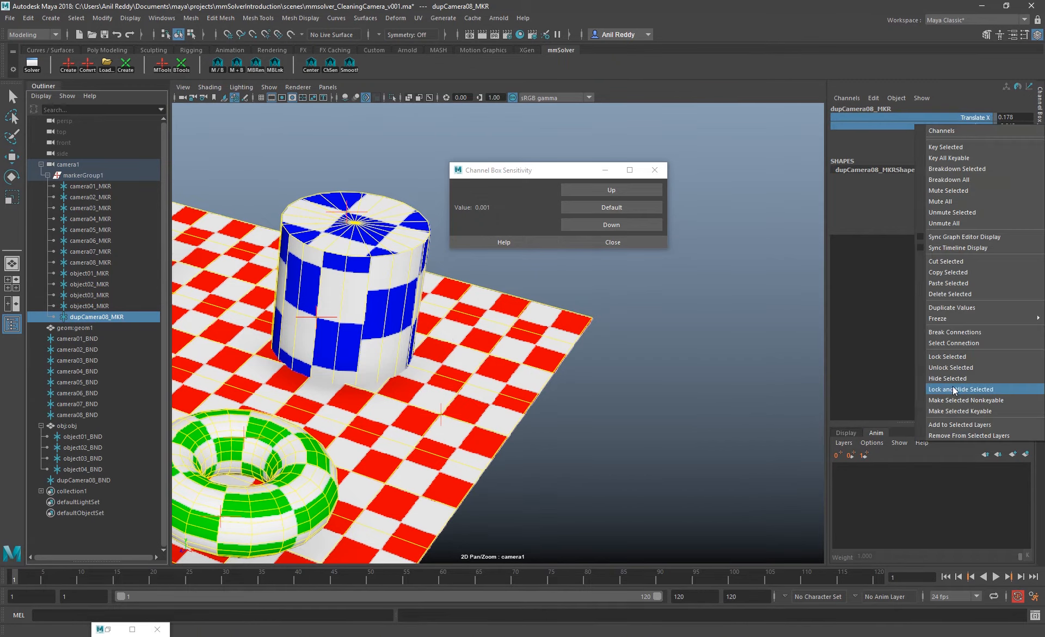
left_click(965, 358)
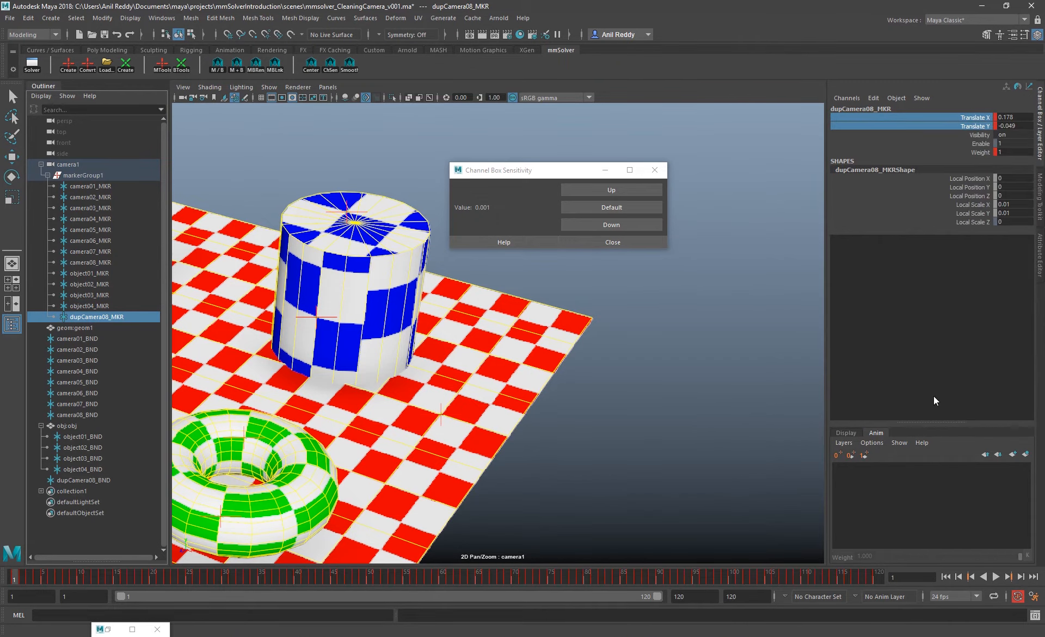
left_click(1026, 454)
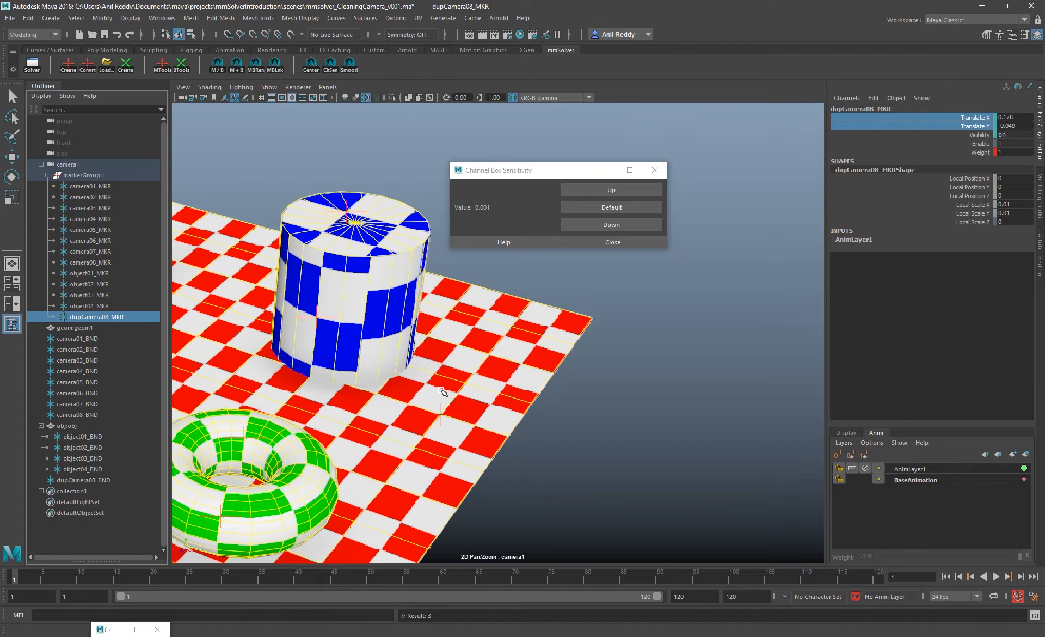
Centre the view on the marker, place it on a checker corner near the plane's edge at about X 0.217, Y -0.004, and key frame 1
key("w")
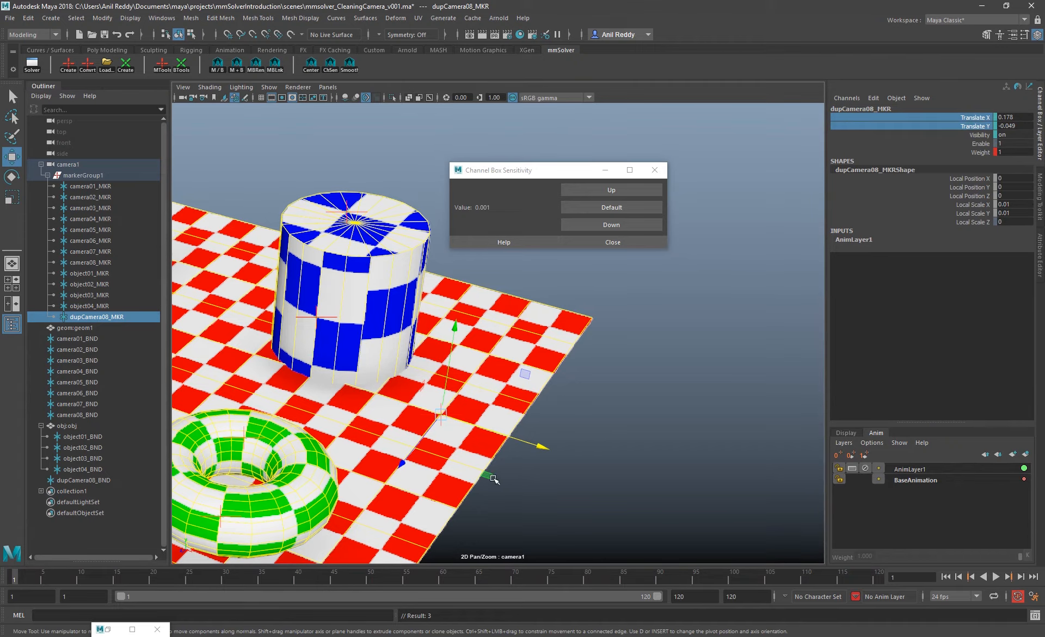
mouse_move(491, 473)
left_mouse_down()
mouse_move(553, 417)
mouse_move(546, 405)
left_mouse_up()
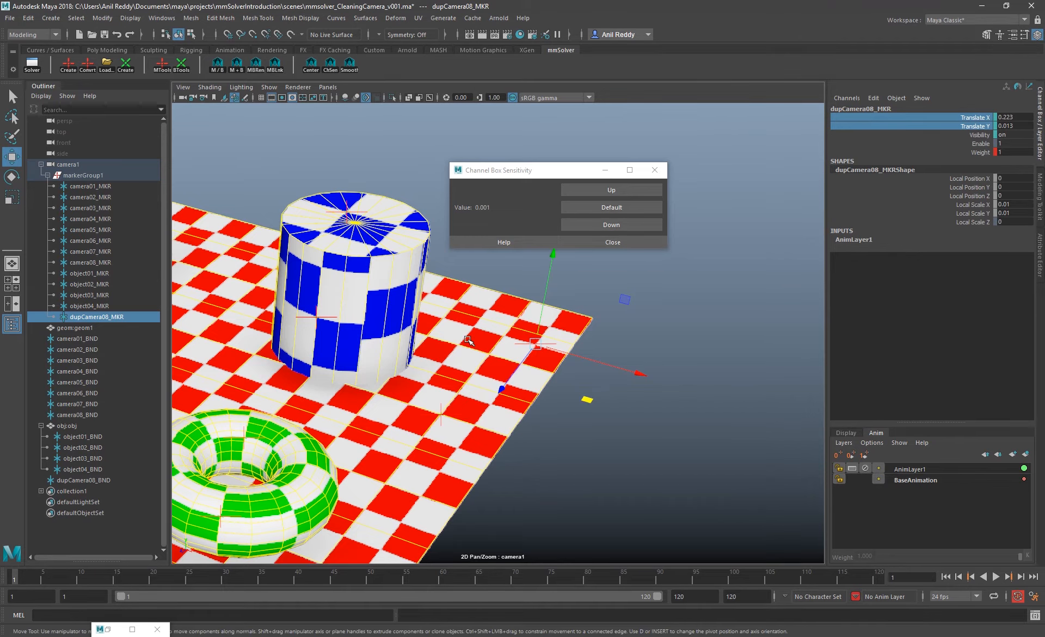
left_click(311, 63)
right_click_drag(451, 338, 523, 348)
left_click_drag(547, 390, 698, 248)
right_click(917, 122)
left_click(925, 138)
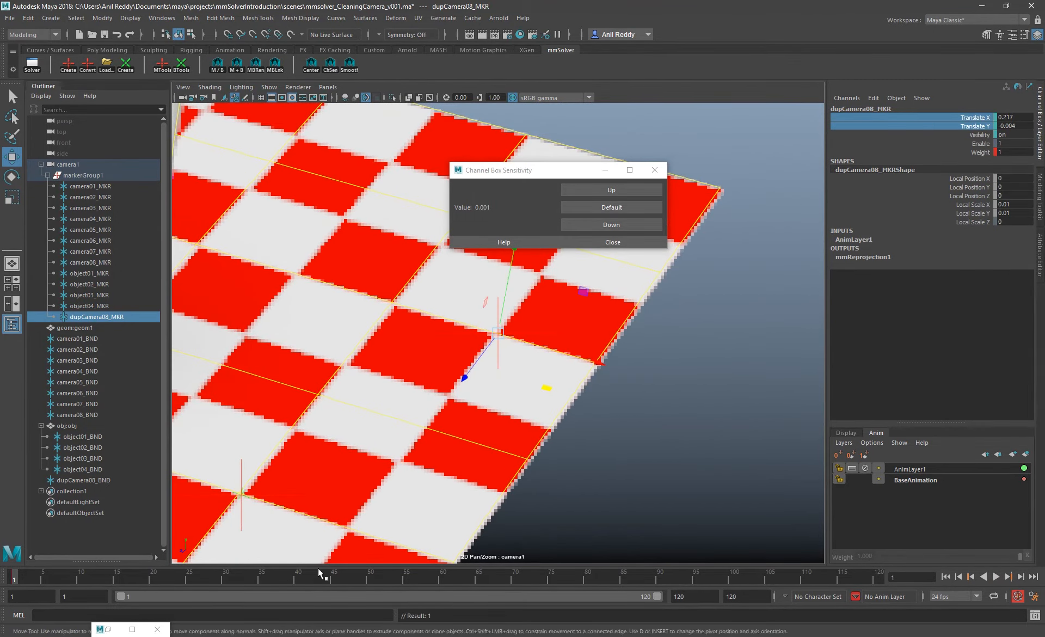
Realign the marker to the same checker corner at frames 120 and 67, key it, and play back up to frame 31
left_click(874, 577)
left_click_drag(547, 387, 523, 381)
left_click(493, 577)
left_click_drag(546, 382, 521, 371)
key("s")
key("alt+v")
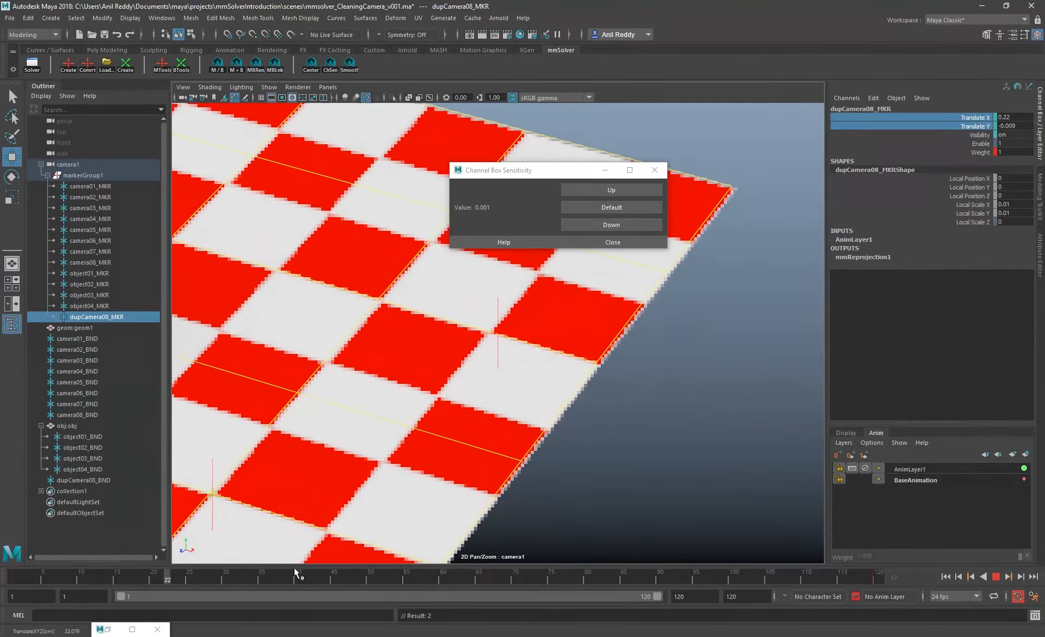
left_click_drag(418, 568, 229, 588)
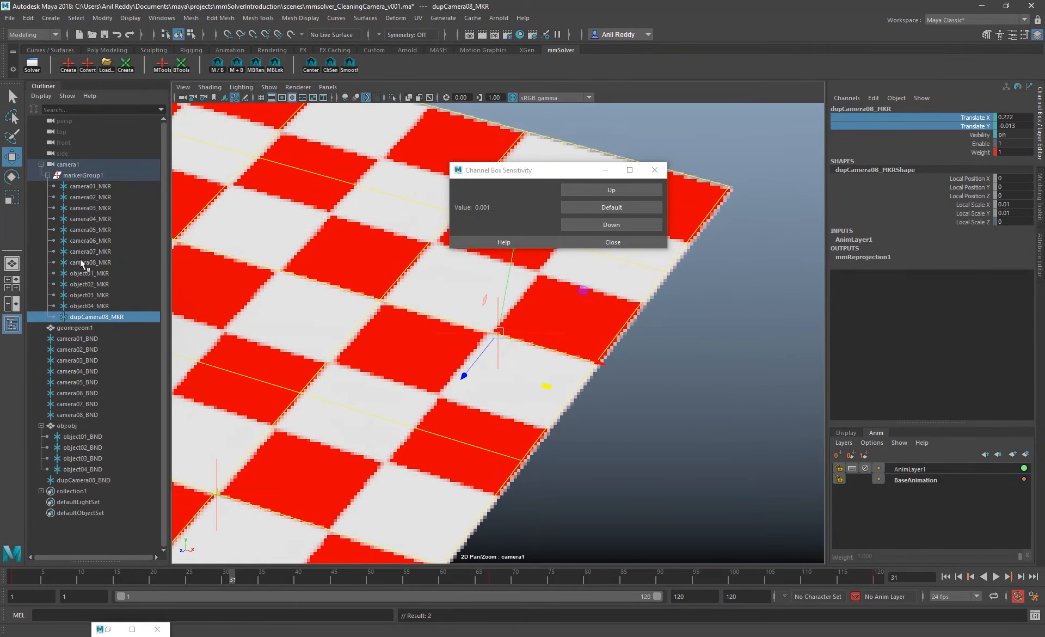
Try adjusting the marker's Translate Y with a channel box sensitivity of 0.01, and undo the change
left_click(975, 127)
left_click(612, 190)
left_click_drag(550, 170, 547, 127)
middle_click_drag(523, 379, 664, 393)
key("ctrl+z")
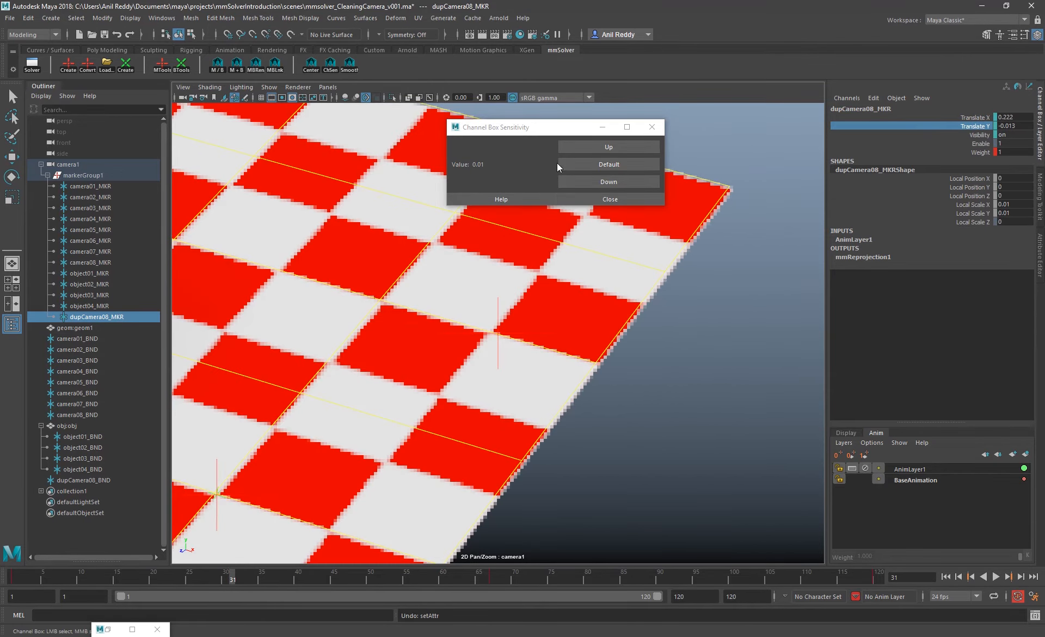
Try a channel box sensitivity of 0.001 on the marker's Translate Y and Translate X, undoing both changes
left_click(596, 163)
left_click(603, 182)
left_click(603, 183)
left_click(603, 183)
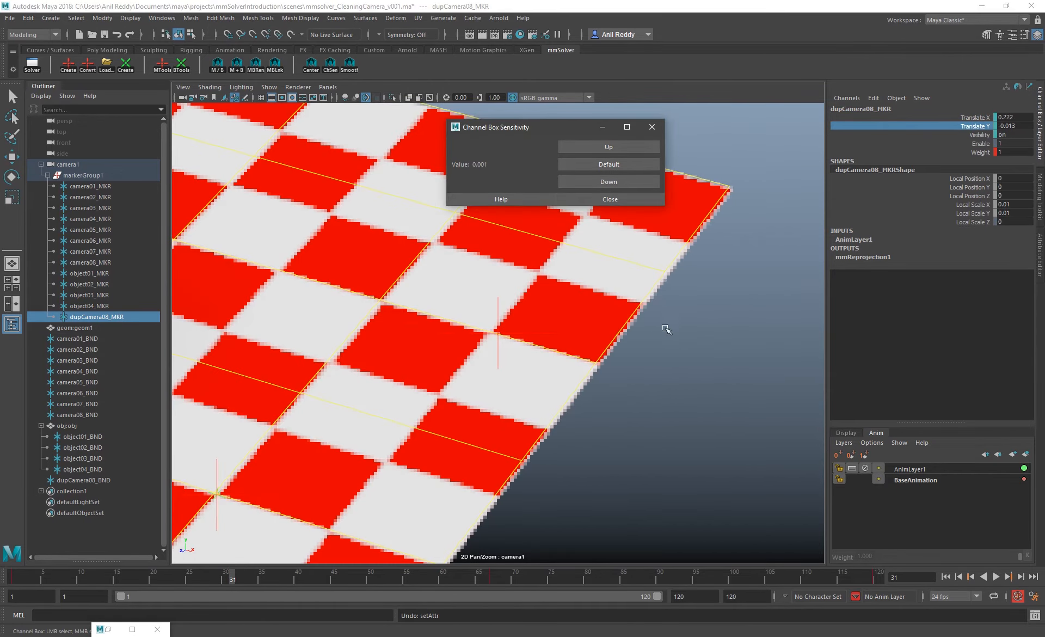
middle_click_drag(665, 325, 649, 326)
key("ctrl+z")
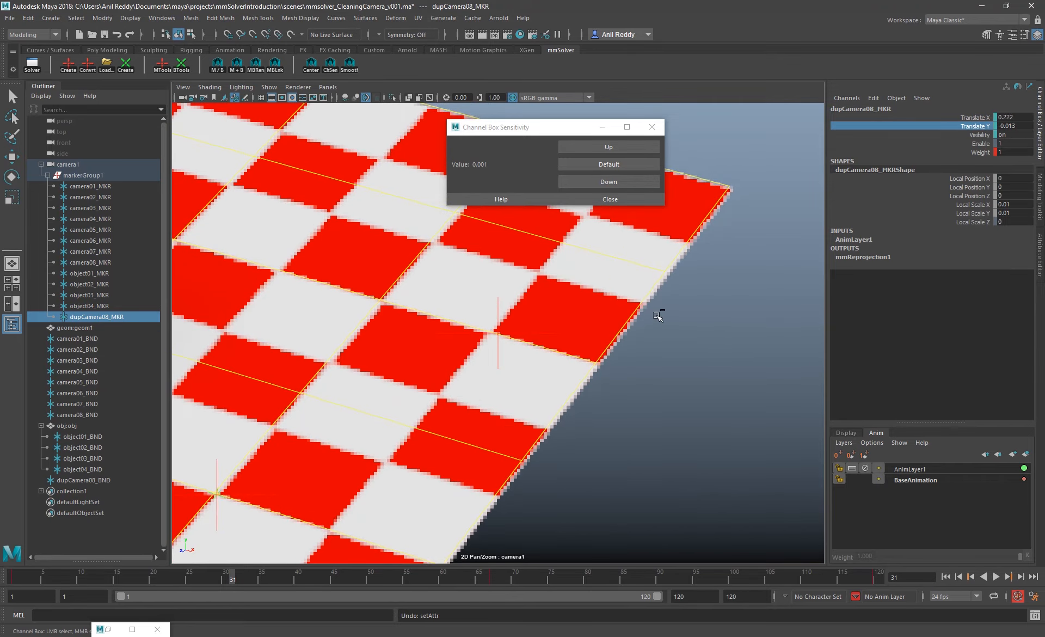
left_click(985, 118)
mouse_move(735, 310)
middle_mouse_down()
mouse_move(714, 310)
mouse_move(734, 311)
middle_mouse_up()
key("ctrl+z")
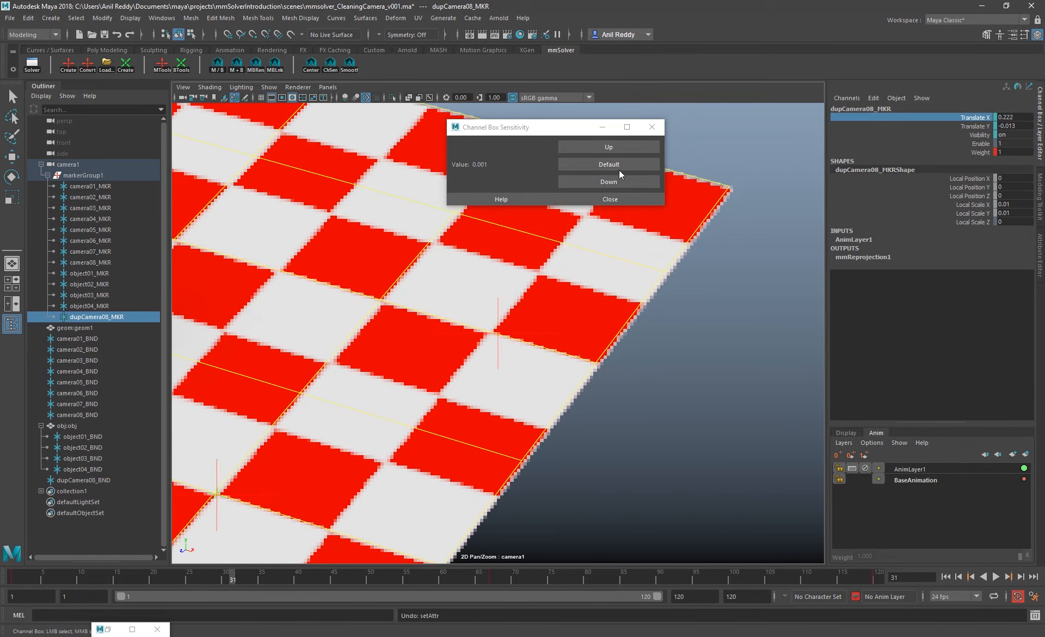
Set the channel box sensitivity to 0.0001, adjust Translate X to about 0.221 at frame 31, and key it
left_click(604, 182)
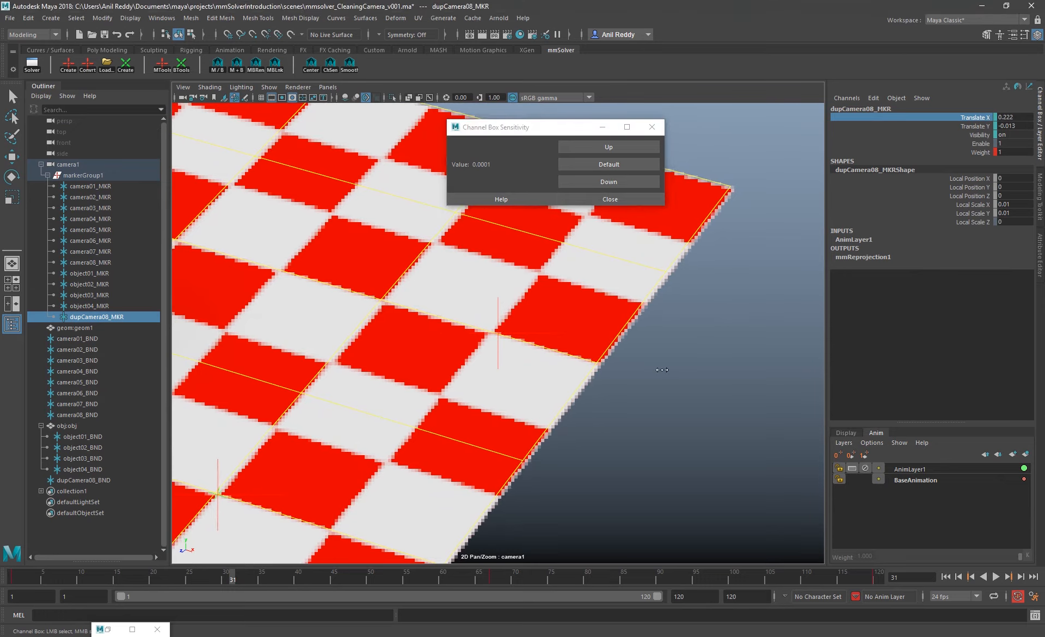
middle_click_drag(545, 355, 607, 363)
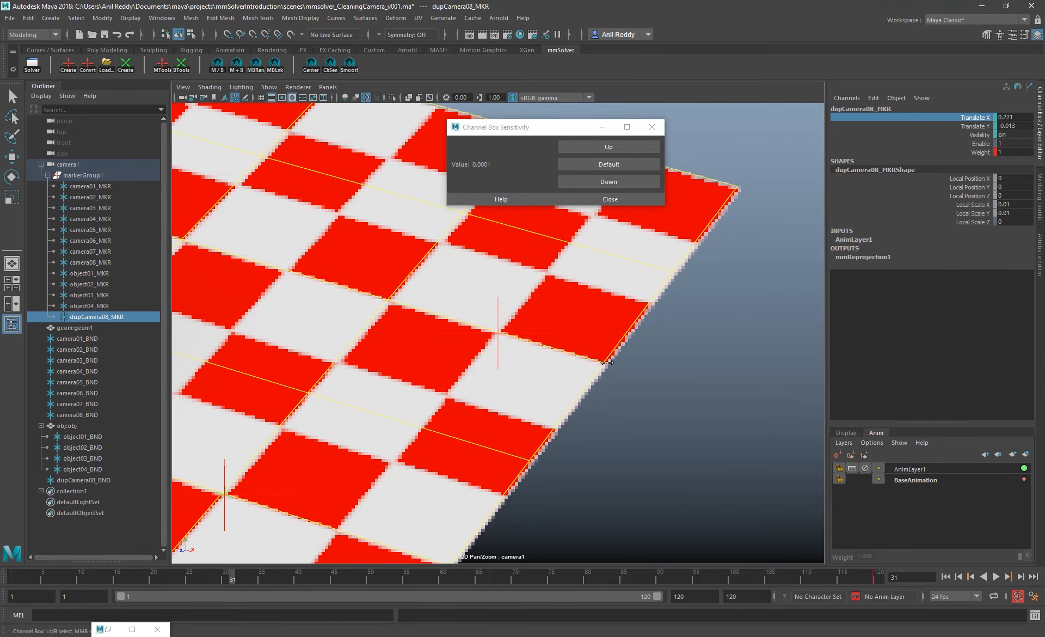
key("s")
Correct the marker's Translate X at a frame between 31 and 67 and at frame 95, to about 0.235 at the latter
left_click_drag(226, 576, 401, 574)
middle_click_drag(633, 478, 614, 477)
key("s")
left_click_drag(418, 576, 697, 575)
middle_click_drag(622, 484, 632, 484)
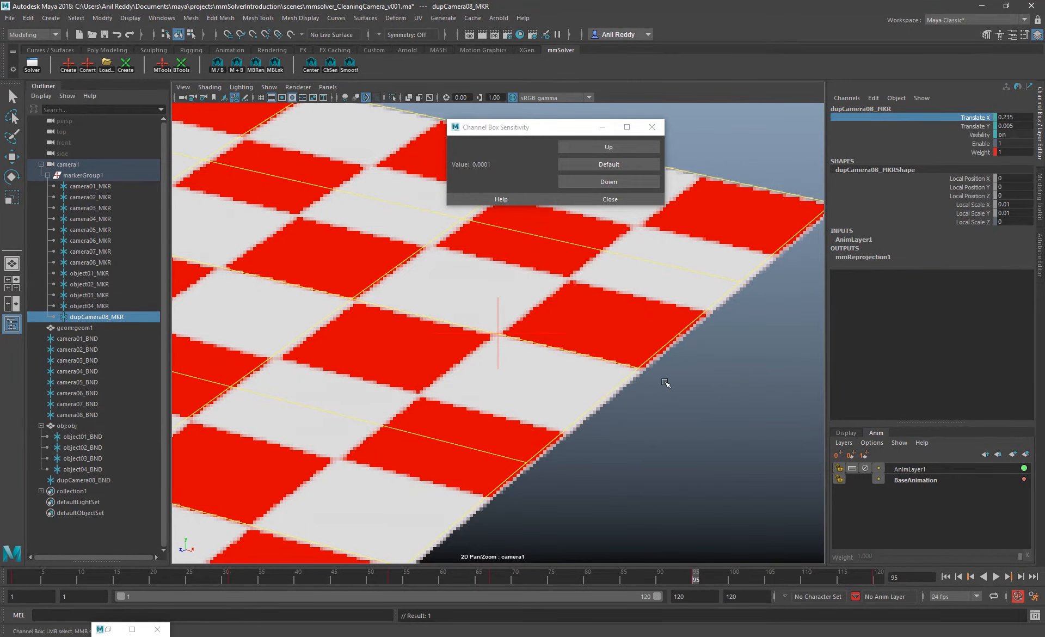
Play back the marker track, fine-tune Translate Y at frame 31, and compare the alignment with the neighbouring keyframes
key("backslash")
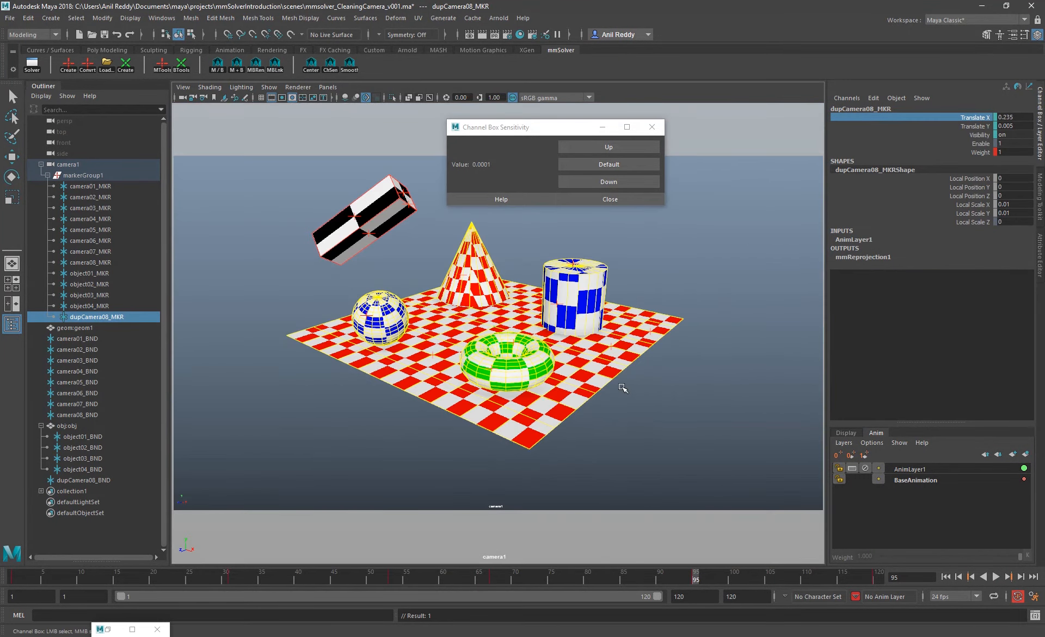
key("backslash")
key("alt+v")
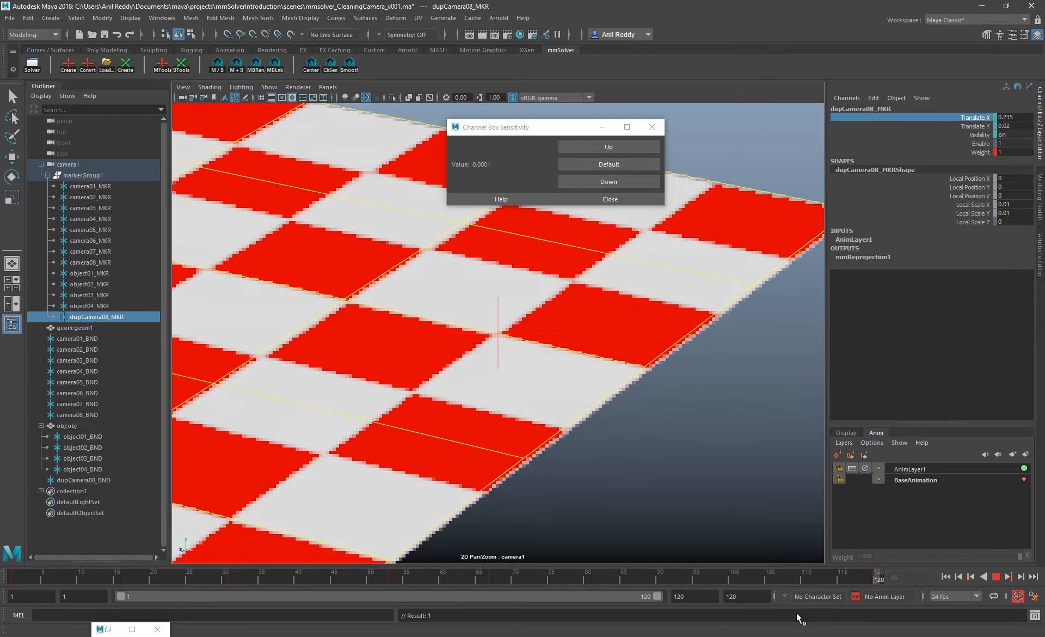
left_click_drag(730, 581, 233, 563)
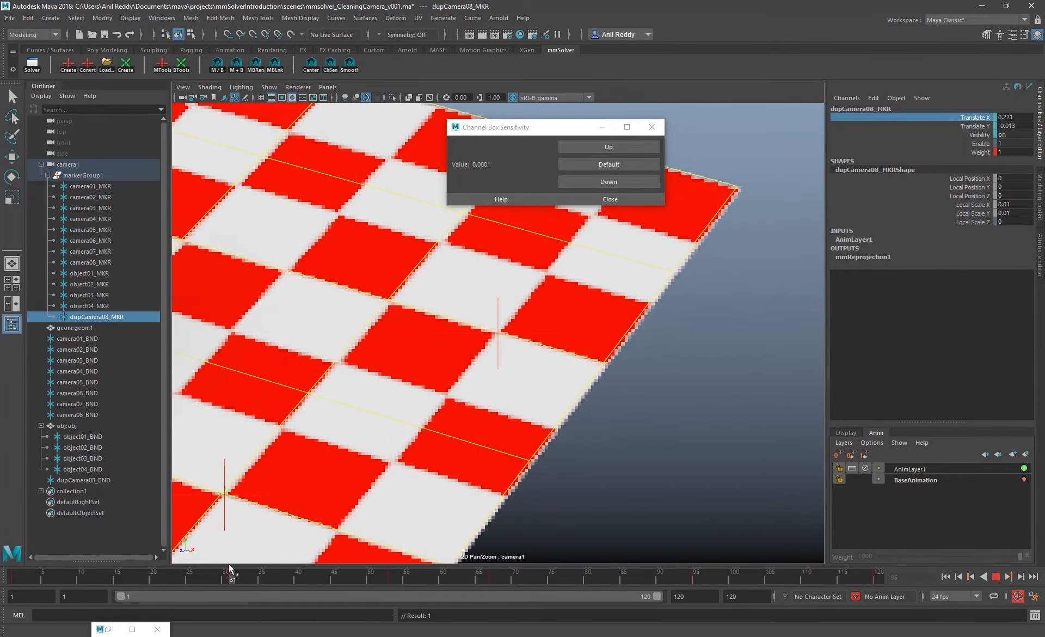
left_click(989, 126)
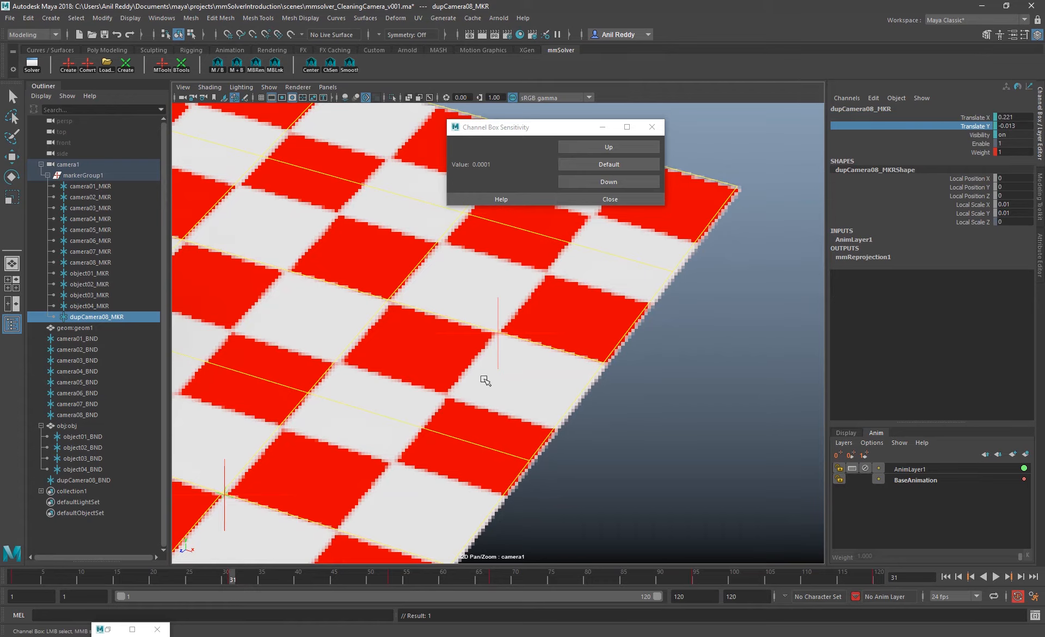
middle_click_drag(504, 392, 509, 396)
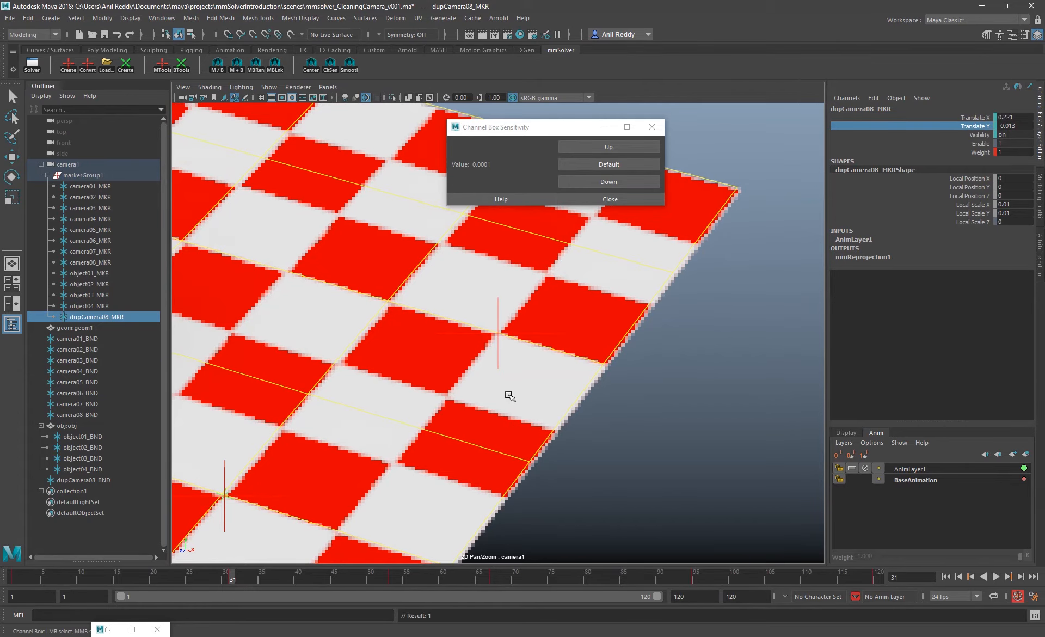
key("comma")
key("period")
key("comma")
key("period")
key("comma")
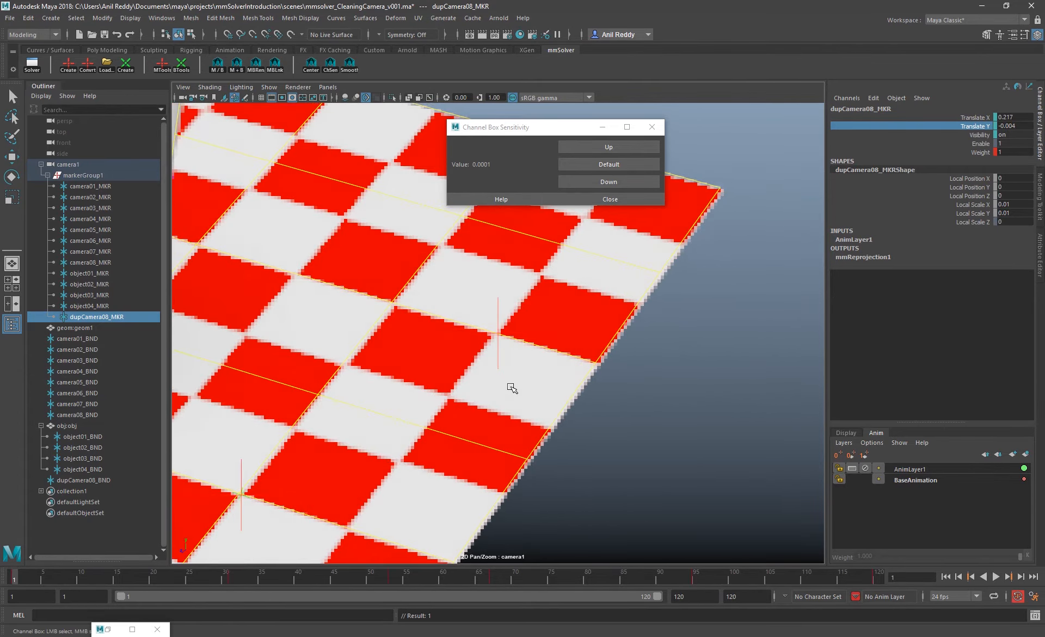
key("period")
key("comma")
key("period")
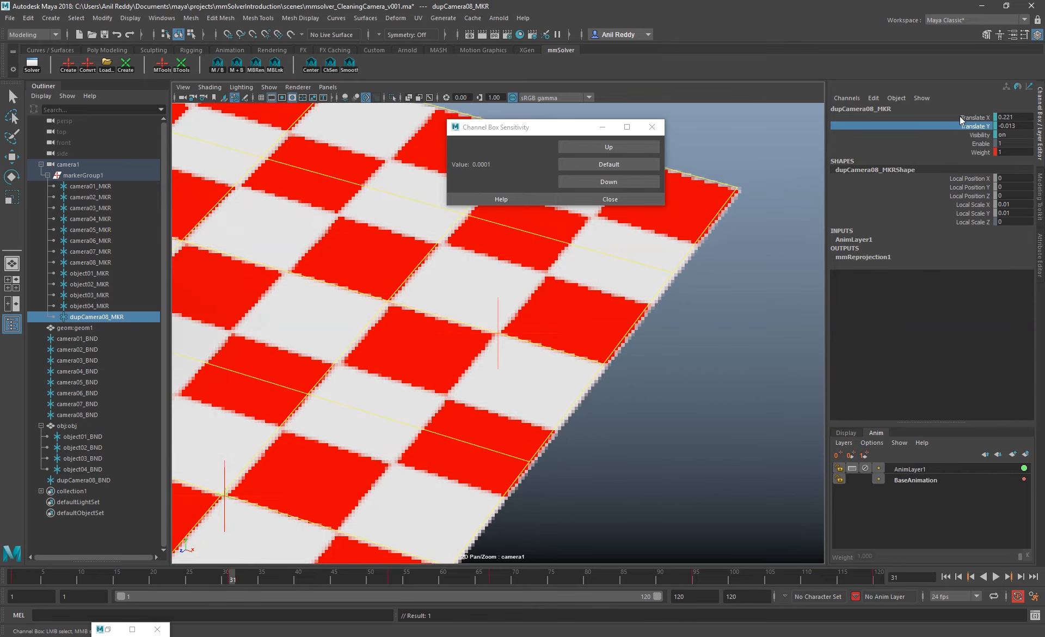
Fine-tune Translate X to about 0.222 at frame 31, and check the marker's alignment across the keyframes and in playback
left_click(974, 117)
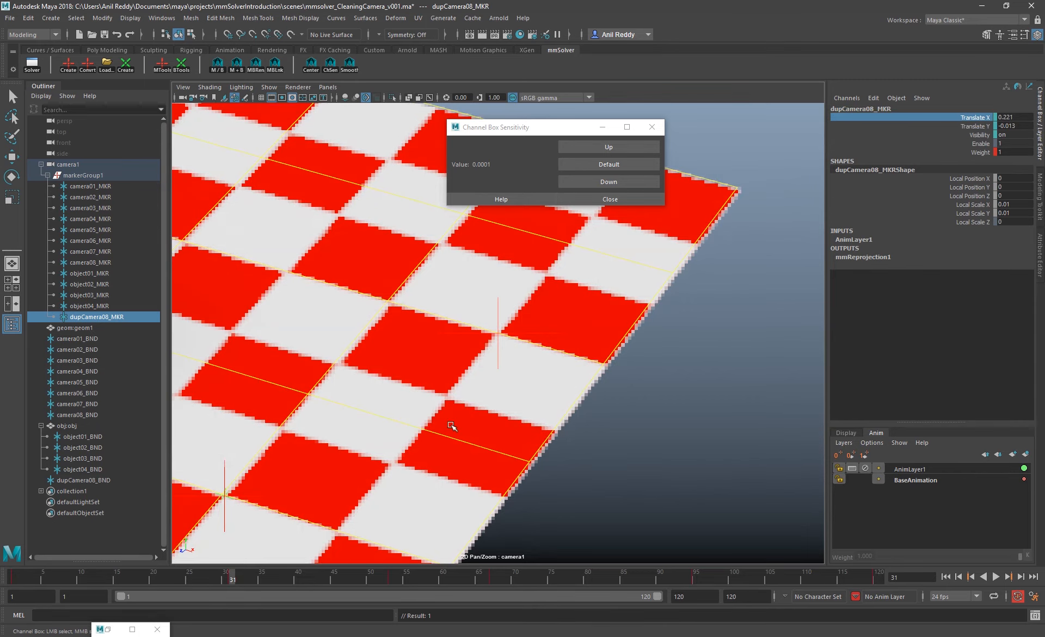
middle_click_drag(479, 429, 499, 428)
key("comma")
key("period")
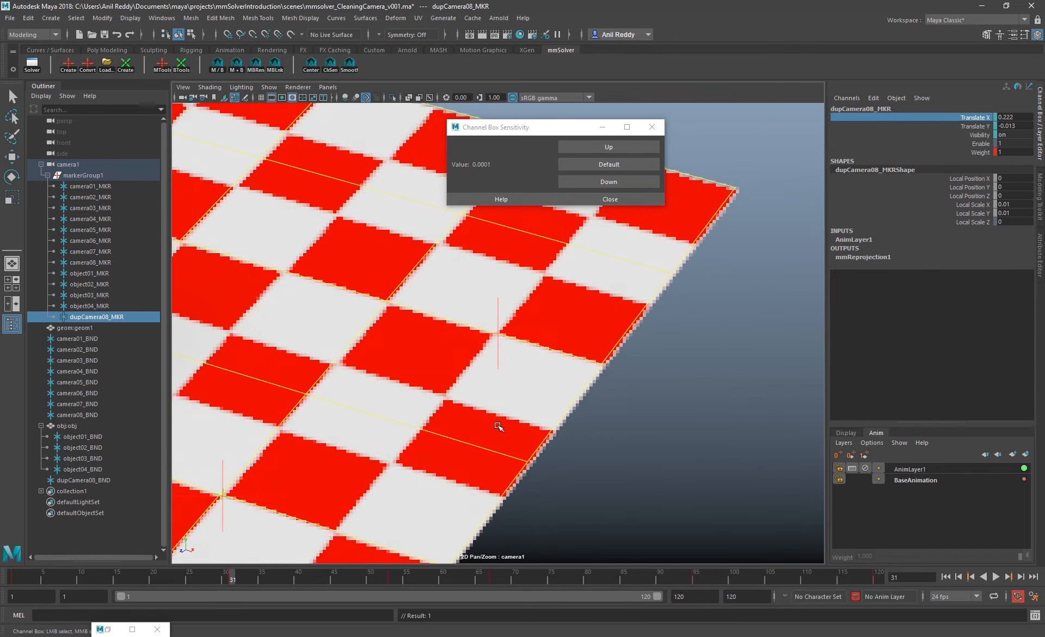
key("period")
key("comma")
key("period")
key("period")
key("comma")
key("period")
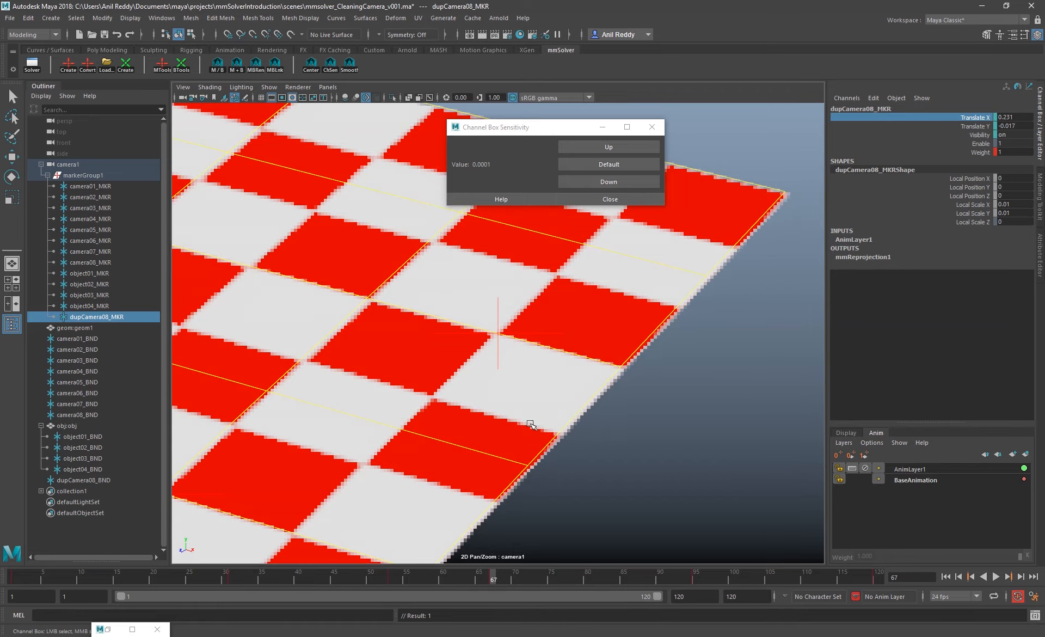
key("alt+v")
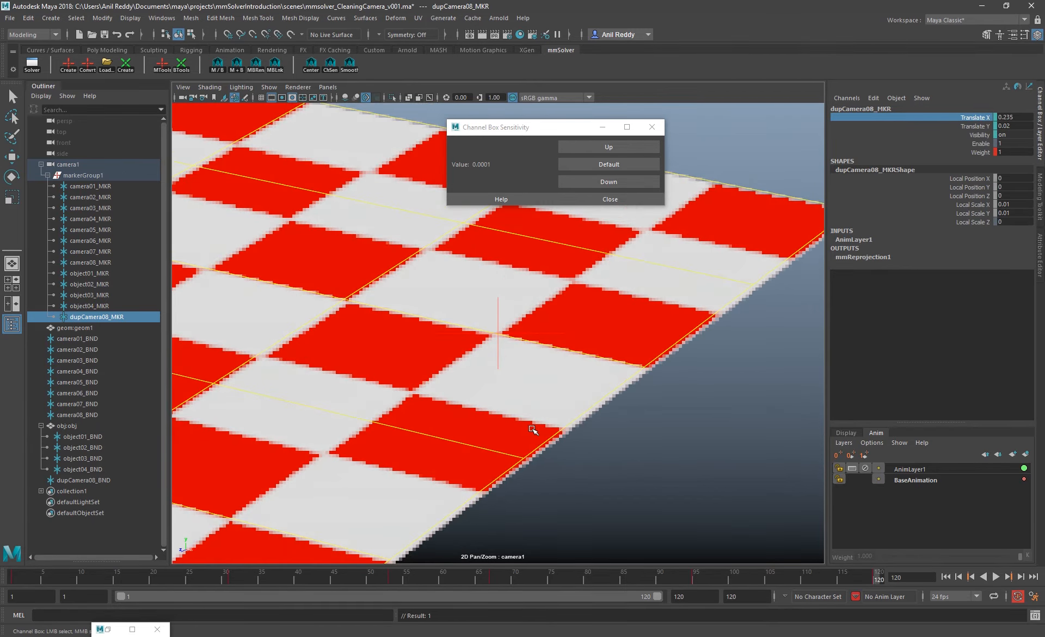
key("alt+v")
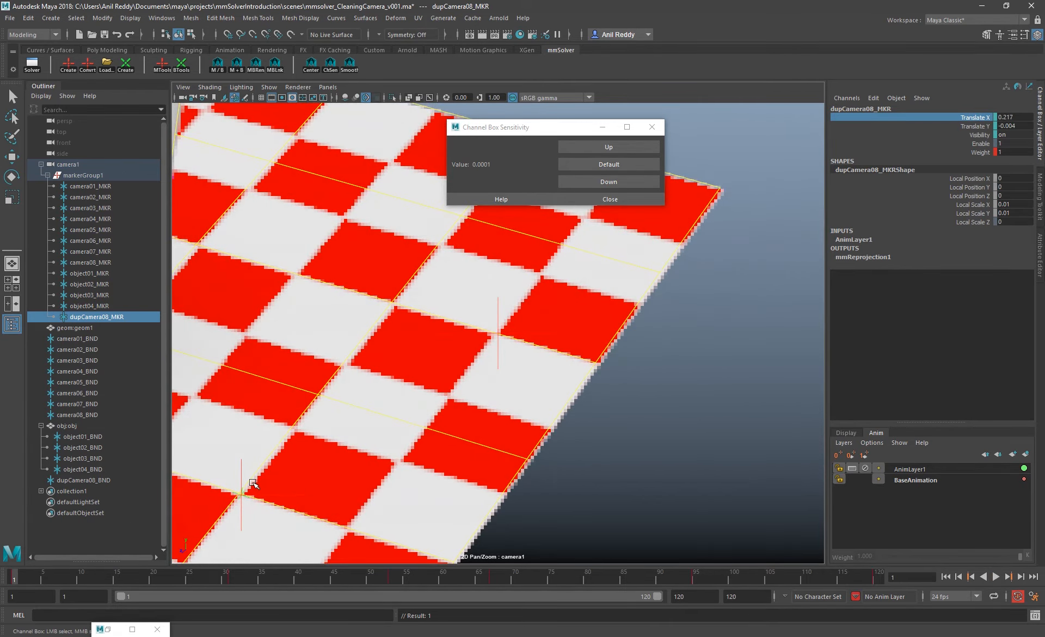
key("backslash")
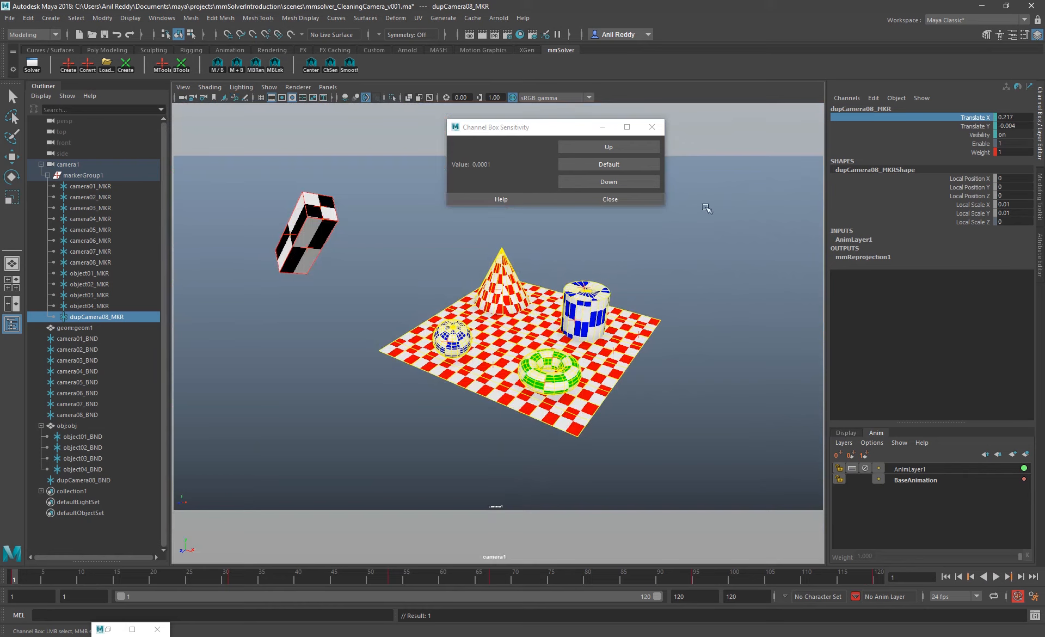
Merge AnimLayer1 and BaseAnimation into a single animation layer
left_click(966, 127, "shift")
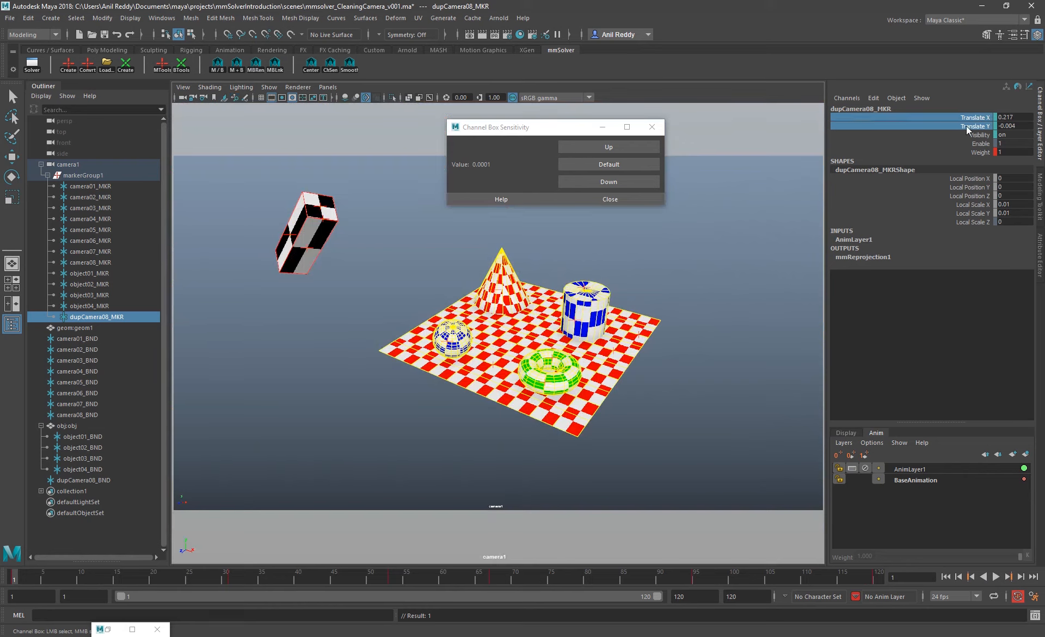
left_click(909, 469)
left_click(913, 480, "shift")
right_click(913, 480)
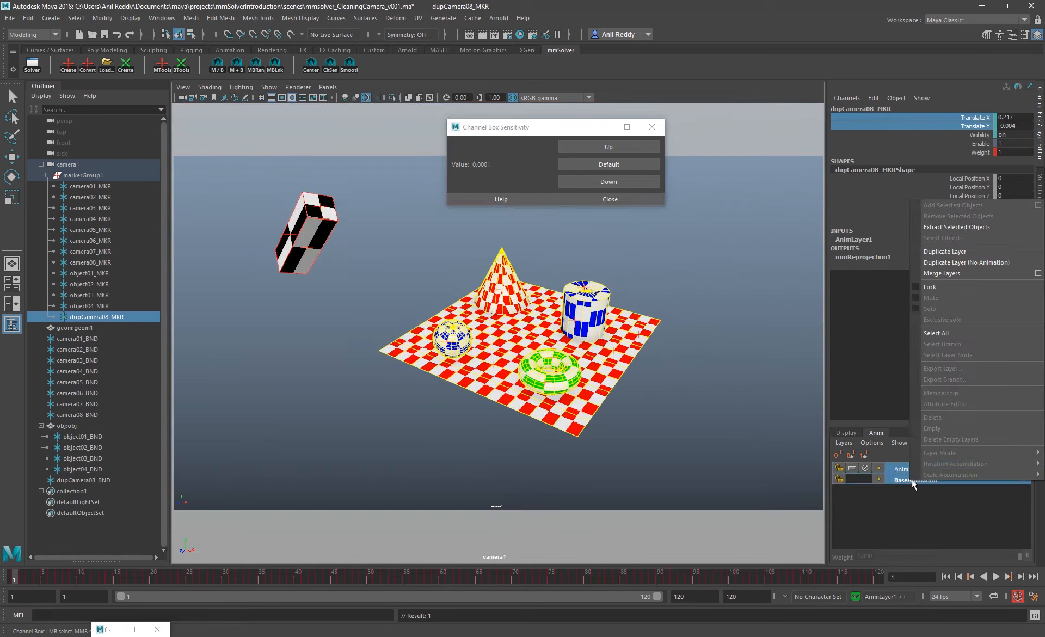
left_click(941, 273)
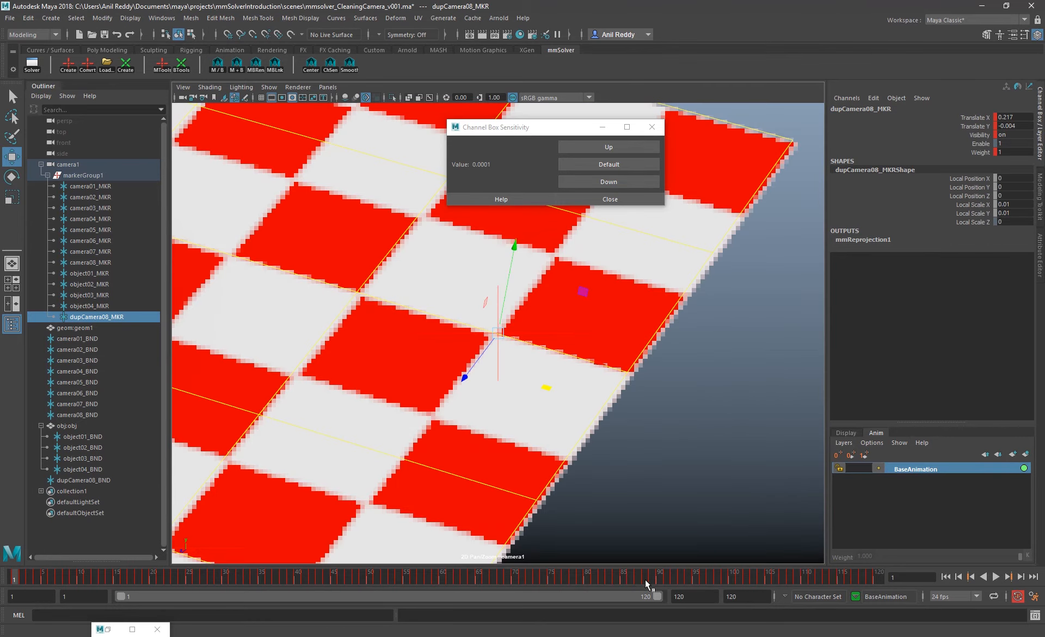
Play back the merged marker animation in both the zoomed and the full camera view to check the track
key("alt+v")
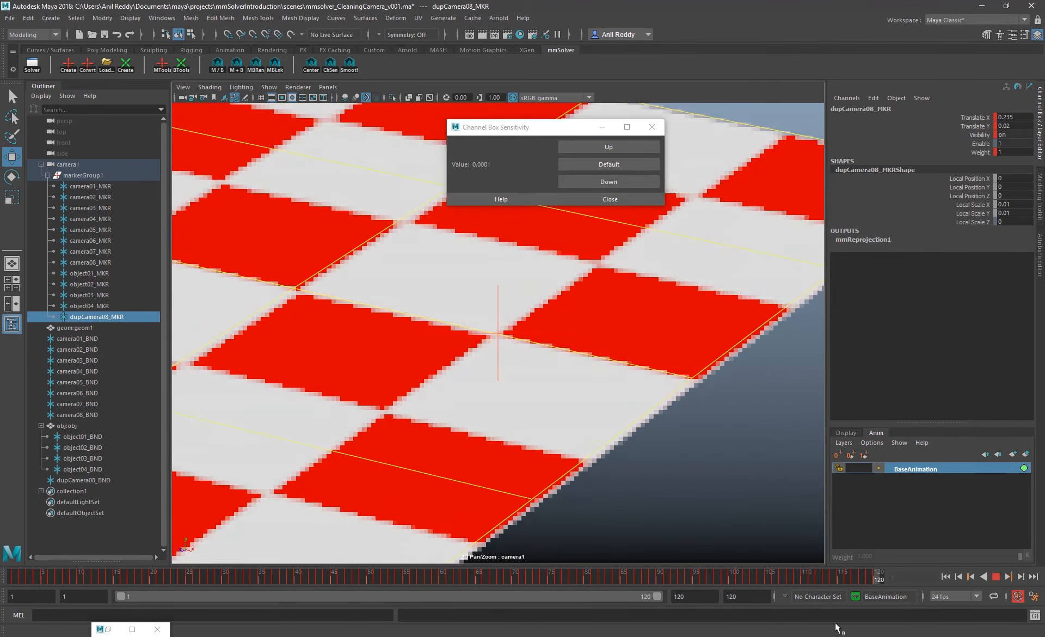
key("Escape")
key("backslash")
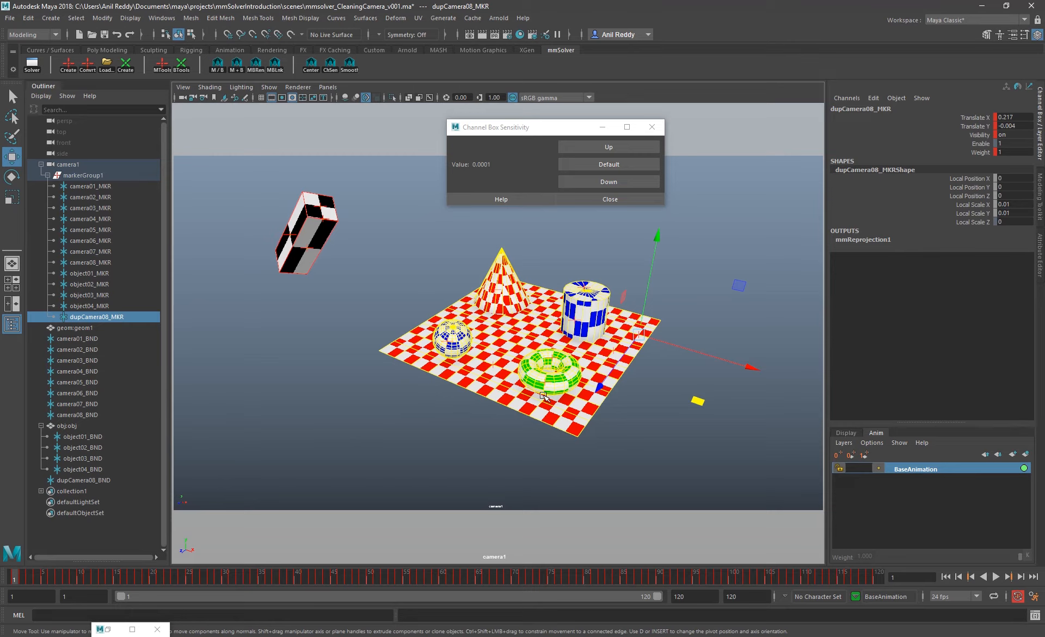
left_click(996, 577)
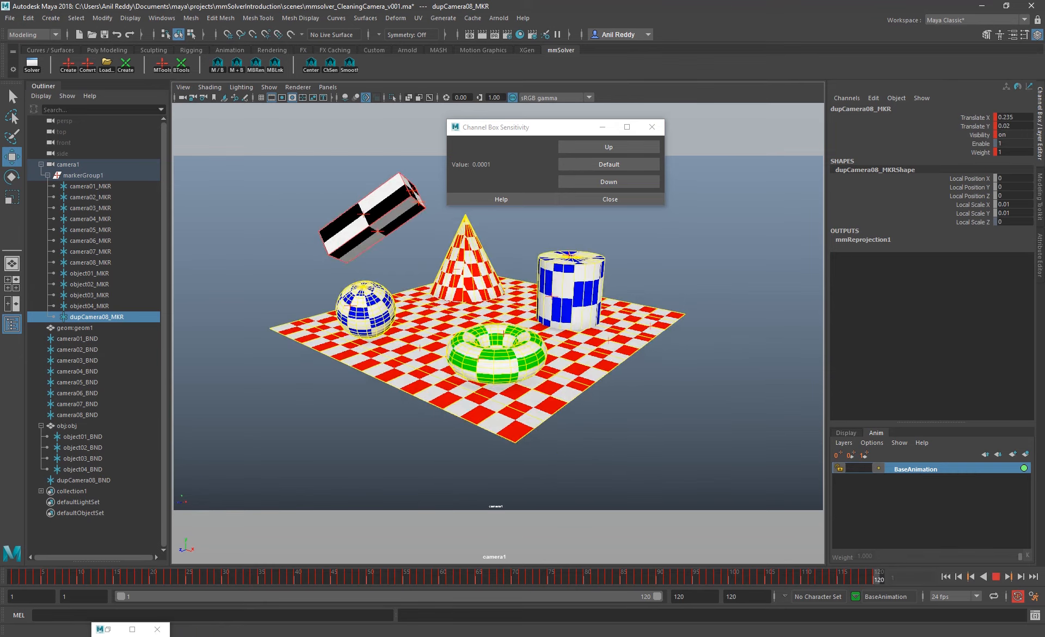
key("Escape")
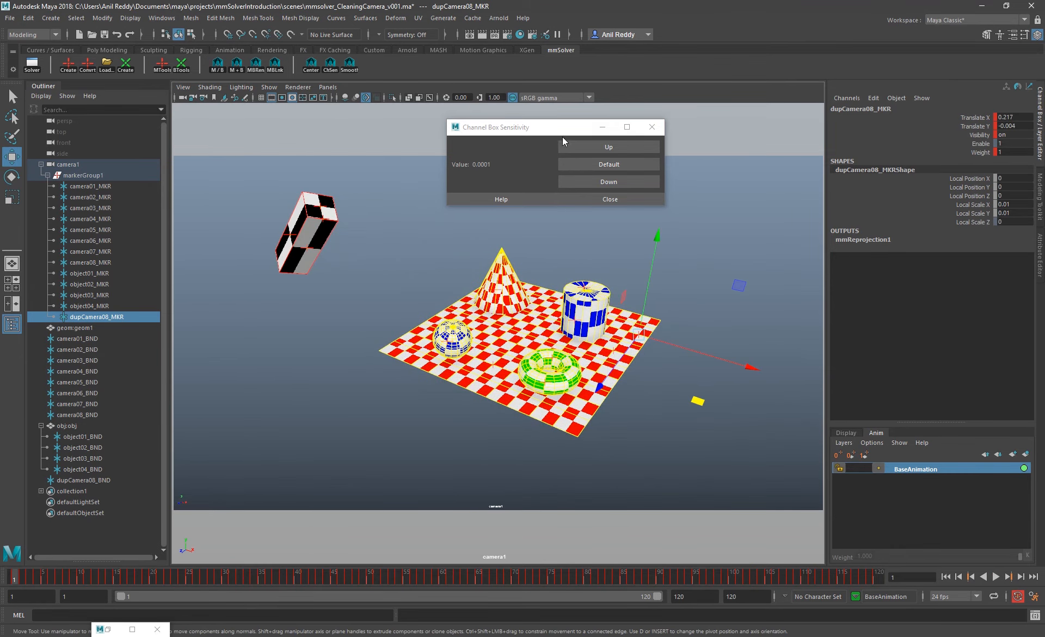
left_click_drag(563, 131, 430, 145)
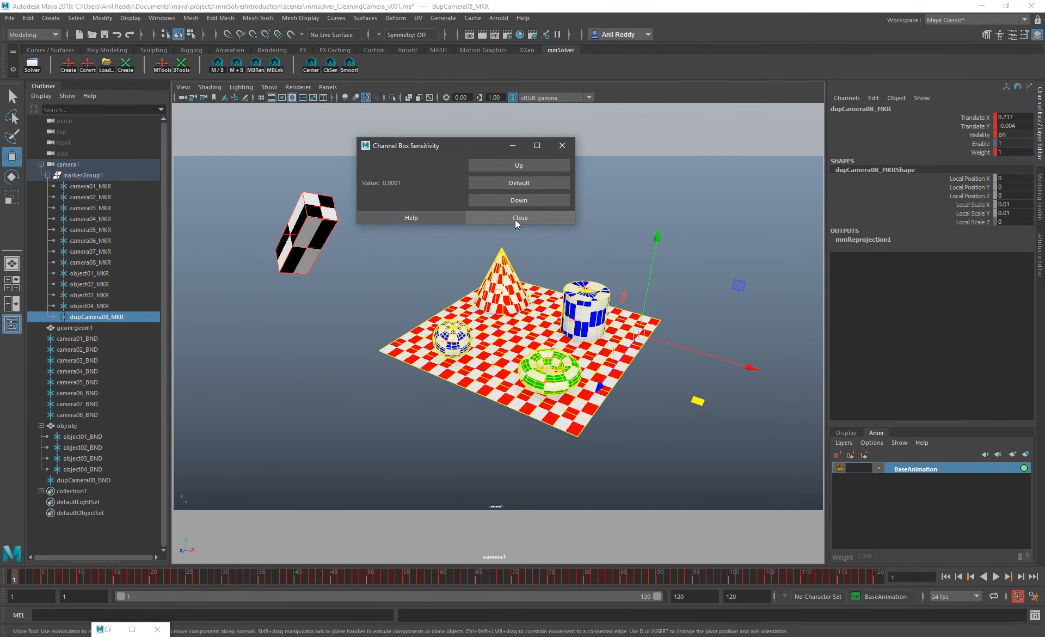
Close the Channel Box Sensitivity window, open the duplicate marker's curves in the Graph Editor, and select all Translate X keys
left_click(519, 218)
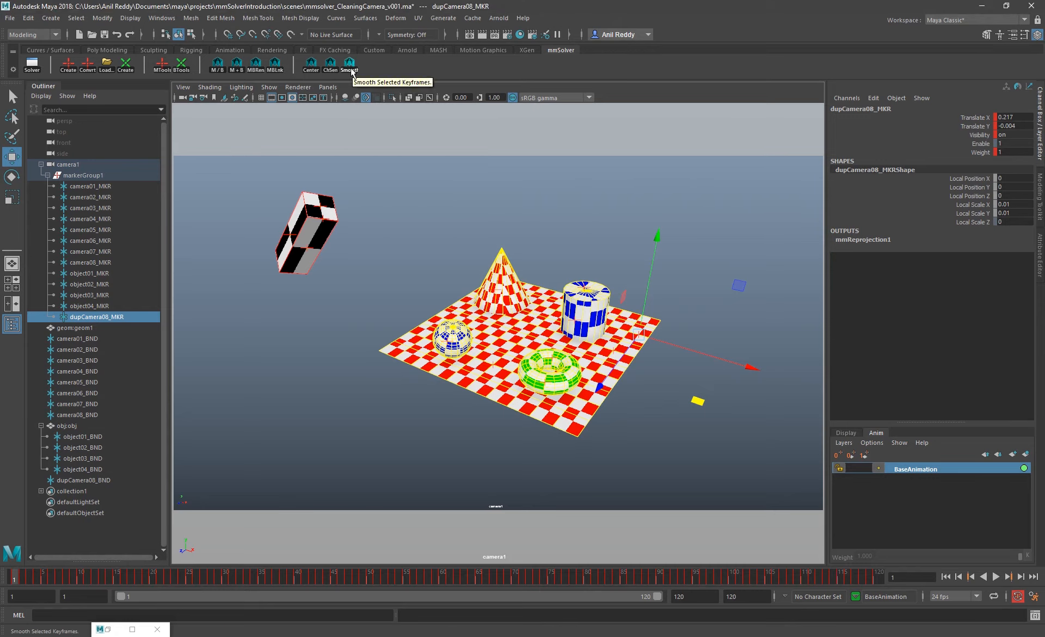
left_click(162, 18)
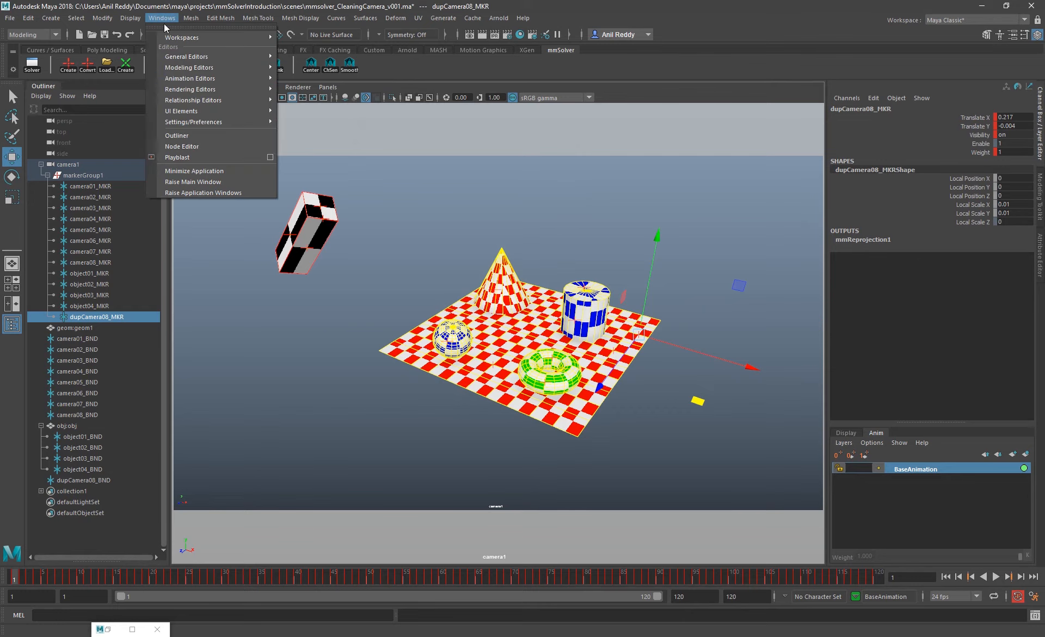
mouse_move(199, 81)
left_click(346, 88)
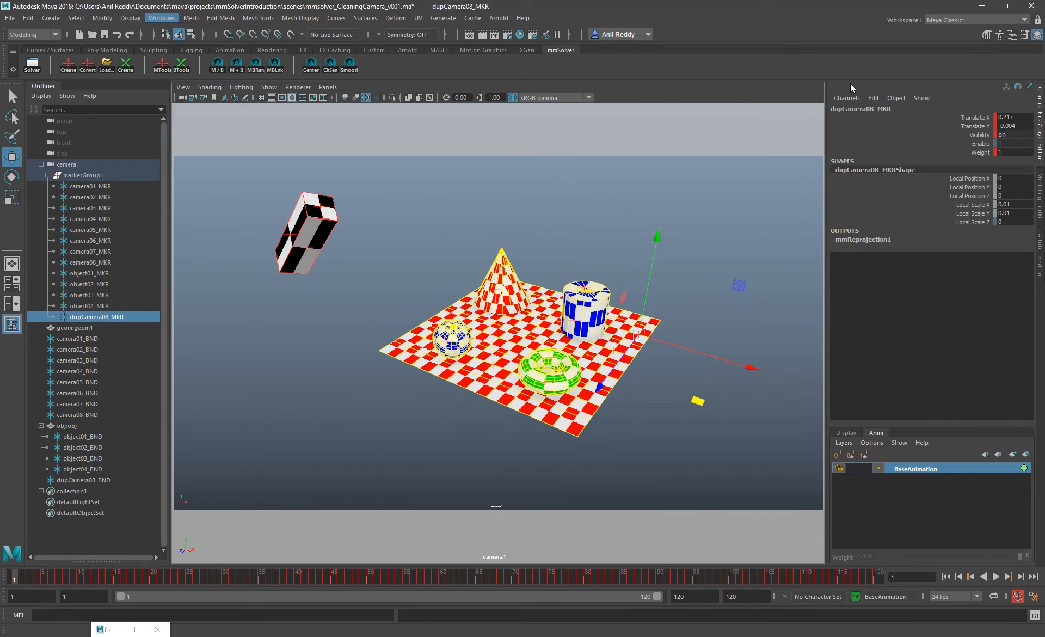
left_click_drag(438, 69, 540, 102)
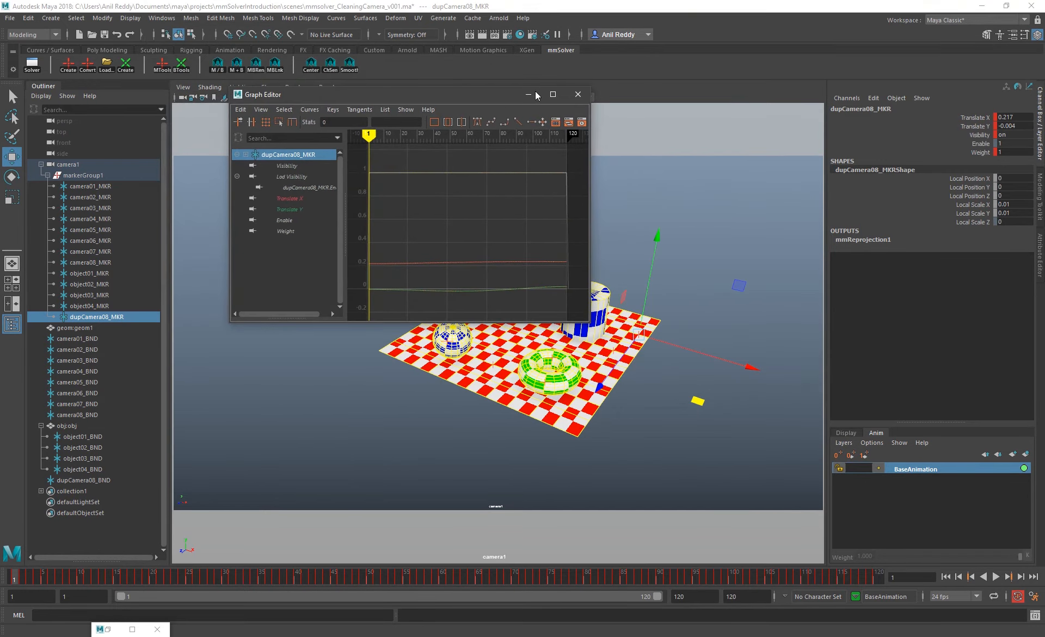
left_click(545, 102)
left_click(64, 108)
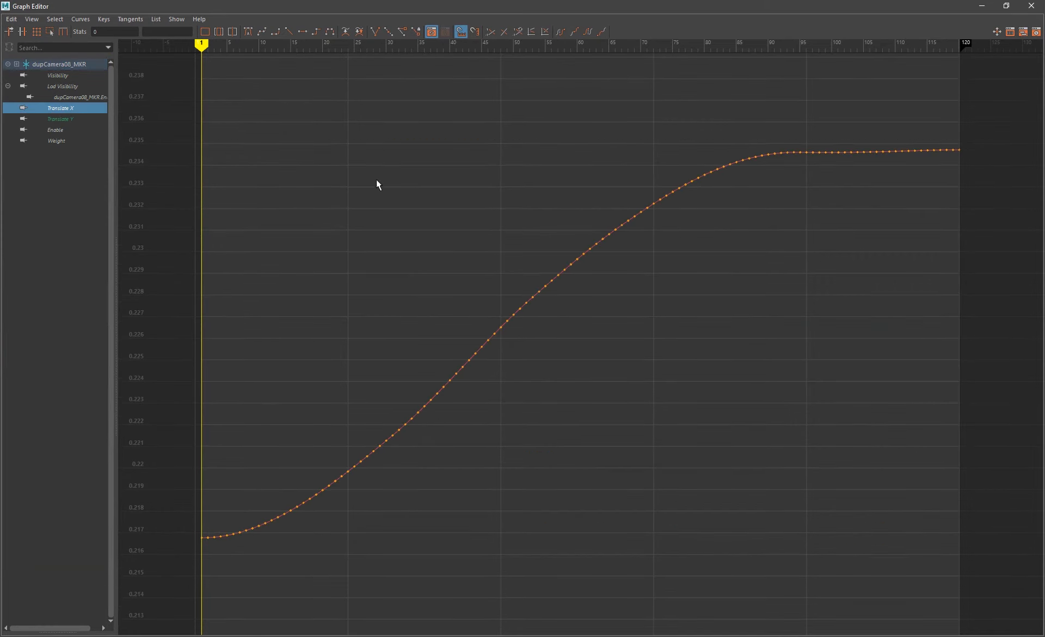
left_click_drag(399, 6, 530, 1)
left_click_drag(956, 142, 205, 576)
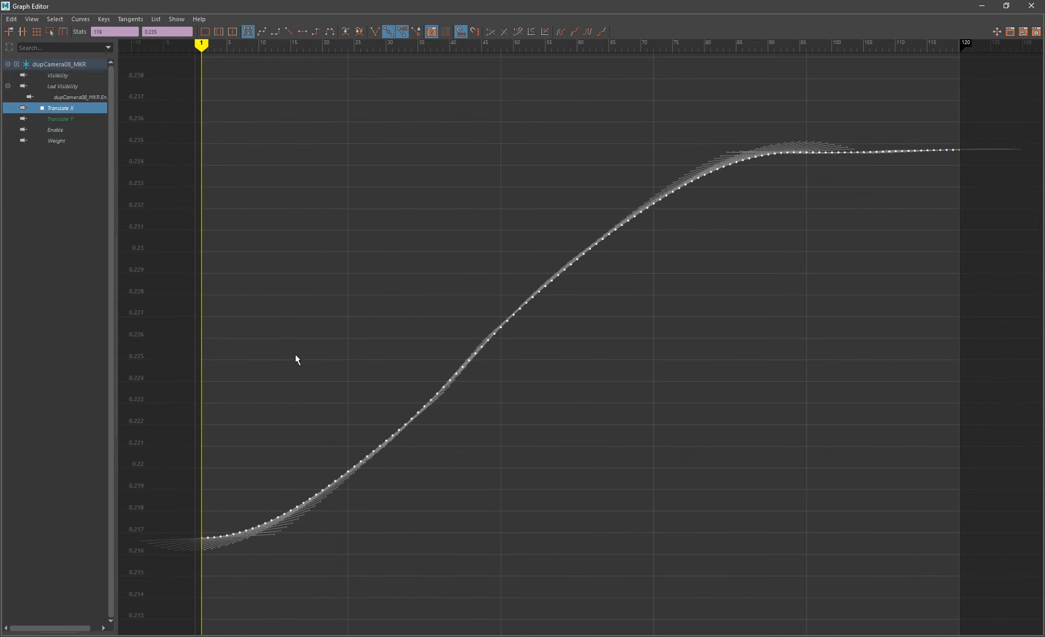
Displace keys in the middle of the Translate X curve to roughen it, select the keys again, and smooth the selected keyframes
left_click_drag(452, 5, 409, 117)
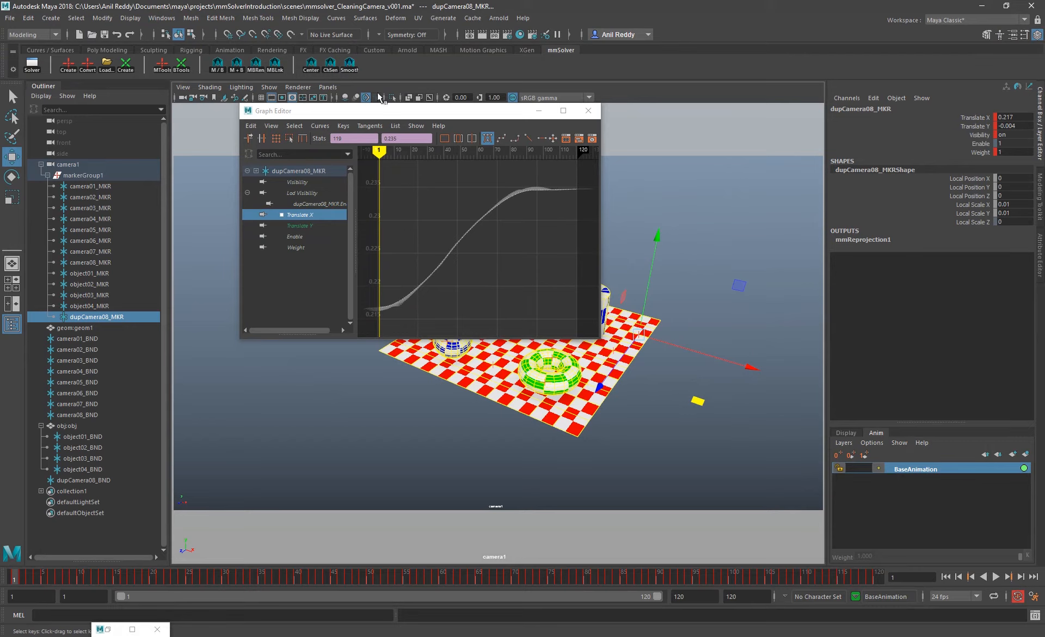
left_click(439, 234)
left_click_drag(440, 237, 467, 260)
middle_click_drag(467, 267, 468, 258, "shift")
left_click_drag(574, 177, 417, 318)
left_click(349, 68)
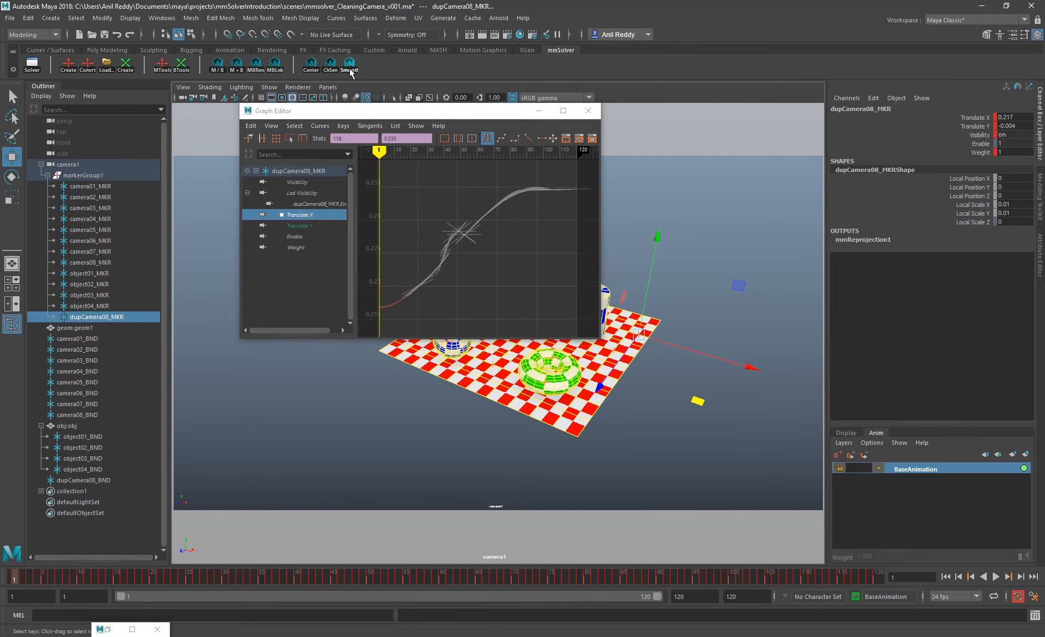
Play back the shot through camera1 and check the geometry alignment in both the full and the zoomed view
left_click(503, 240)
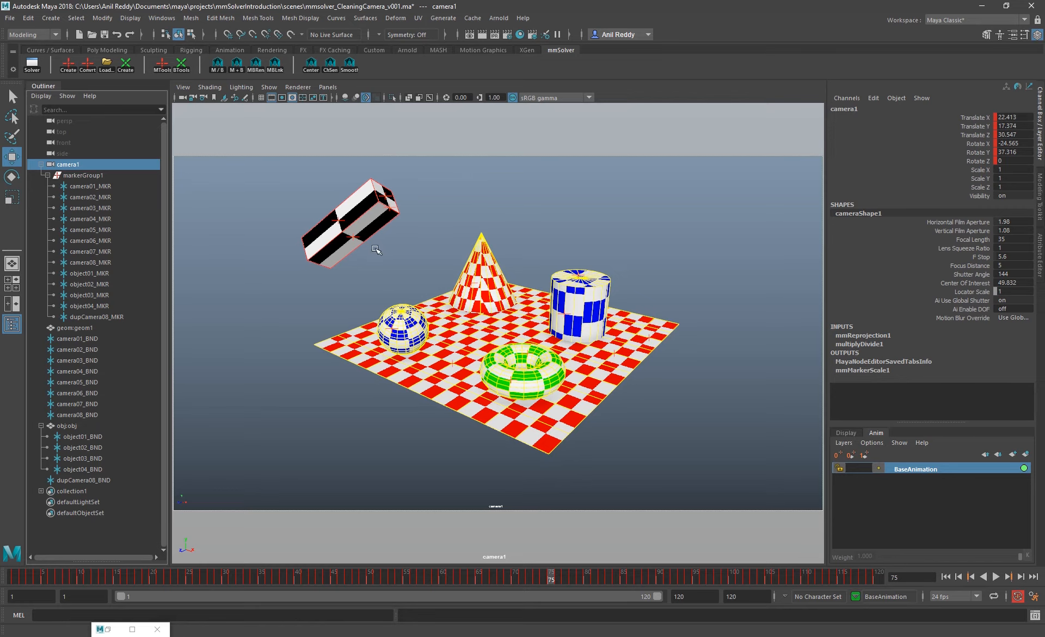
left_click(488, 211)
left_click(996, 577)
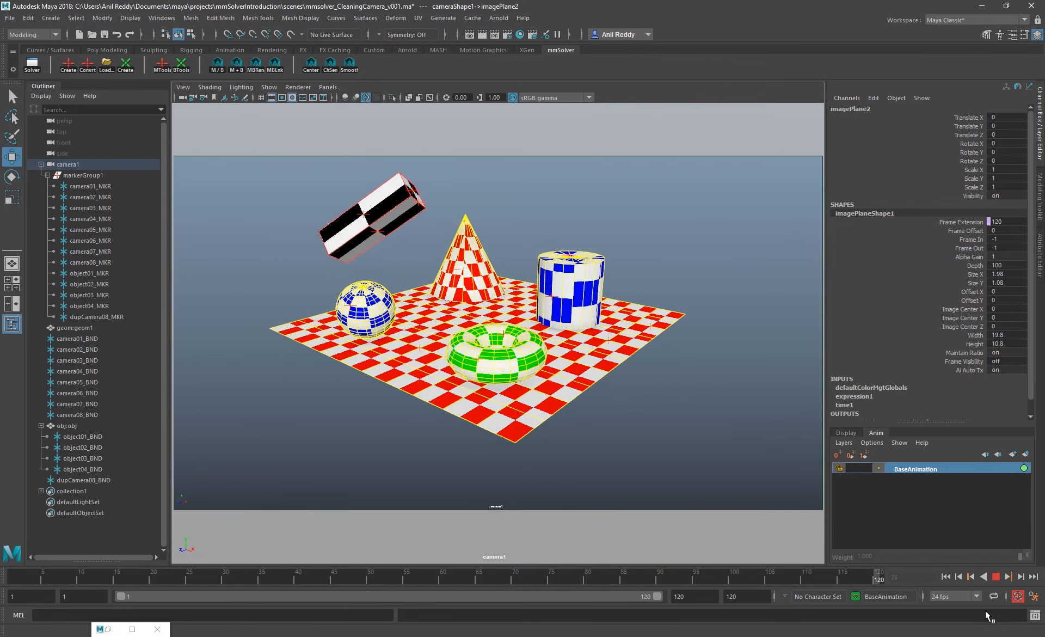
key("Escape")
key("backslash")
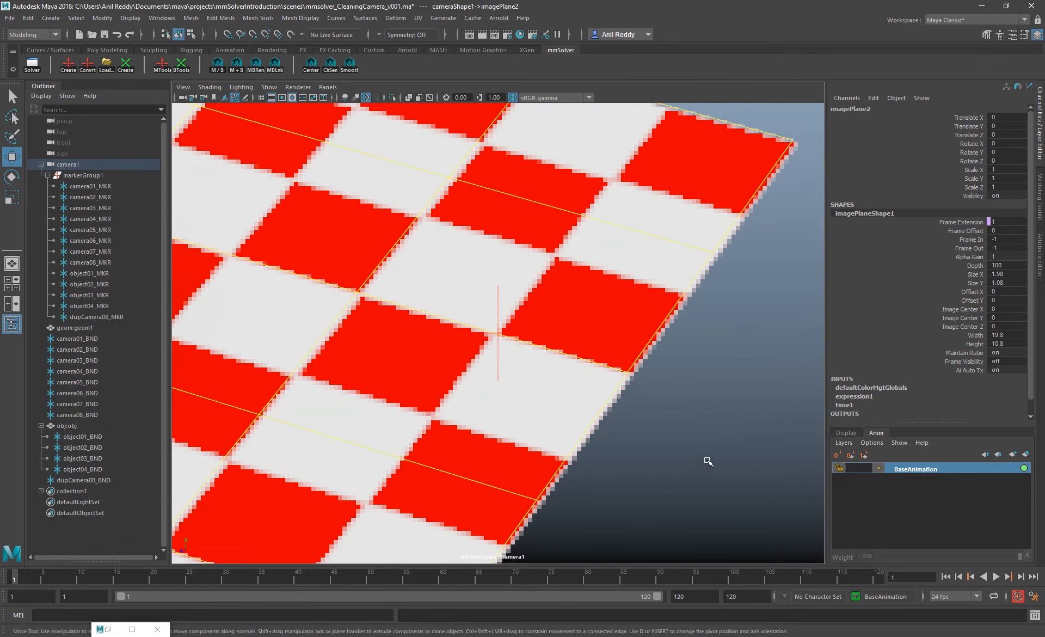
key("backslash")
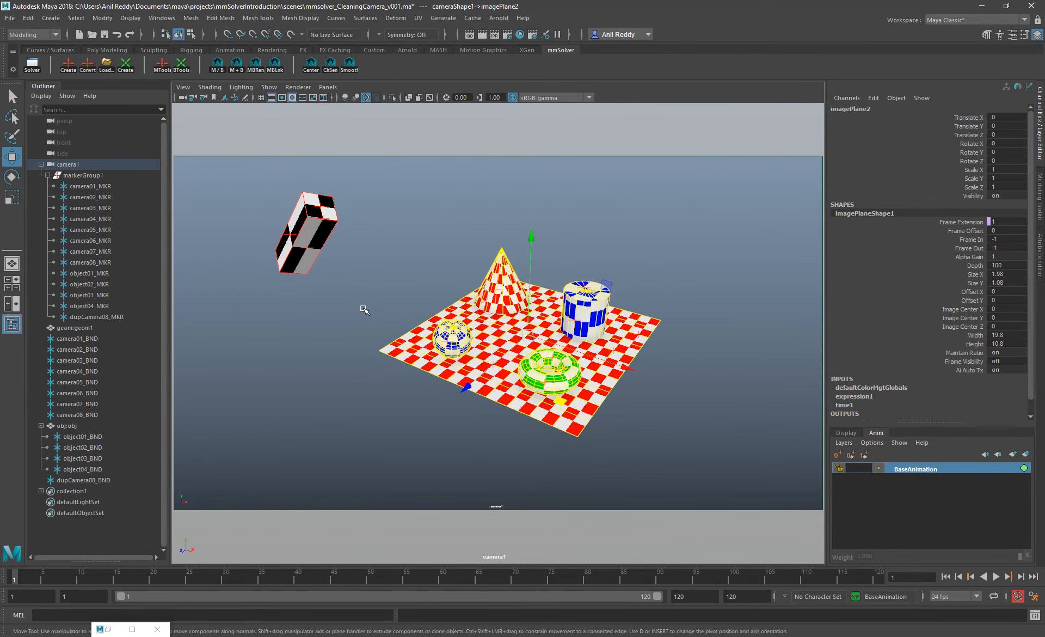
Break the animation connections on the translate and rotate channels of camera1 and of obj:obj
left_click(101, 166)
left_click_drag(972, 118, 971, 161)
right_click(967, 151)
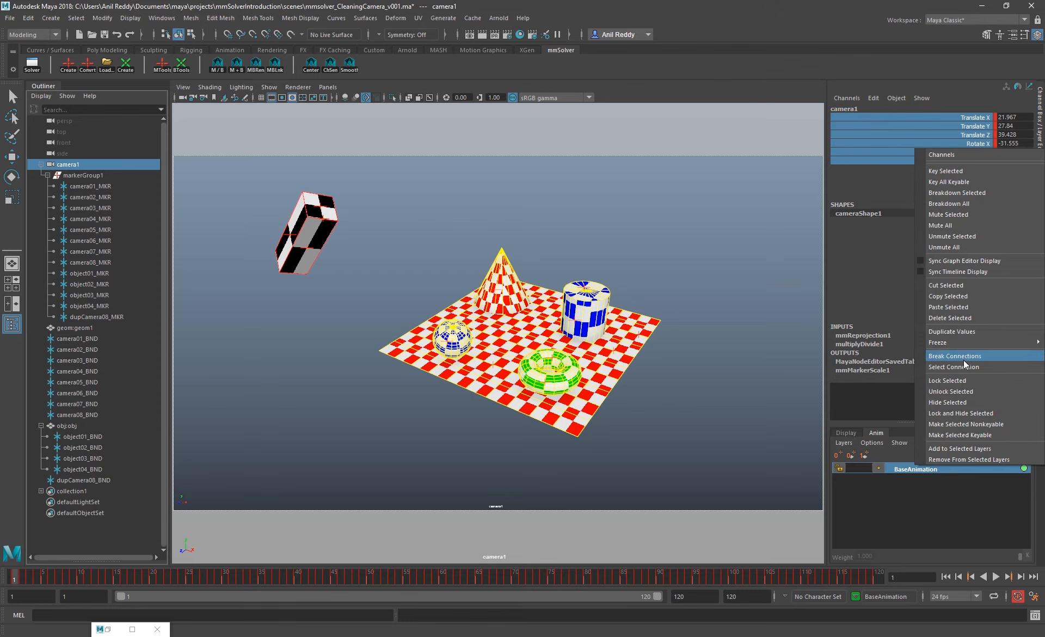
left_click(966, 359)
left_click_drag(48, 580, 13, 569)
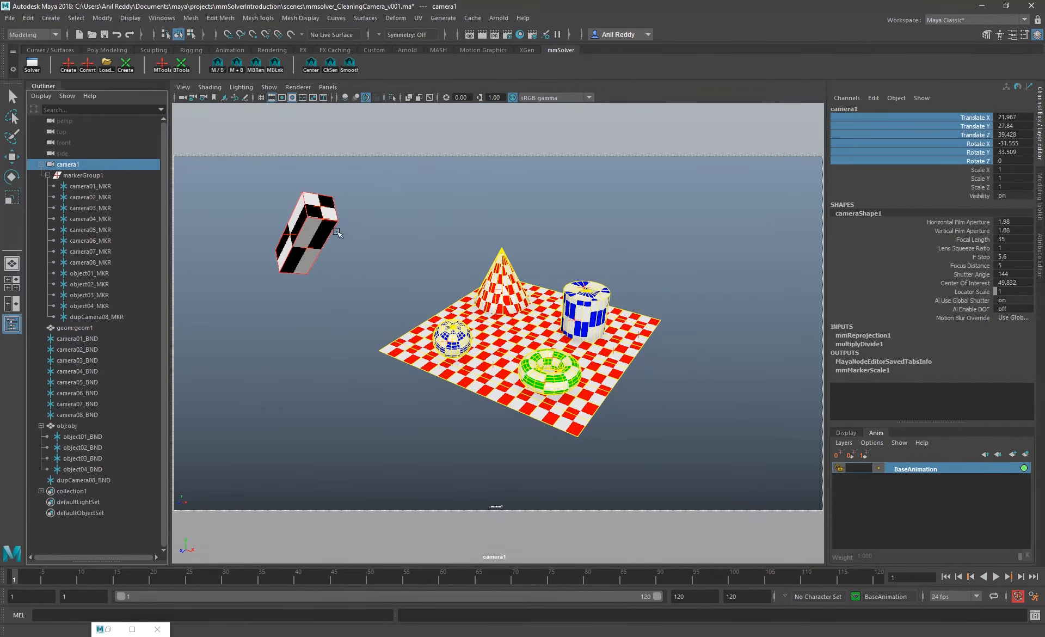
left_click(338, 225)
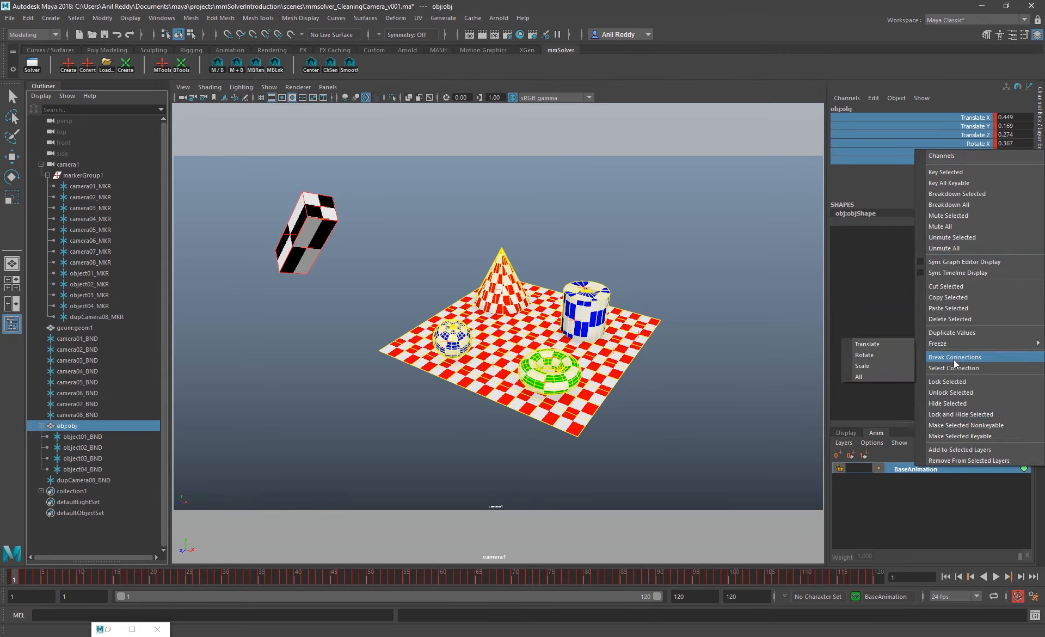
left_click(955, 358)
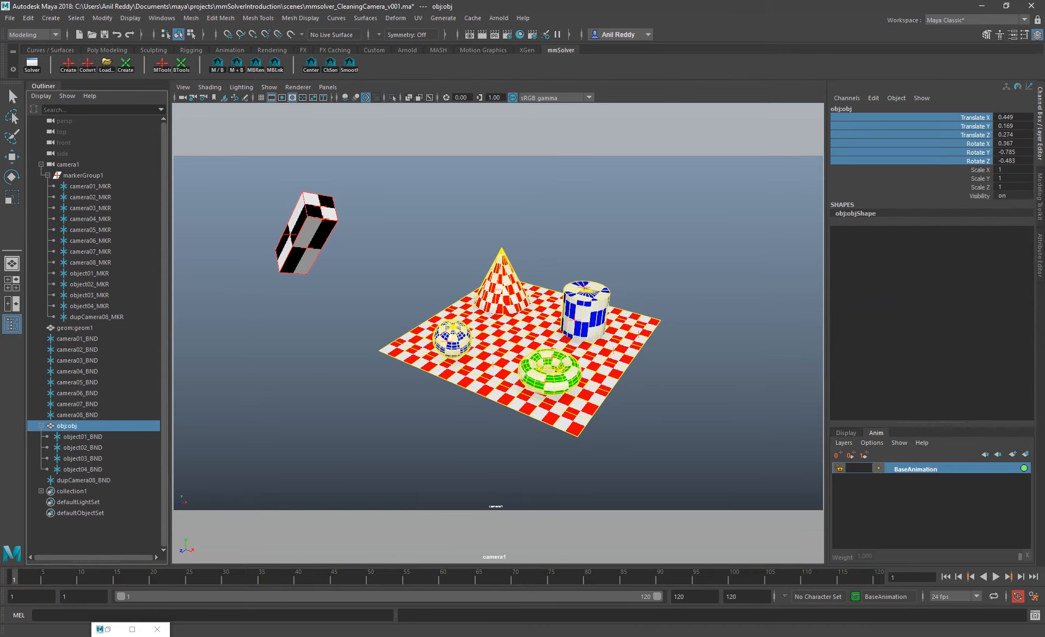
Delete the marker dupCamera08_MKR together with its connected bundle
left_click(100, 316)
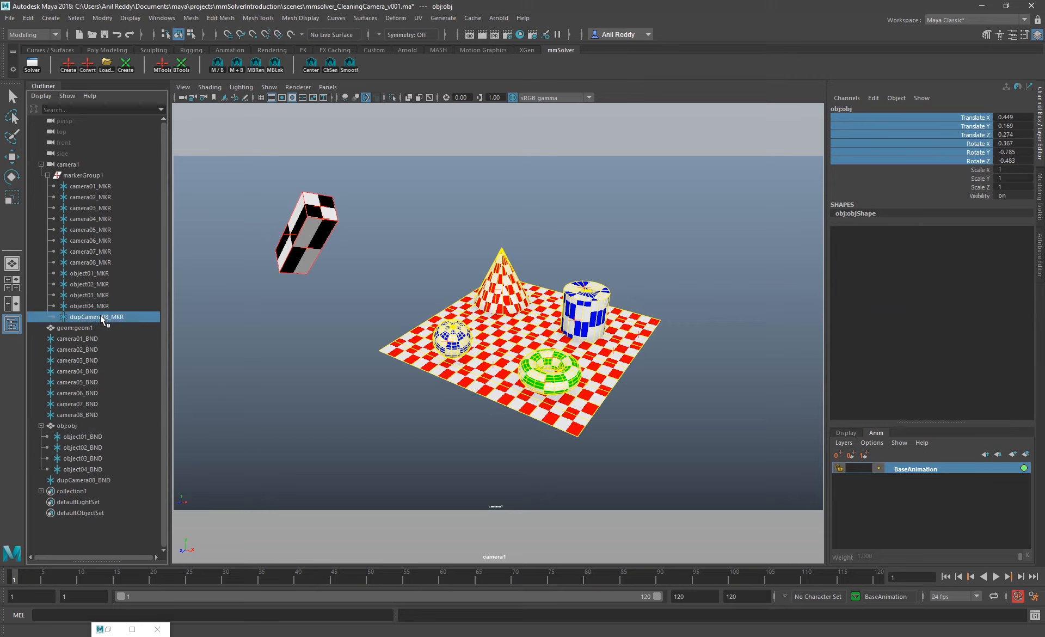
left_click(239, 66)
key("Delete")
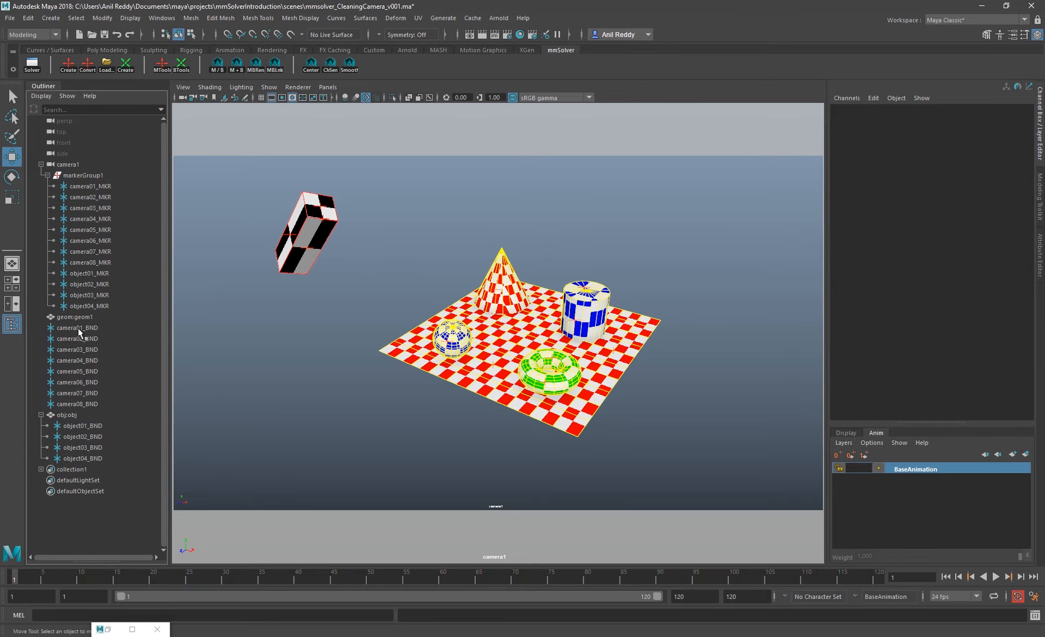
Unparent the four object bundles from obj:obj and place them at the scene's root level
left_click_drag(90, 188, 101, 308)
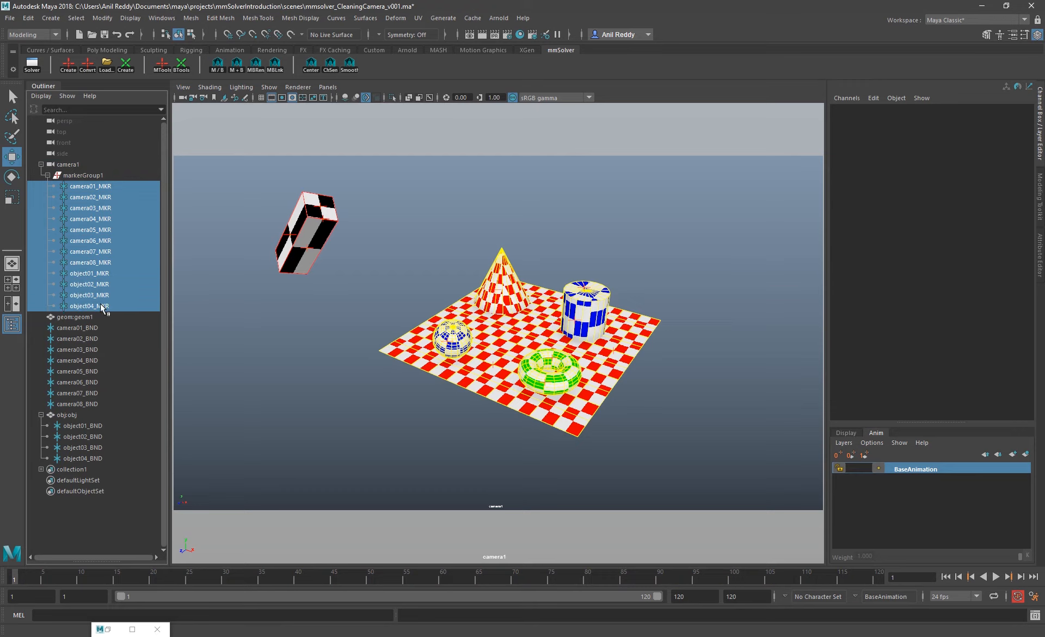
left_click_drag(96, 425, 99, 458)
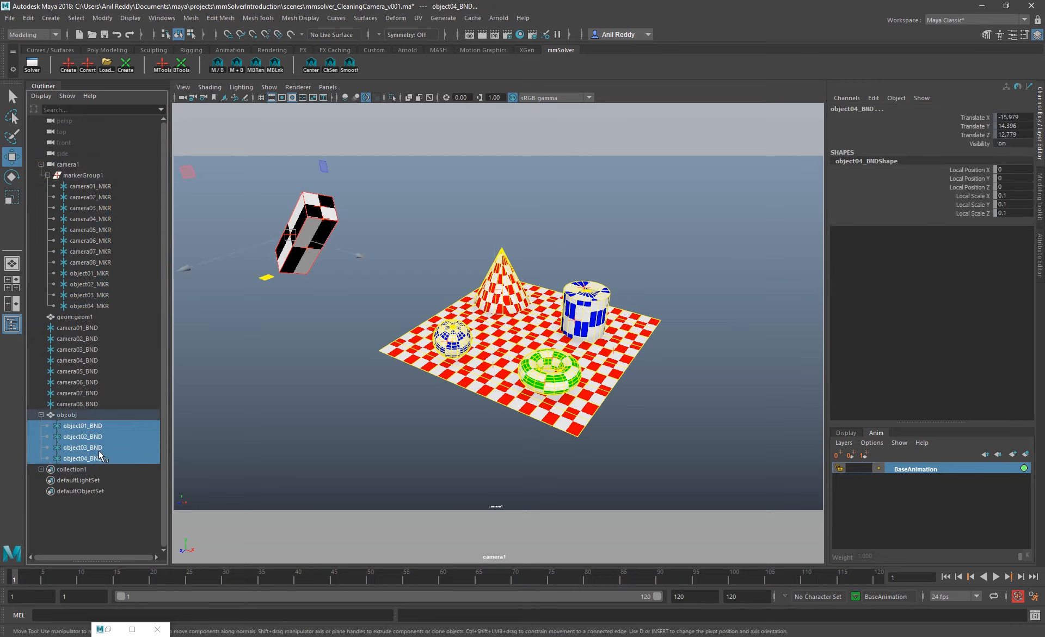
middle_click_drag(100, 451, 100, 411)
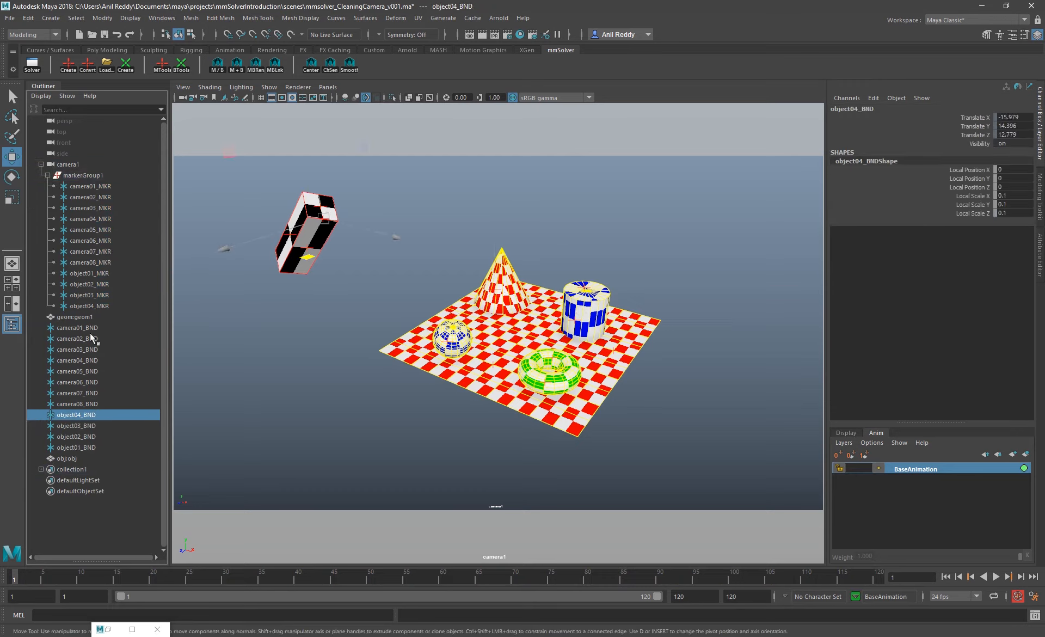
Rename all twelve markers and their bundles with the Marker Bundle Rename tool's default name "marker"
left_click_drag(89, 332, 95, 451)
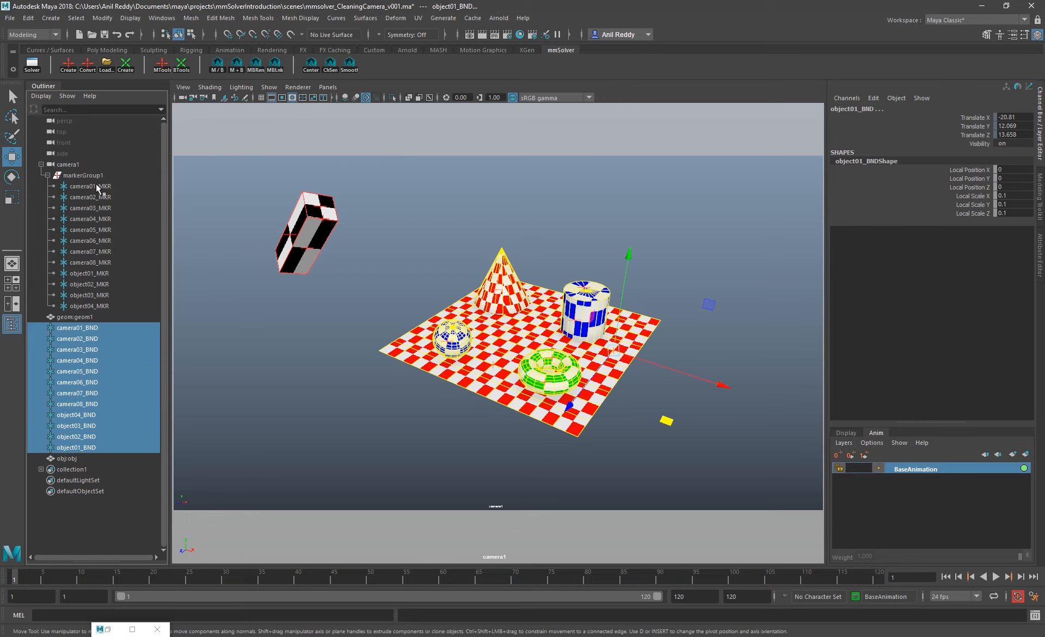
left_click_drag(95, 184, 98, 306)
left_click(256, 64)
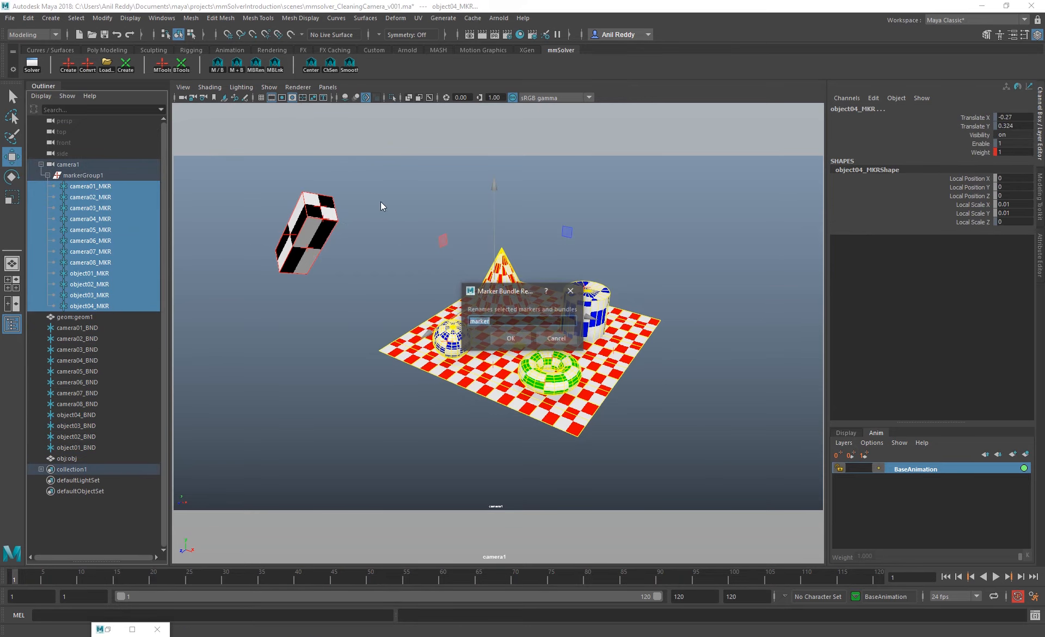
key("Return")
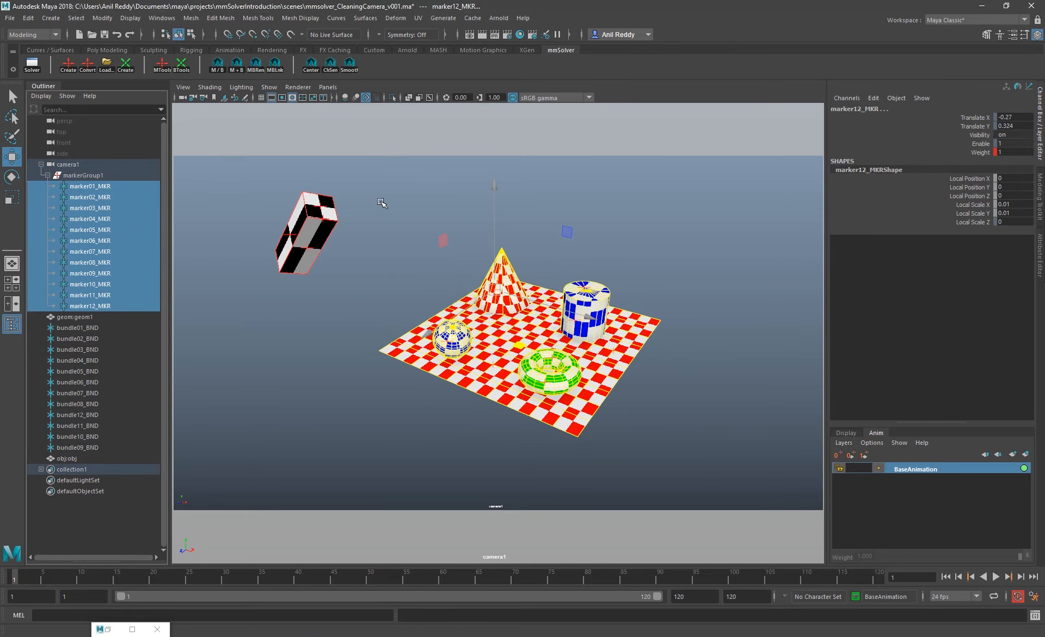
Play back the scene with the marker group and with camera1 selected to check the camera without its animation
left_click(121, 174)
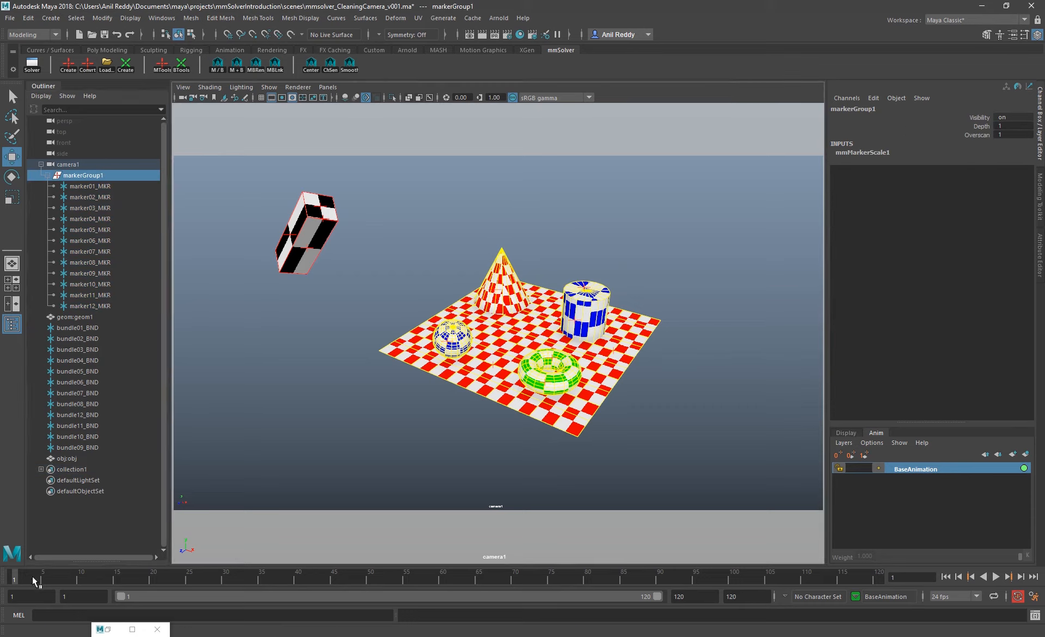
key("alt+v")
key("alt+v")
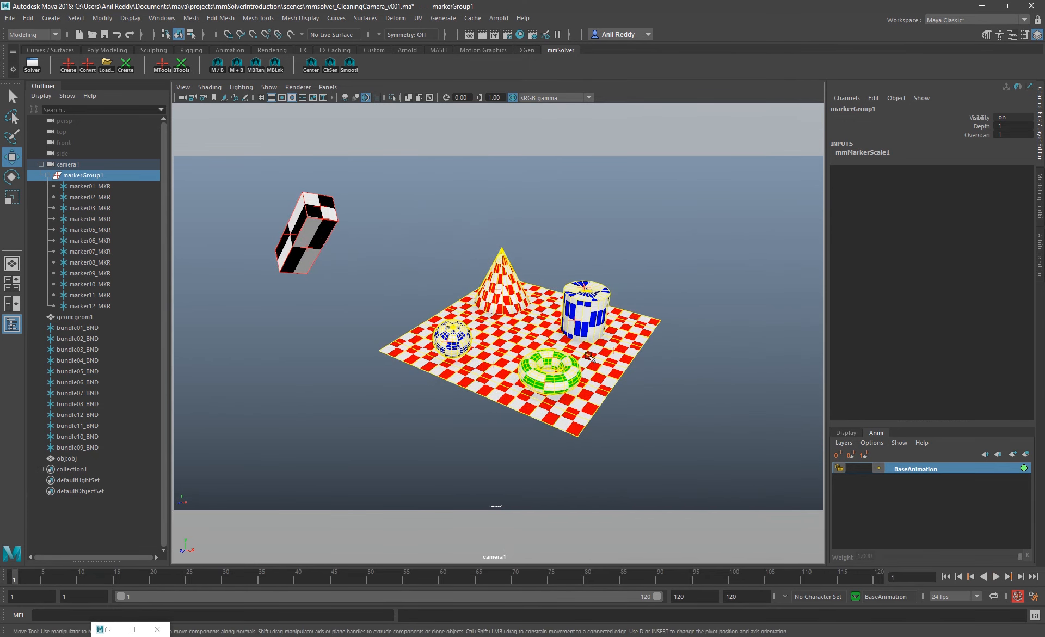
left_click(82, 165)
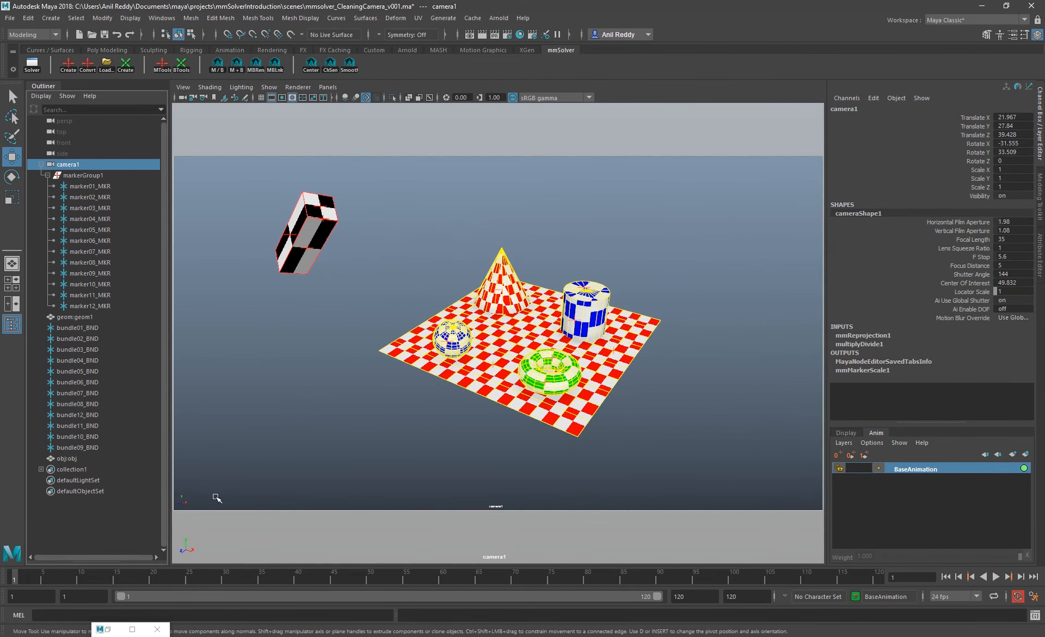
key("alt+v")
key("alt+v")
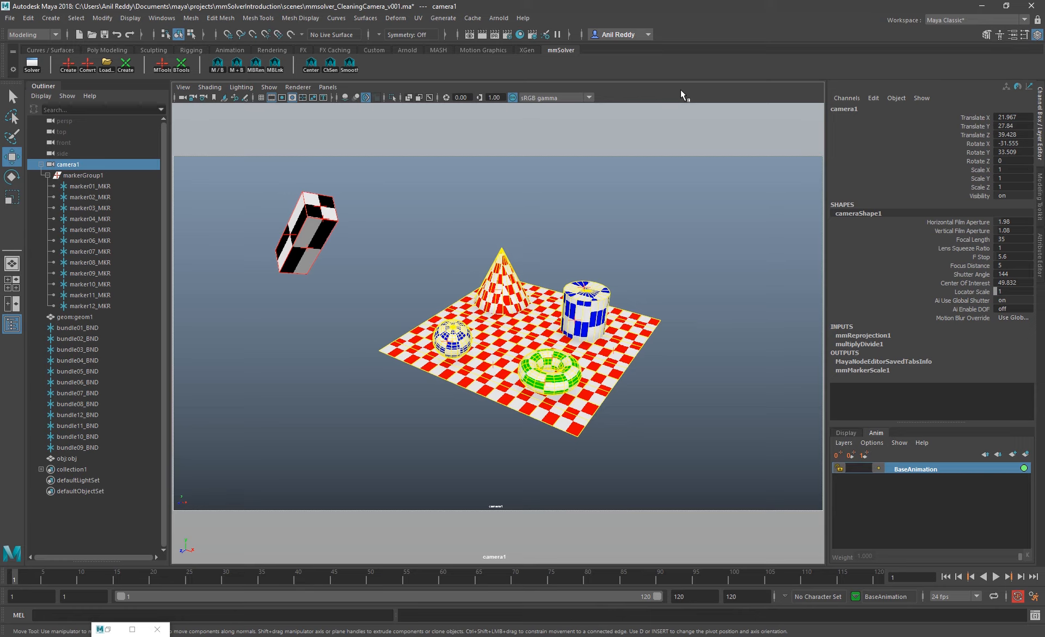
Key the translate and rotate channels of camera1 at frame 1
left_click_drag(976, 117, 976, 161)
right_click(975, 161)
left_click(972, 167)
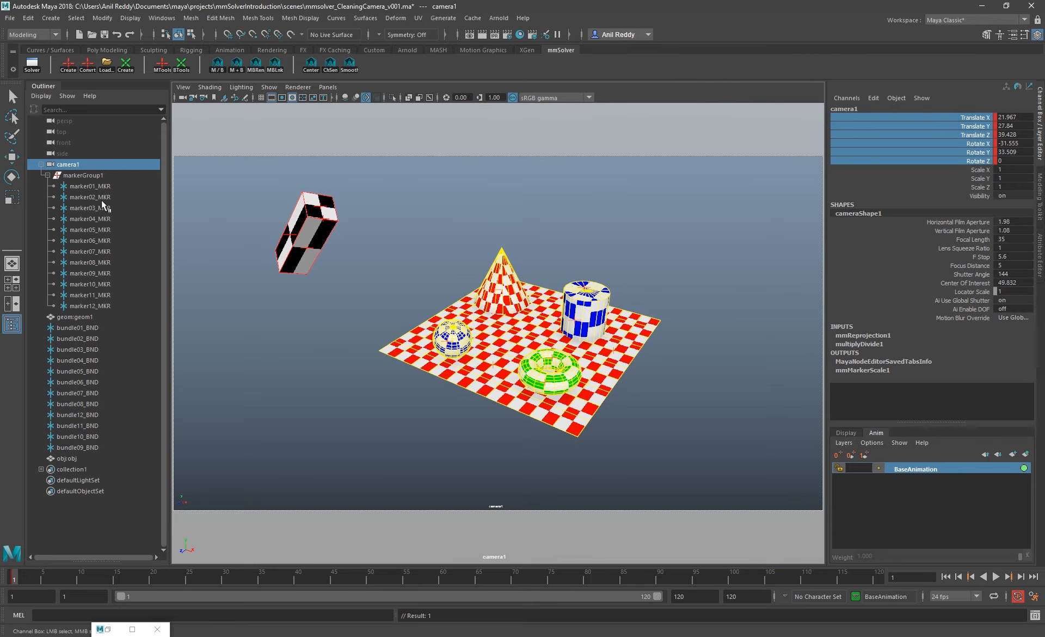
Rename markers 01 to 08 and their bundles as cameraPoints
left_click_drag(93, 186, 90, 262)
left_click(256, 65)
type("cameraPoints")
key("Return")
Set Translate X, Y and Z to 0 for all twelve bundles, from cameraPoints01_BND to bundle09_BND
left_click_drag(82, 328, 82, 447)
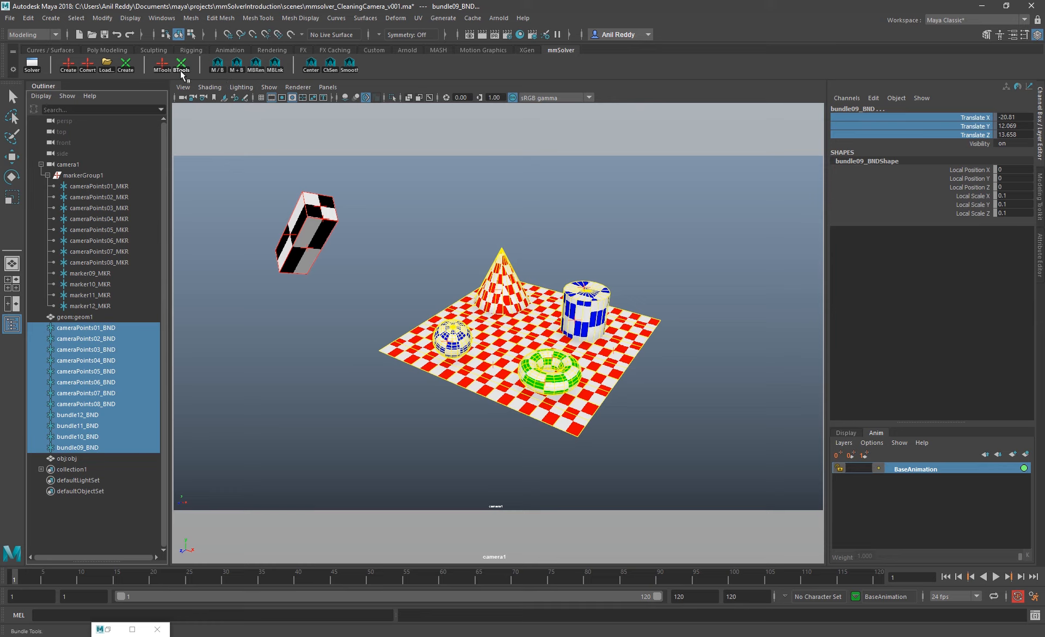
left_click(182, 68)
left_click(207, 79)
left_click(1009, 134)
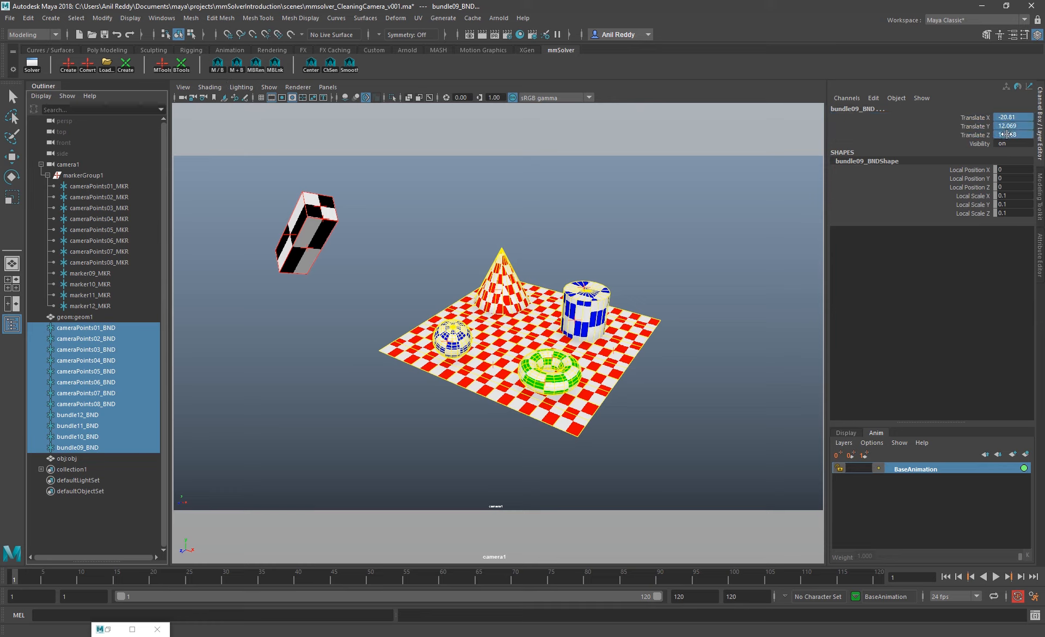
type("0")
key("Return")
key("w")
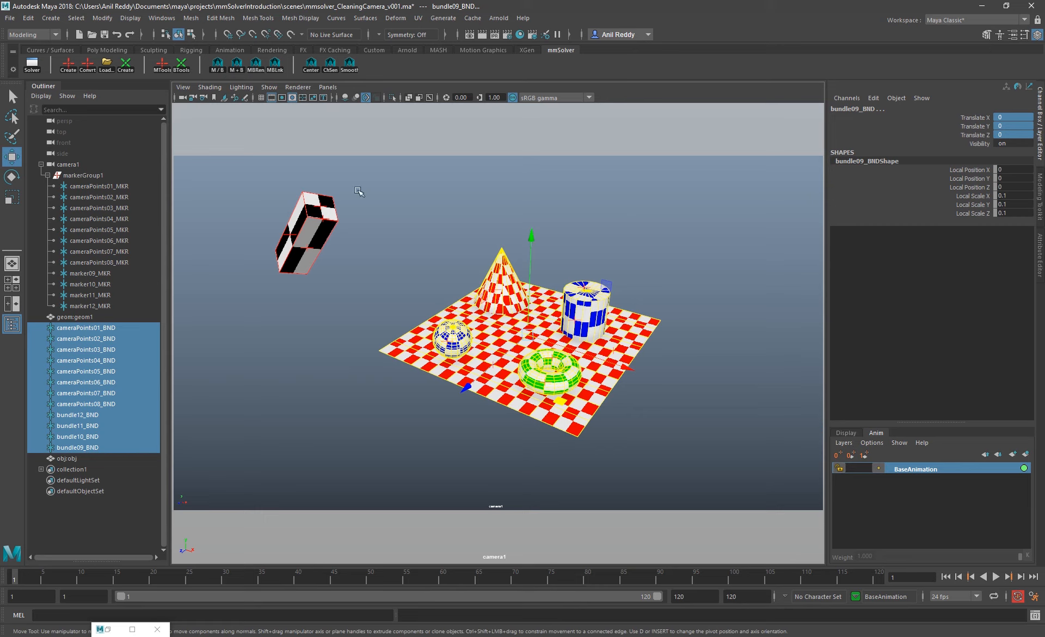